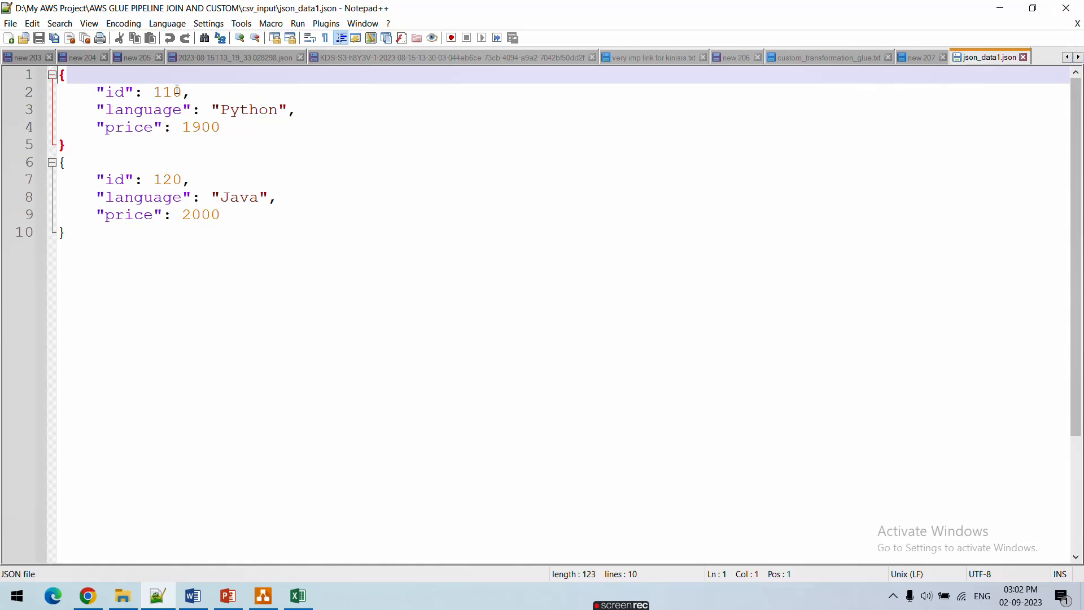
- Review the id and name columns of the emp_data spreadsheet in Excel, and return to json_data1.json in Notepad++
left_click(294, 601)
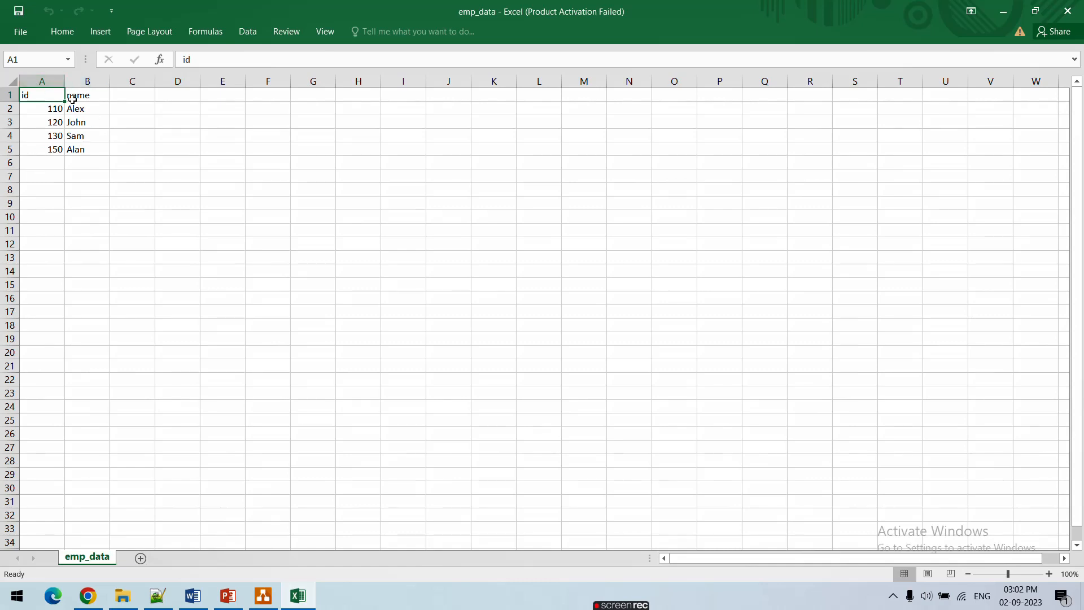
left_click(42, 82)
left_click(58, 141)
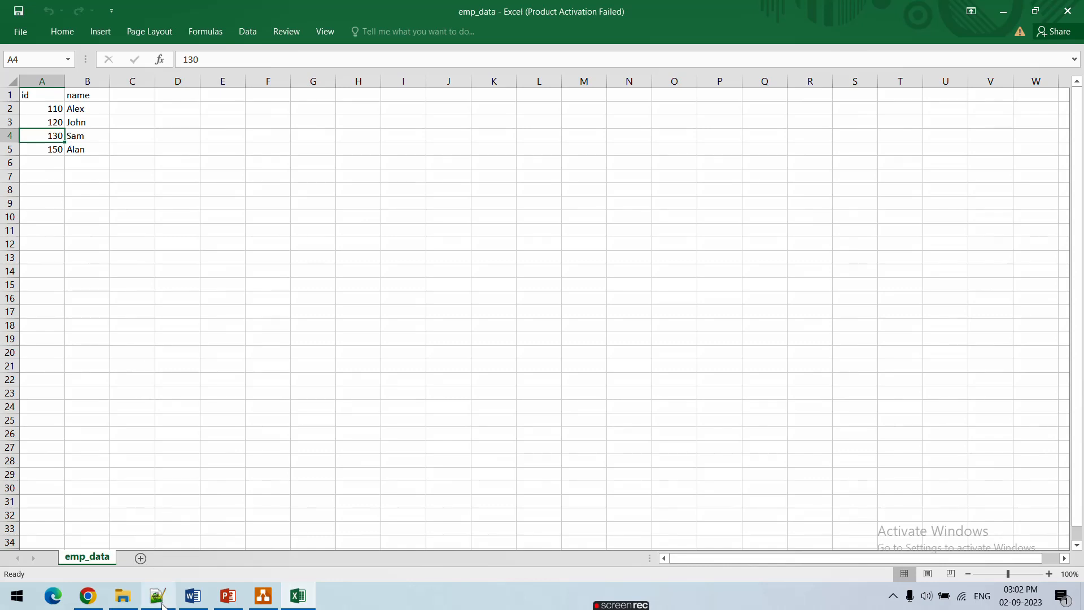
mouse_move(160, 602)
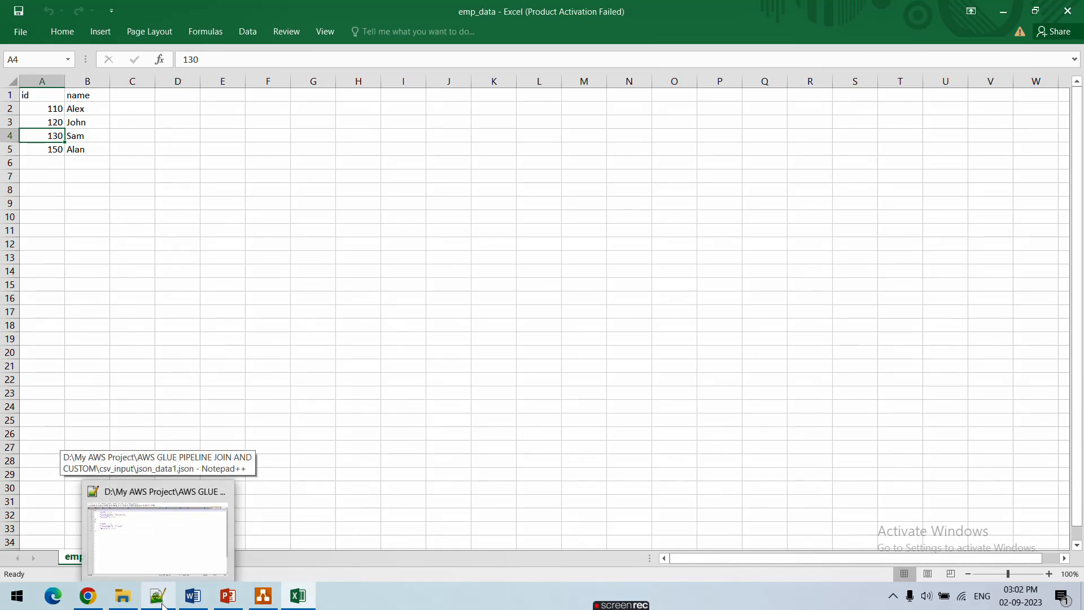
left_click(163, 605)
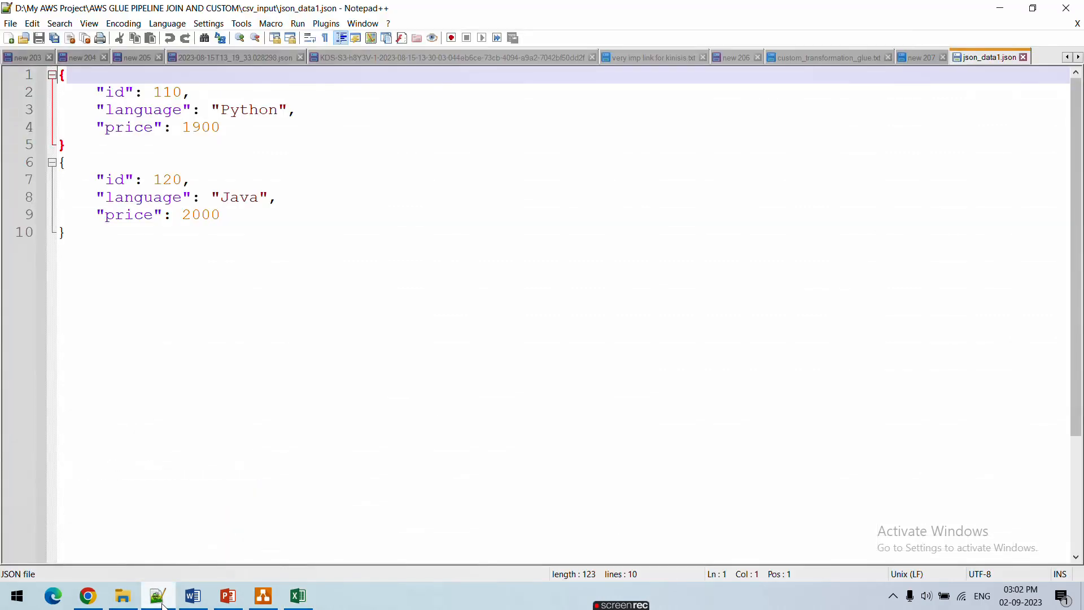
- Switch to the S3 console in Chrome, filter the buckets by "myglue", and open the myglueproject1 bucket
left_click(90, 603)
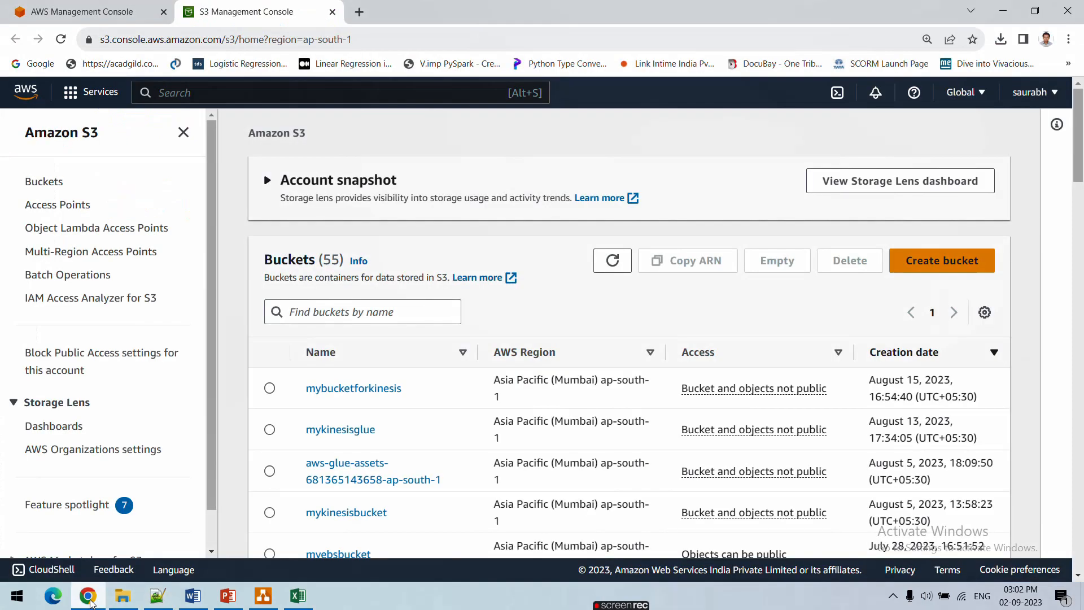
left_click(340, 317)
type("my")
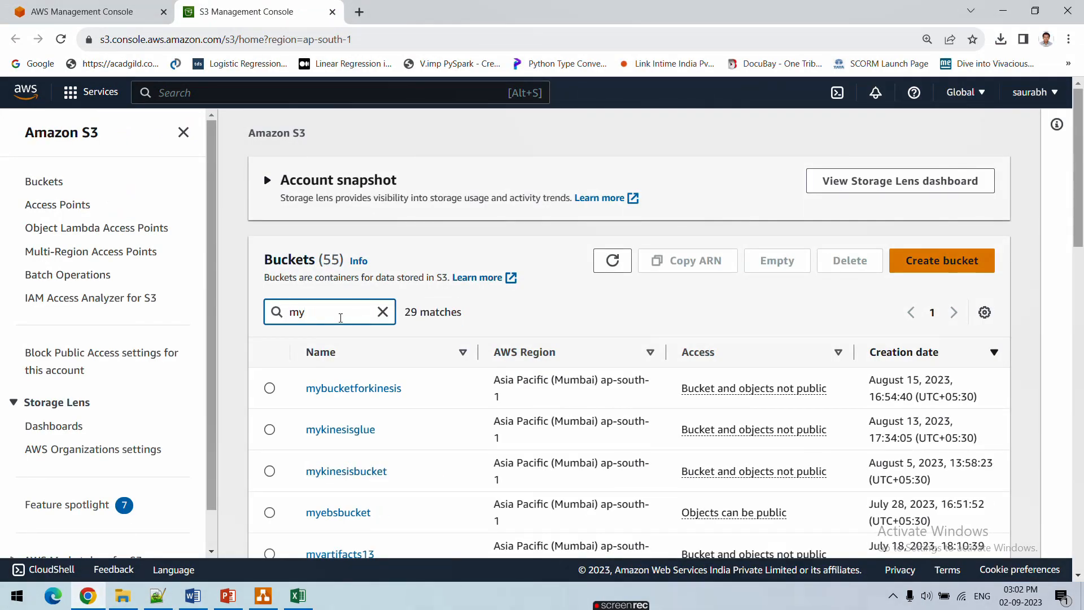
type("glue")
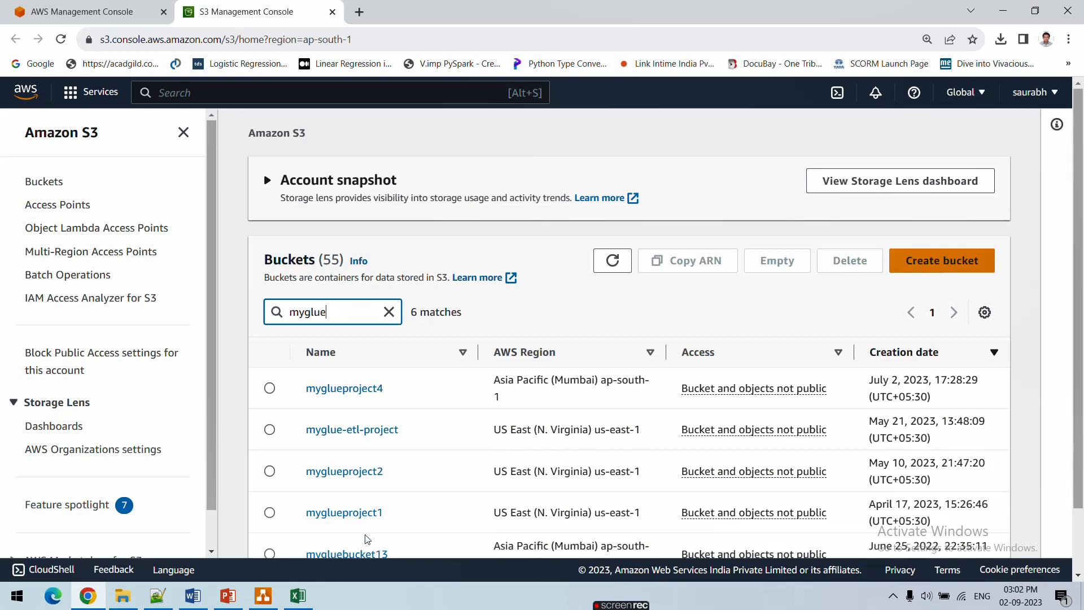
left_click(349, 512)
scroll(352, 433, "down", 1)
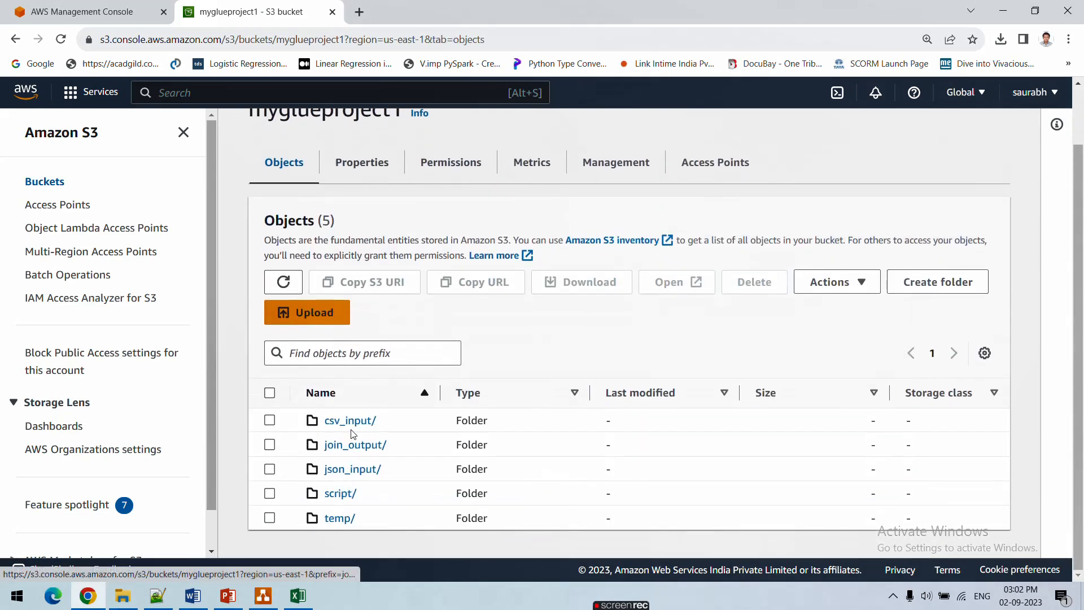
- Check the contents of the bucket's csv_input folder against the emp_data spreadsheet in Excel
left_click(352, 425)
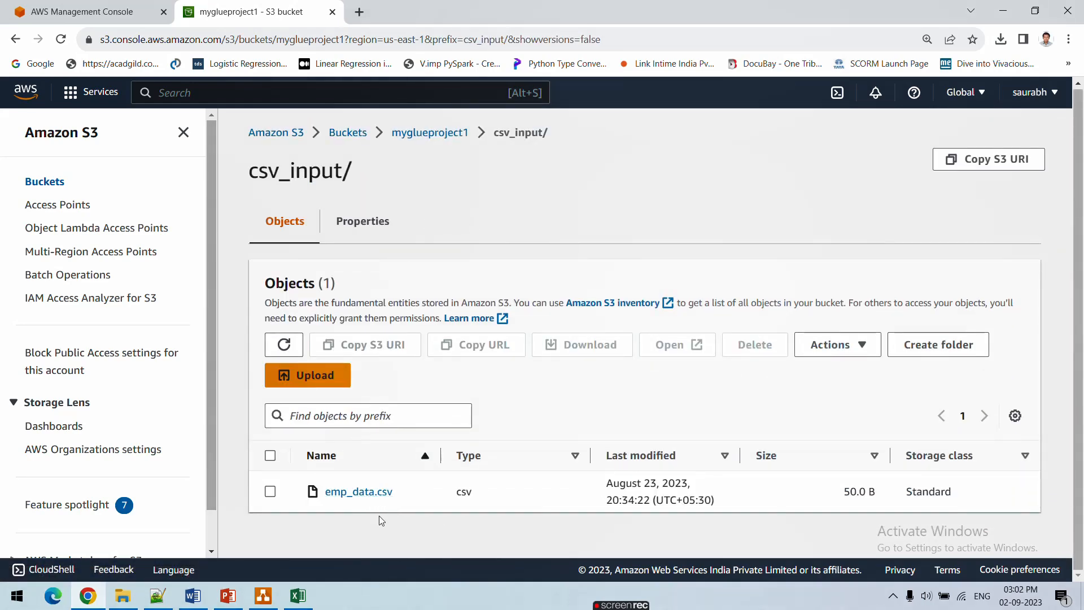
left_click(301, 596)
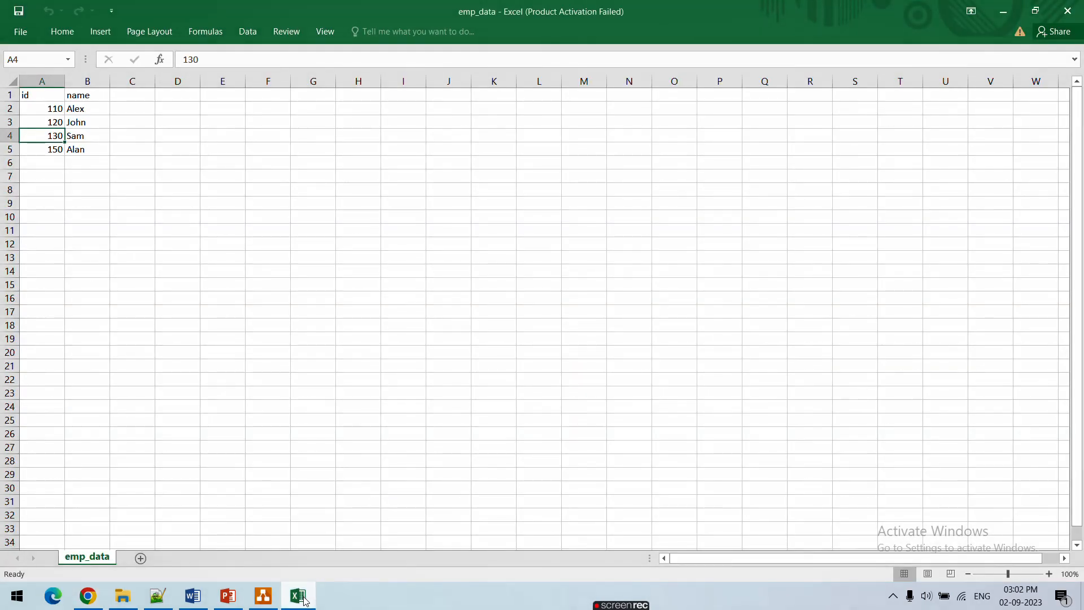
left_click(303, 598)
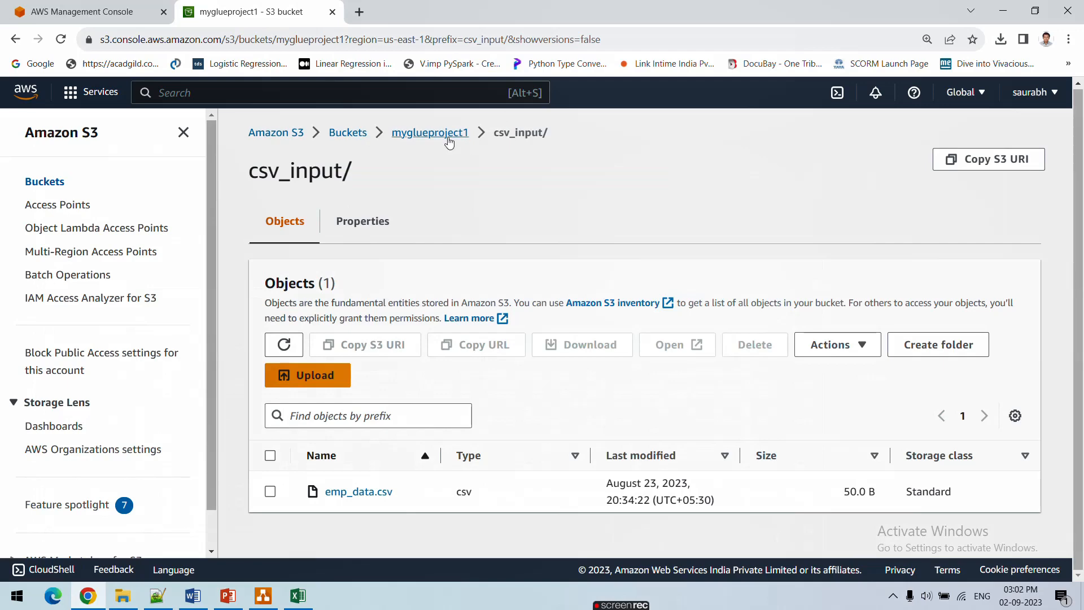
- Check the contents of the bucket's json_input folder against json_data1.json in Notepad++
left_click(448, 136)
scroll(372, 460, "down", 1)
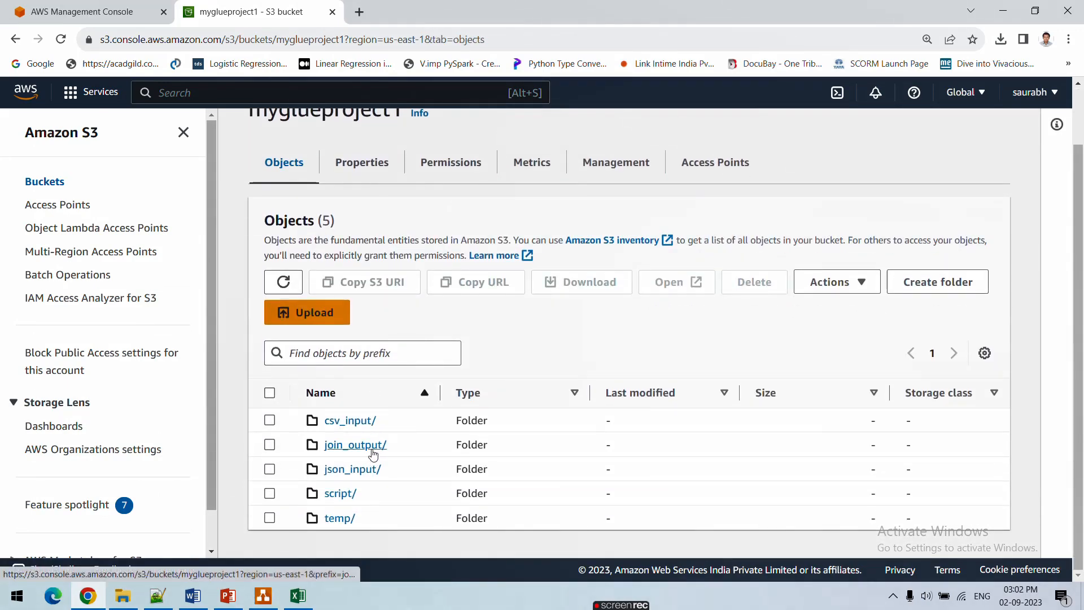
left_click(360, 474)
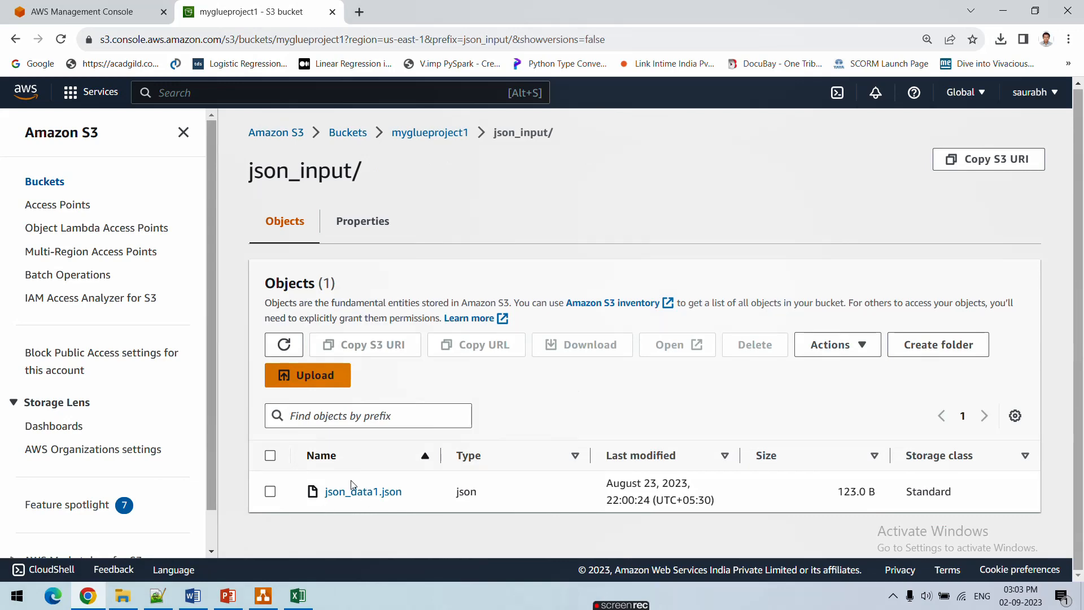
left_click(158, 598)
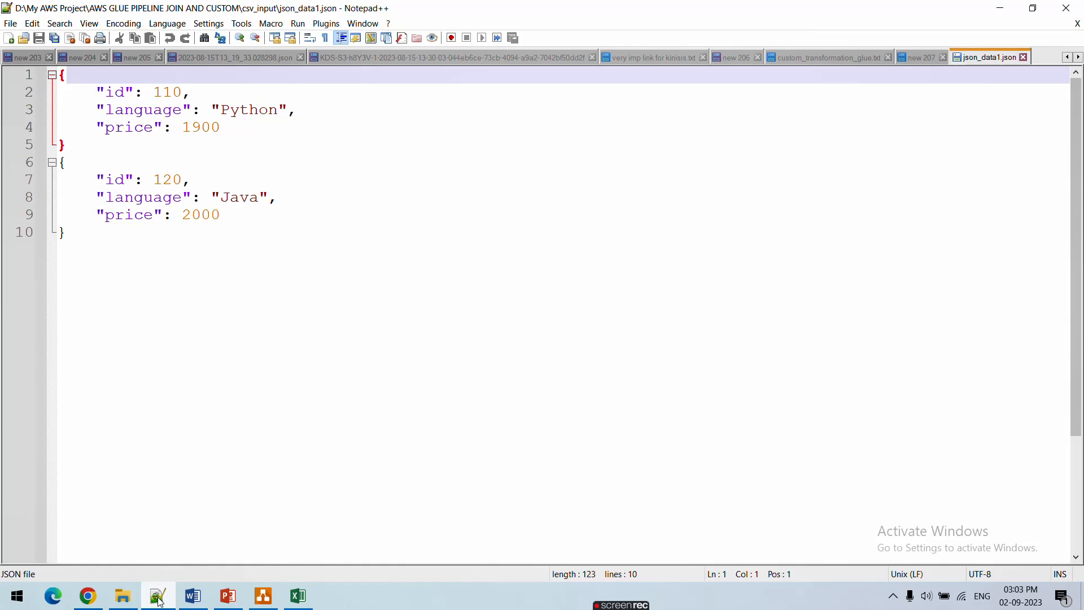
left_click(159, 600)
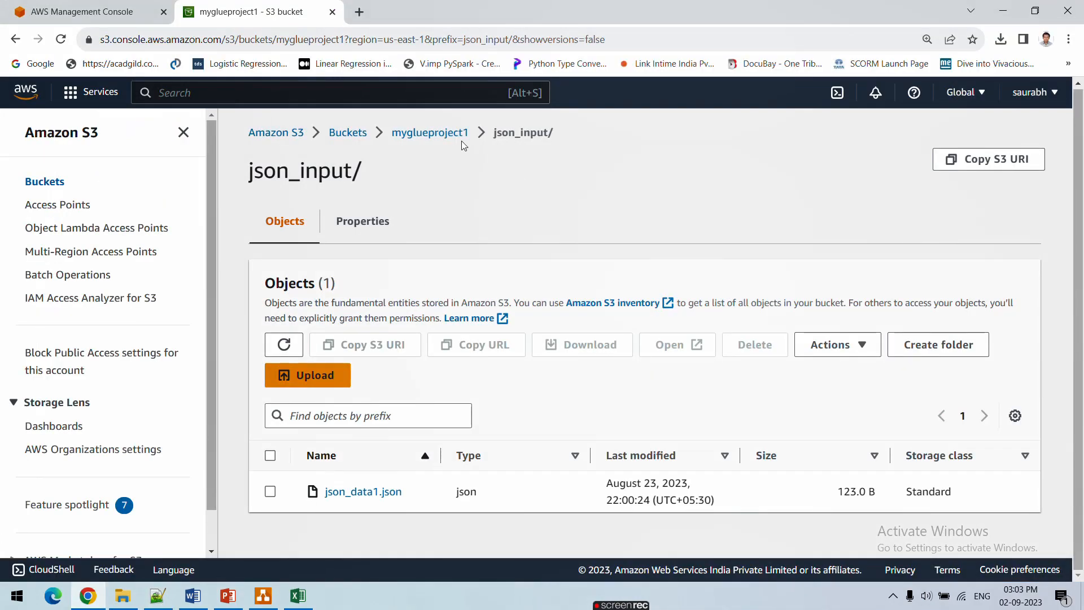
- Permanently delete json_data1.json from the json_input folder of myglueproject1, confirming with the text "permanently delete"
left_click(430, 133)
scroll(392, 395, "down", 1)
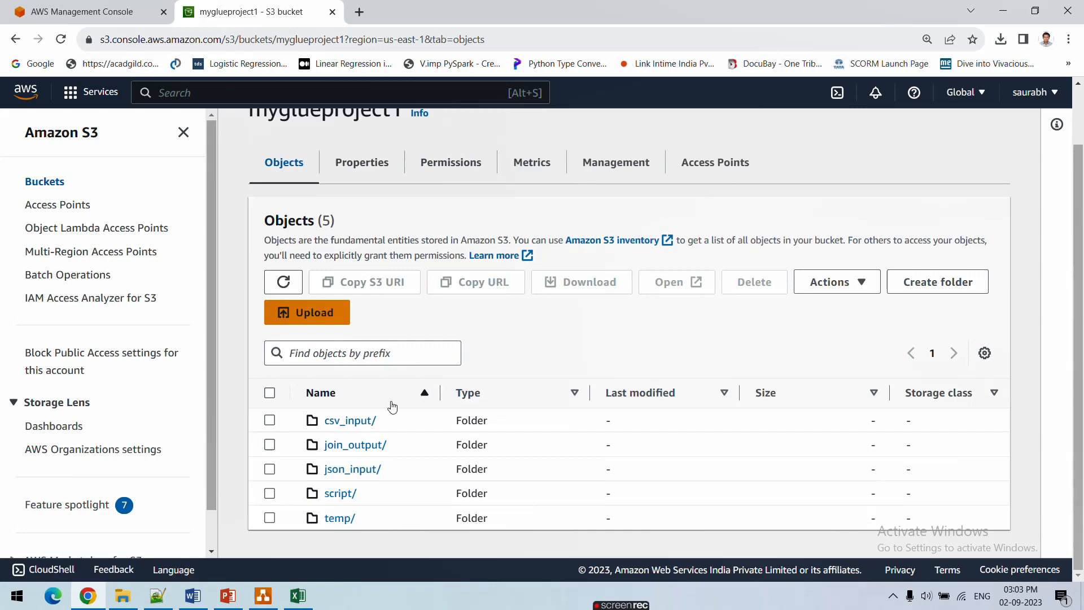
left_click(345, 469)
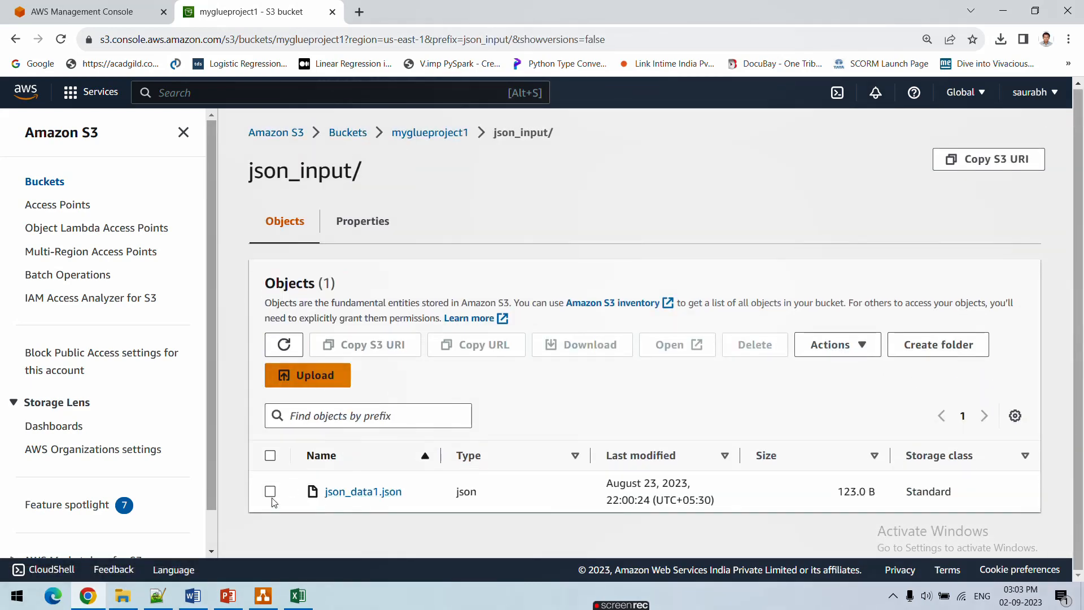
left_click(270, 493)
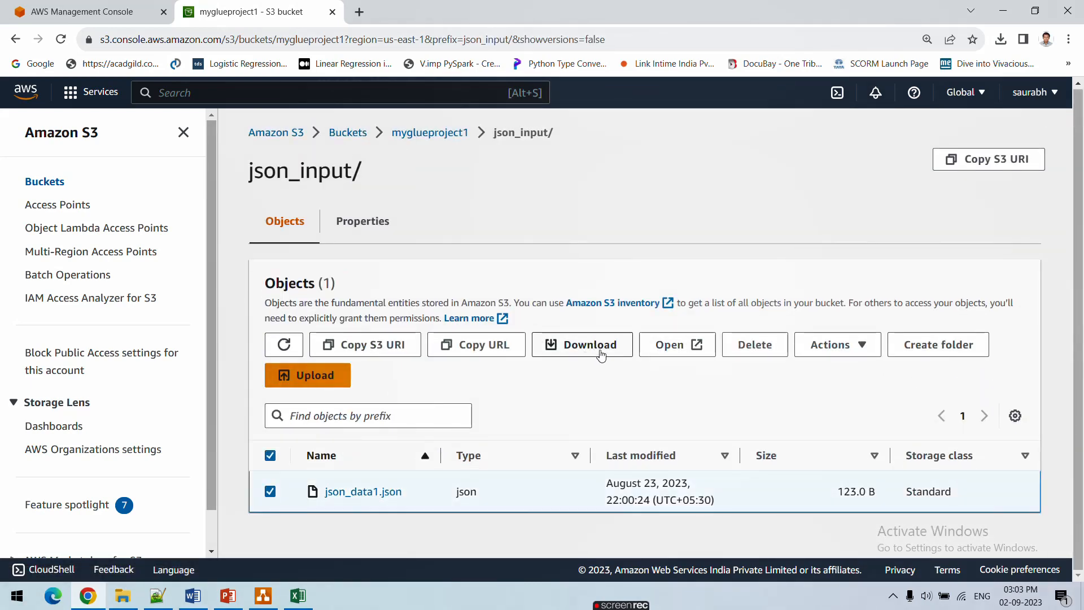
left_click(754, 344)
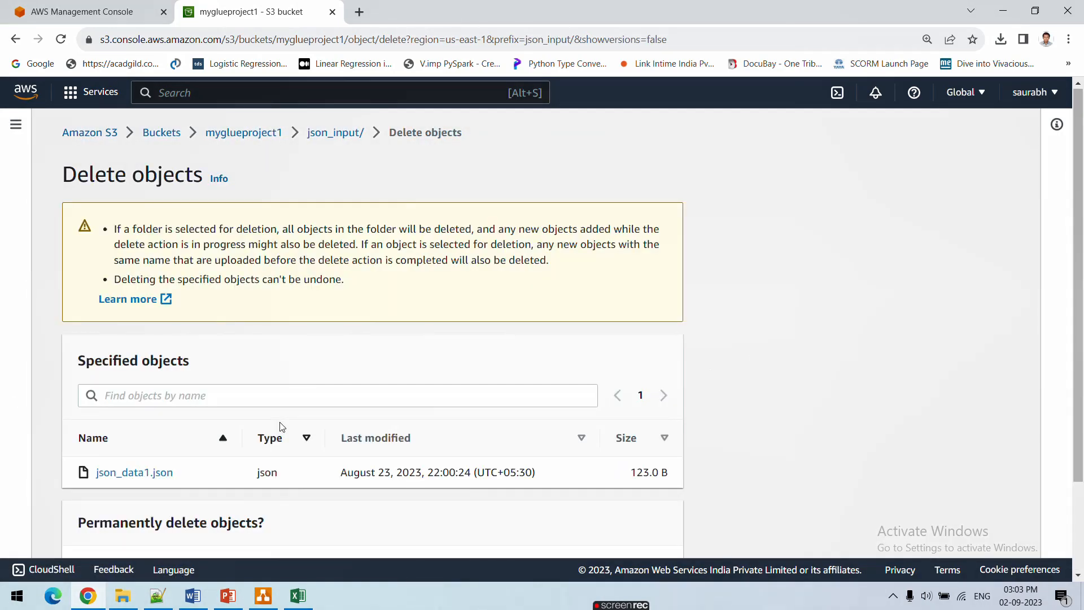
scroll(281, 440, "down", 2)
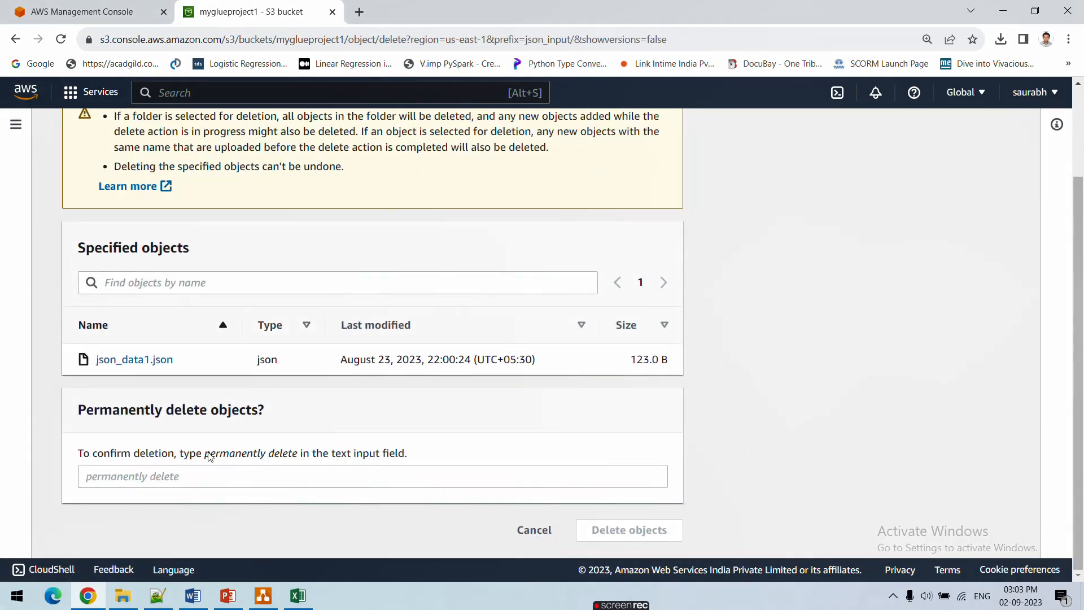
left_click_drag(206, 455, 272, 484)
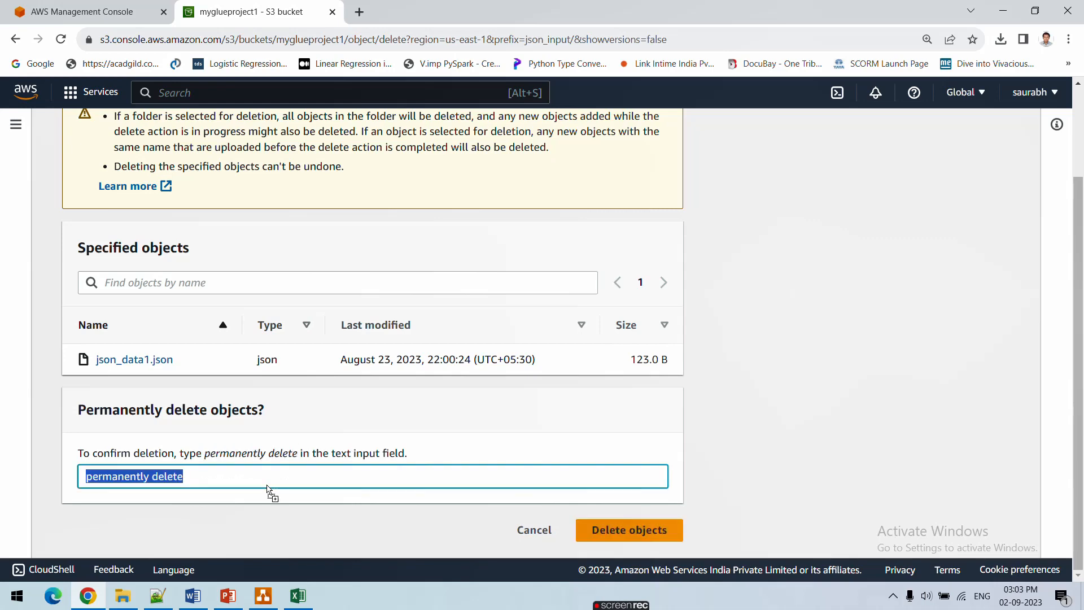
left_click(639, 539)
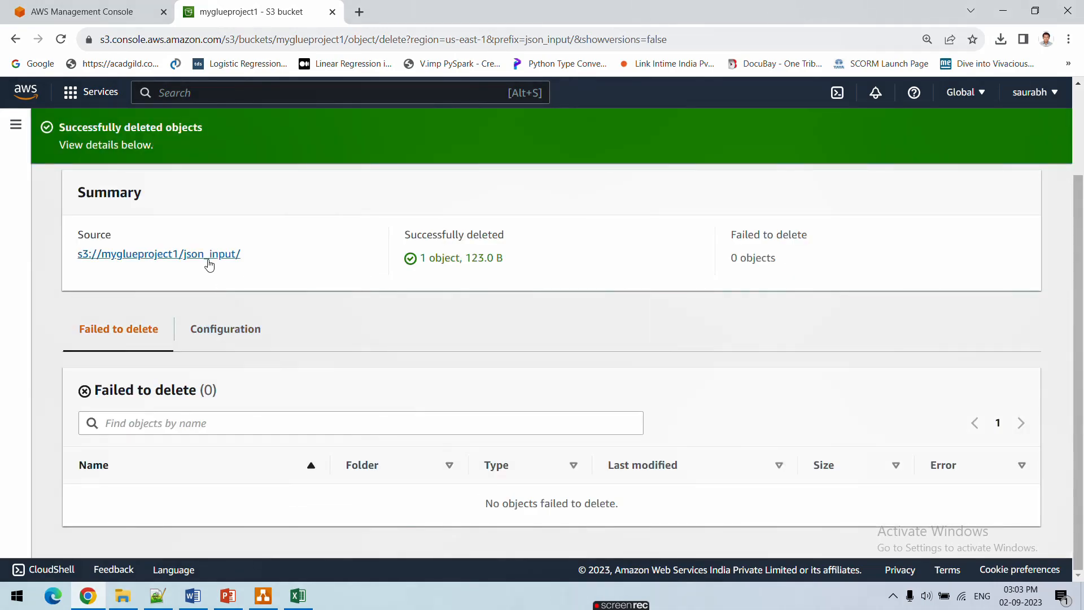
- Add json_data1 from the local AWS GLUE PIPELINE JOIN AND CUSTOM\json_input folder to a new upload for the bucket's json_input folder
left_click(209, 265)
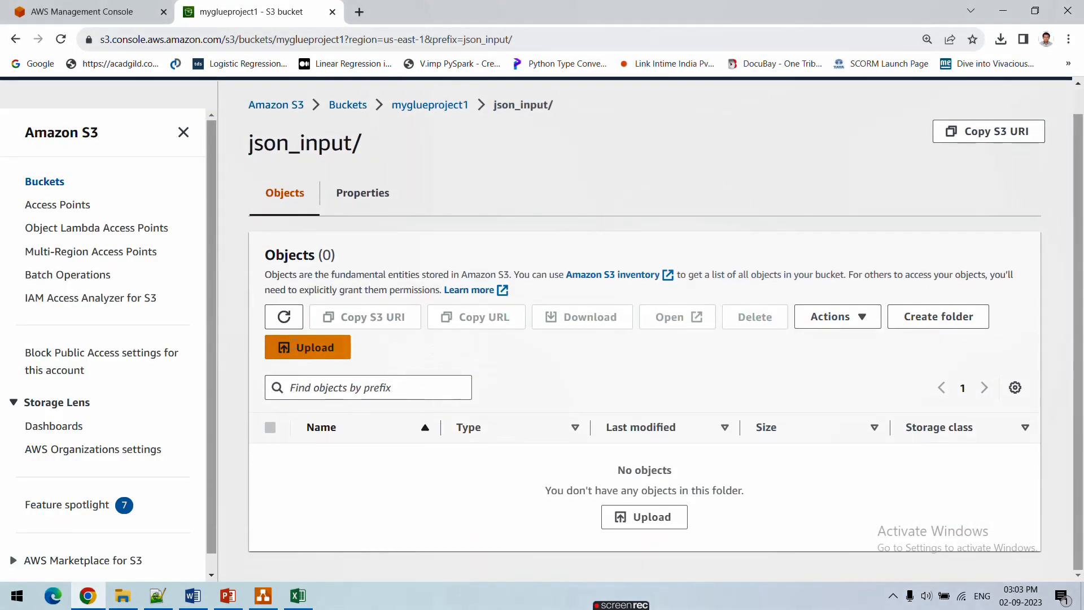
left_click(314, 382)
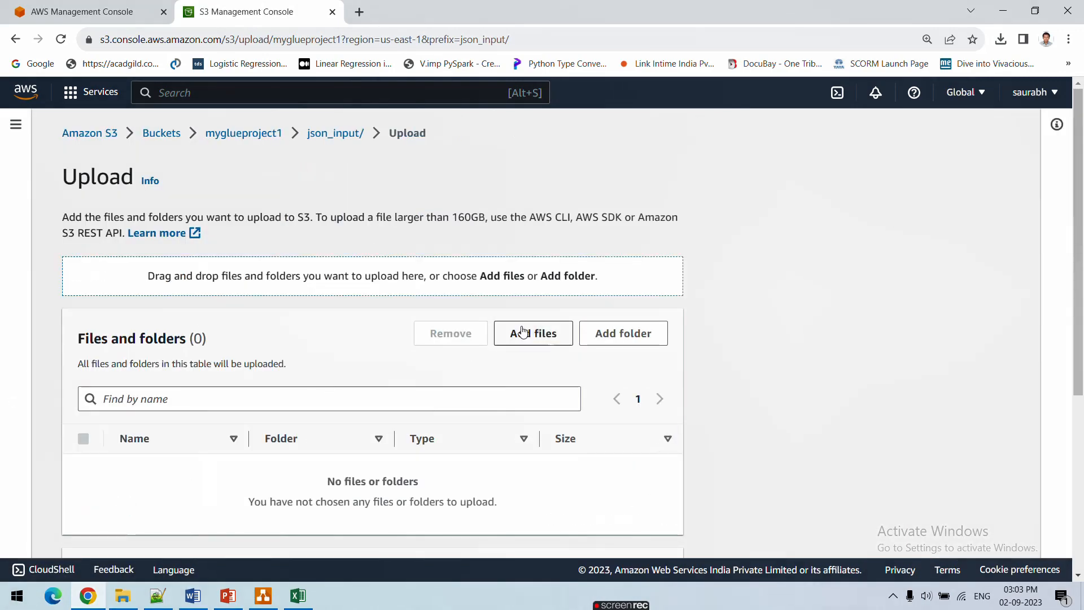
left_click(522, 333)
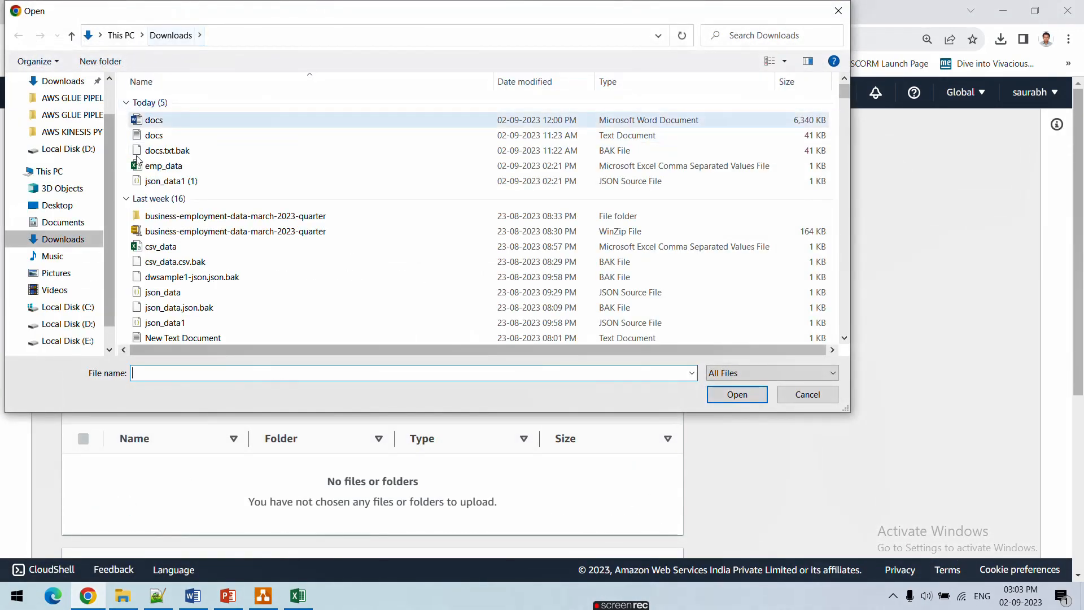
left_click(150, 181)
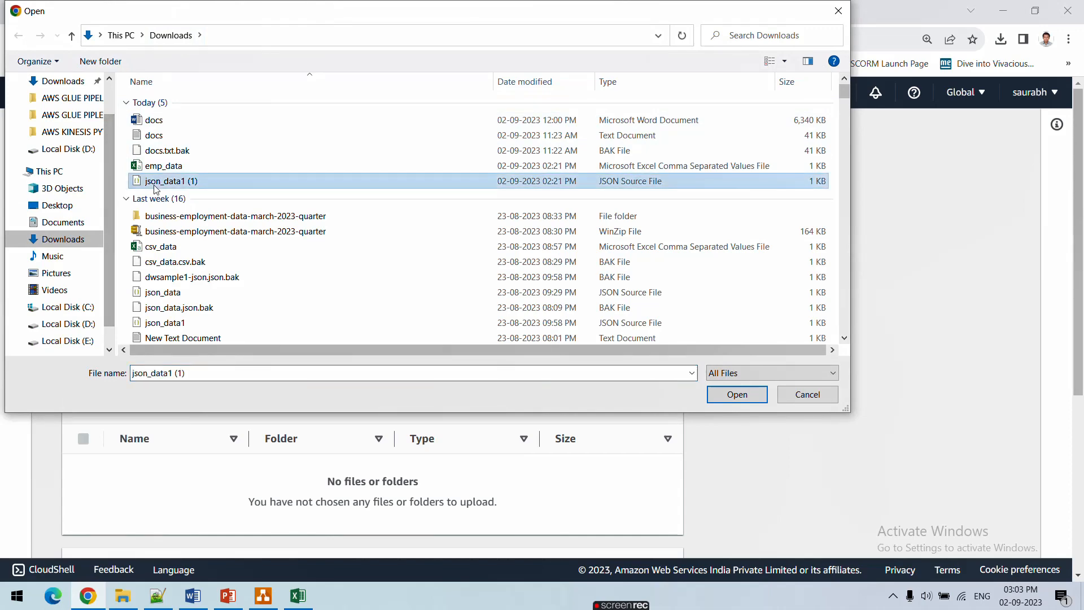
left_click(68, 131)
scroll(69, 132, "up", 1)
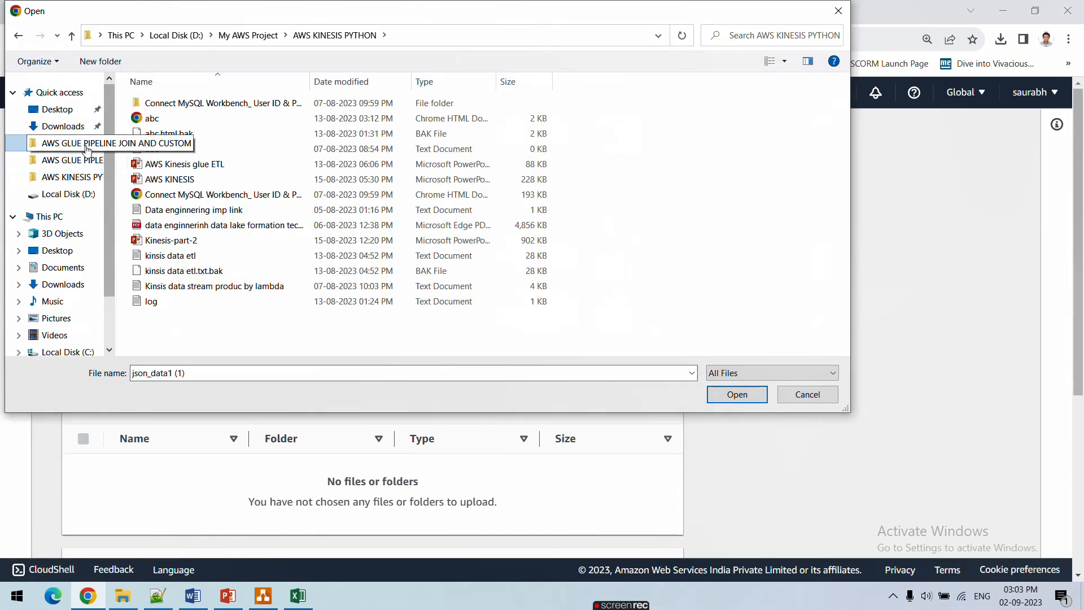
left_click(90, 145)
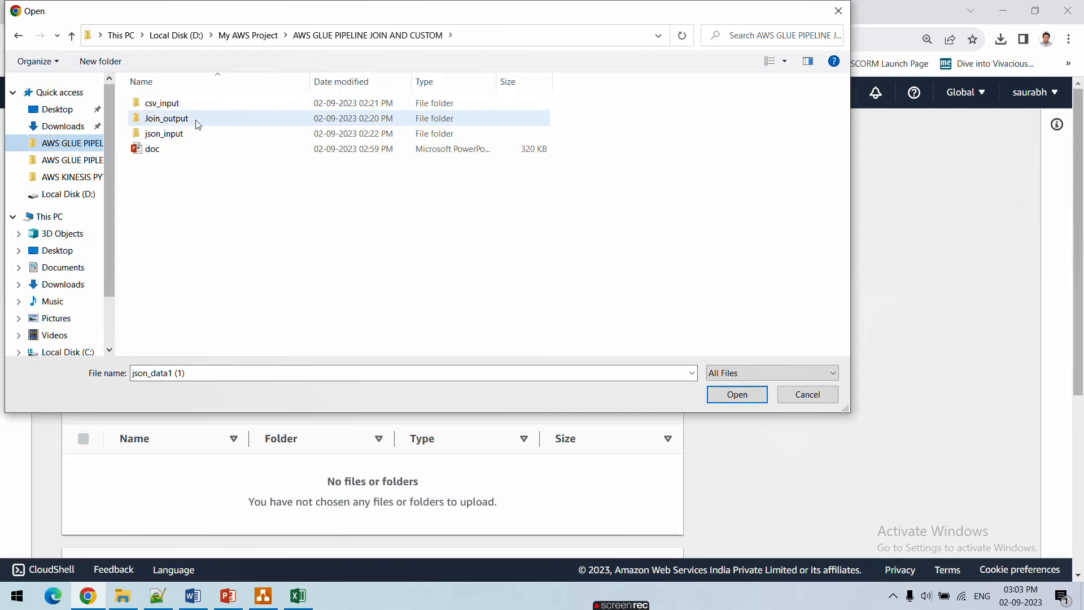
left_click(191, 146)
double_click(187, 134)
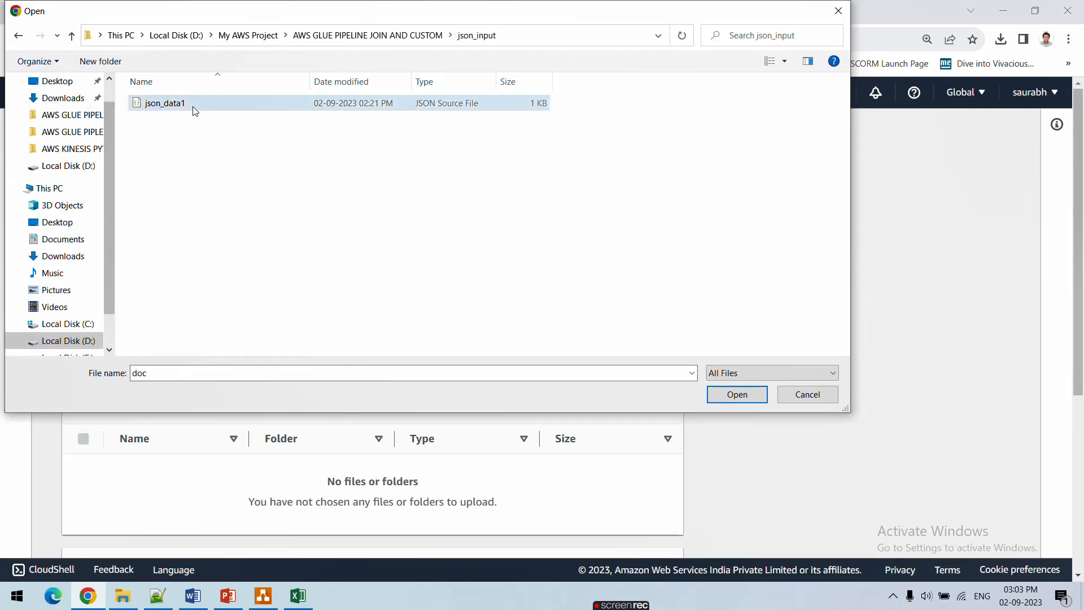
double_click(194, 104)
- Upload the added file to s3://myglueproject1/json_input/ and open that destination folder
scroll(384, 418, "down", 4)
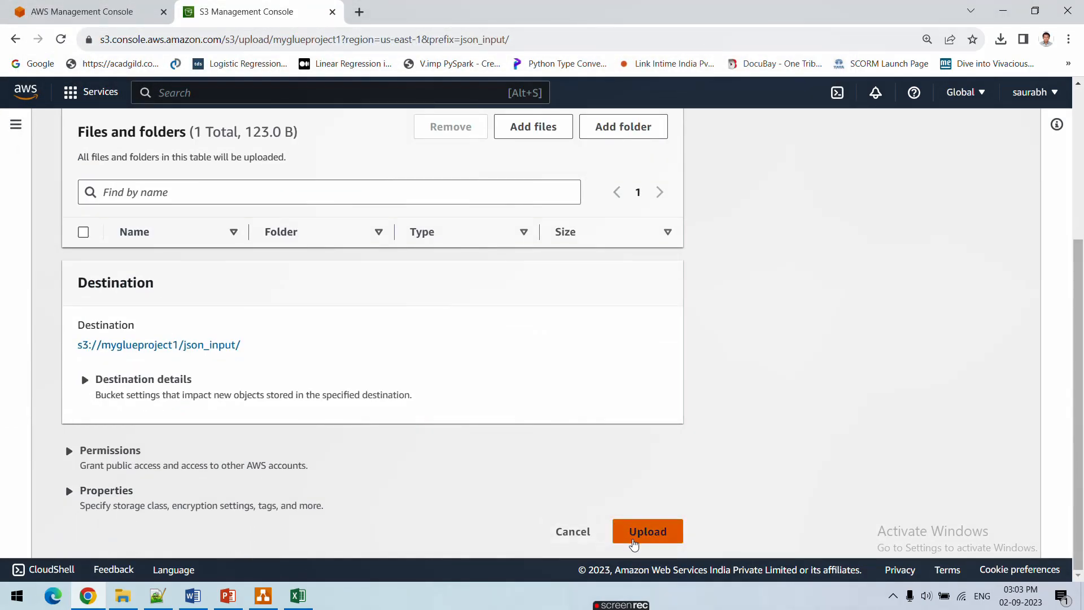
left_click(633, 541)
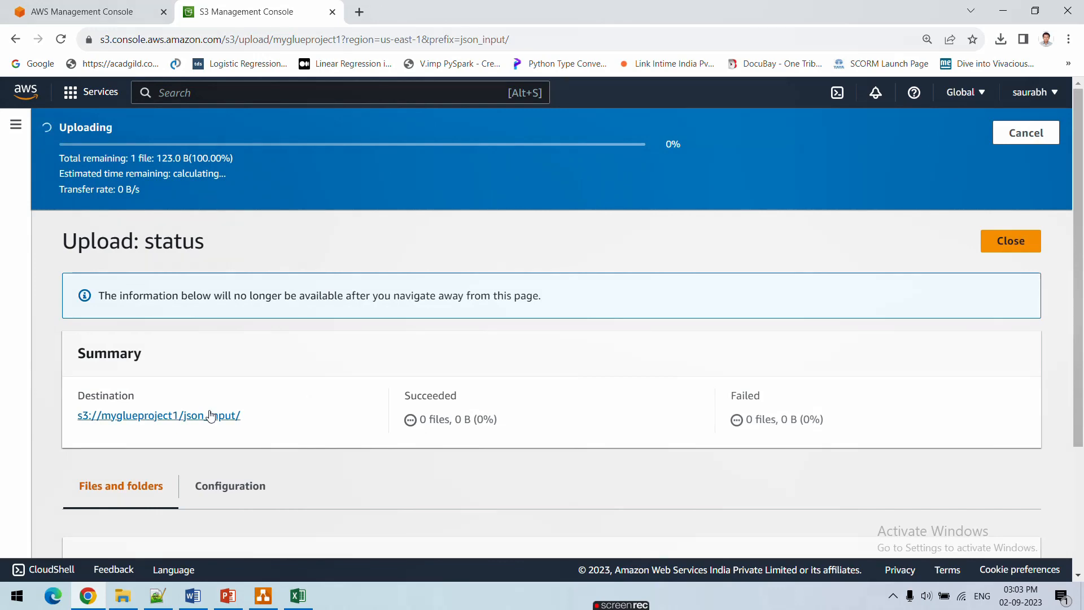
scroll(214, 400, "down", 3)
left_click(177, 245)
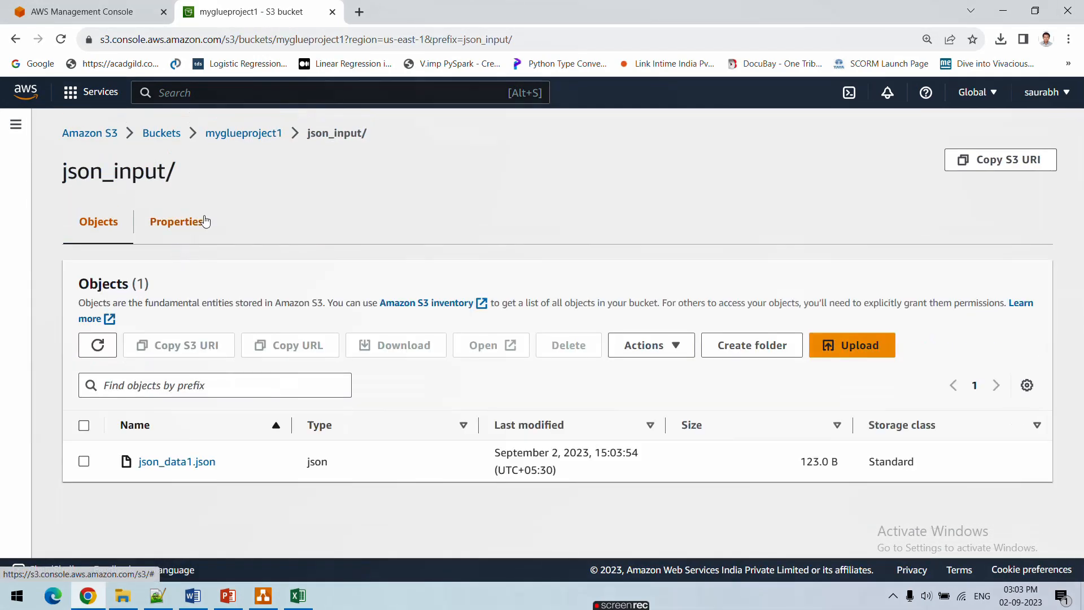
- Permanently delete both parquet files from myglueproject1's join_output folder, confirming with the text "permanently delete", and return to the bucket's folder list
left_click(260, 136)
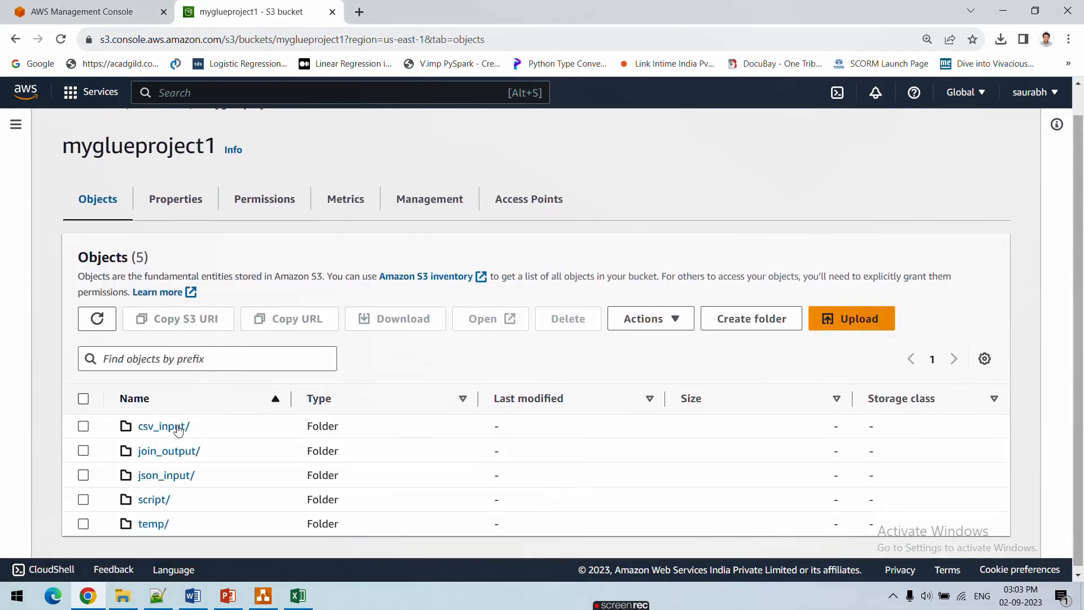
left_click(181, 447)
scroll(169, 451, "down", 1)
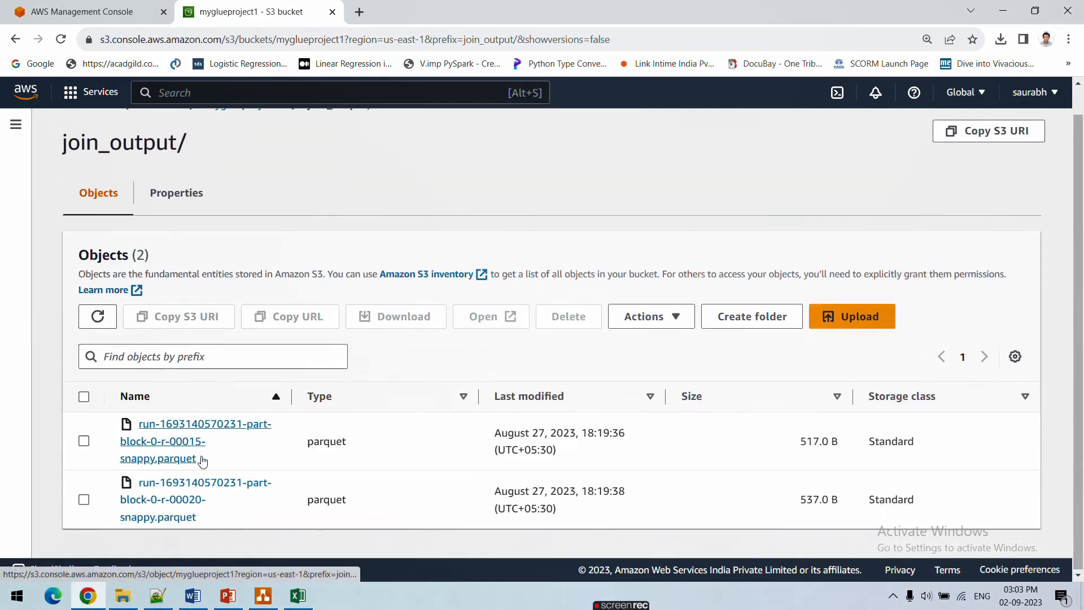
left_click(84, 396)
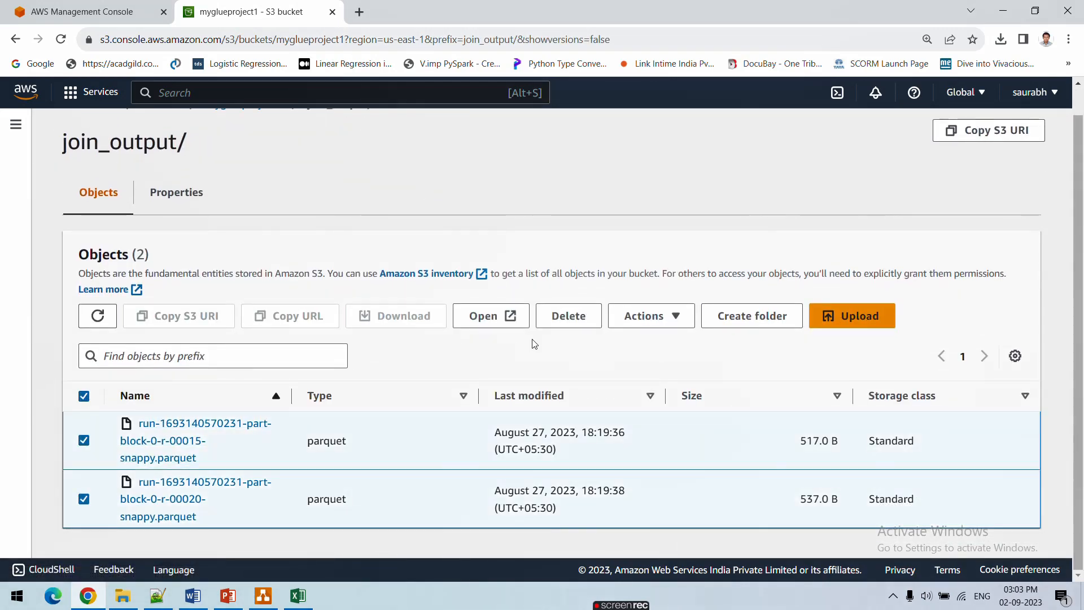
left_click(568, 317)
scroll(434, 367, "down", 3)
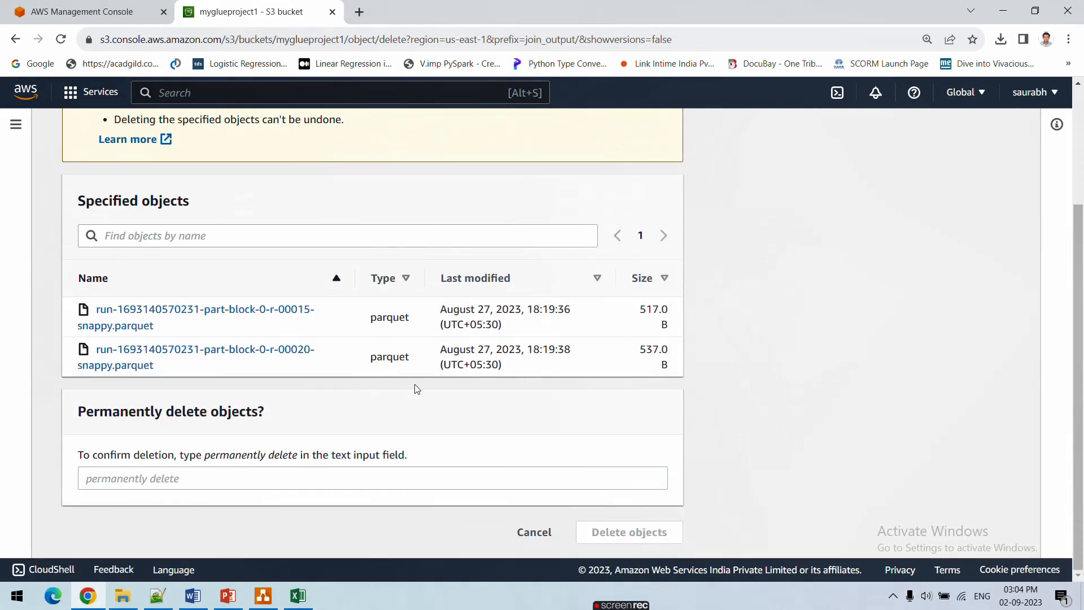
left_click_drag(207, 459, 275, 489)
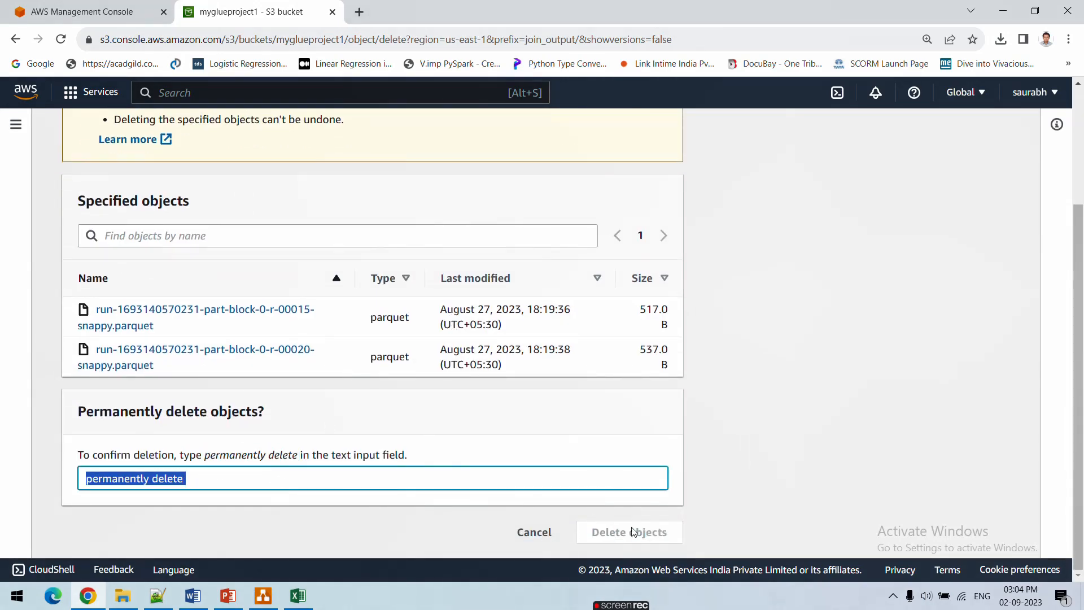
left_click(320, 487)
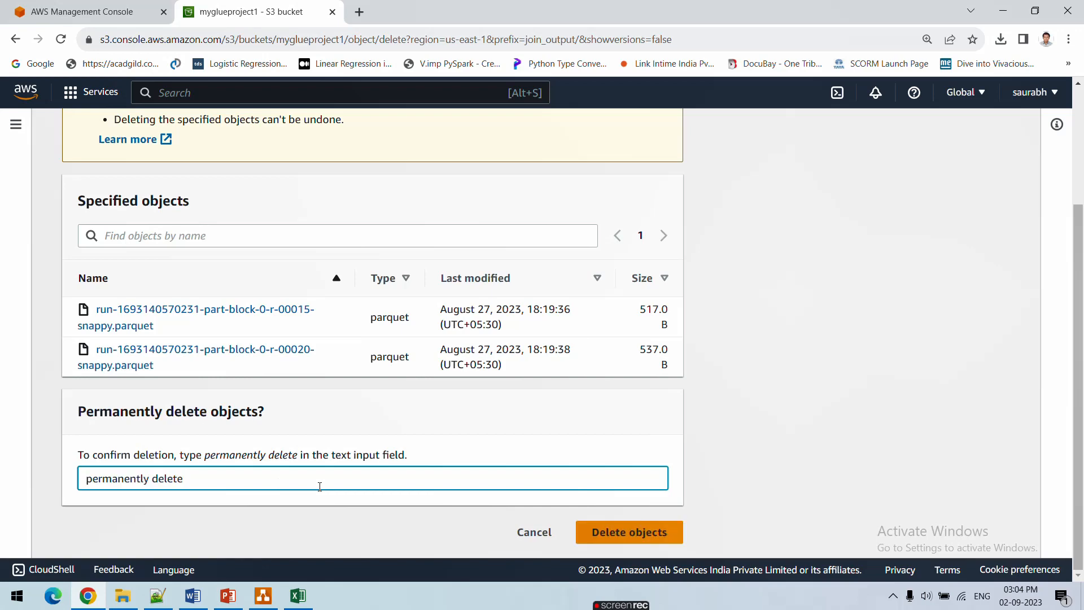
left_click(587, 531)
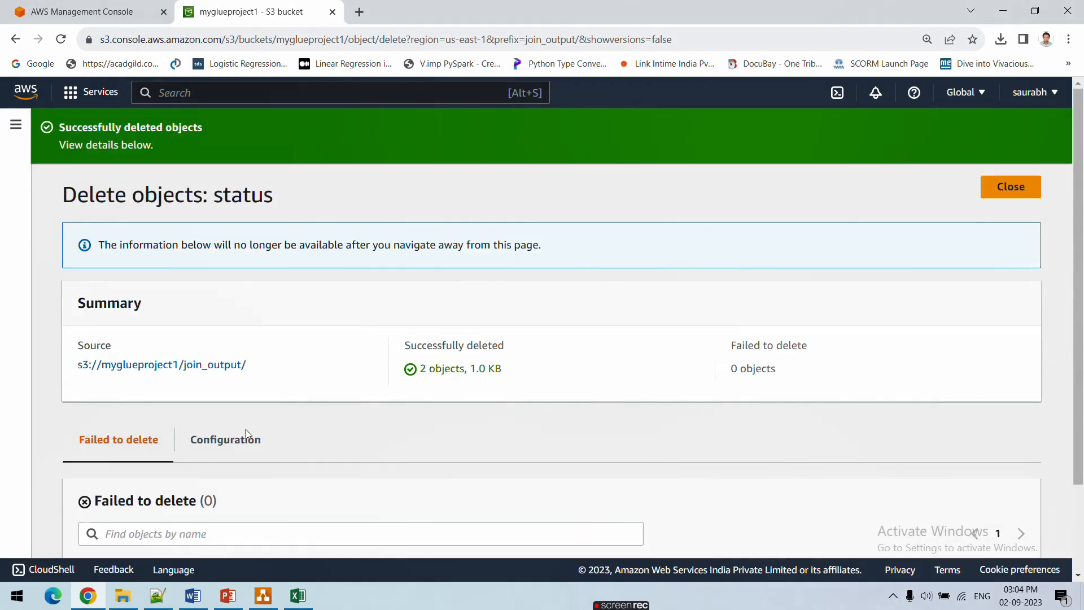
left_click(134, 368)
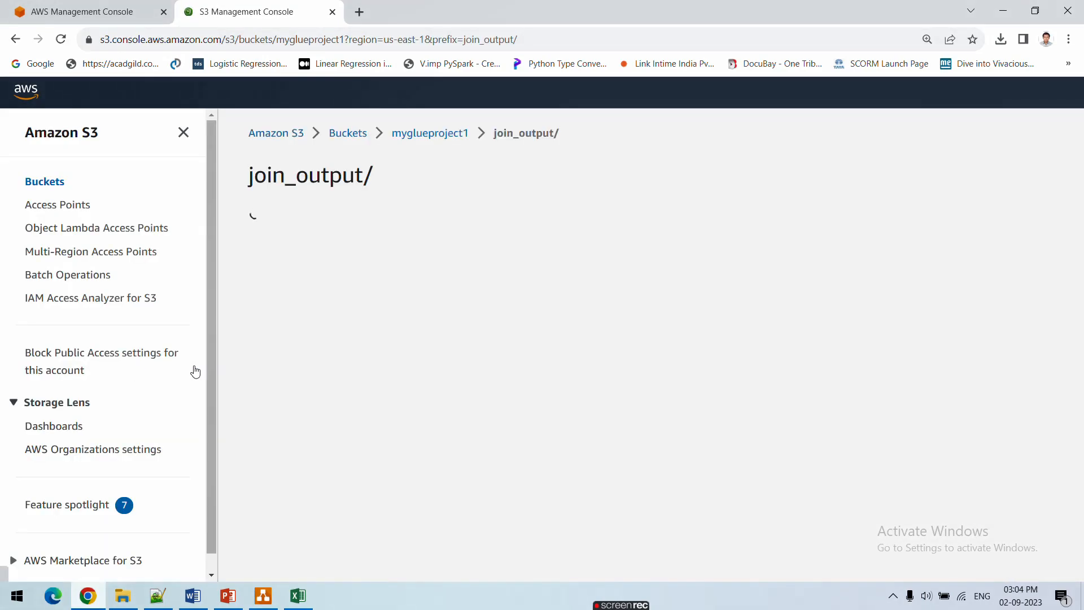
left_click(440, 133)
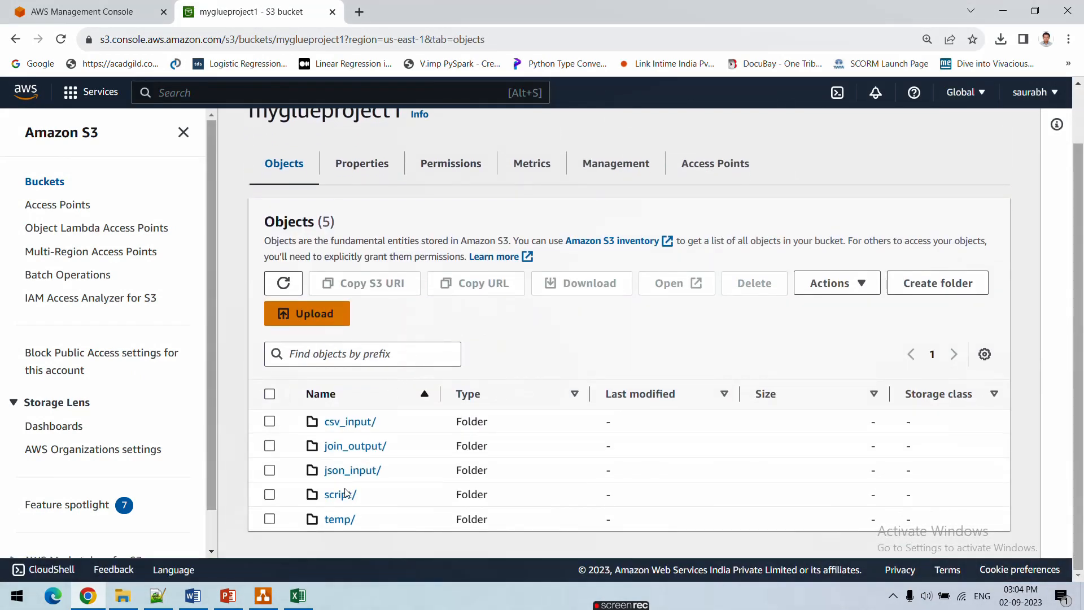
- Open AWS Glue in a new browser tab from the AWS console home and switch to it
left_click(82, 12)
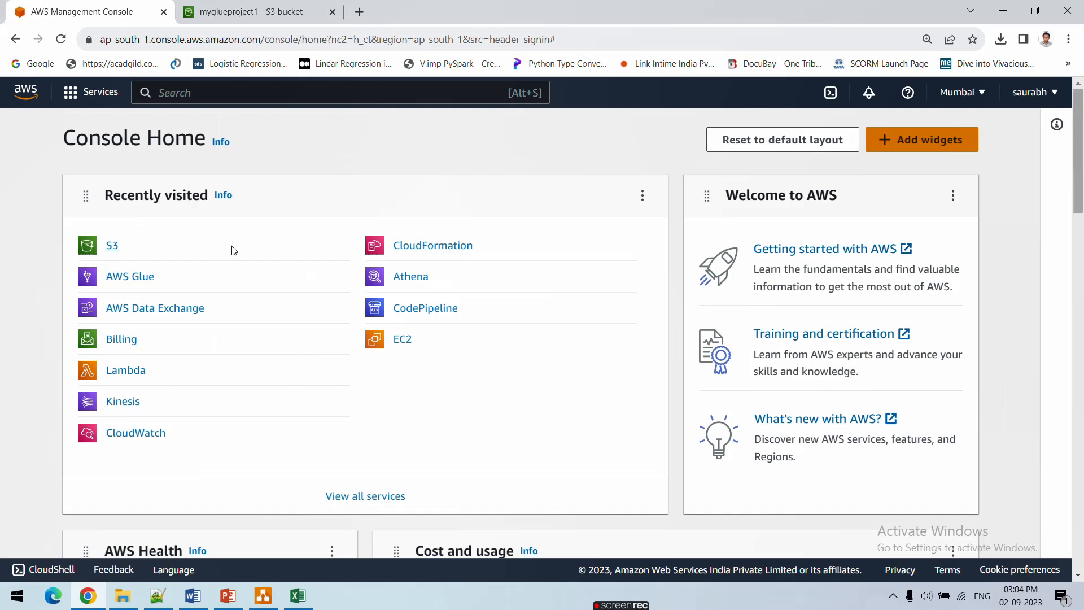
right_click(128, 282)
left_click(152, 294)
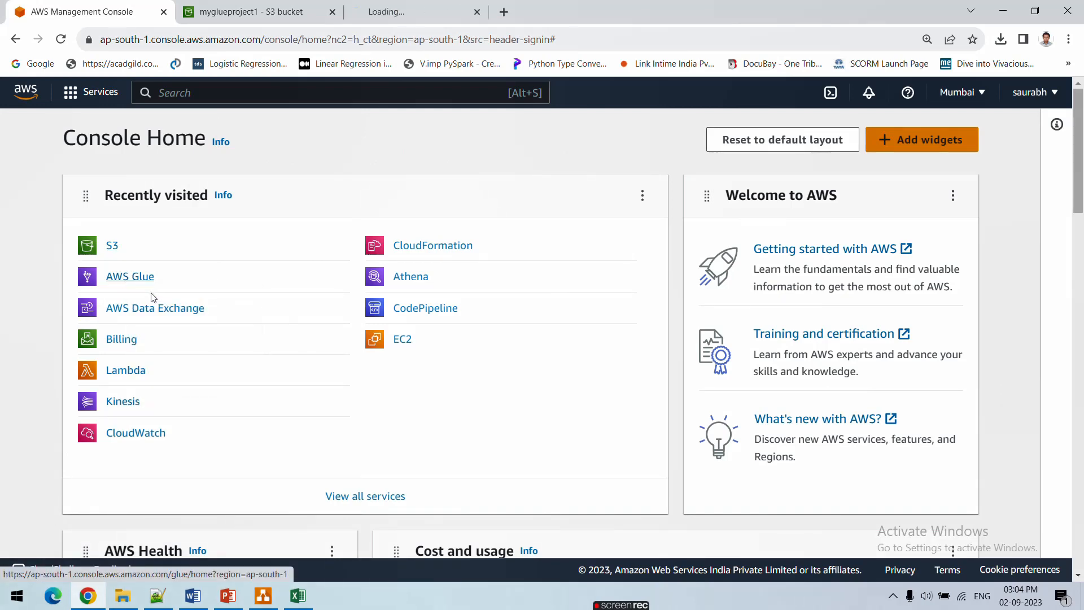
left_click(453, 8)
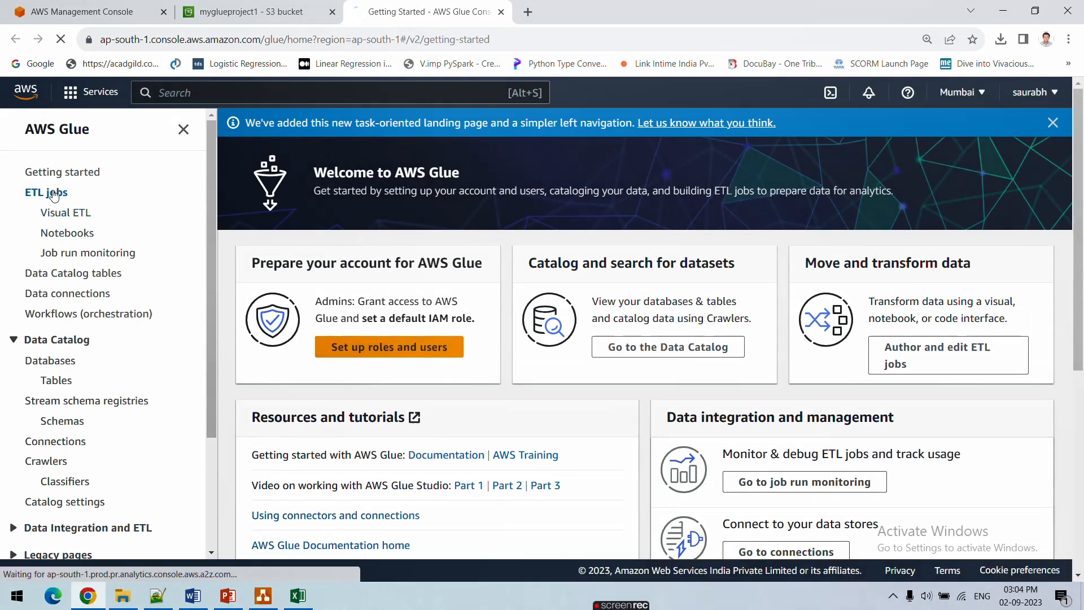
- Create a new Glue ETL job using the "Visual with a blank canvas" option
left_click(51, 192)
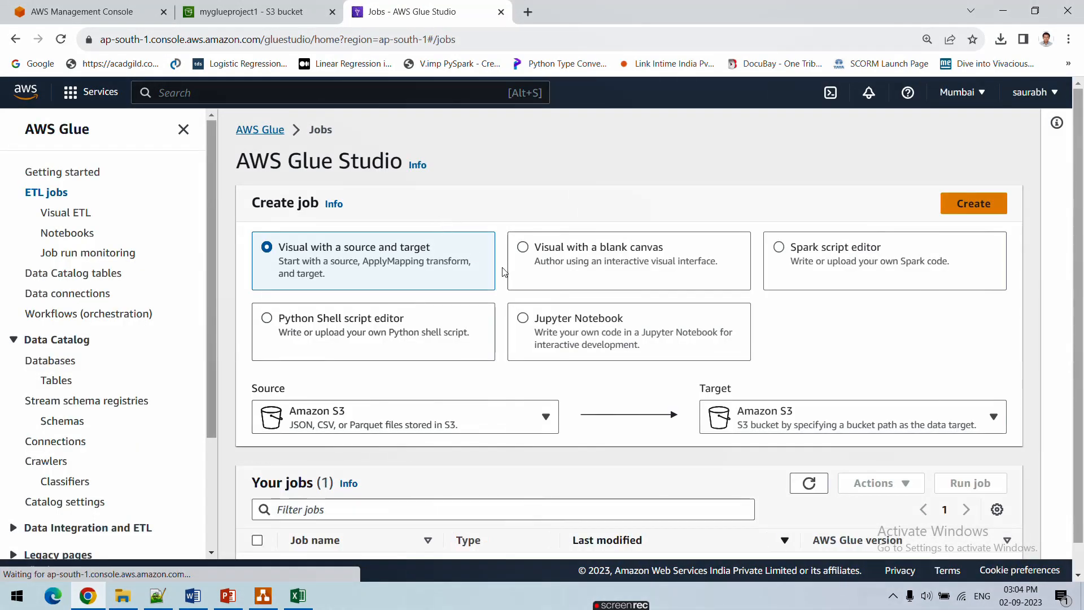
left_click(524, 247)
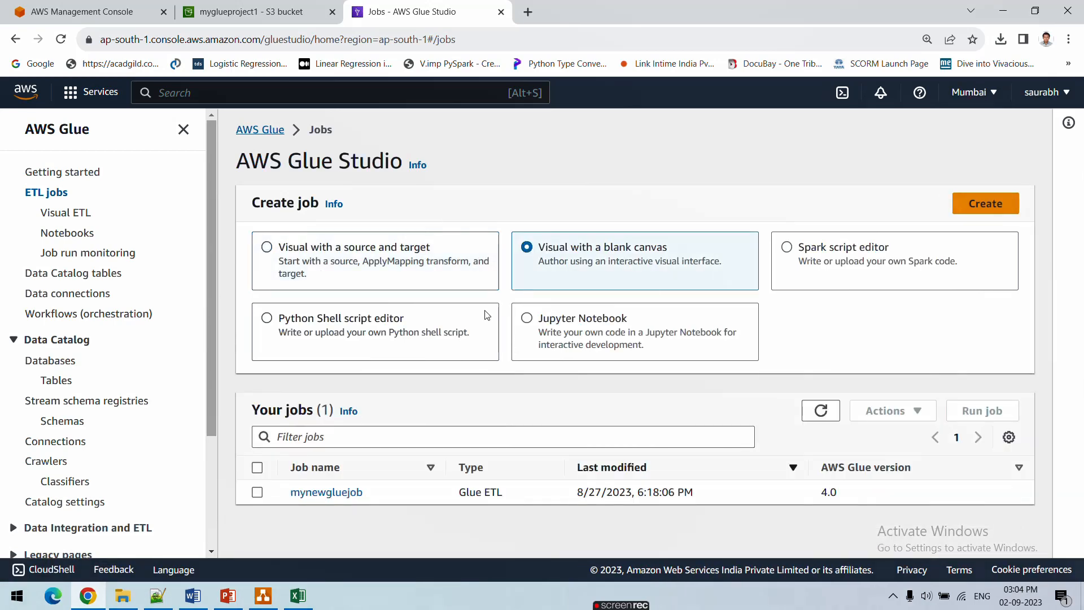
left_click(984, 213)
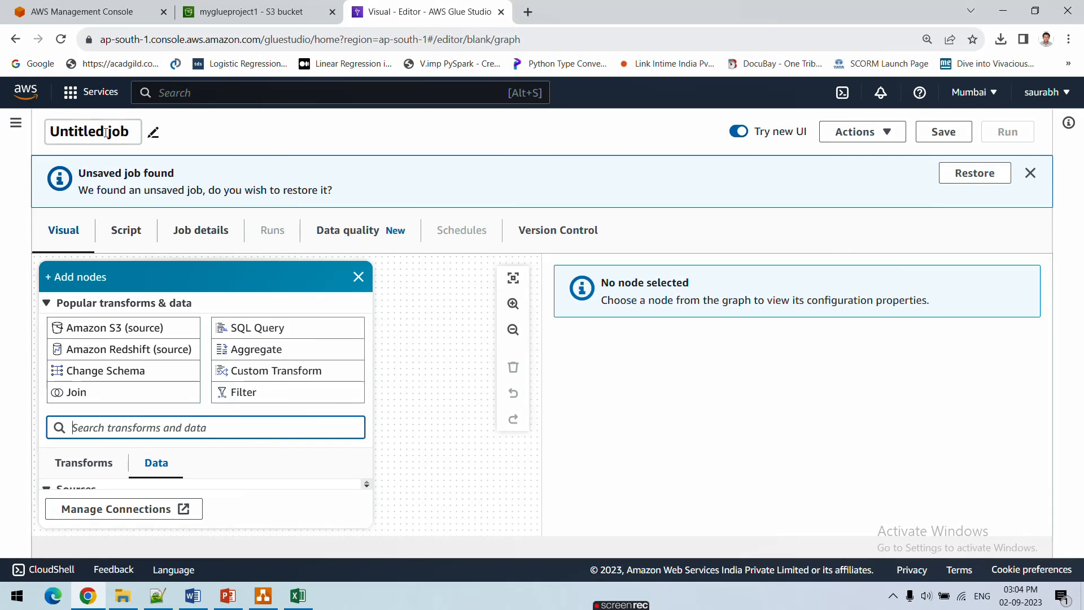
- Rename the untitled job as Mygluejobforjoin
left_click(107, 133)
key("ctrl+a")
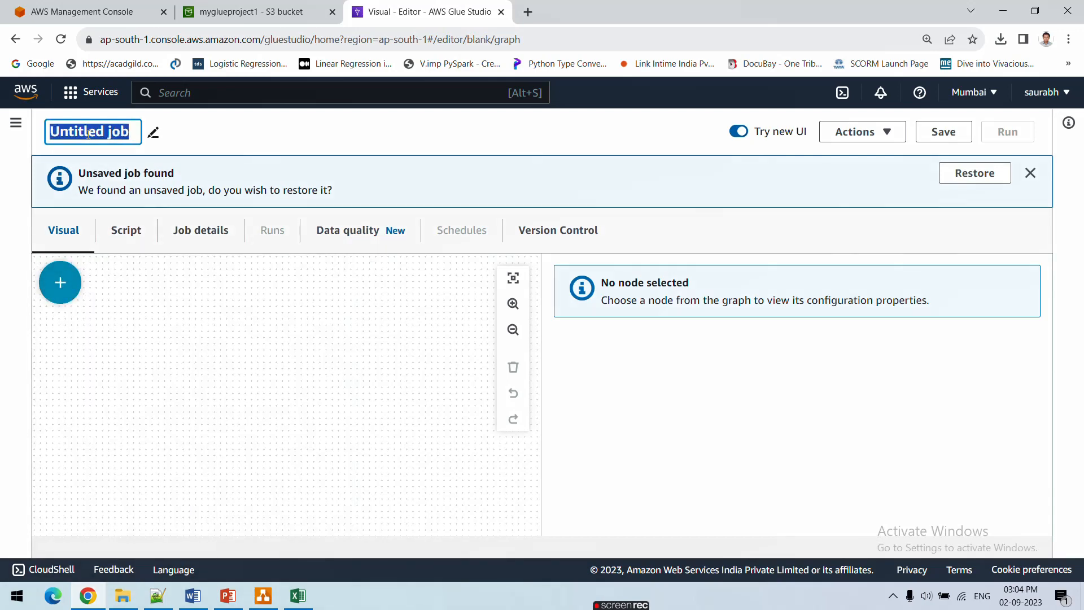
type("Myg")
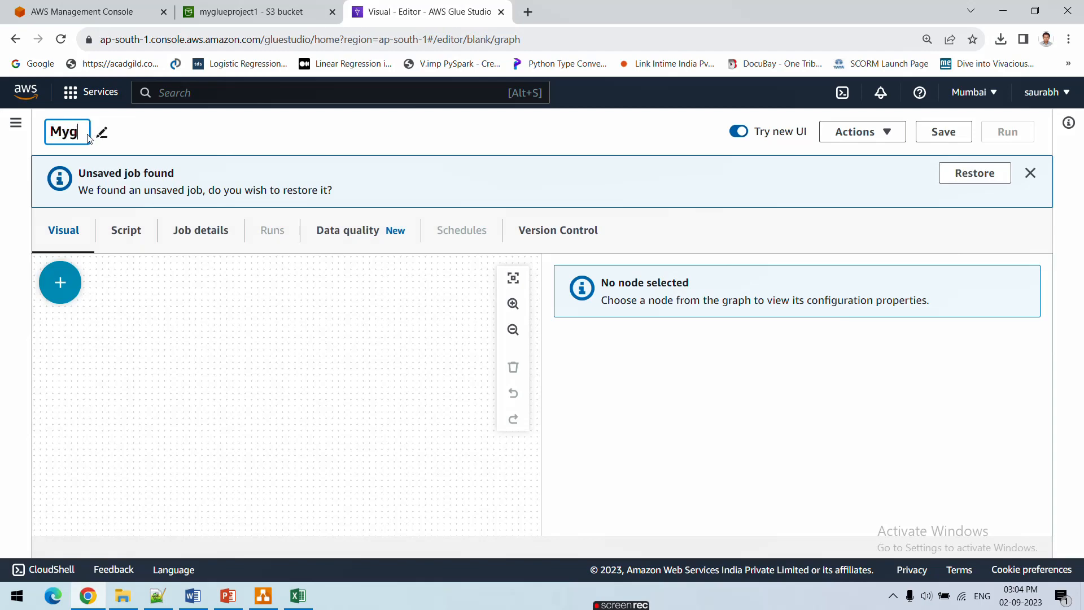
type("luejo")
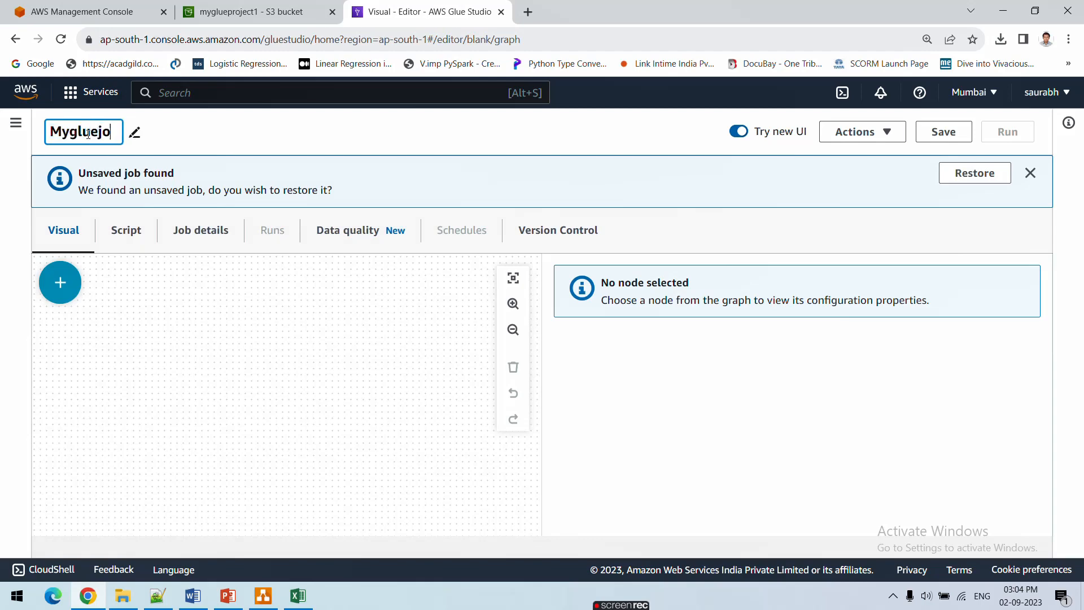
type("bforjoin")
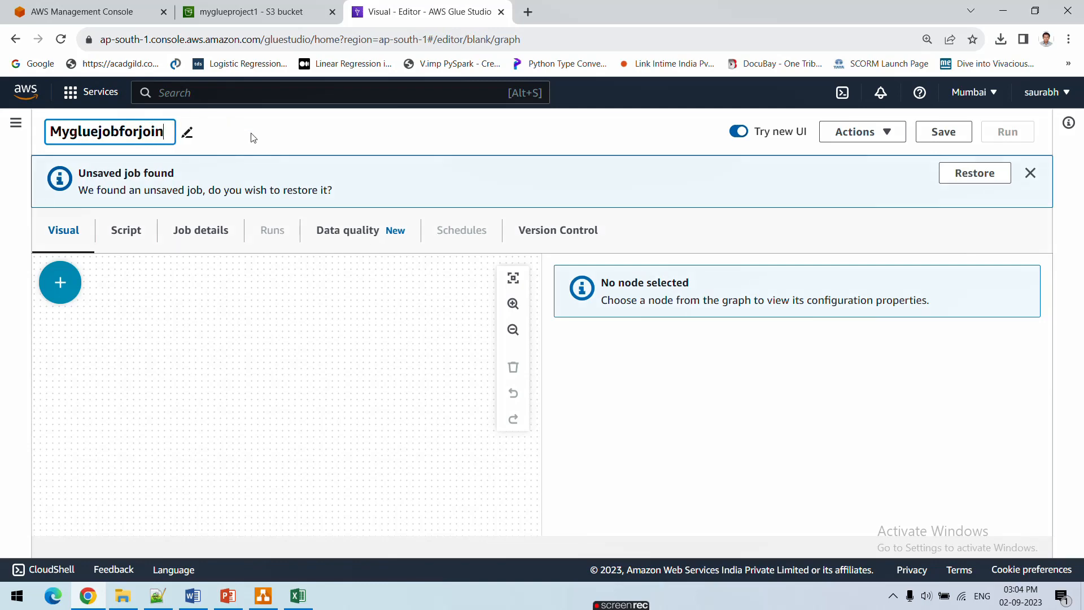
left_click(253, 137)
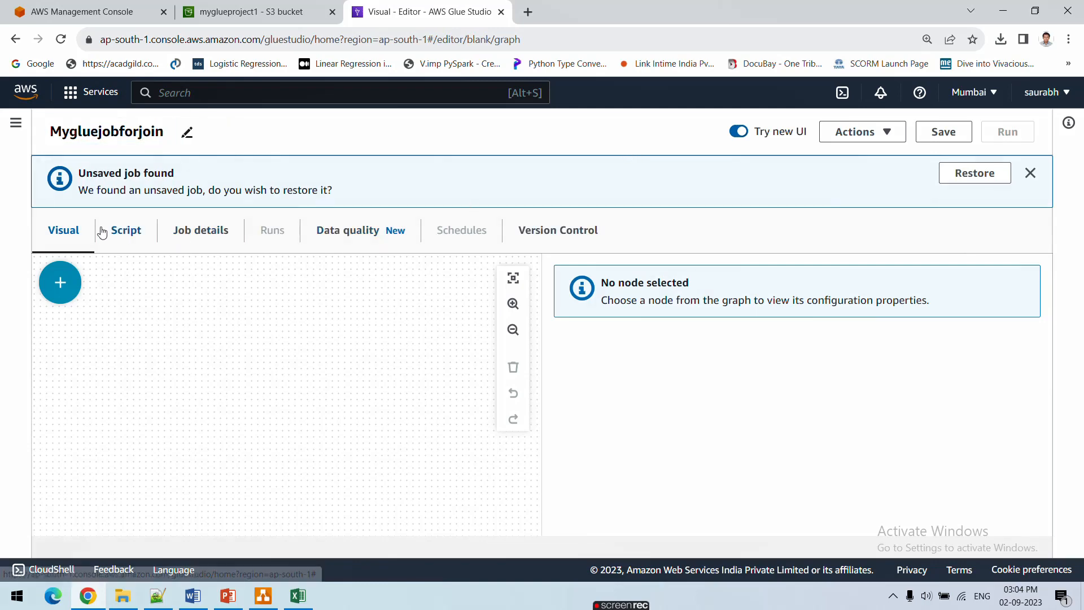
- Set the requested number of workers to 10 in the job details
left_click(202, 236)
scroll(180, 346, "down", 5)
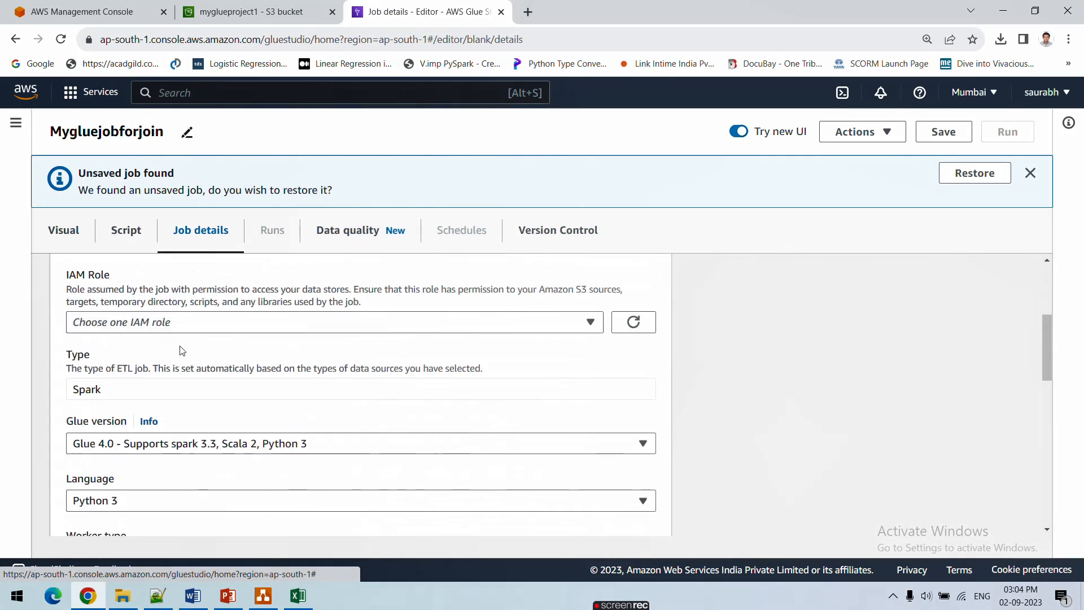
scroll(182, 351, "down", 5)
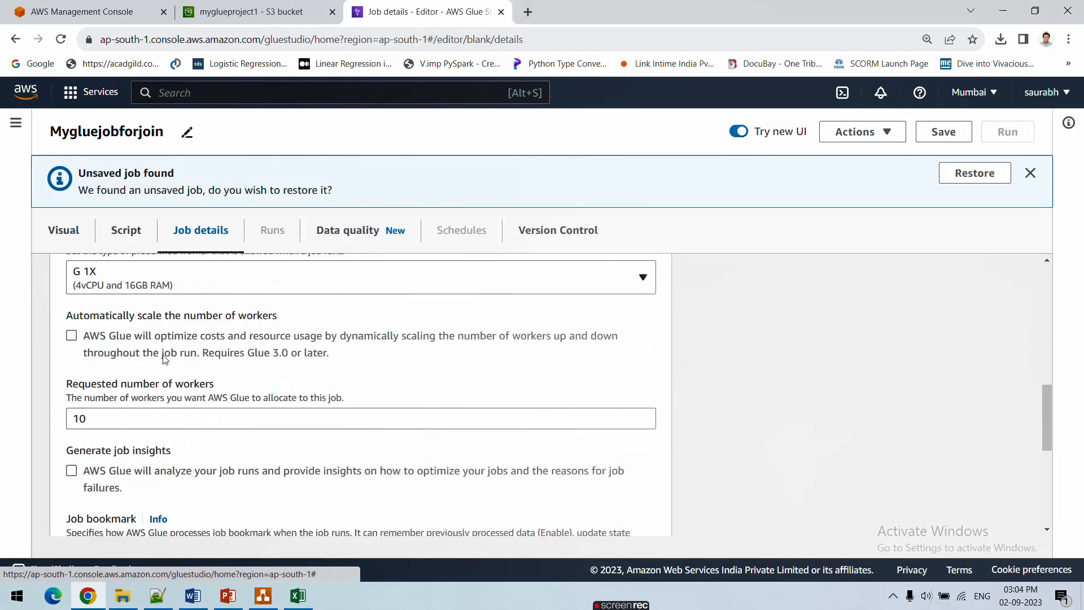
scroll(166, 359, "down", 1)
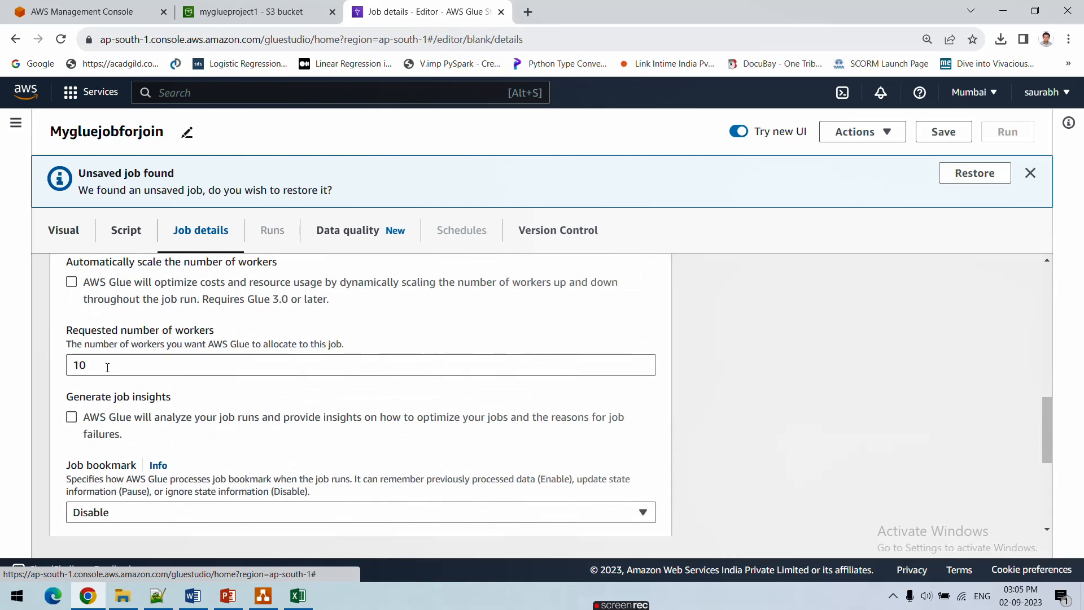
double_click(107, 367)
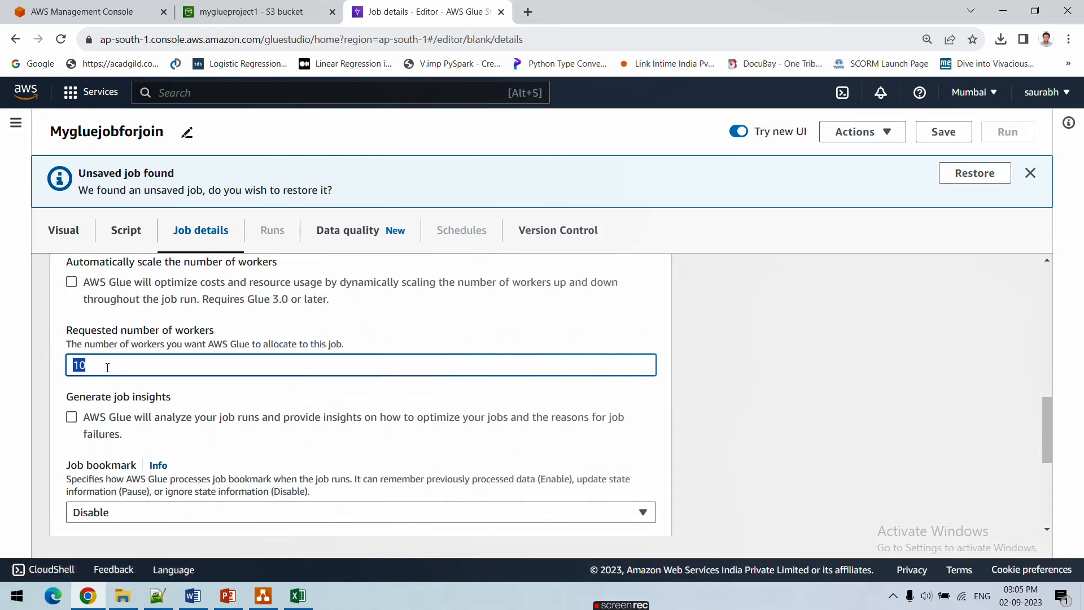
type("3")
type("10")
- Examine the worker settings and the available job bookmark options in the job details
scroll(161, 370, "down", 3)
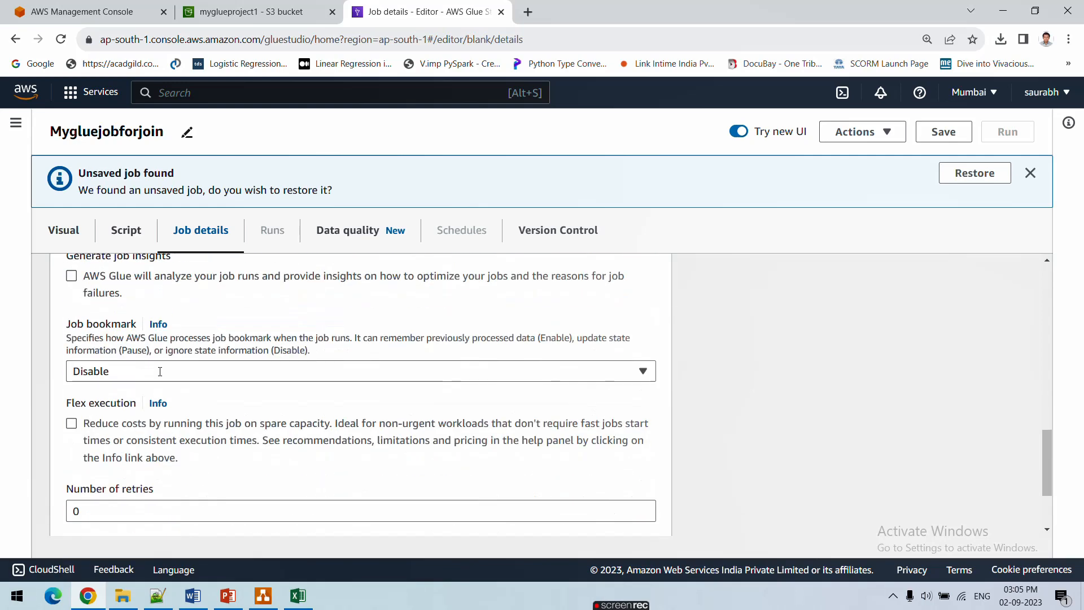
scroll(160, 373, "up", 4)
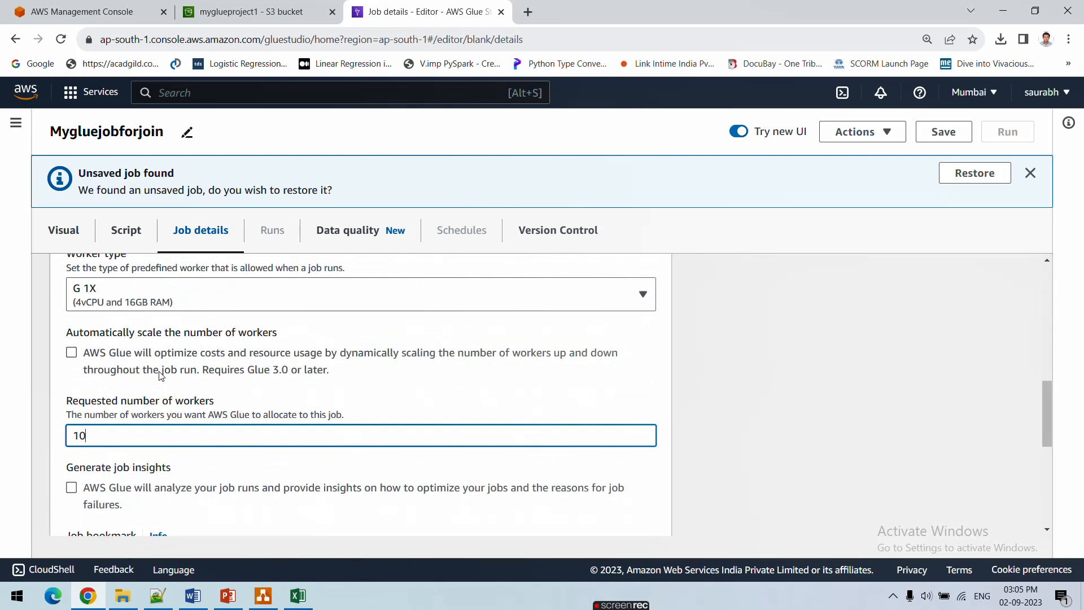
scroll(161, 375, "down", 2)
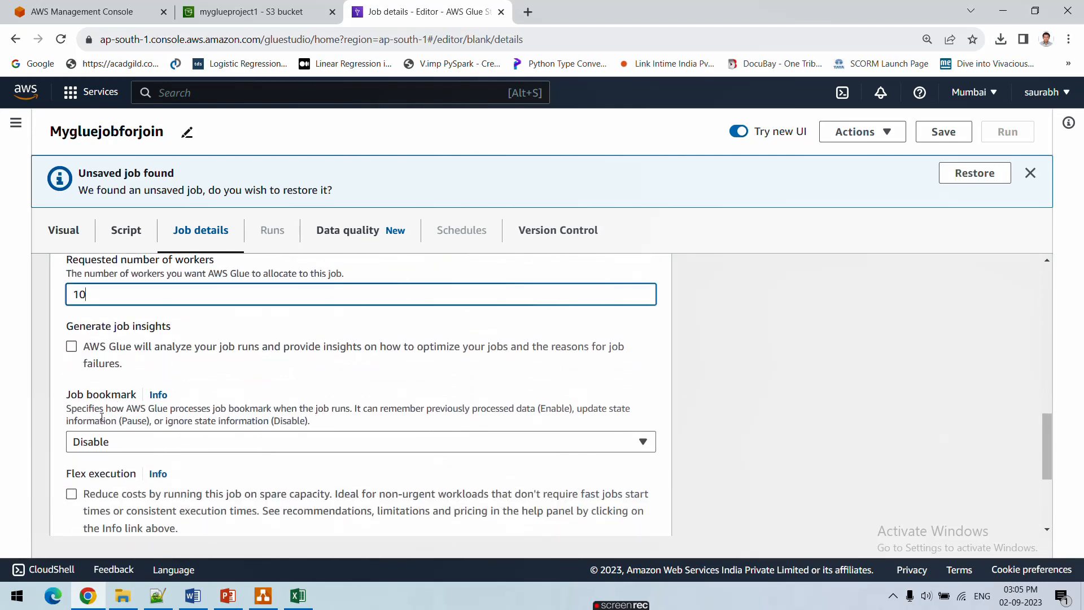
double_click(74, 395)
left_click(101, 444)
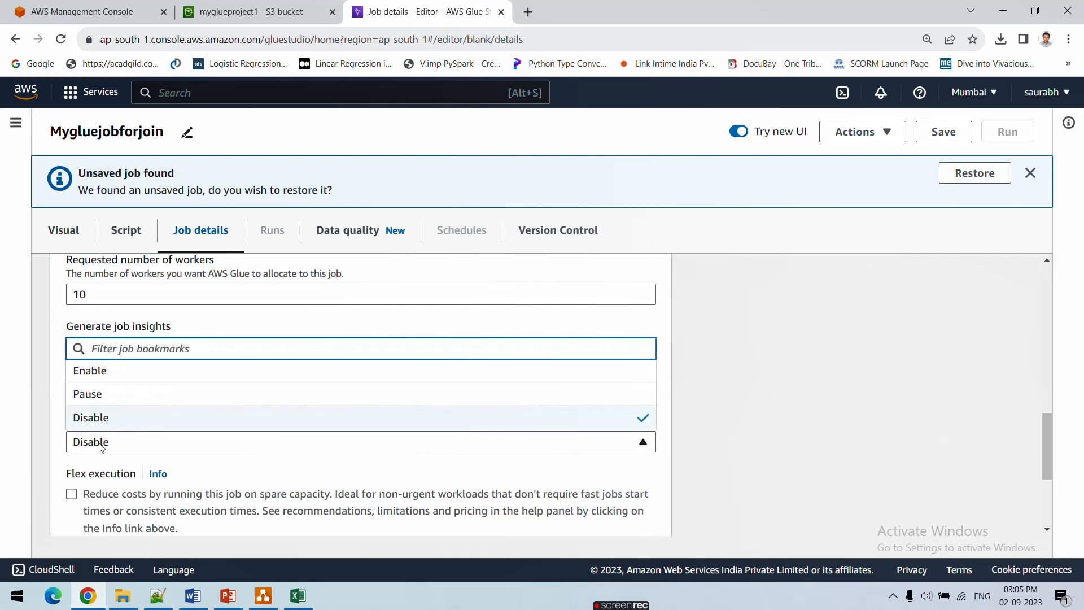
left_click(101, 445)
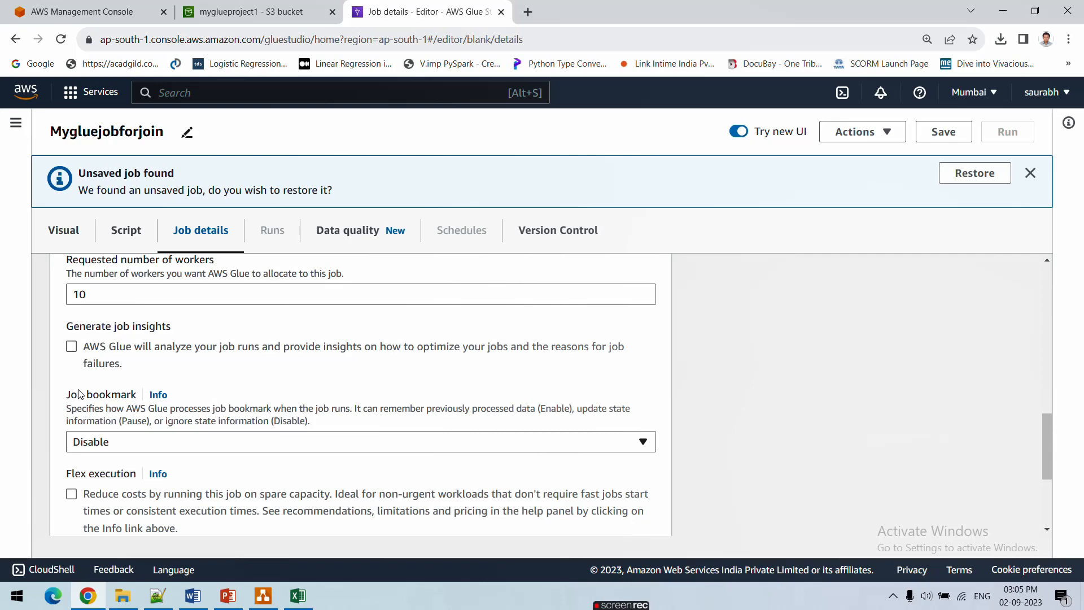
left_click(100, 445)
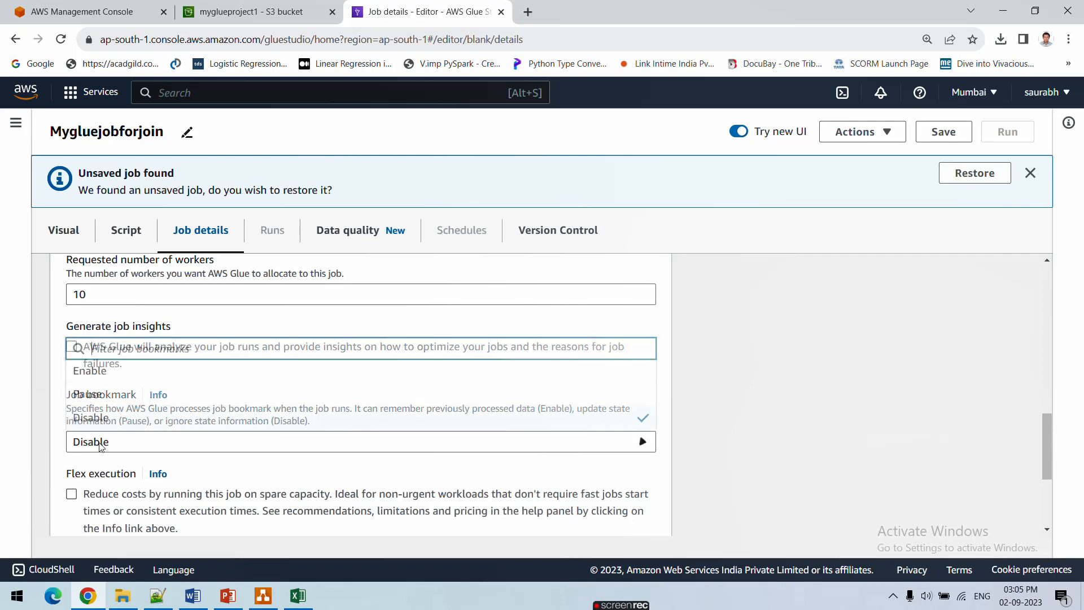
left_click(58, 413)
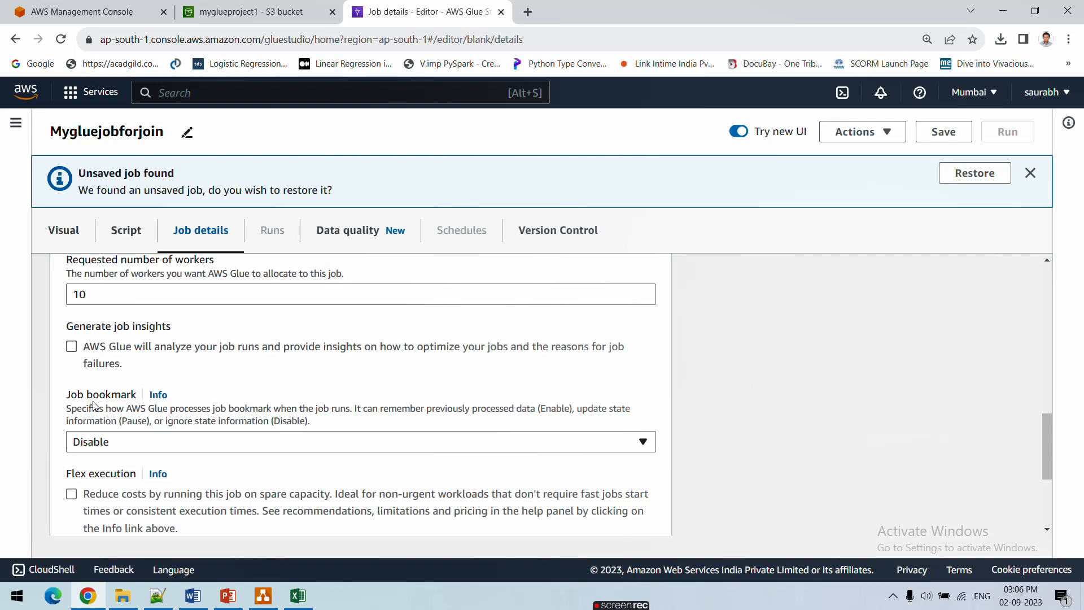
- Set the job timeout to 10 minutes
scroll(93, 405, "down", 2)
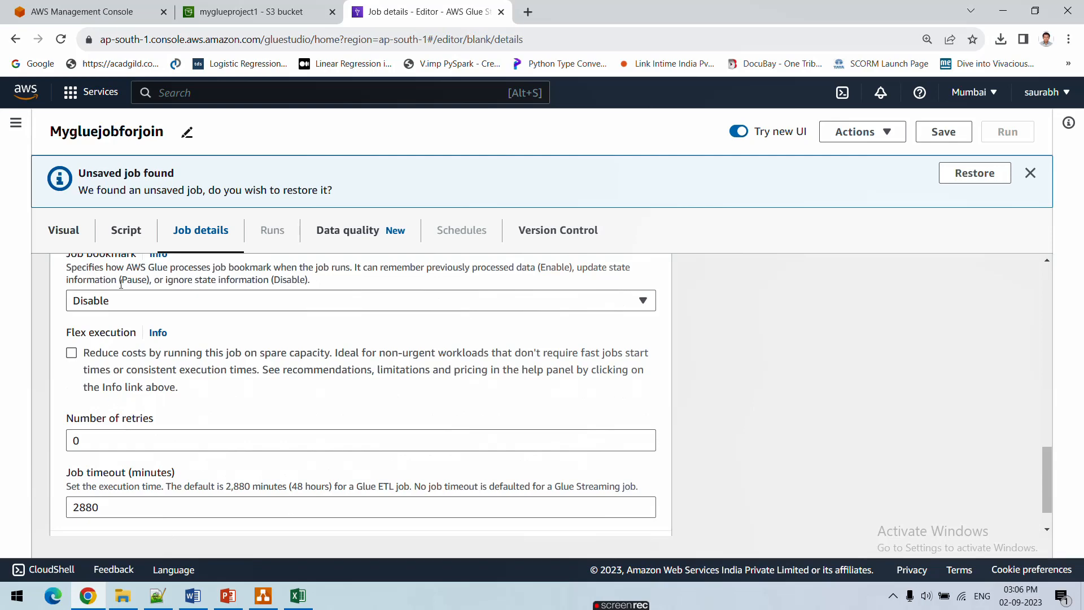
scroll(135, 389, "down", 1)
double_click(116, 458)
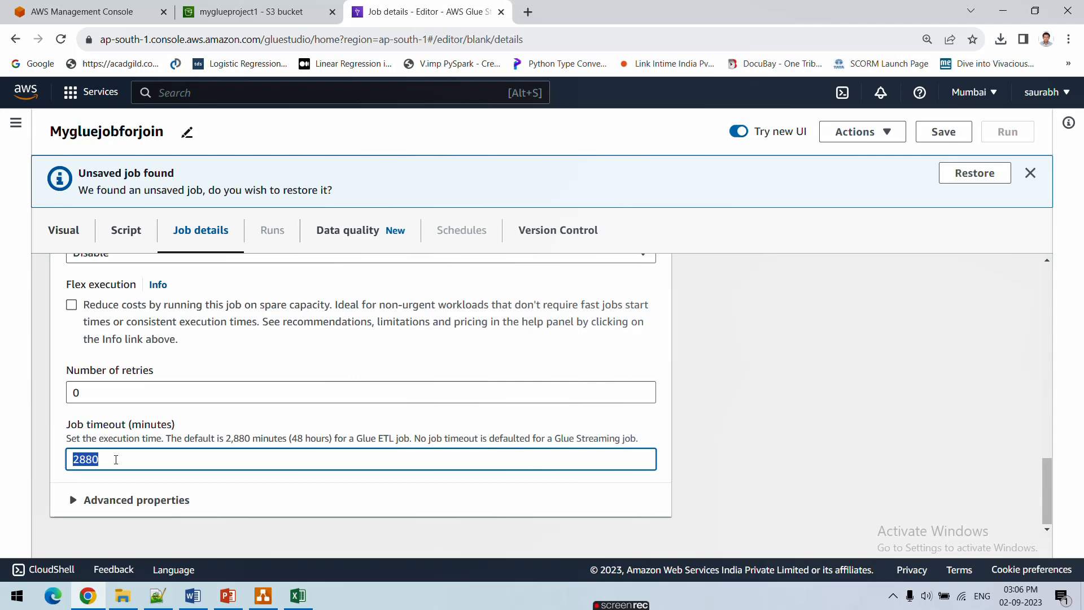
type("10")
- Expand the advanced properties of the job details to show the script filename and script path settings
left_click(109, 500)
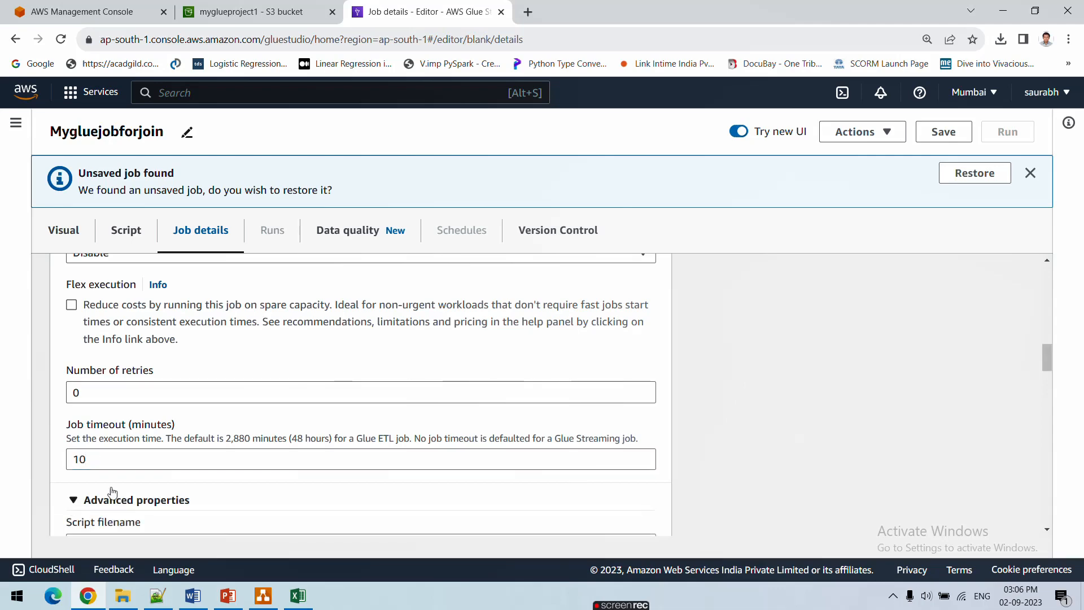
scroll(112, 486, "down", 4)
scroll(125, 352, "up", 1)
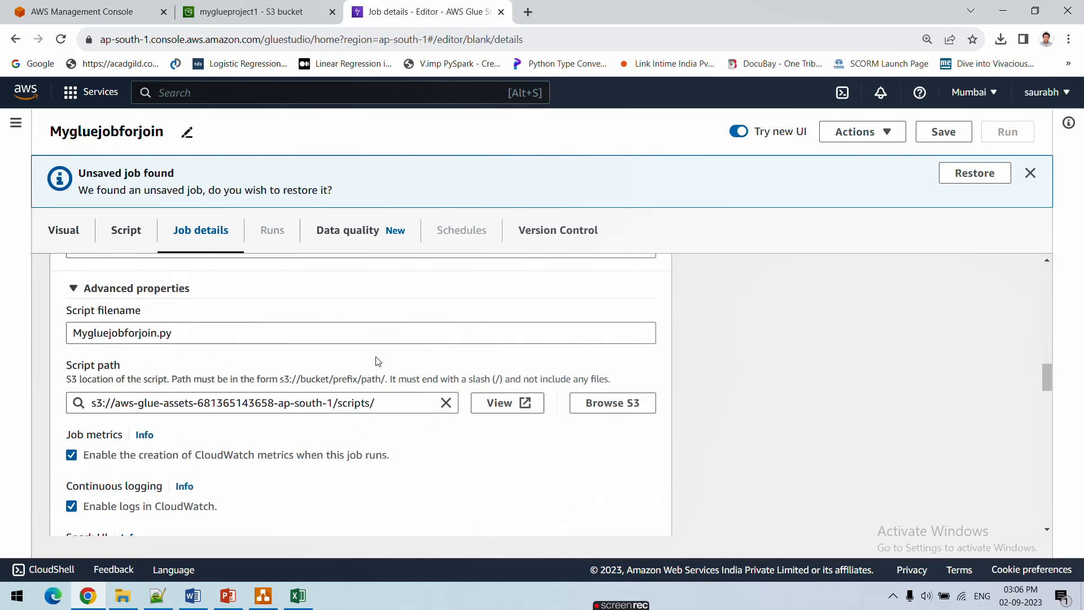
left_click(503, 416)
left_click(429, 12)
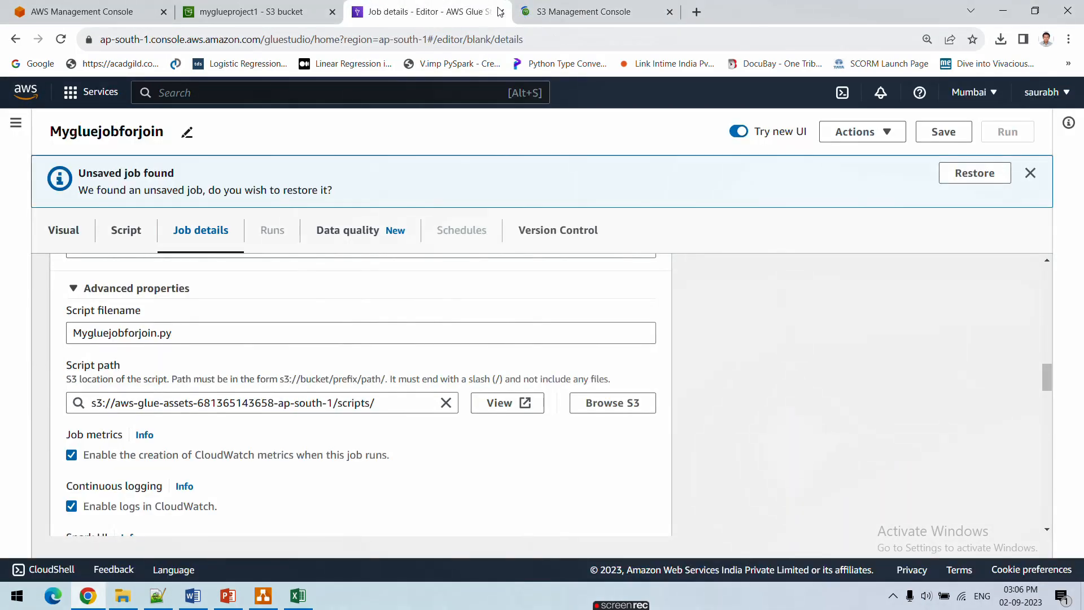
left_click(669, 12)
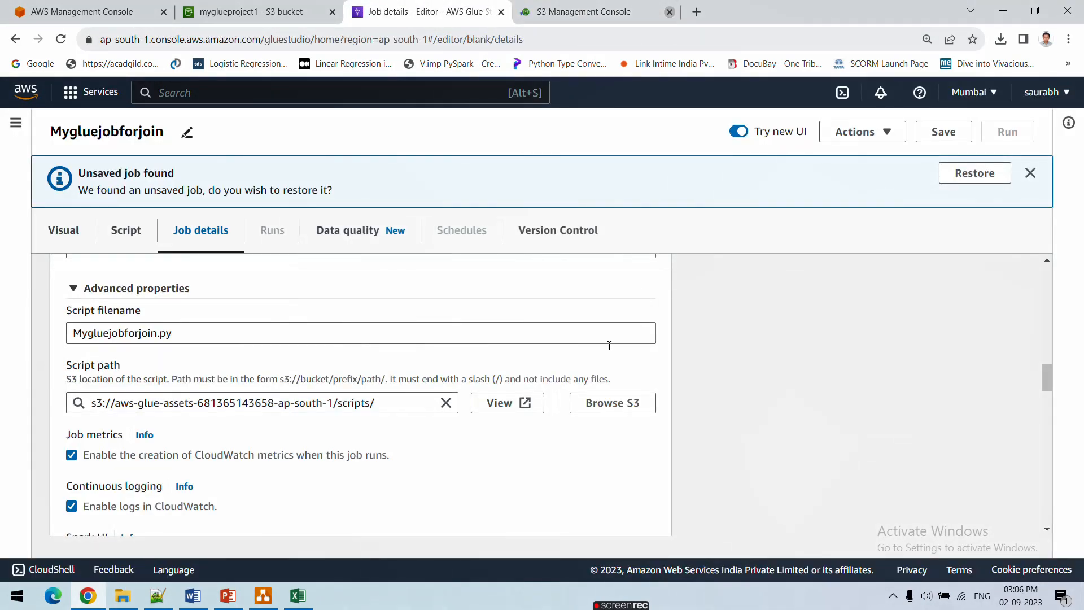
- Set the job's script path to the script folder in the myglueproject1 bucket, found by searching the buckets for myglue
left_click(604, 404)
left_click(152, 224)
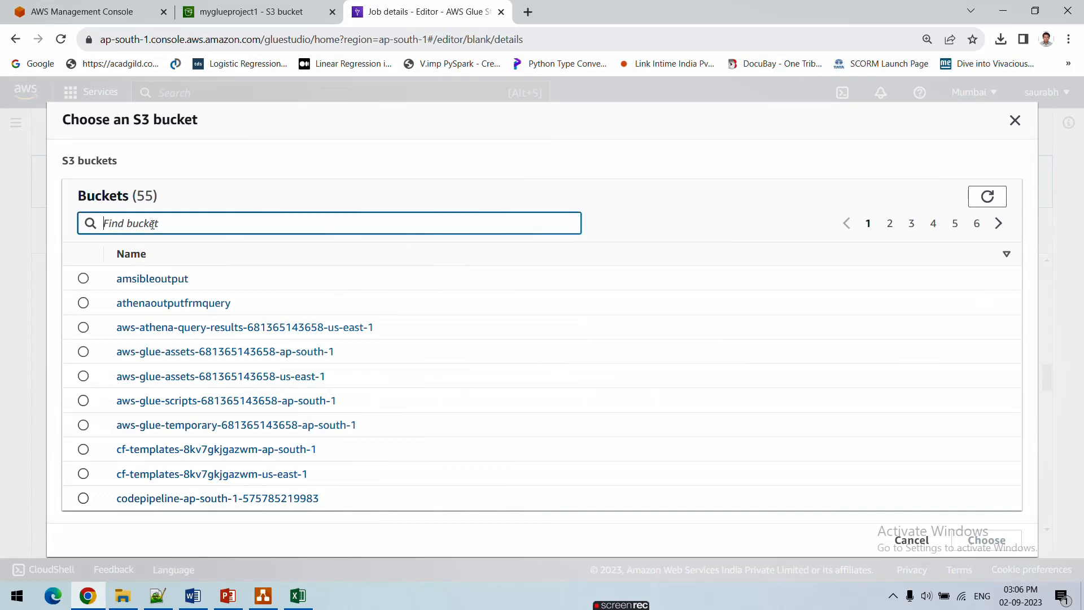
type("myglue")
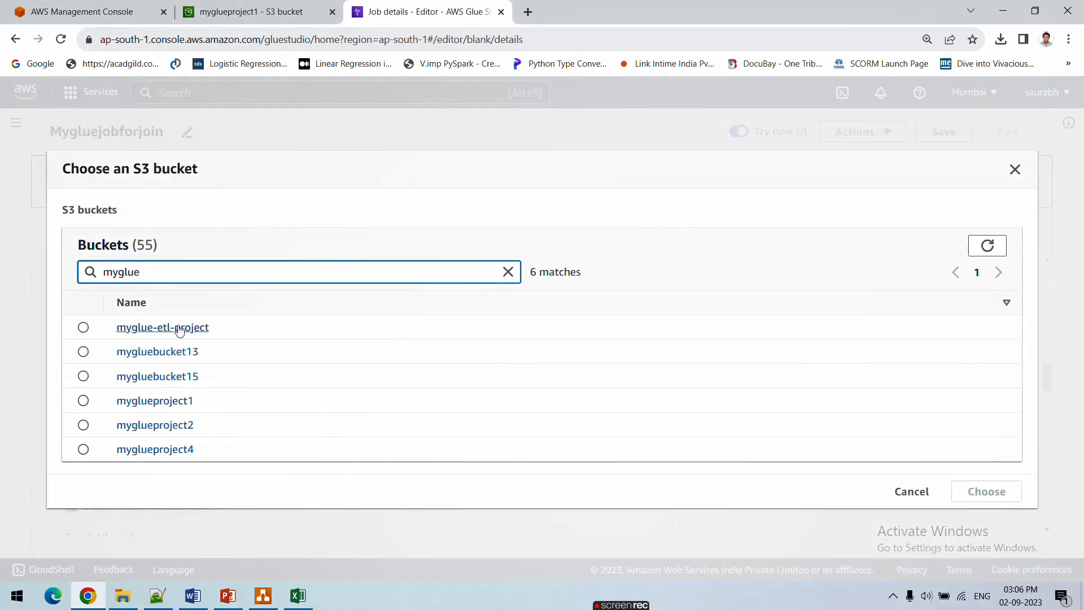
left_click(164, 401)
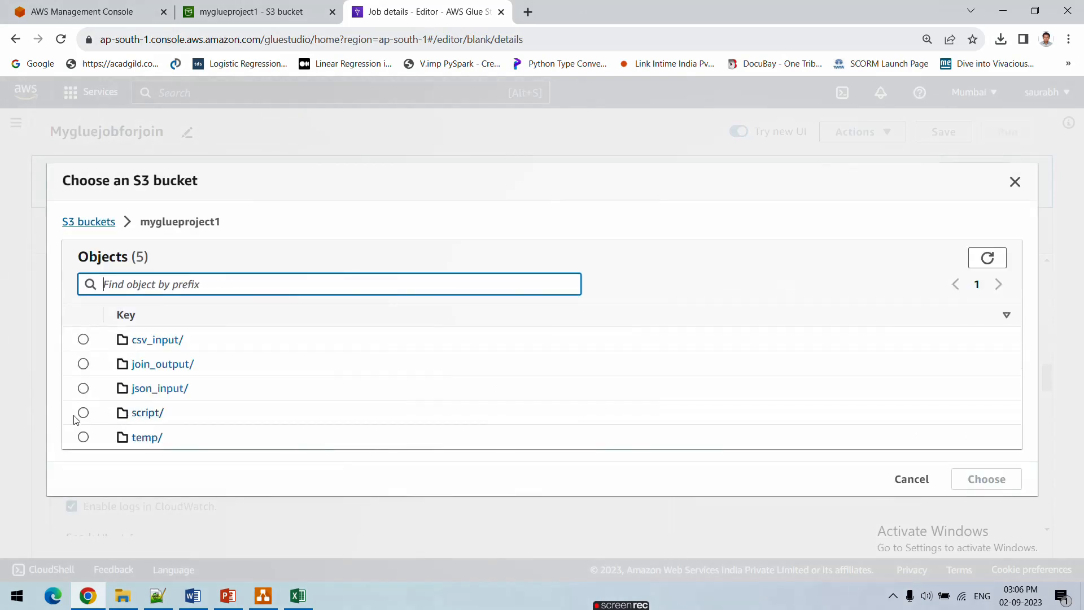
left_click(84, 413)
left_click(987, 478)
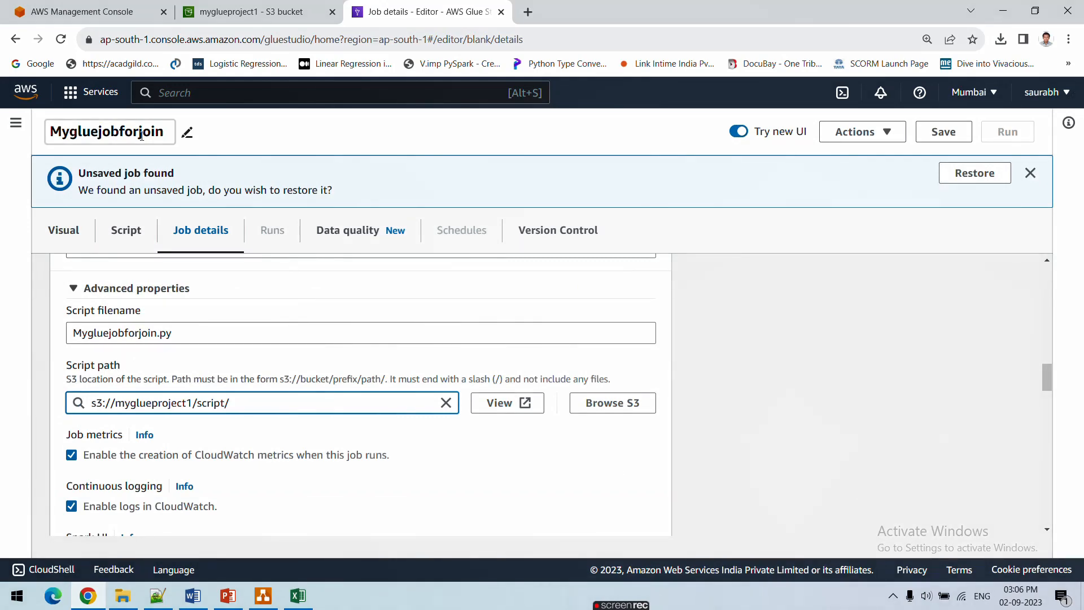
left_click_drag(256, 404, 25, 414)
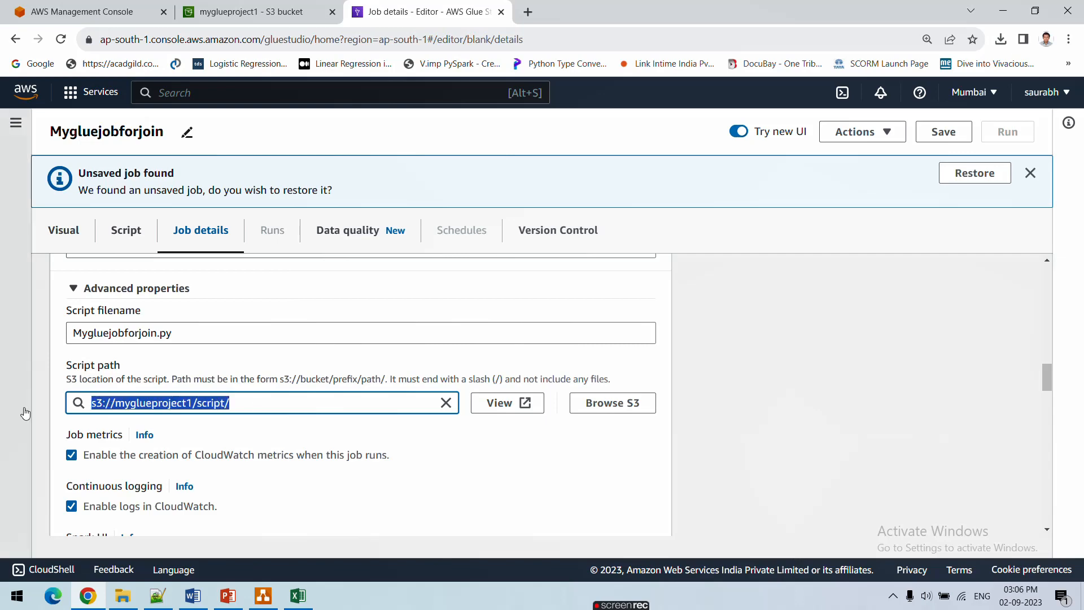
- Set the job's temporary path to the temp folder in the myglueproject1 bucket
scroll(269, 480, "down", 7)
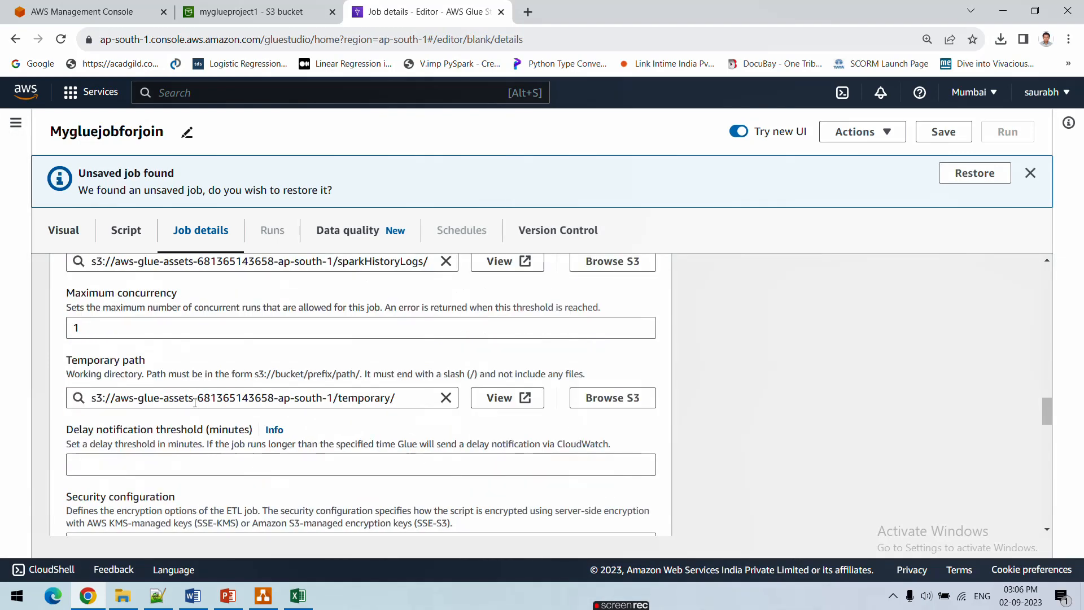
scroll(195, 402, "up", 1)
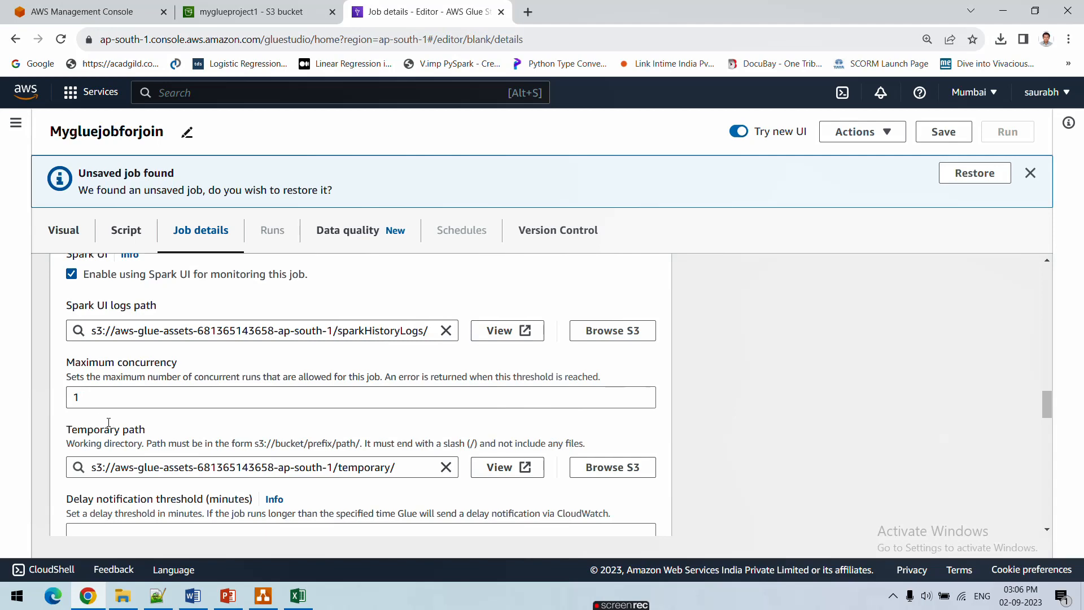
scroll(113, 383, "down", 3)
scroll(157, 324, "up", 1)
triple_click(156, 325)
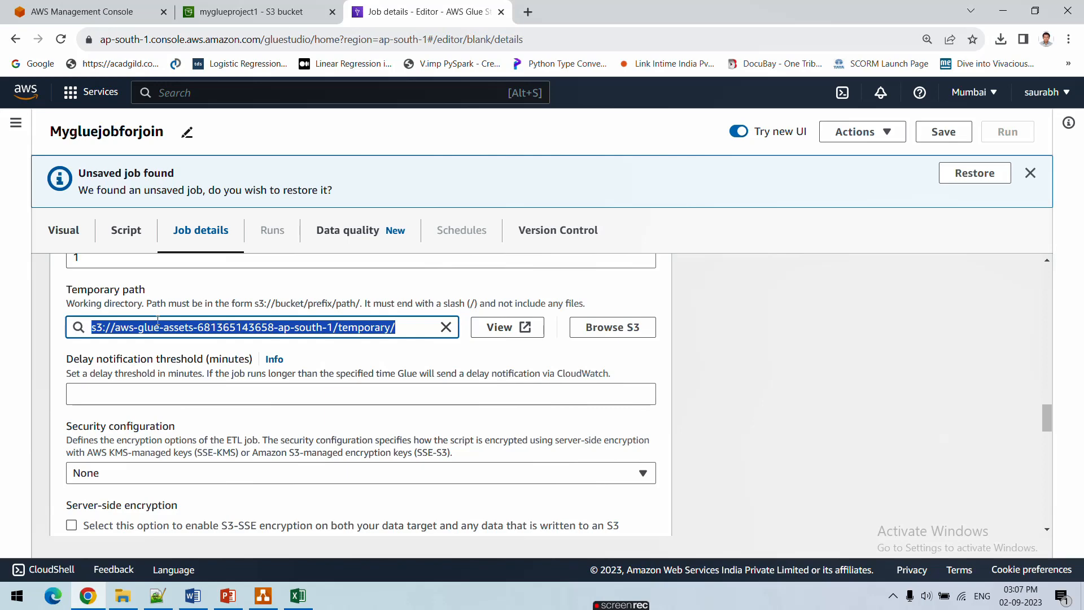
left_click(607, 327)
left_click(162, 229)
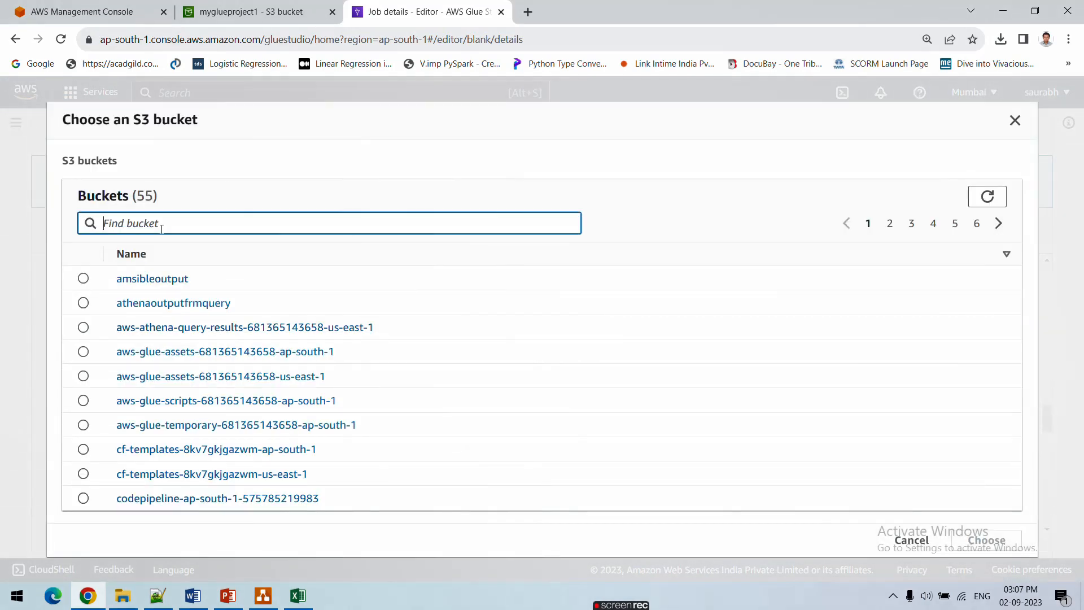
type("myglu")
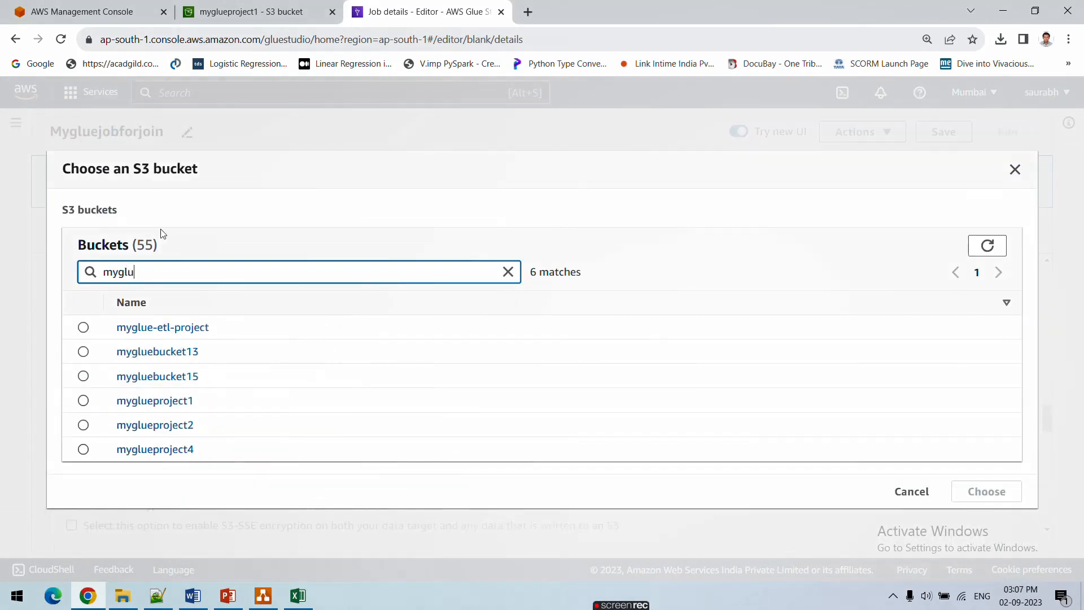
left_click(150, 401)
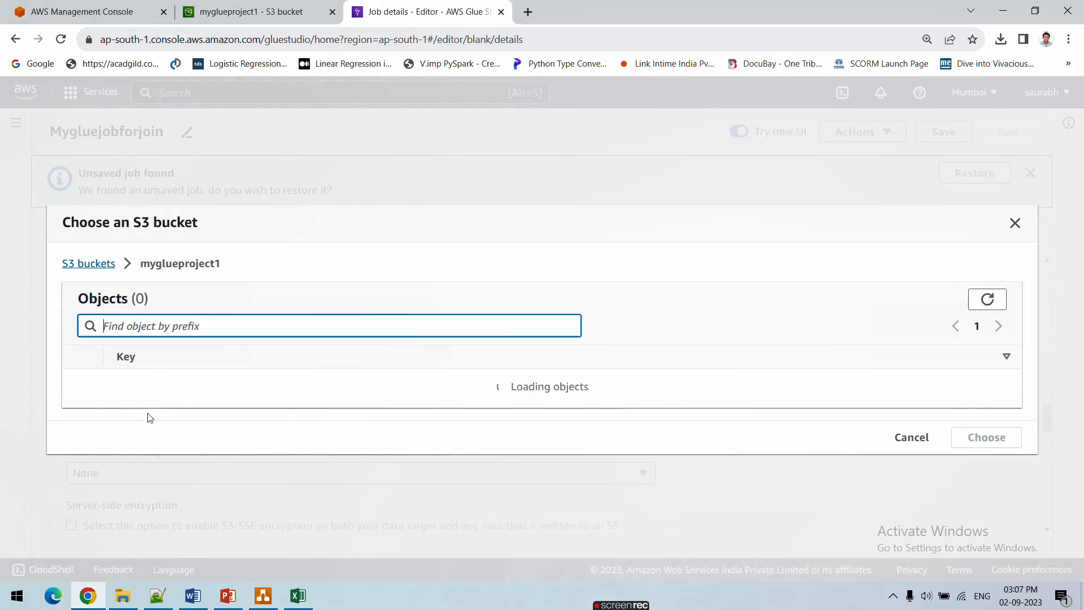
left_click(84, 437)
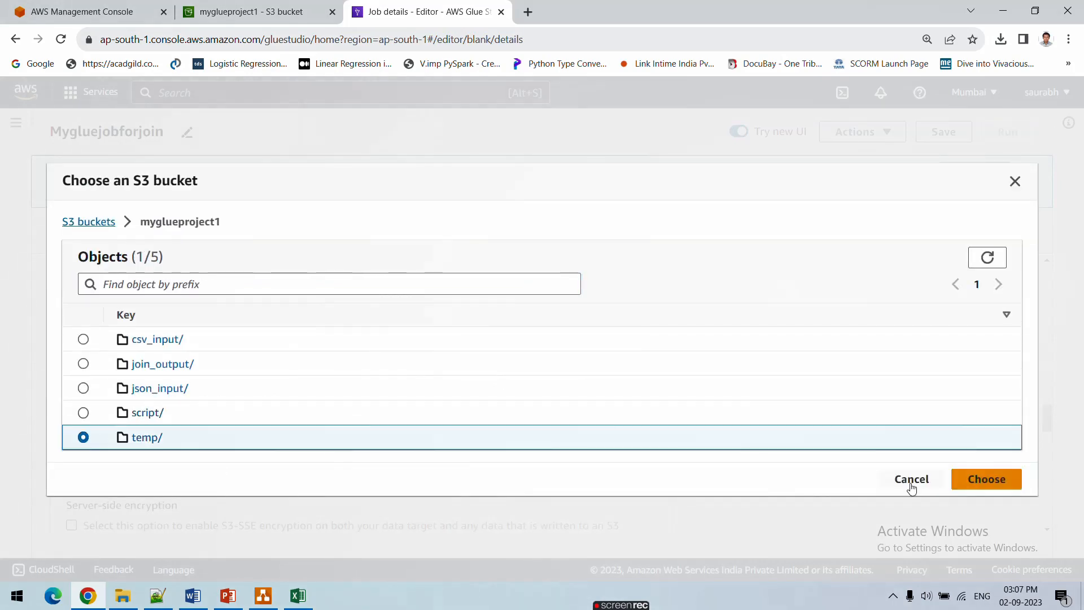
left_click(995, 489)
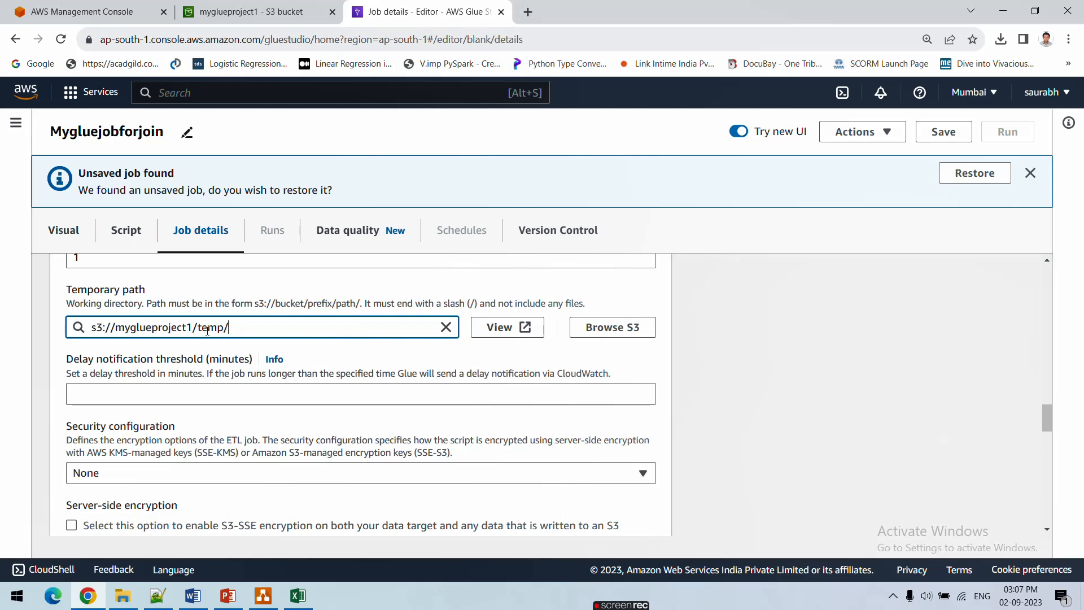
- Return to the job's visual canvas and add an Amazon S3 source node
scroll(181, 412, "down", 10)
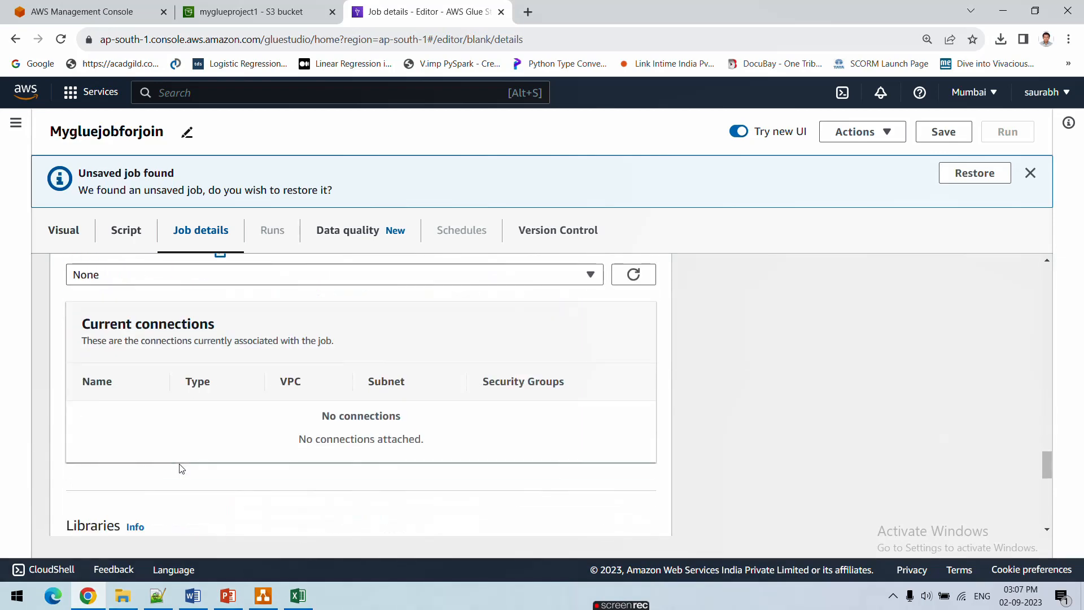
scroll(104, 310, "down", 3)
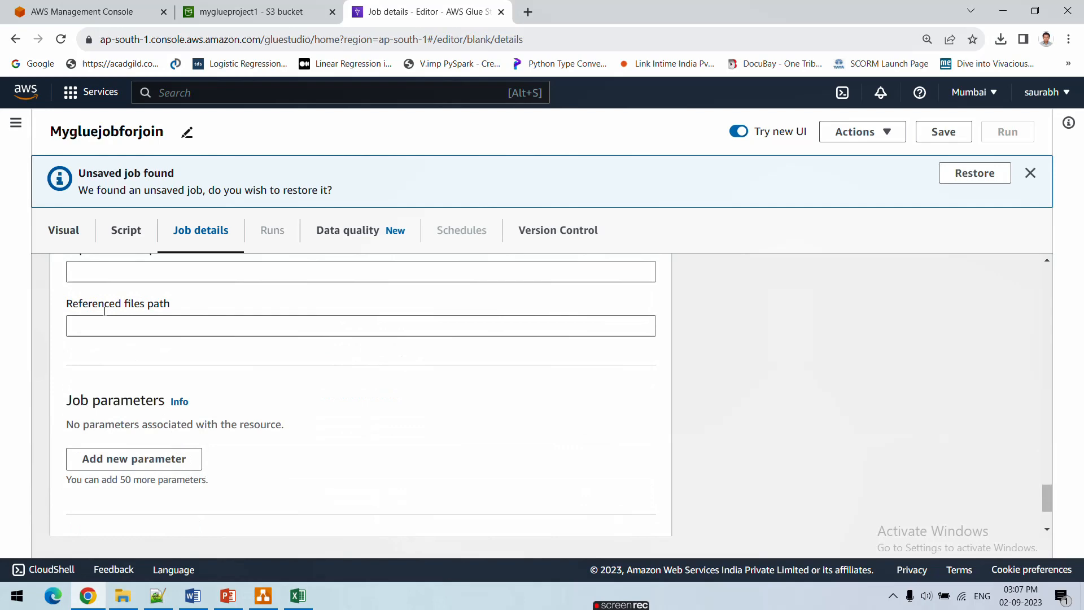
left_click(77, 238)
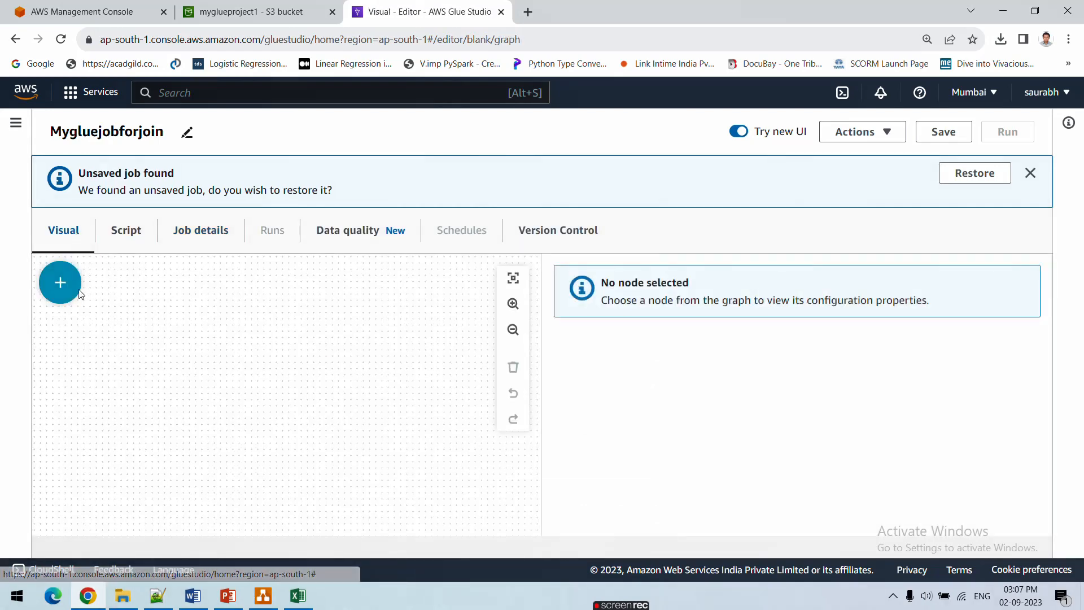
left_click(61, 282)
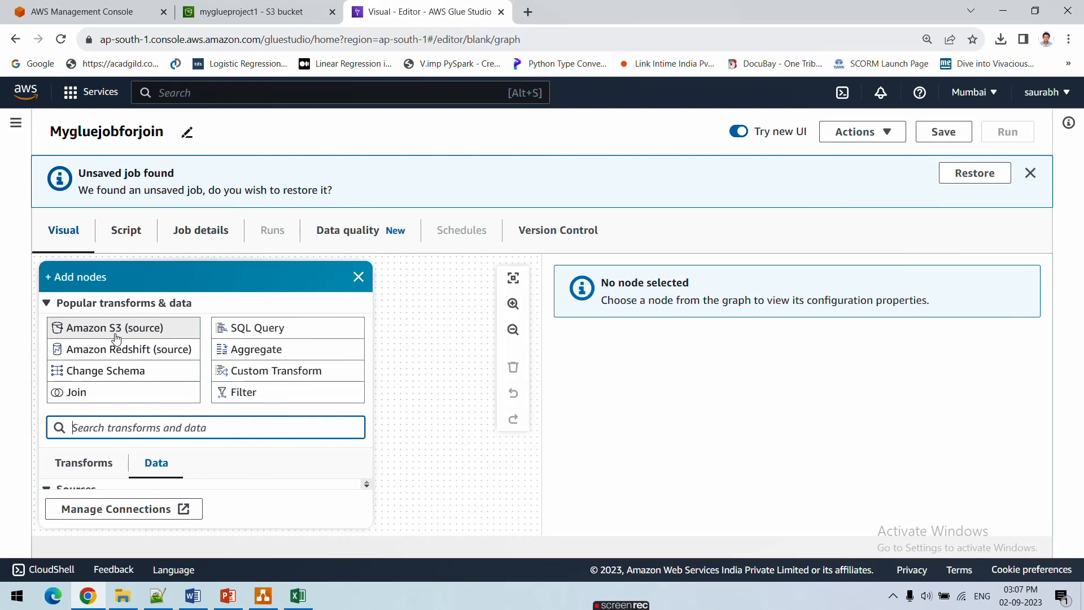
left_click(115, 336)
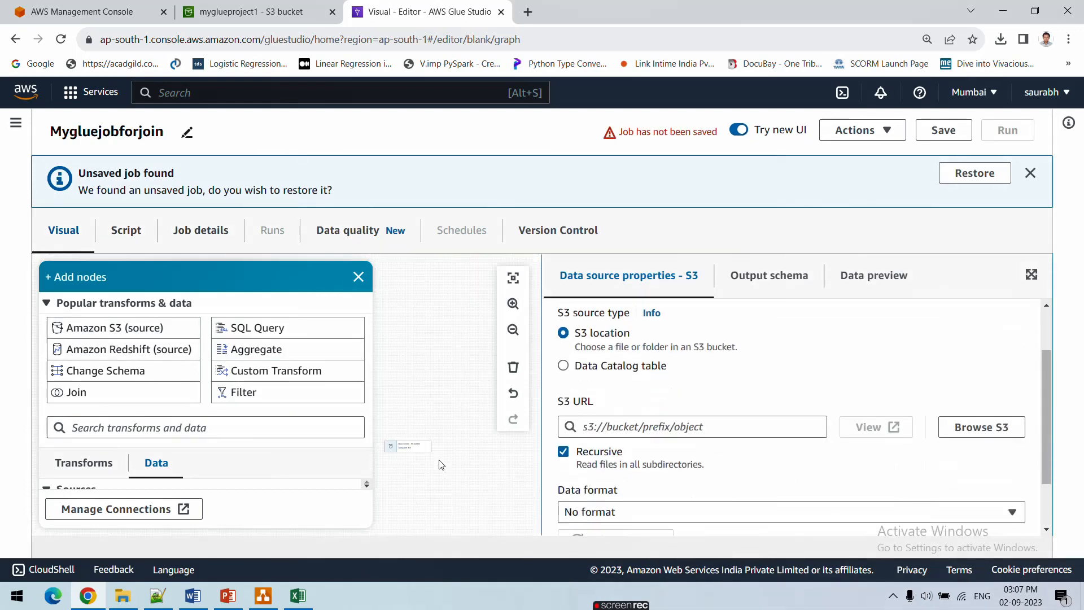
- Set the S3 source node's URL to the csv_input folder in the myglueproject1 bucket
scroll(619, 324, "up", 1)
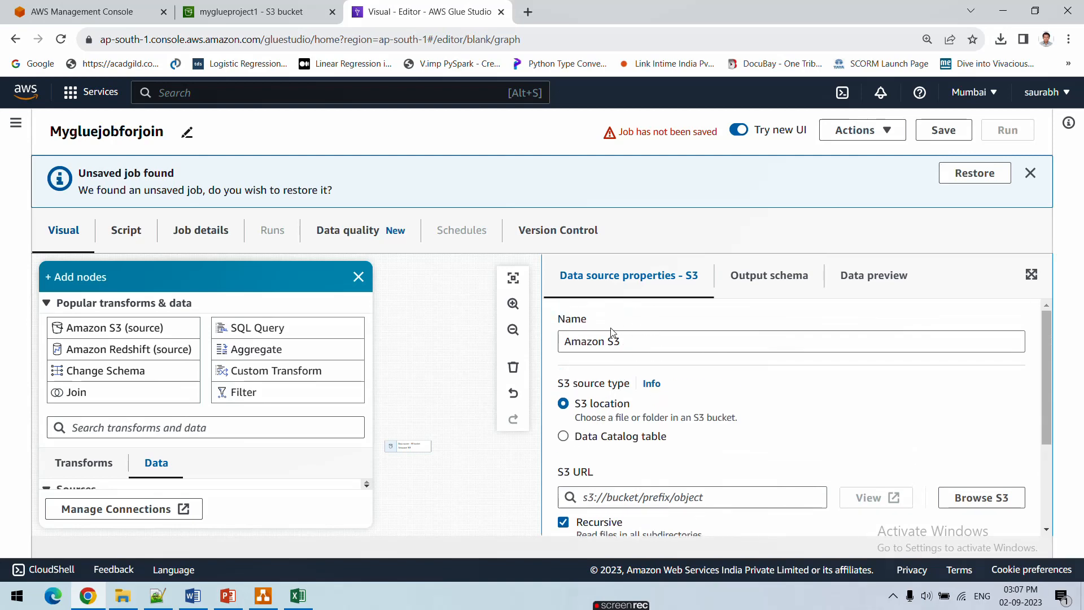
scroll(620, 406, "down", 2)
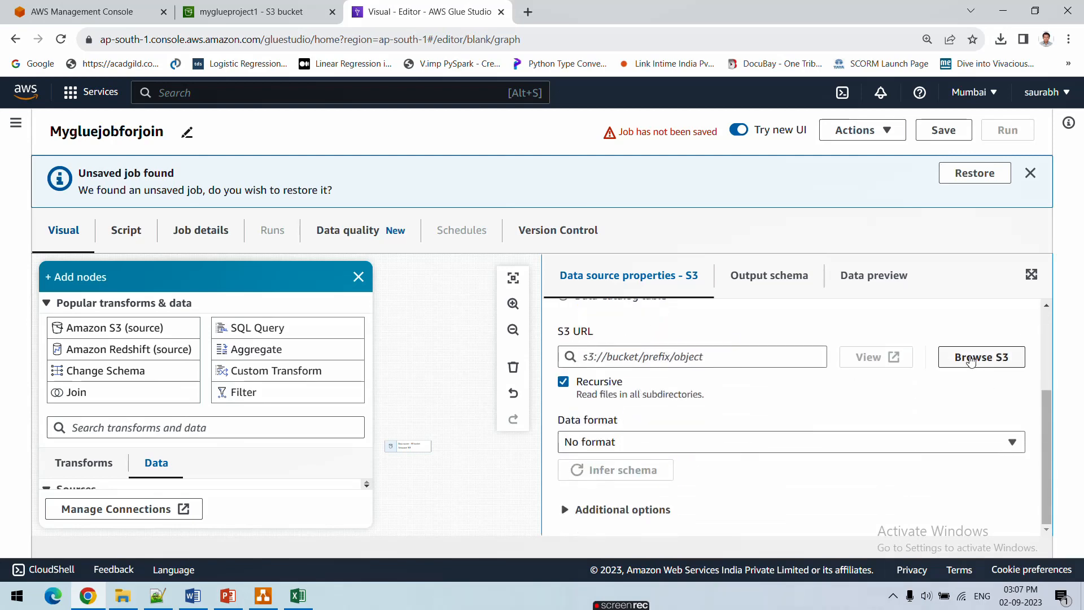
left_click(970, 360)
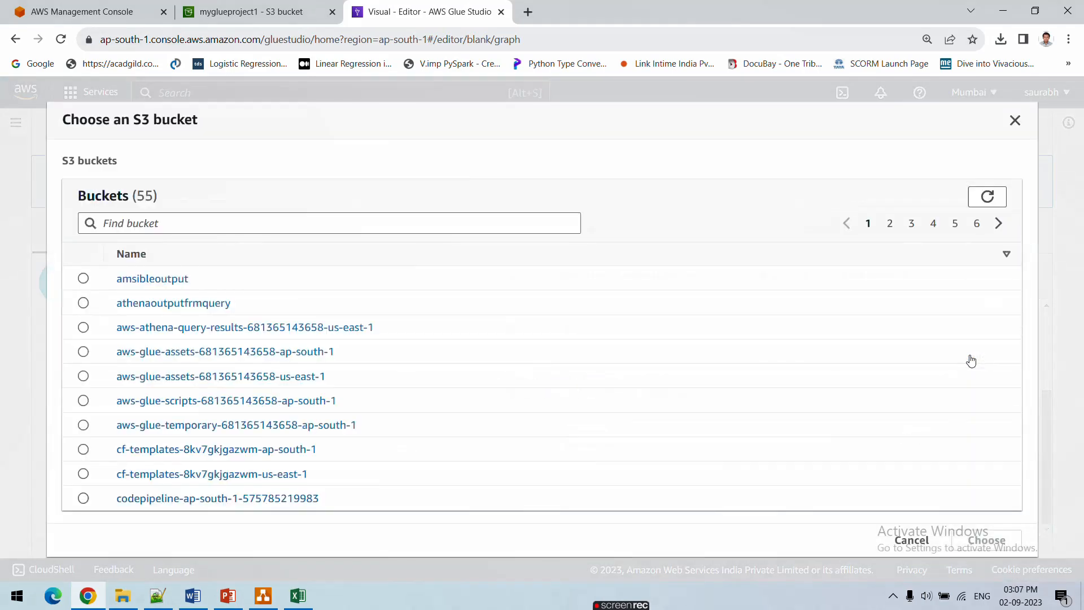
left_click(218, 224)
type("myglu")
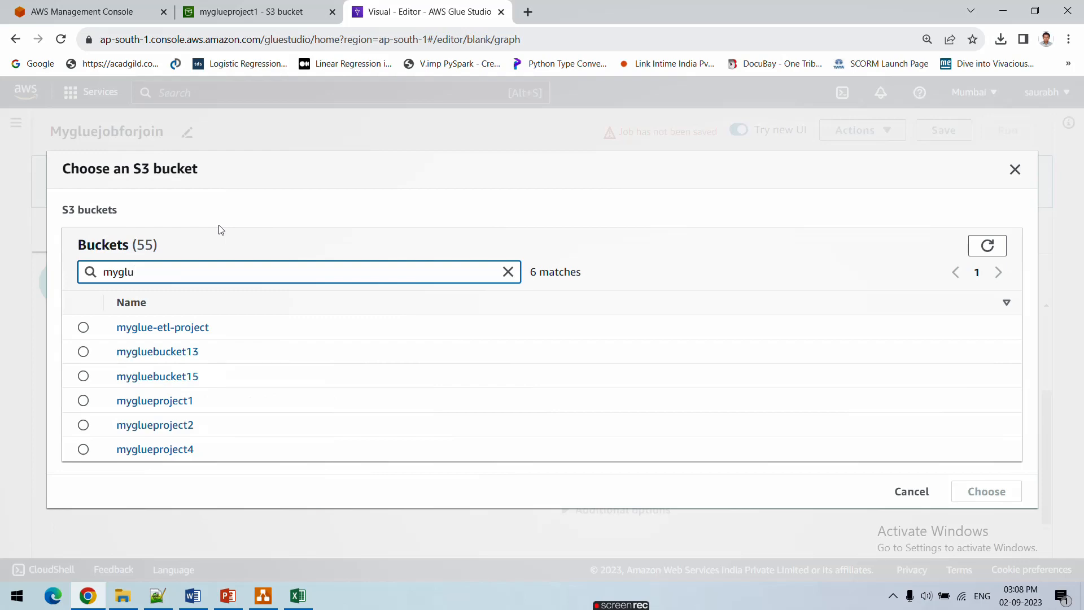
left_click(143, 402)
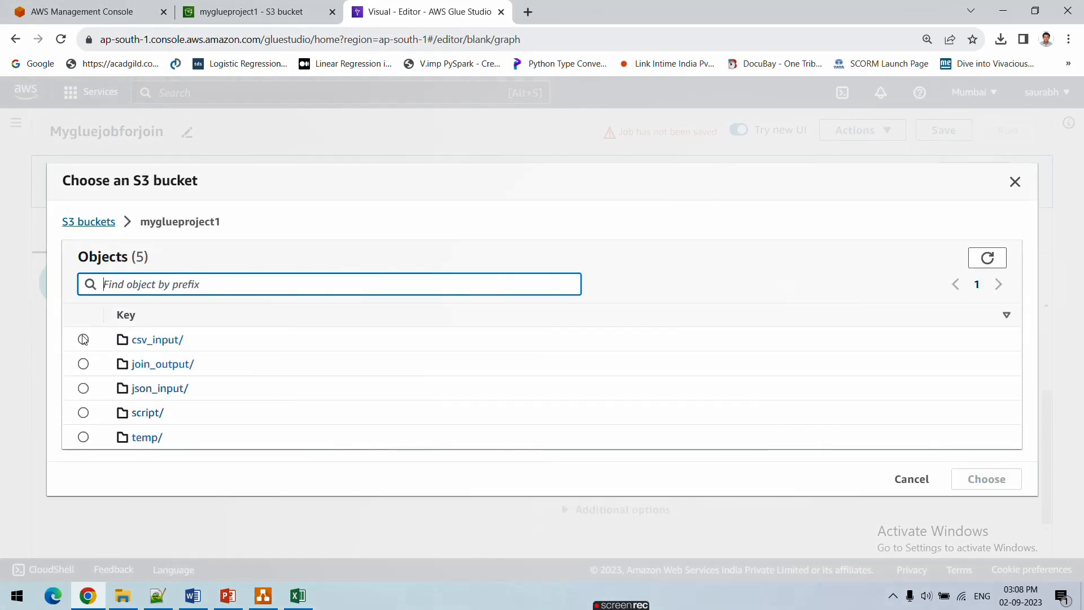
left_click(84, 340)
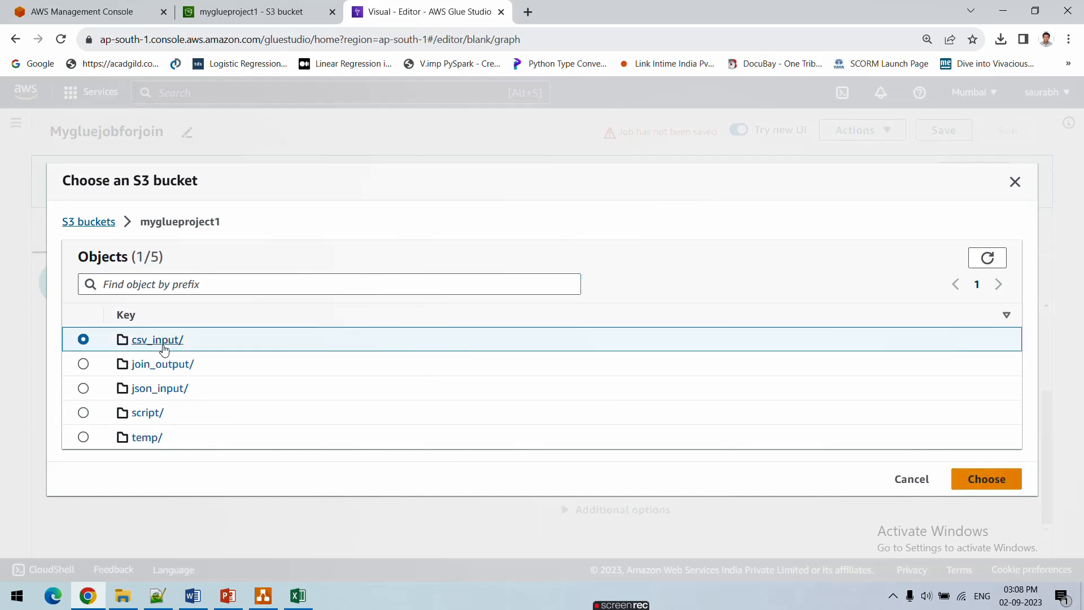
left_click(1019, 484)
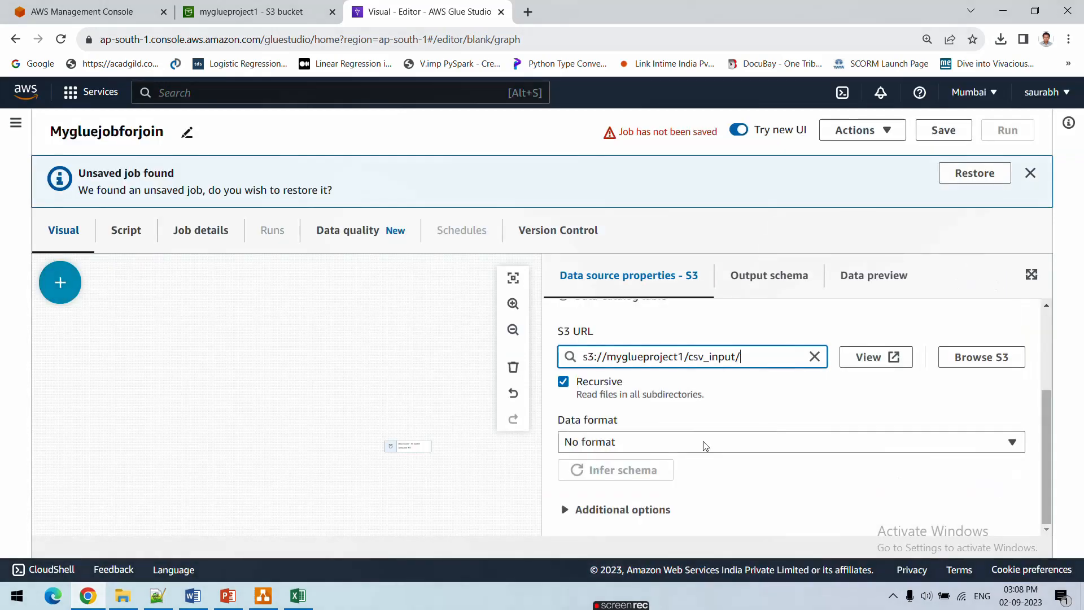
- Set the S3 source's data format to CSV and review its delimiter, quote character and column header options
left_click(681, 445)
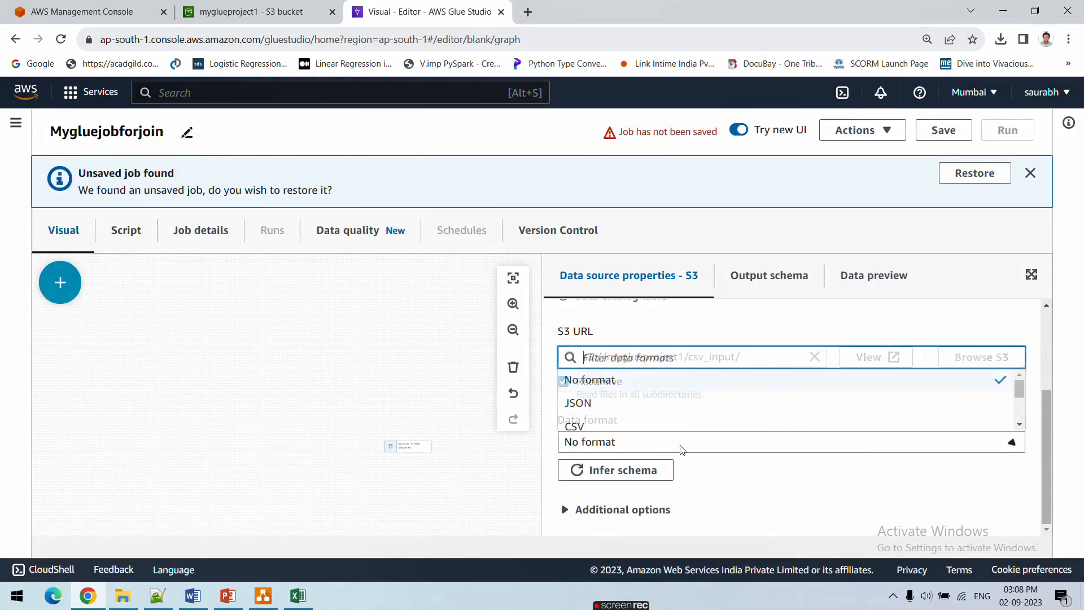
left_click(612, 429)
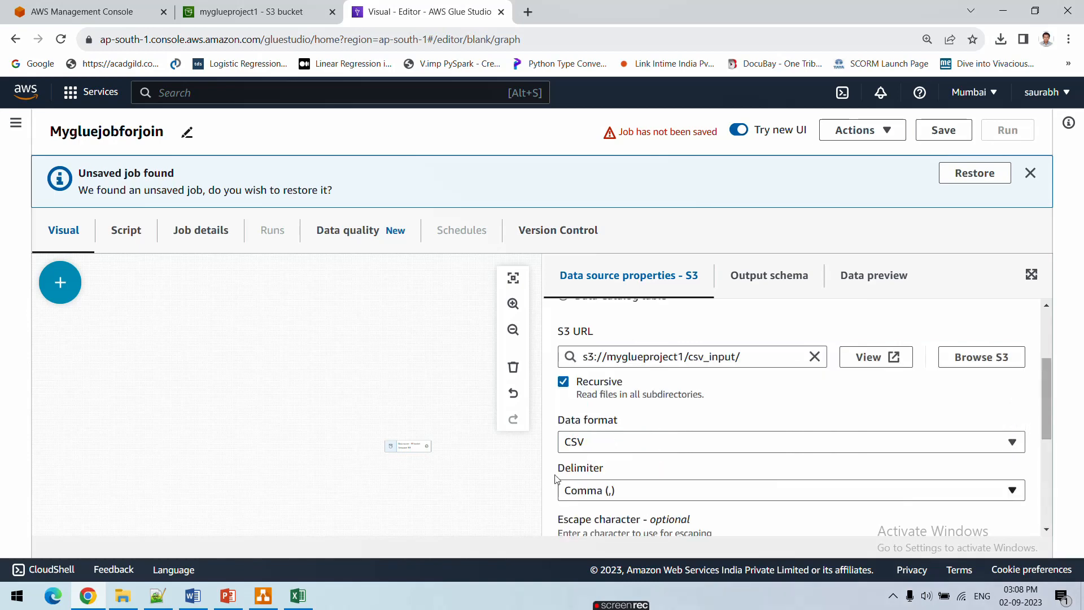
scroll(991, 485, "down", 1)
scroll(992, 486, "down", 3)
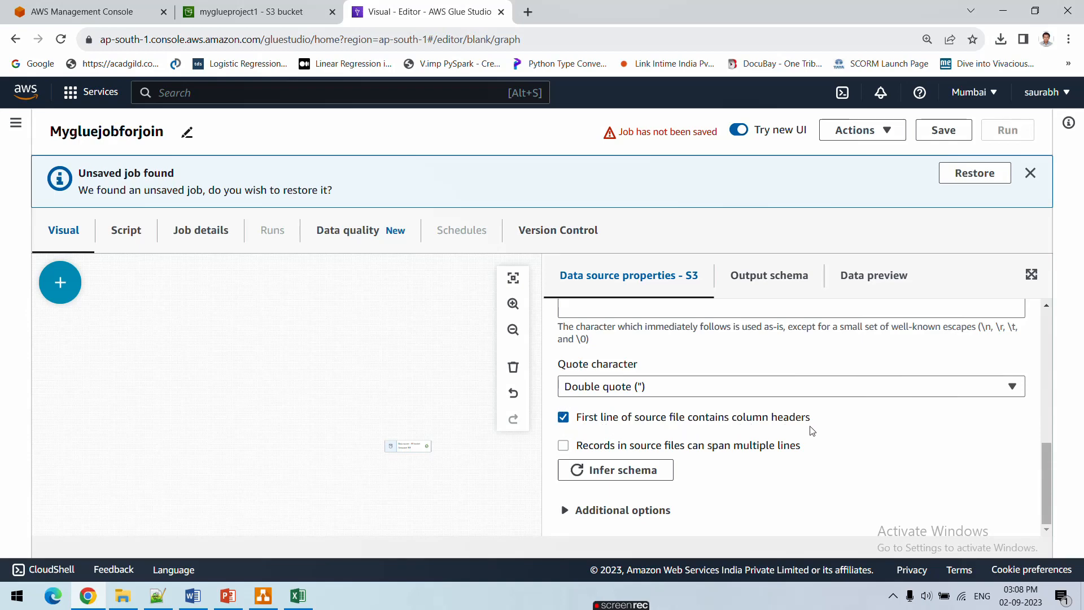
- Switch to Excel to check the header row of the emp_data sheet, then return to the Glue job
left_click(298, 596)
left_click(8, 96)
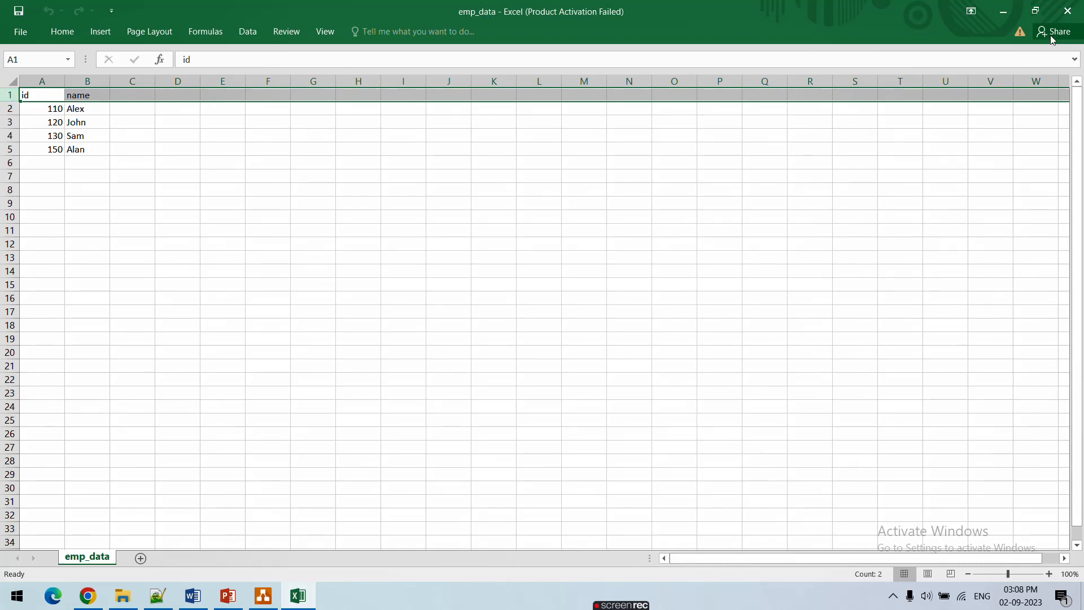
left_click(1003, 12)
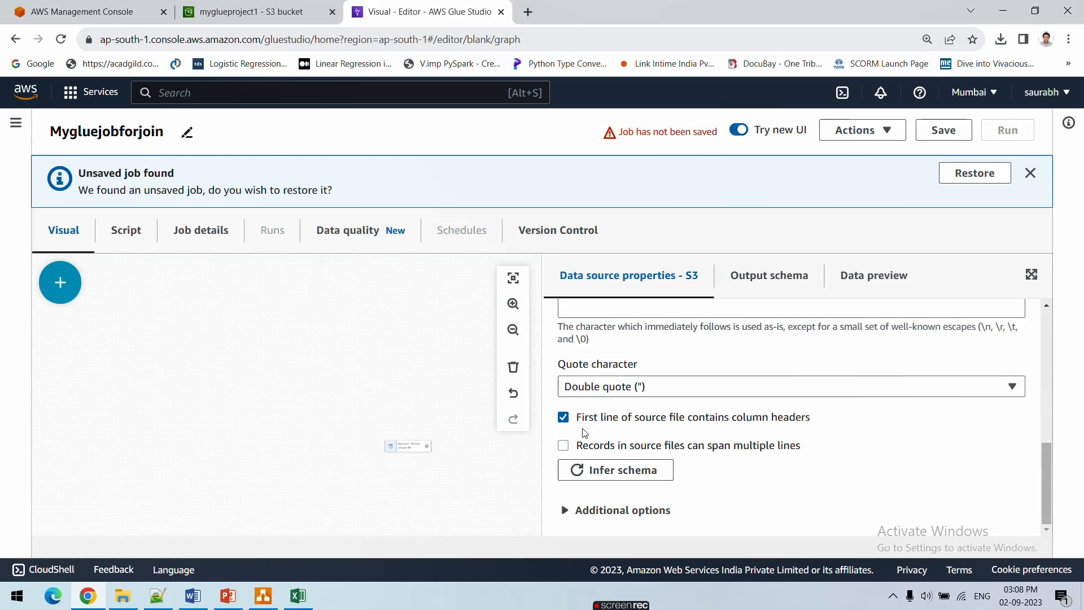
- Check the CSV source's output schema and data preview views against its configured csv_input URL
left_click(750, 289)
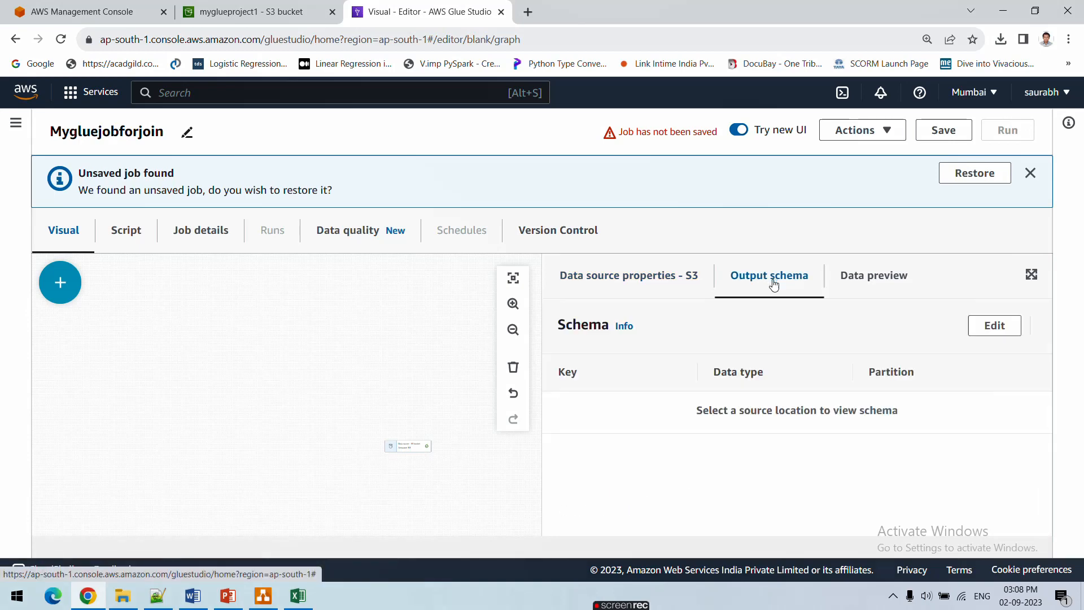
left_click(858, 283)
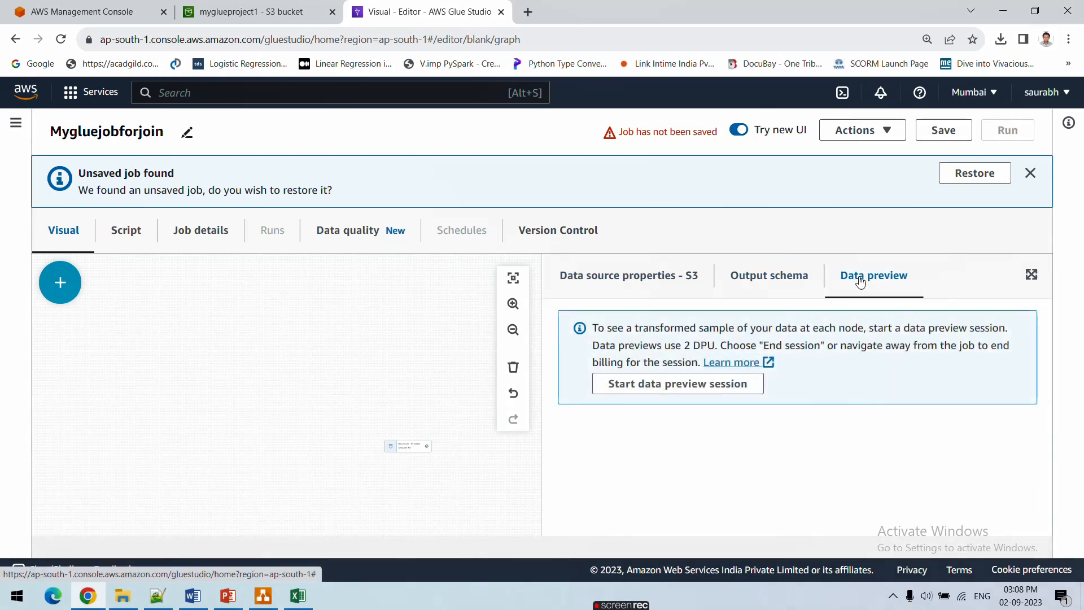
left_click(777, 286)
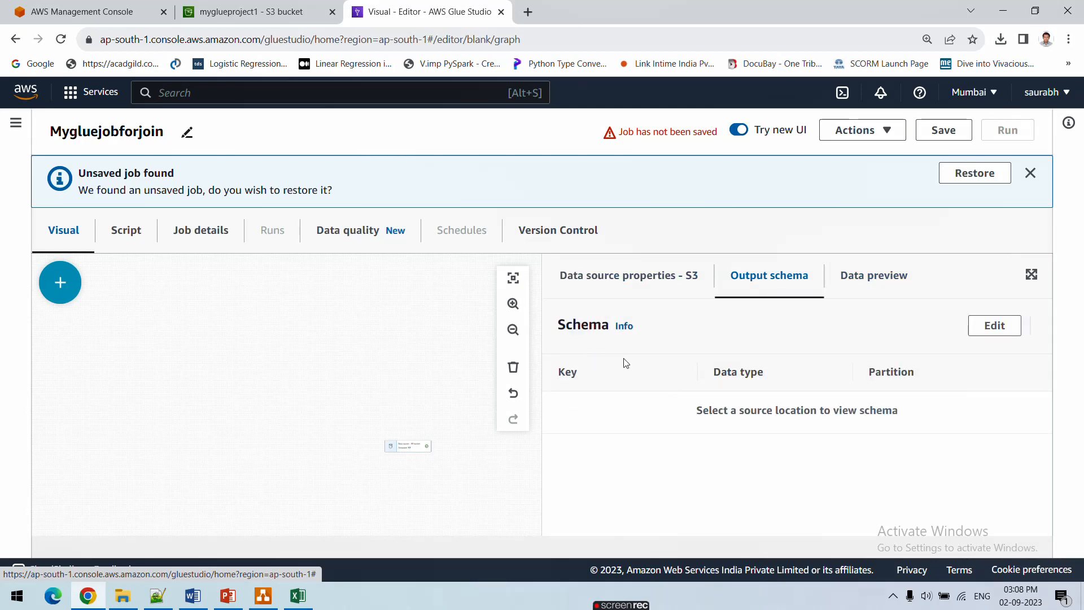
left_click(634, 284)
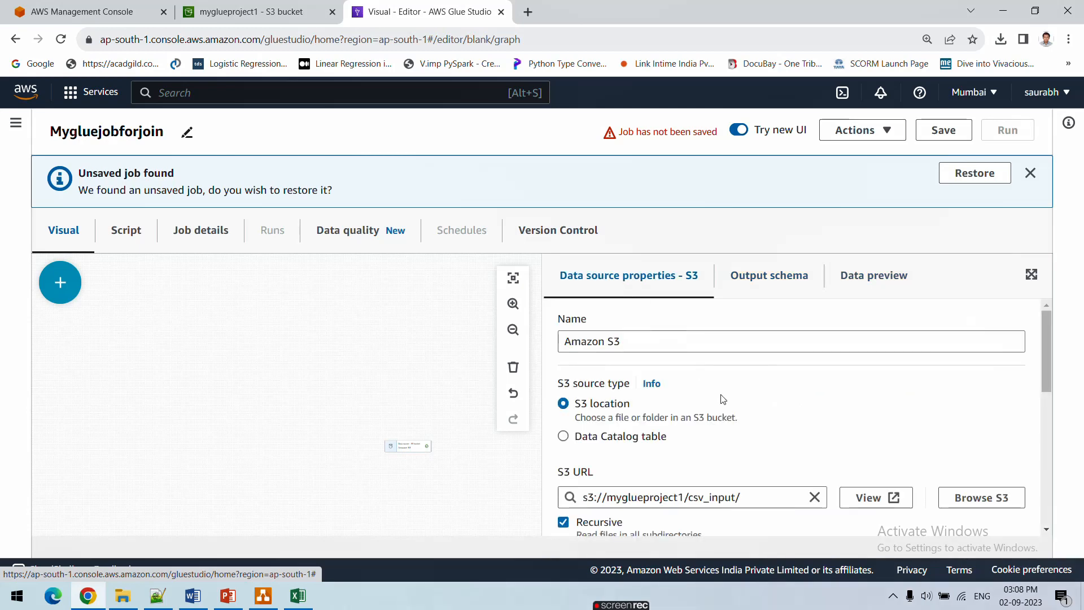
double_click(716, 495)
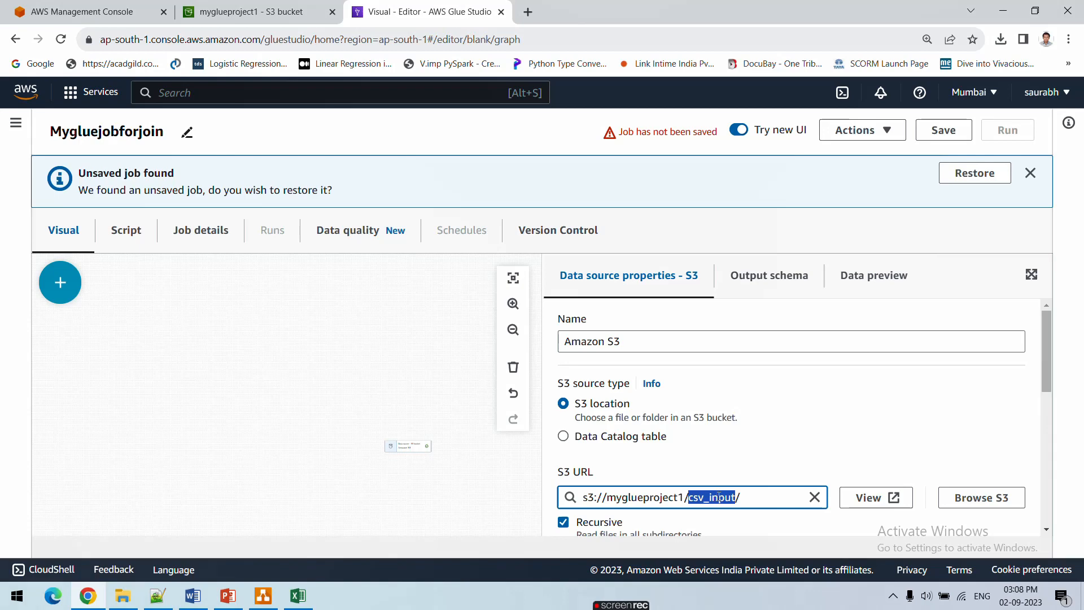
left_click(772, 282)
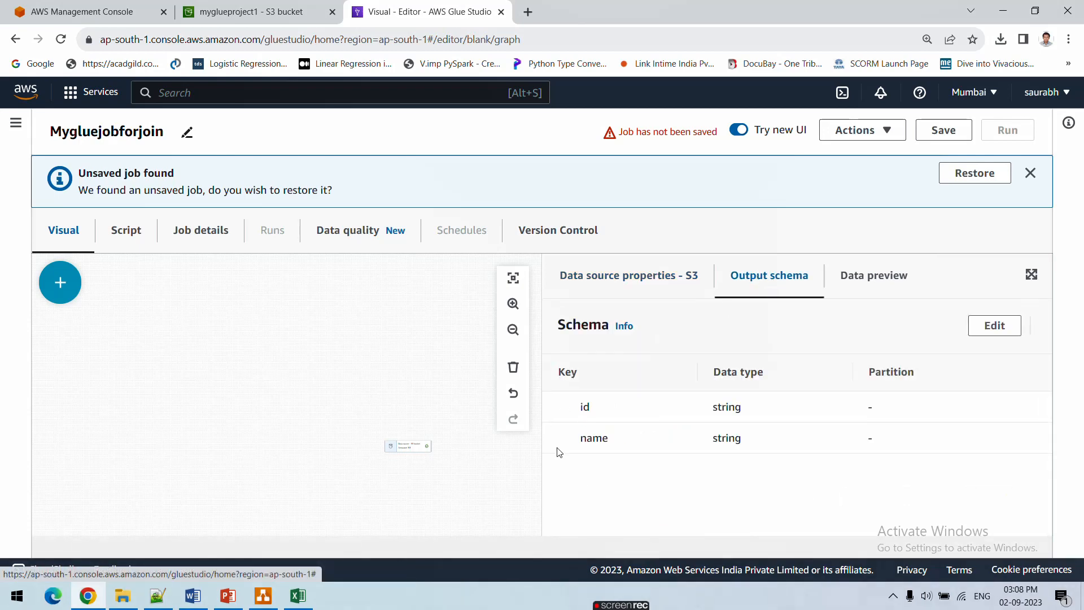
- Compare the output schema's id and name columns and data types with the emp_data sheet in Excel, and return to the Glue job
double_click(582, 408)
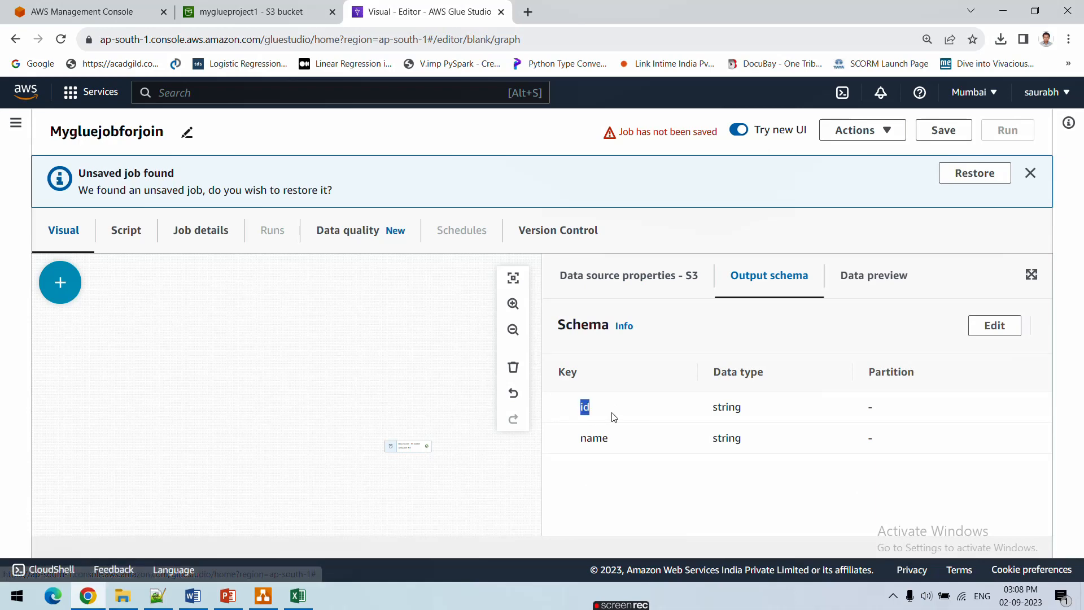
double_click(736, 410)
double_click(597, 440)
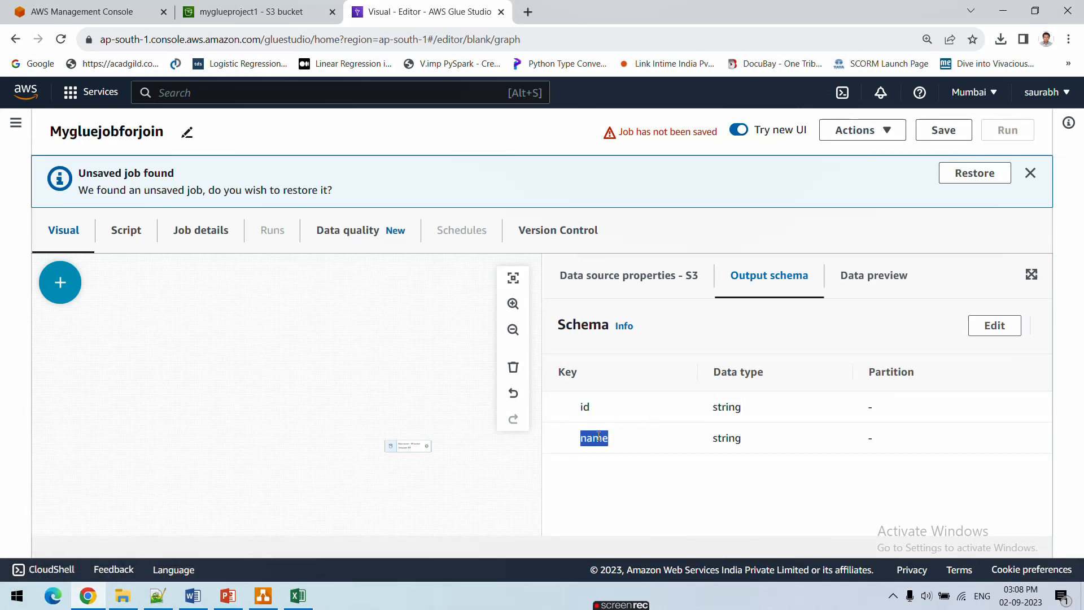
left_click(741, 438)
left_click(297, 595)
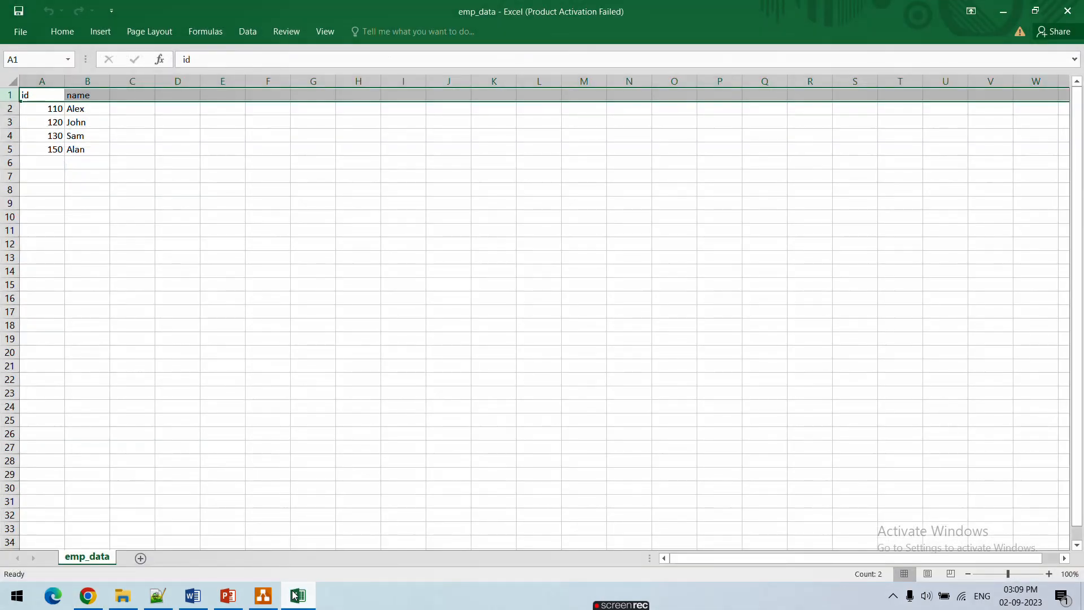
left_click(295, 594)
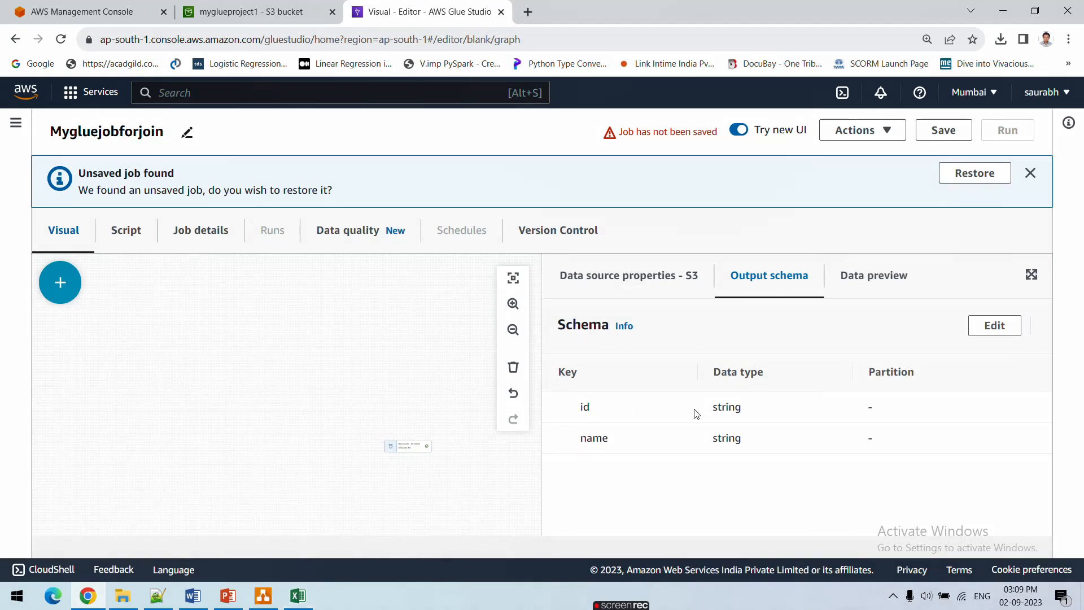
double_click(731, 408)
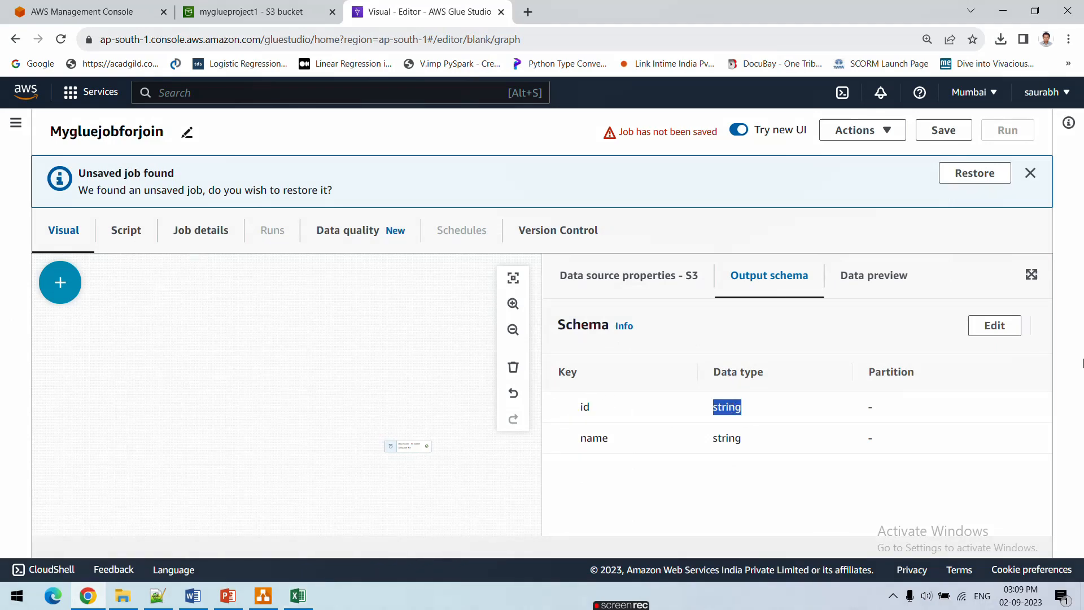
left_click(994, 325)
left_click(874, 407)
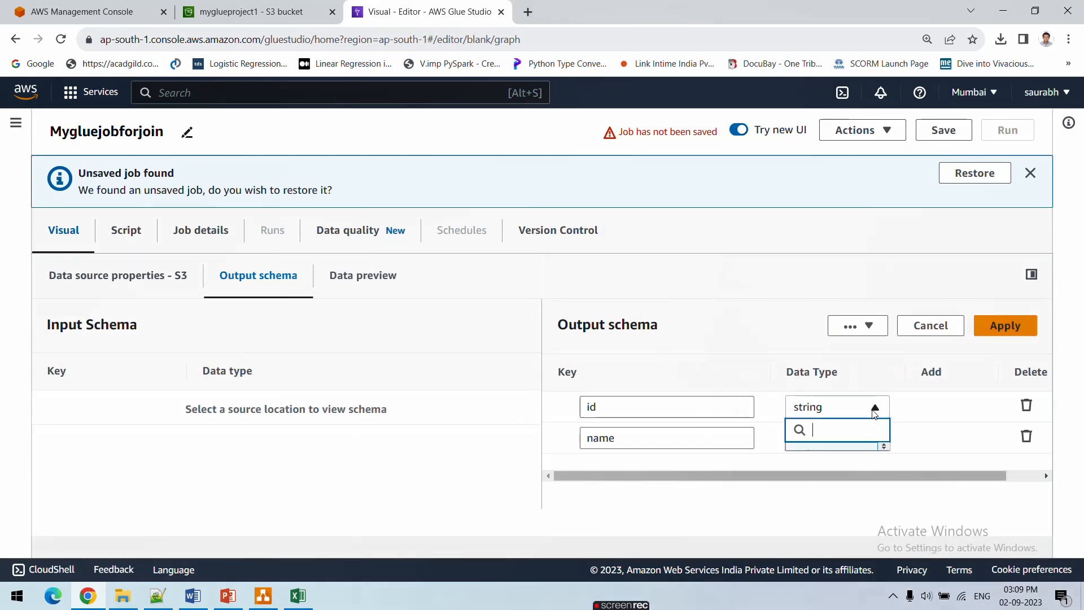
left_click(932, 329)
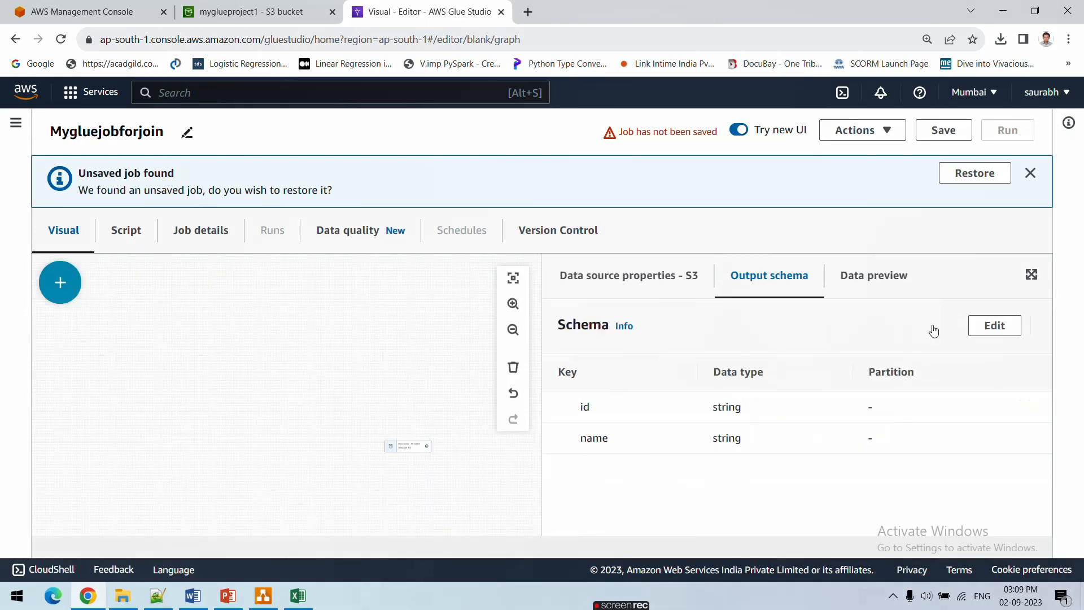
- Review the CSV source's URL, data format, column header and schema inference settings alongside its output schema
left_click(613, 277)
scroll(671, 379, "down", 3)
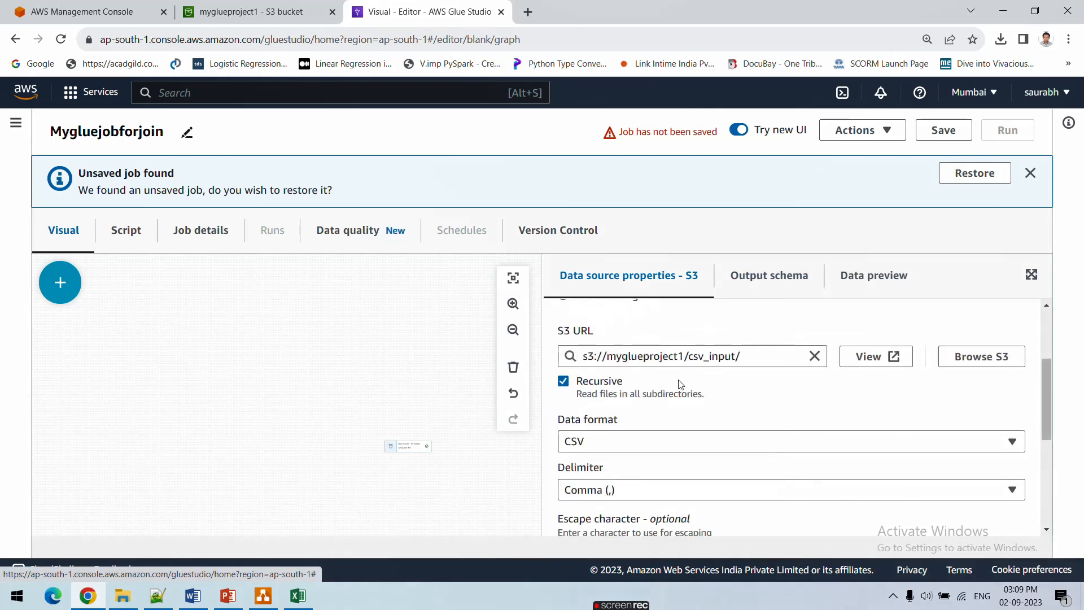
scroll(685, 402, "down", 2)
scroll(715, 357, "up", 2)
scroll(716, 357, "up", 2)
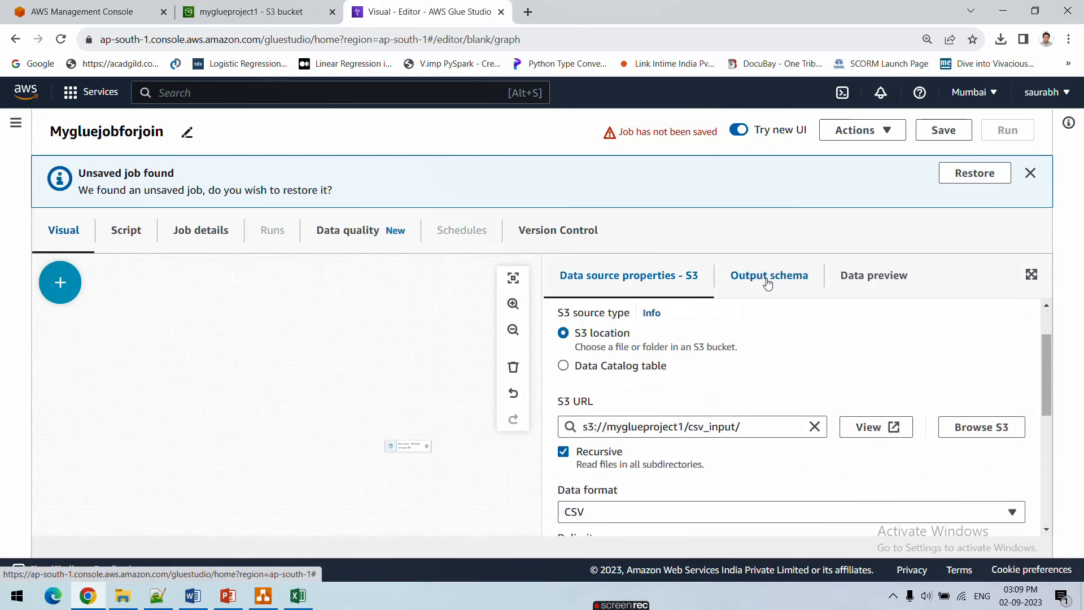
left_click(768, 277)
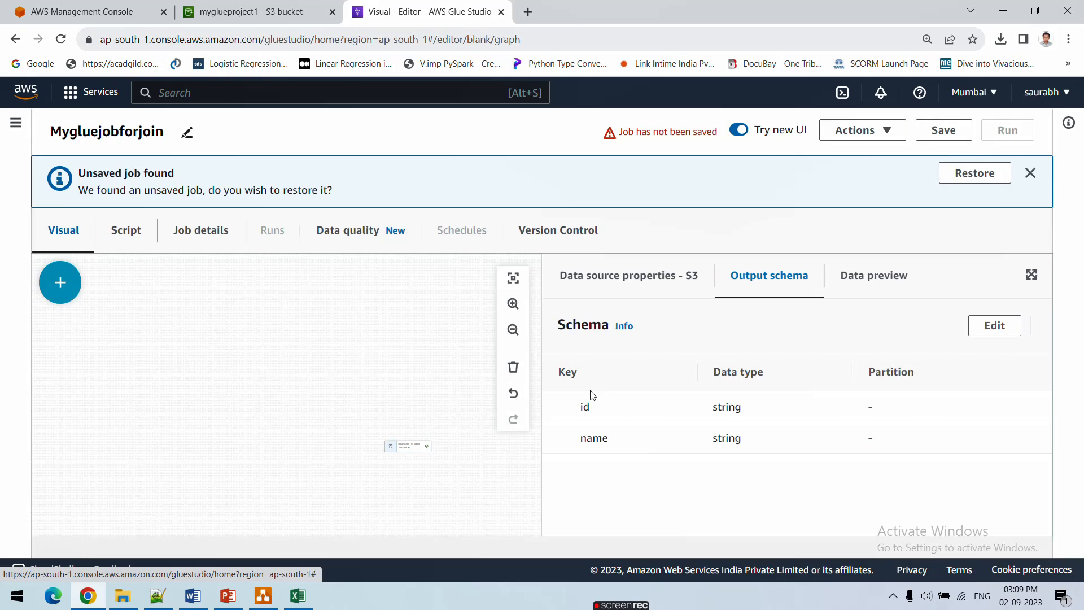
left_click(627, 289)
scroll(633, 395, "down", 8)
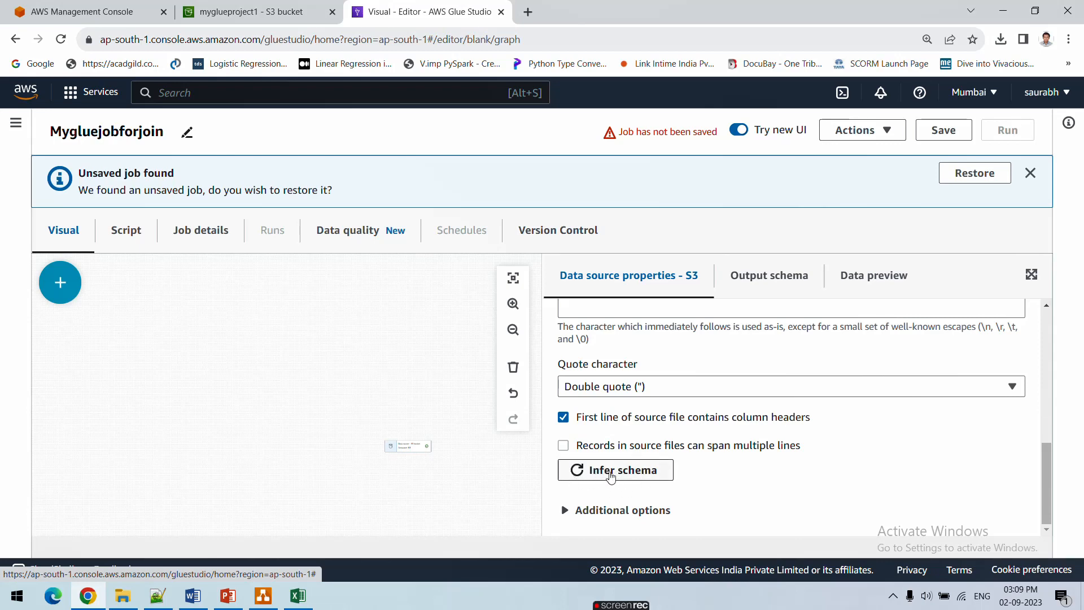
left_click(762, 277)
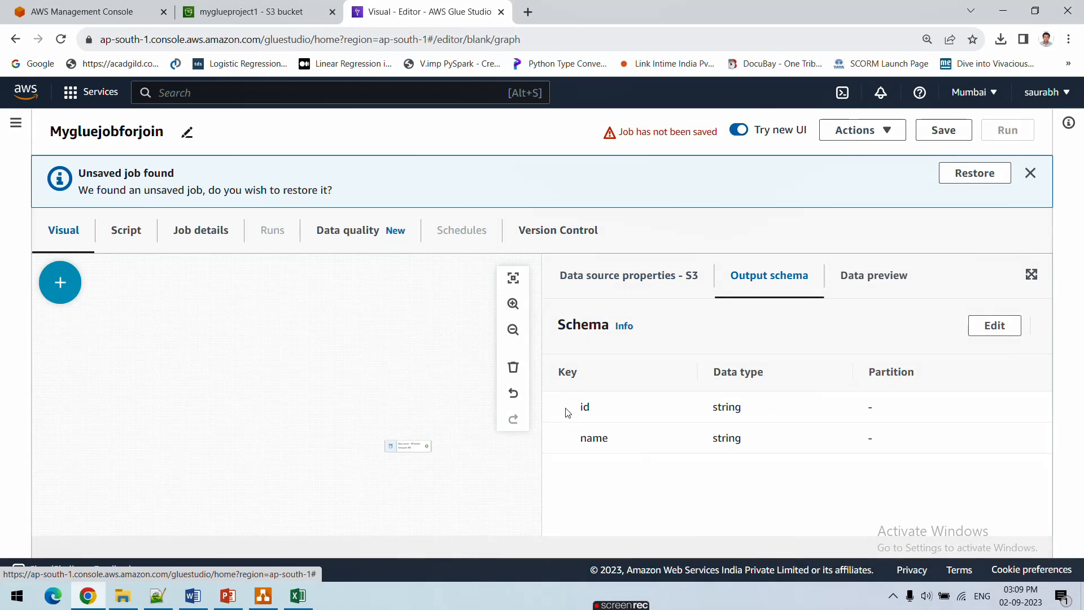
left_click(651, 293)
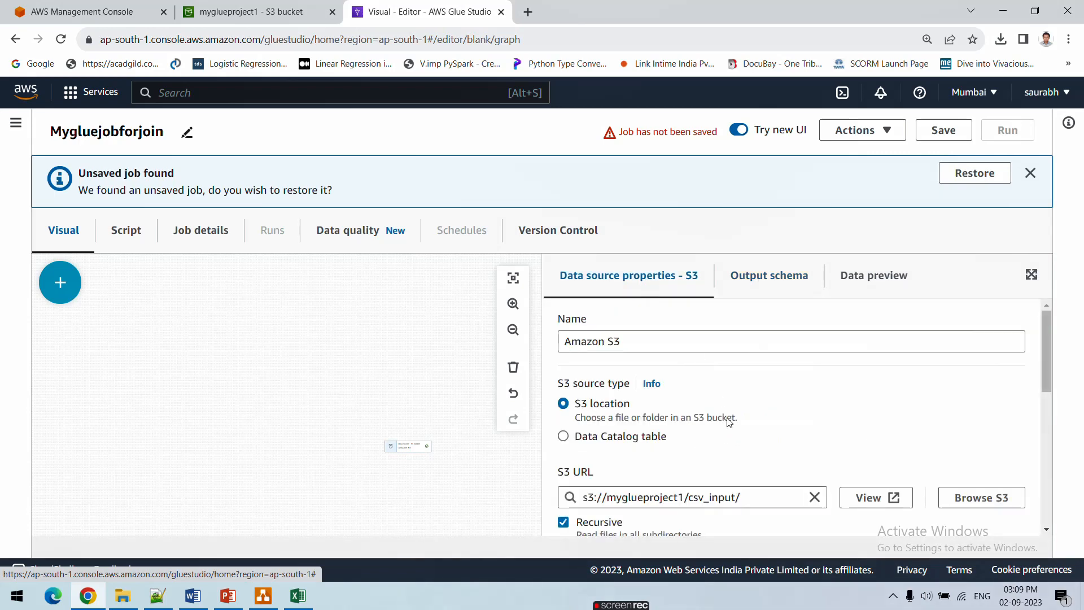
scroll(748, 508, "down", 3)
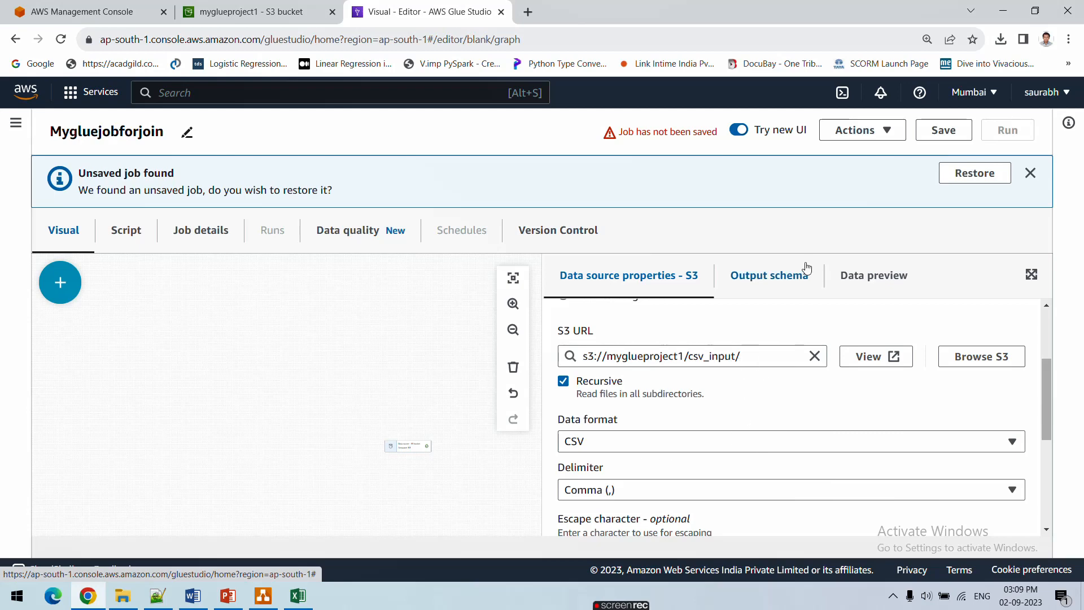
left_click(793, 278)
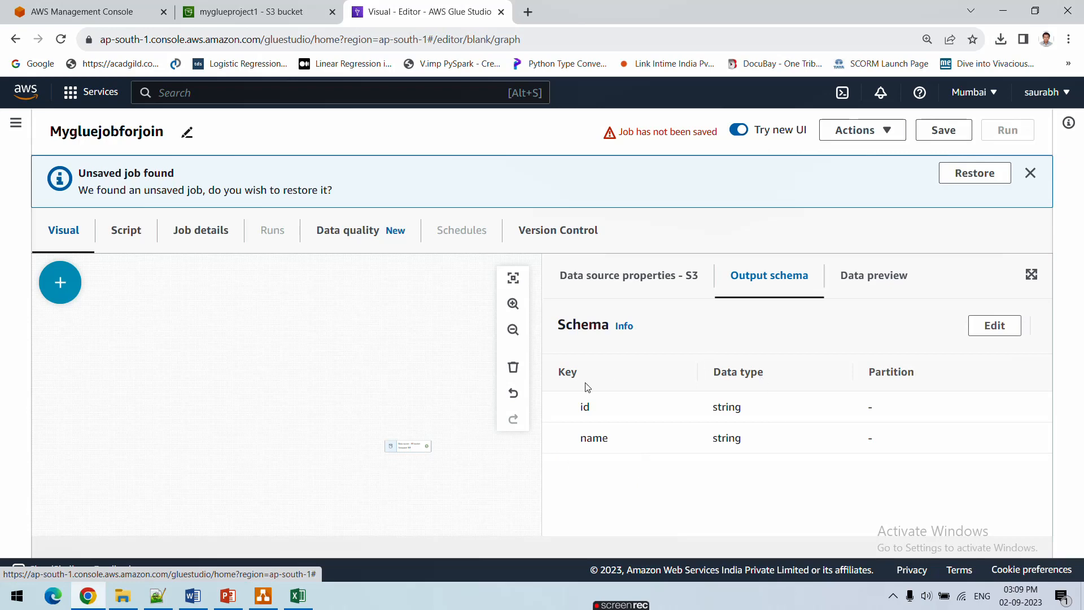
left_click(637, 288)
scroll(621, 429, "down", 2)
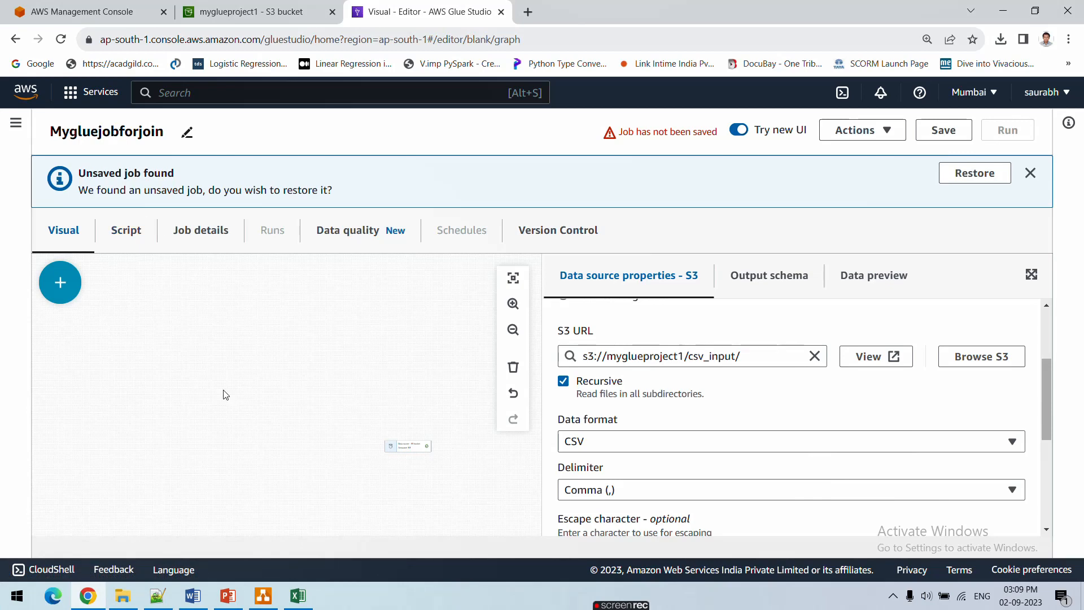
- Add a second Amazon S3 source node to the job canvas and select it
left_click_drag(225, 395, 229, 399)
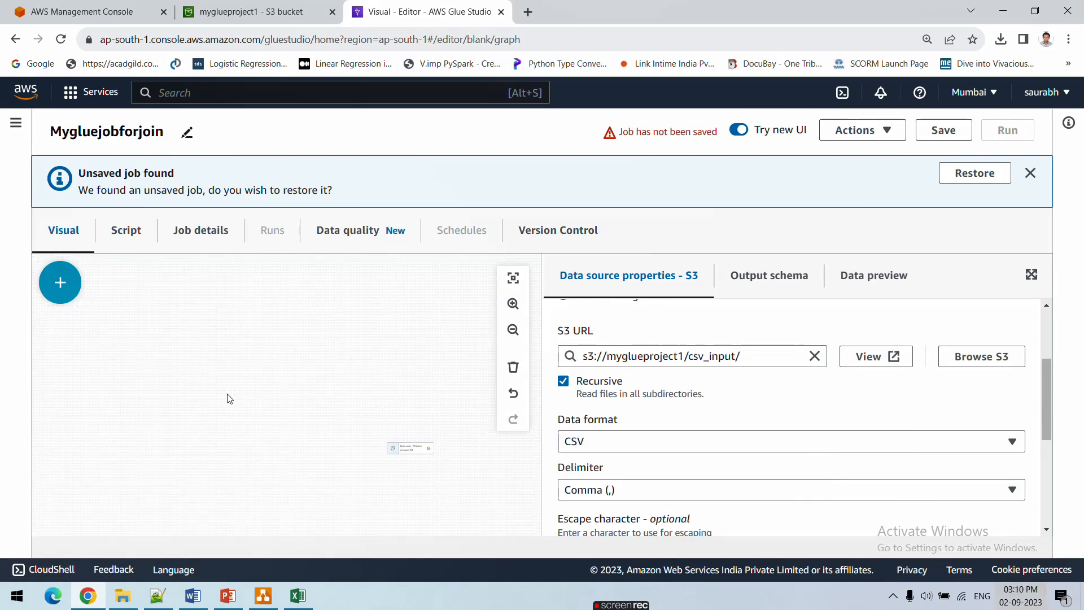
left_click(513, 305)
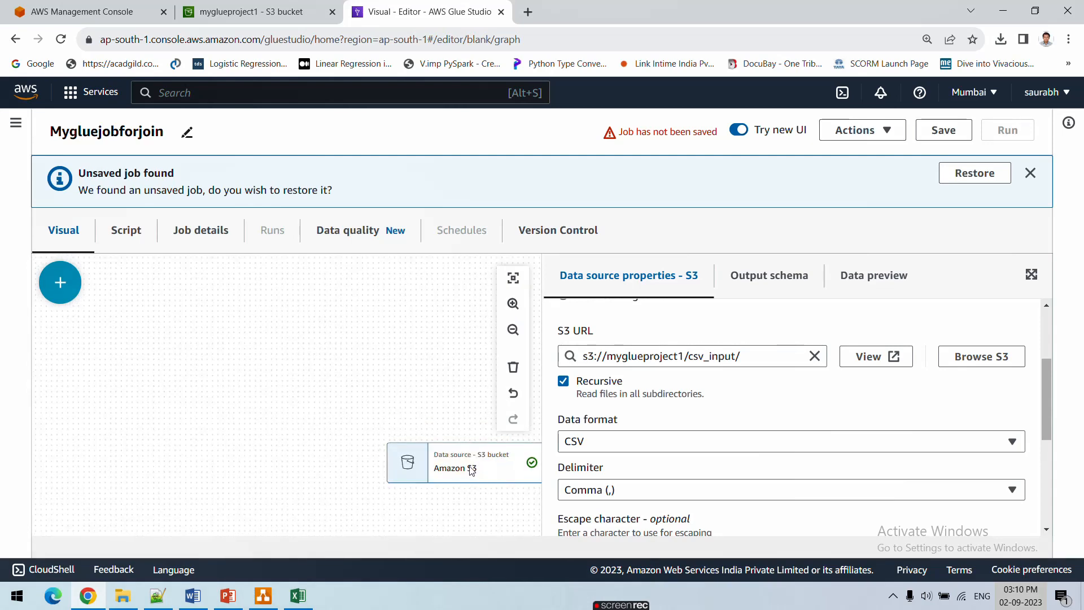
left_click_drag(407, 462, 452, 503)
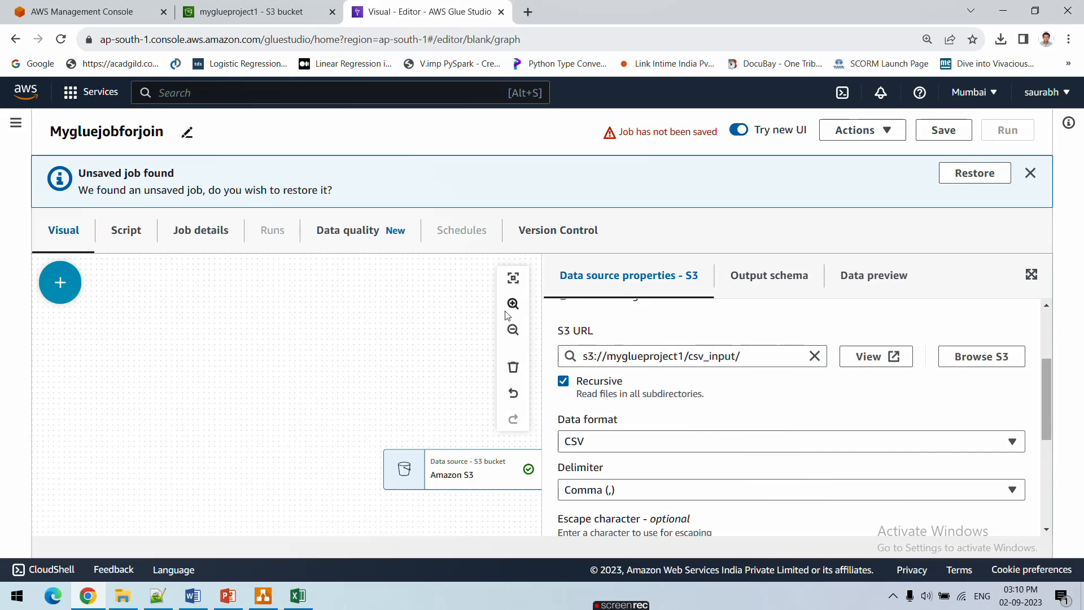
left_click(514, 279)
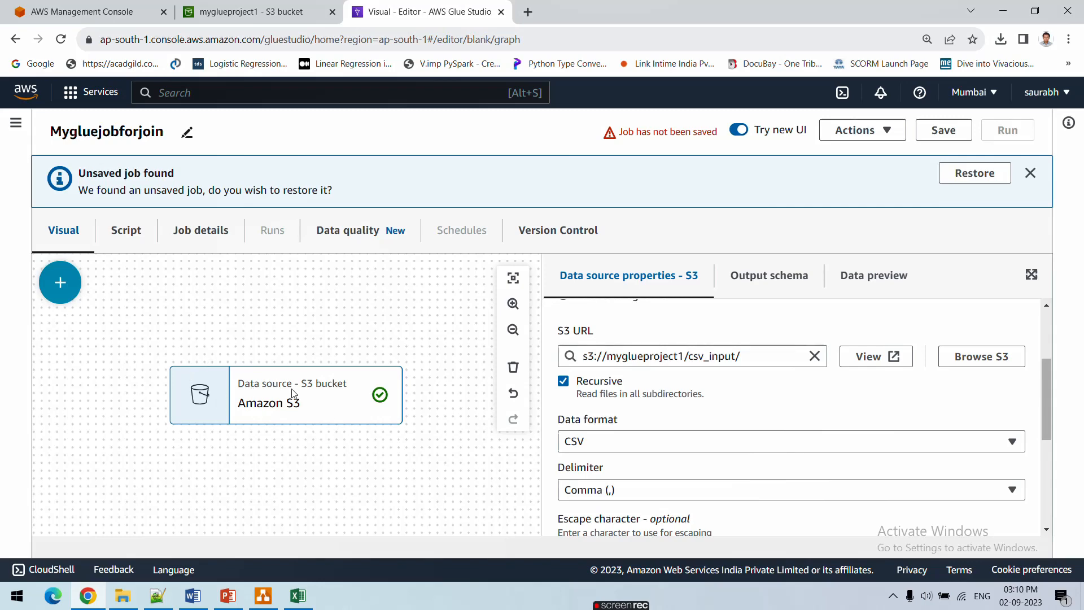
left_click(74, 285)
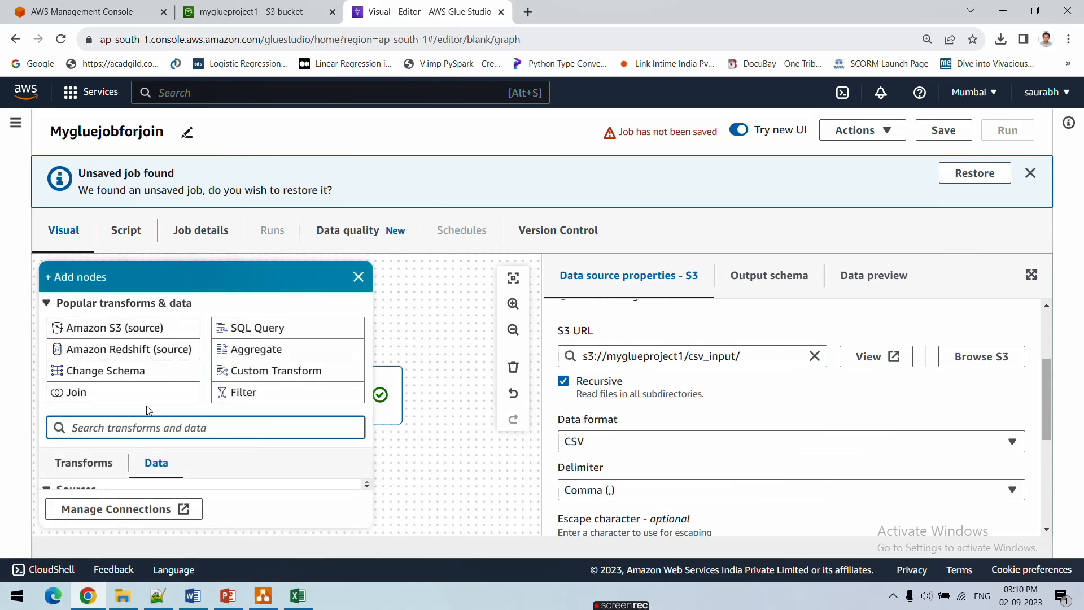
left_click(148, 337)
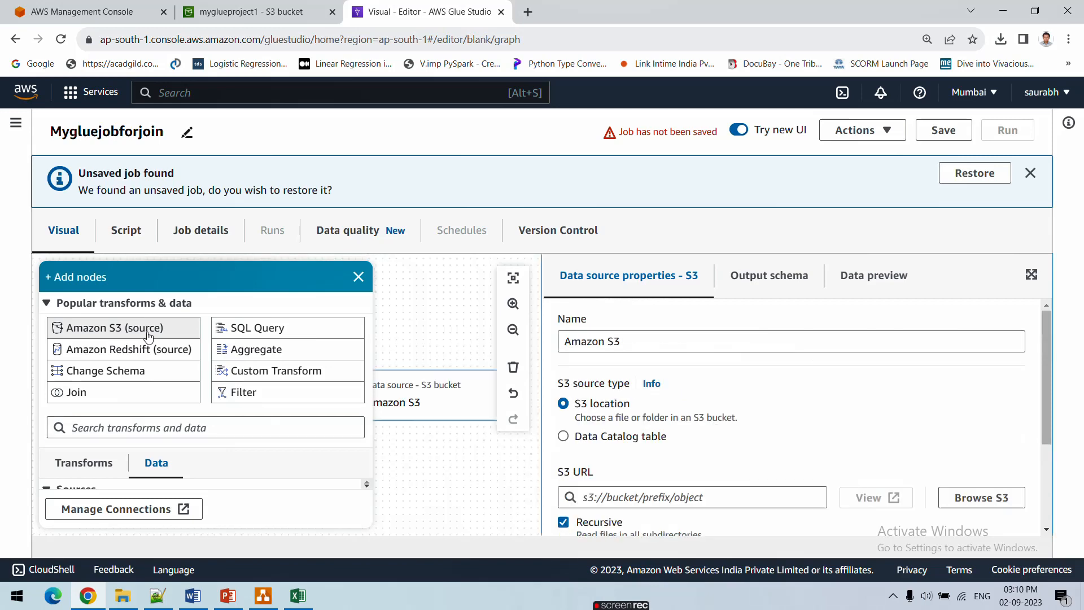
left_click(451, 459)
left_click(384, 412)
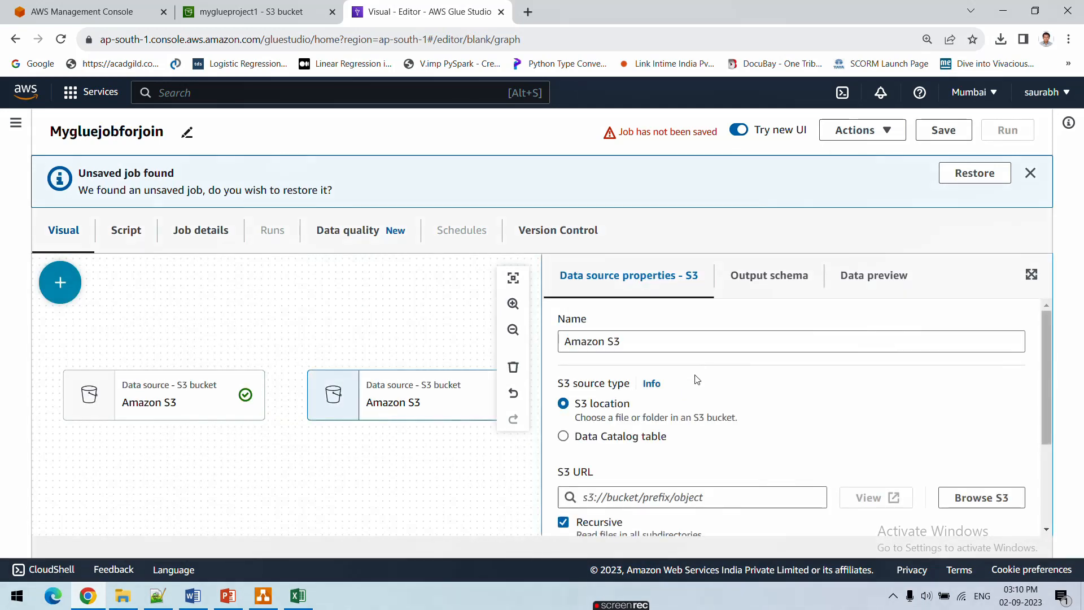
- Browse S3 for the second source's location, filter the buckets by myglue, open myglueproject1 and select its json_input folder
scroll(687, 435, "down", 1)
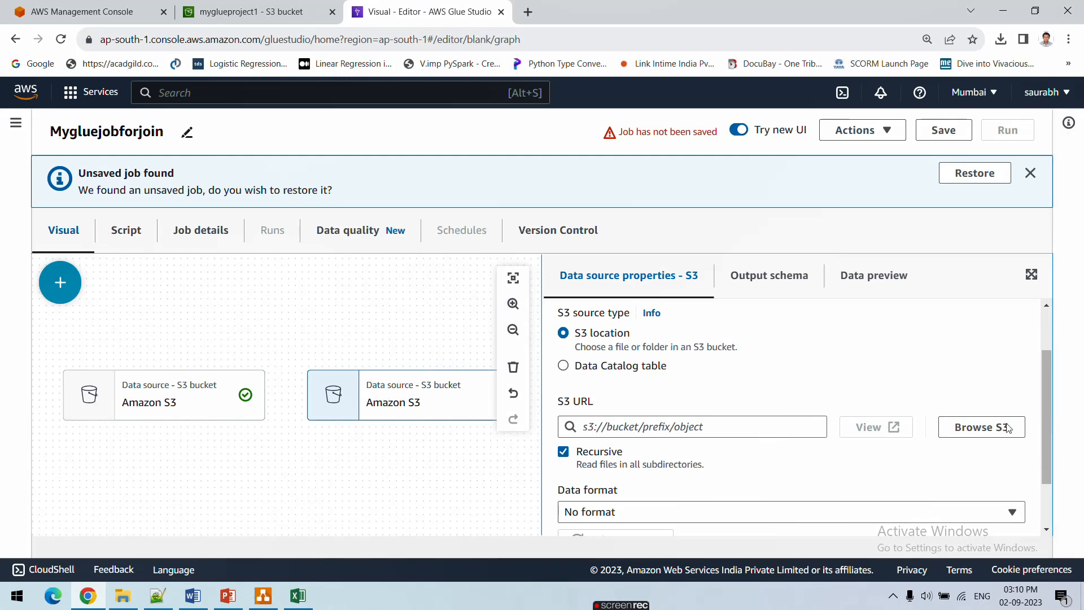
left_click(971, 439)
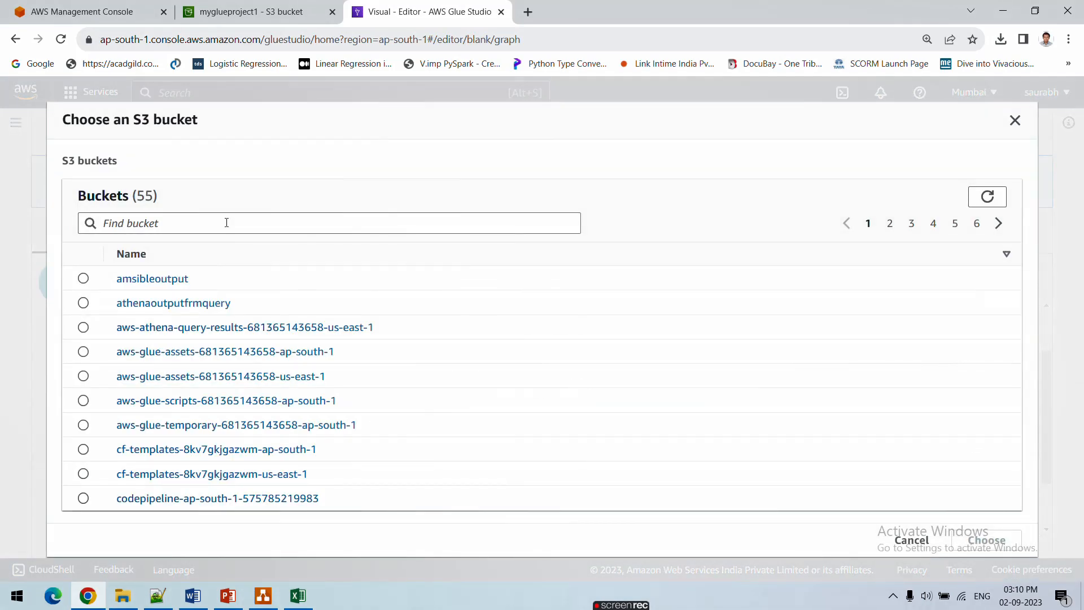
left_click(227, 222)
type("myglue")
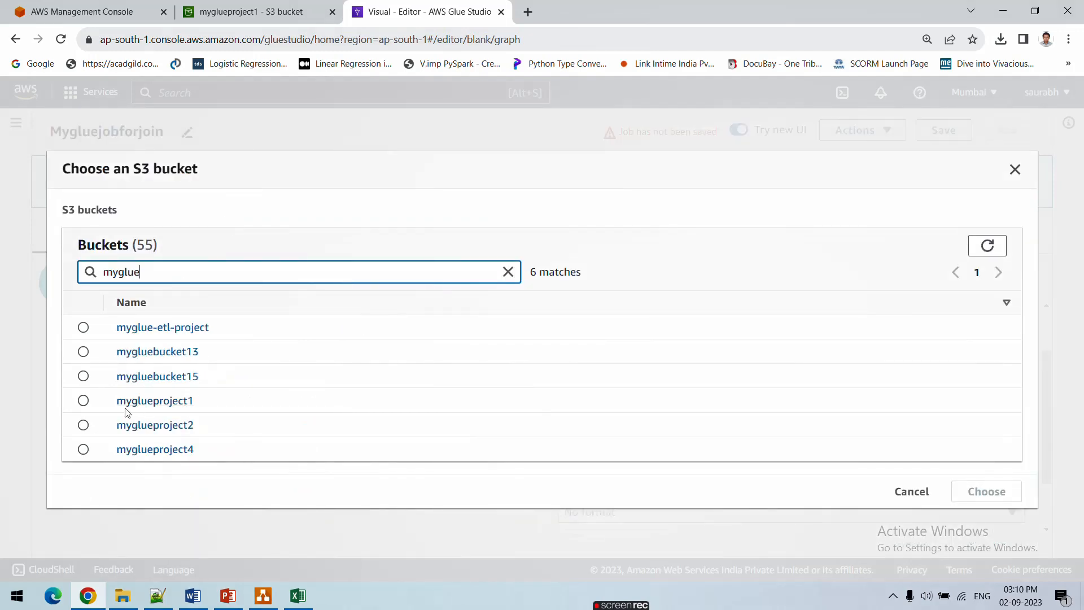
left_click(84, 401)
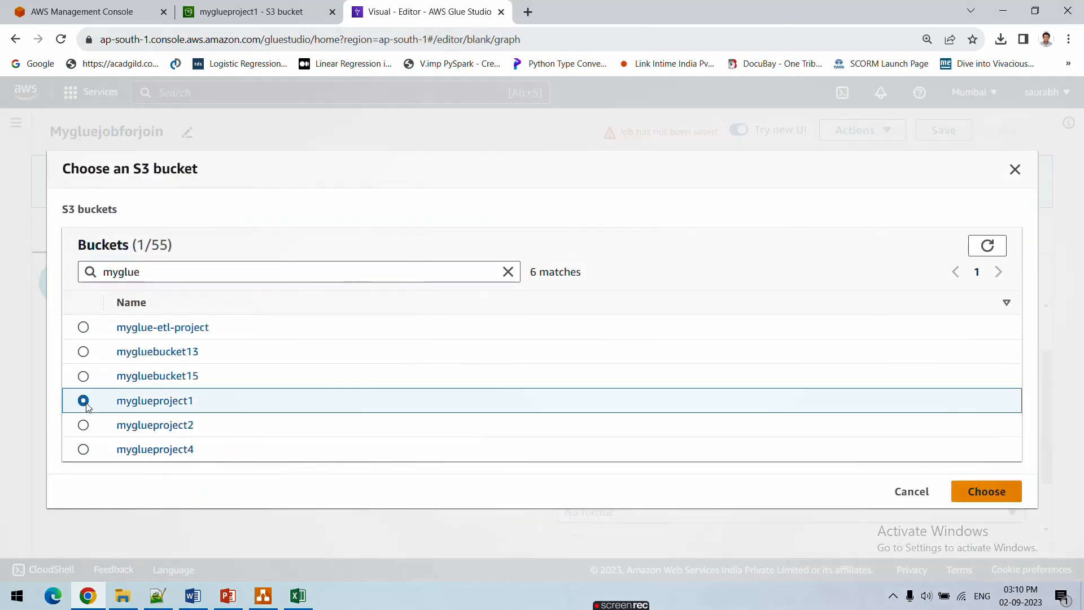
left_click(146, 401)
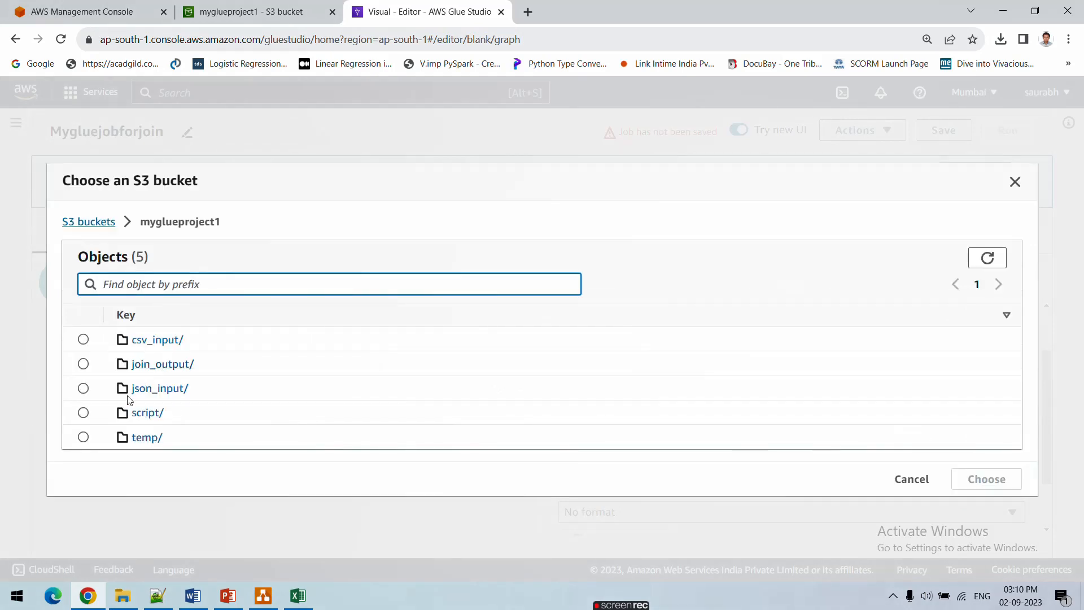
left_click(83, 388)
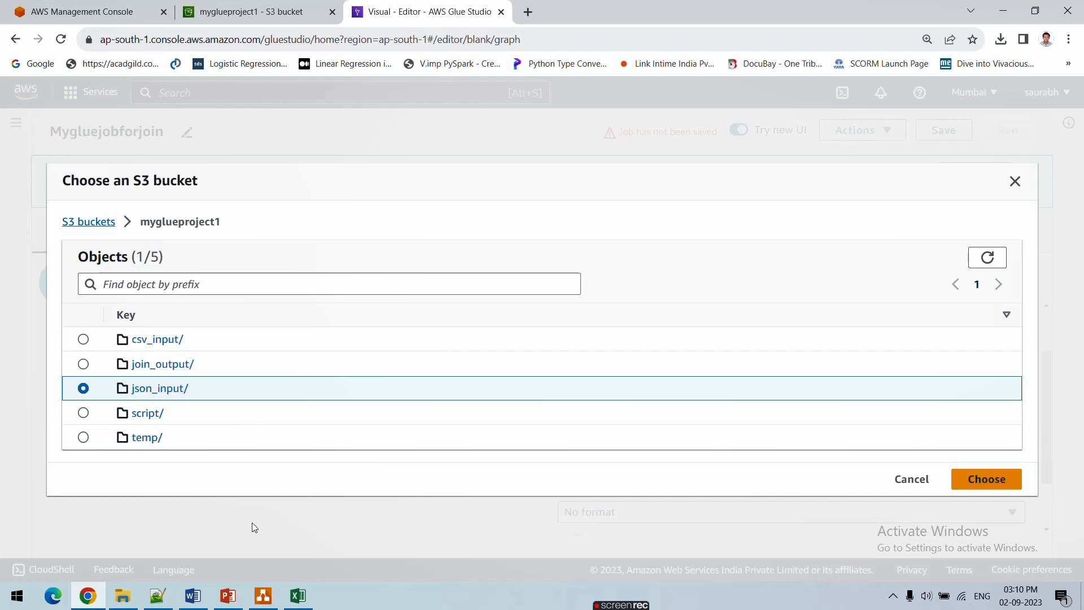
- Compare the records of json_data1.json in Notepad++ with the emp_data sheet in Excel, and return to the Glue job in Chrome
left_click(157, 594)
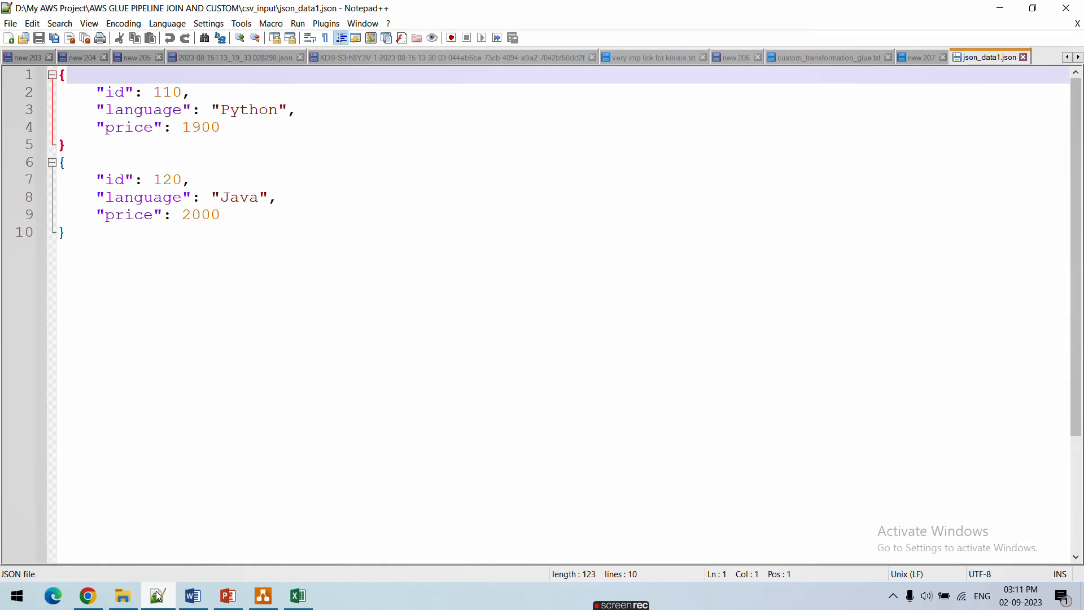
left_click(302, 604)
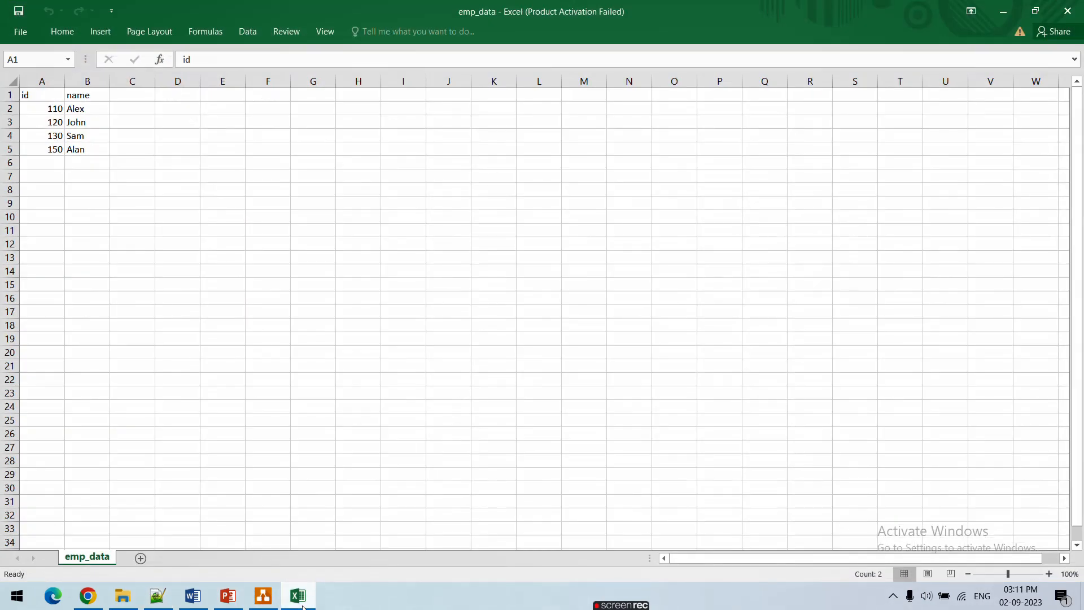
left_click(303, 604)
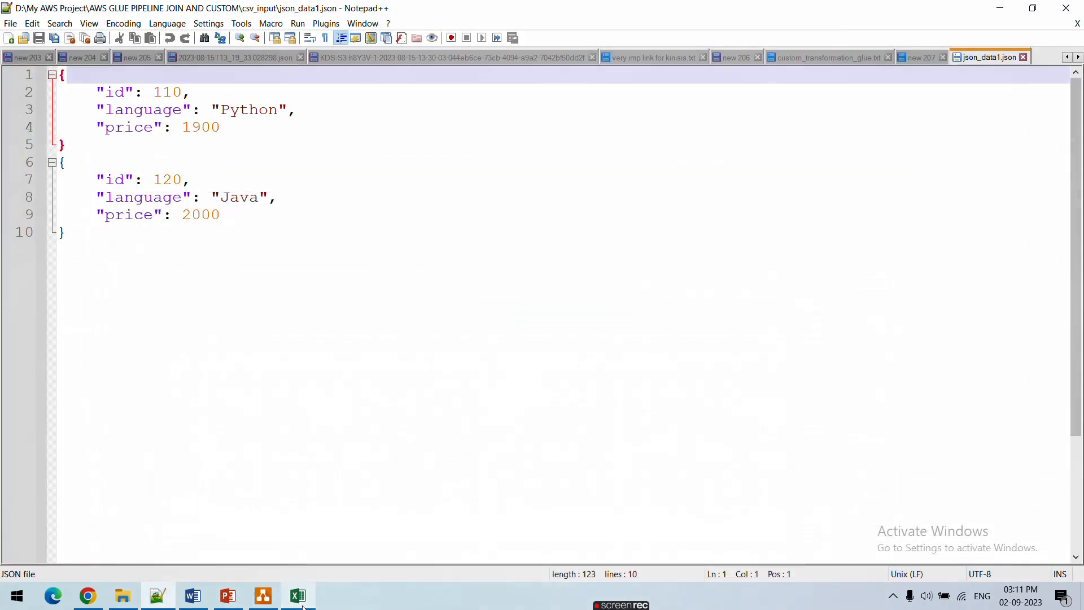
left_click(304, 605)
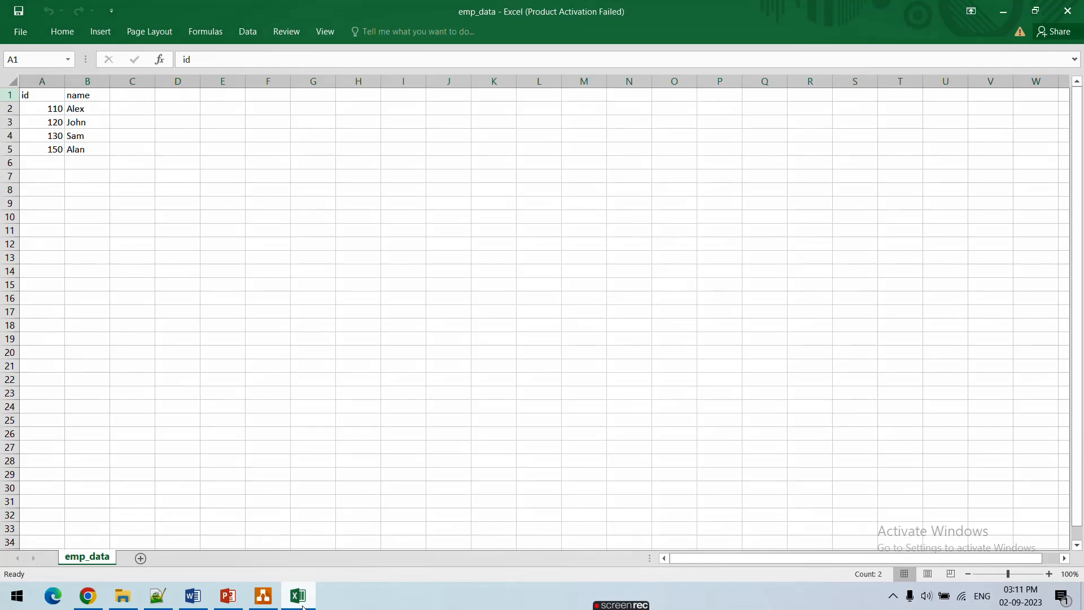
left_click(303, 606)
left_click(90, 599)
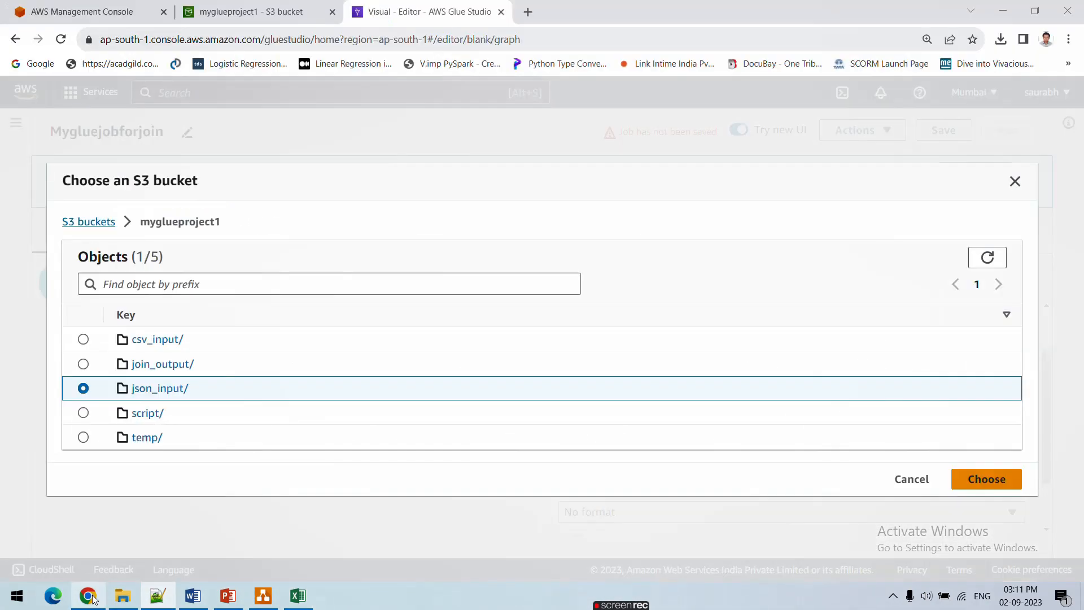
- Confirm s3://myglueproject1/json_input/ as the second source's S3 URL and set its data format to JSON
left_click(983, 488)
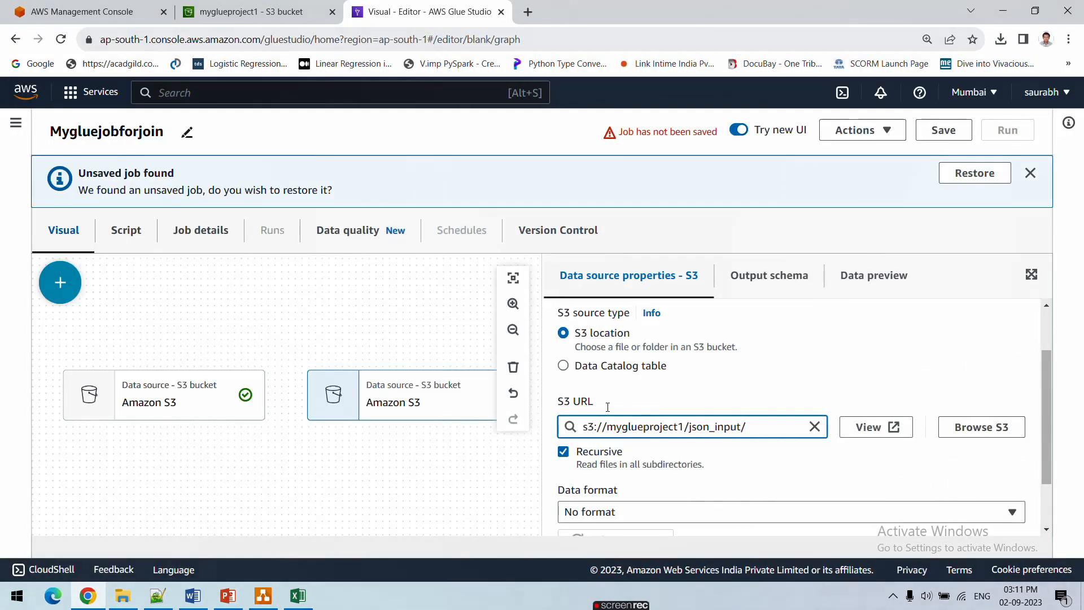
scroll(607, 500, "down", 1)
left_click(605, 446)
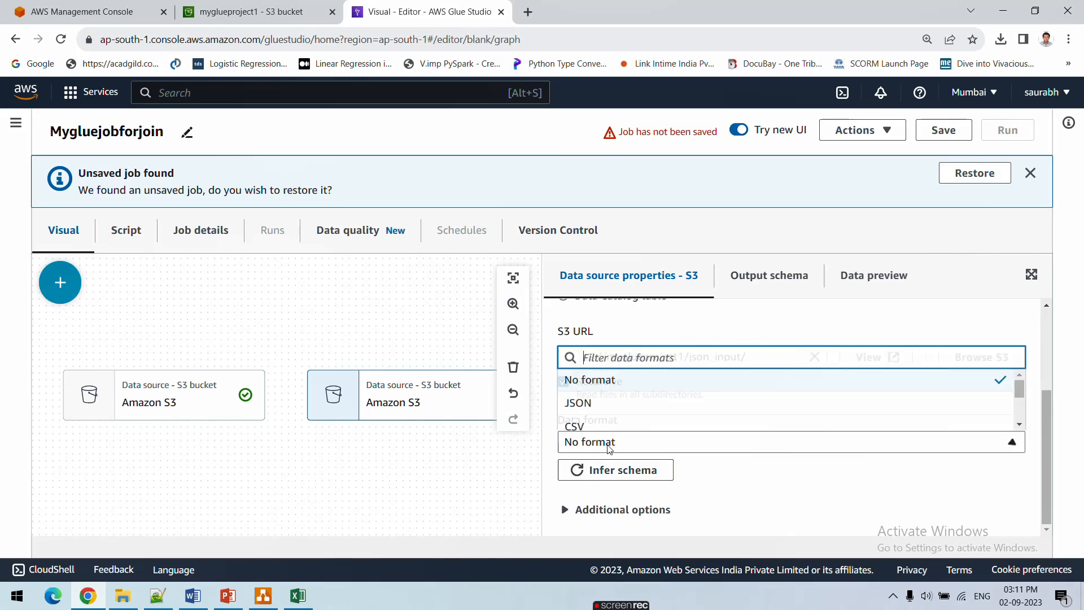
left_click(599, 412)
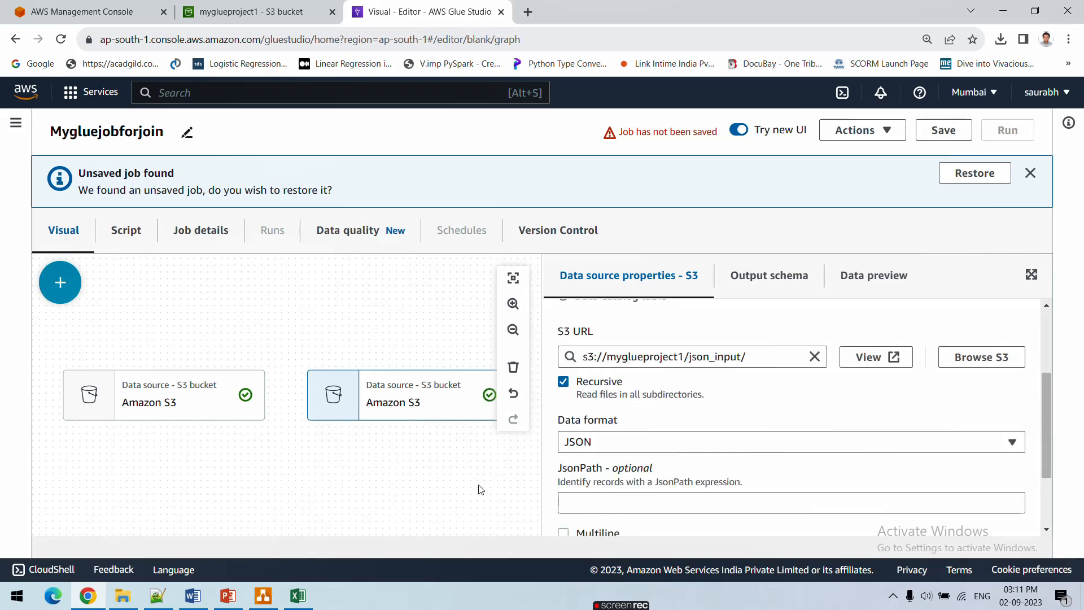
scroll(479, 489, "down", 5)
scroll(724, 479, "down", 2)
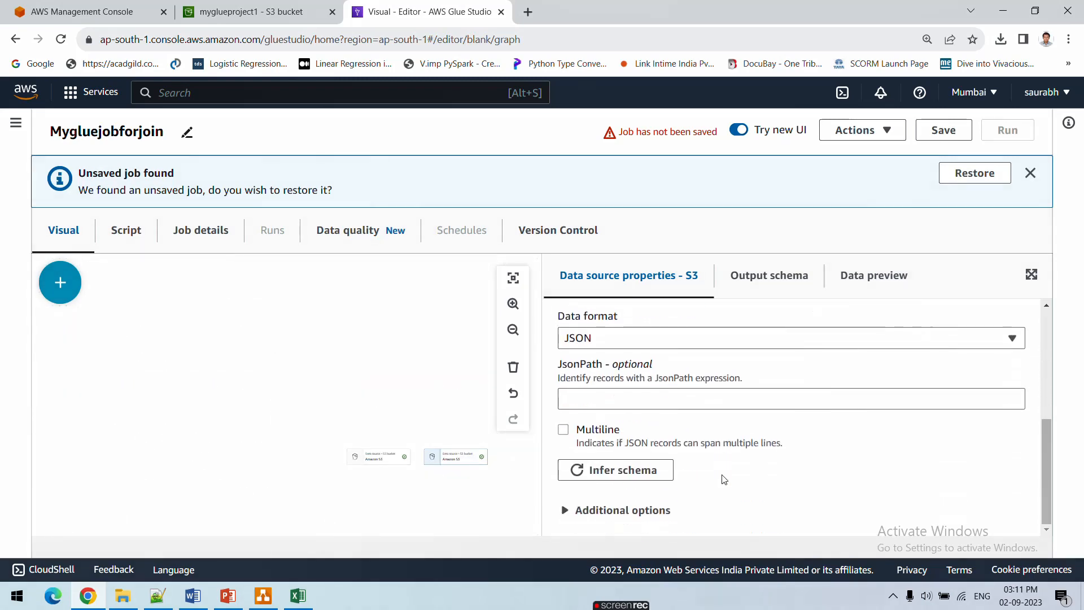
- Infer the schema of the JSON source and check its output schema and data preview views
left_click(783, 286)
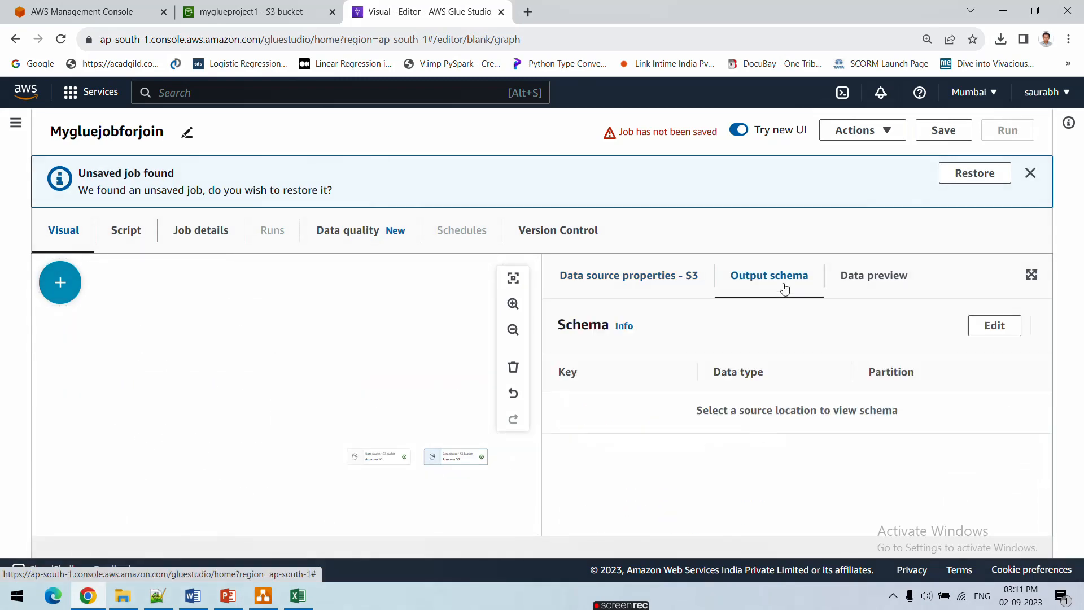
left_click(642, 289)
scroll(683, 429, "down", 5)
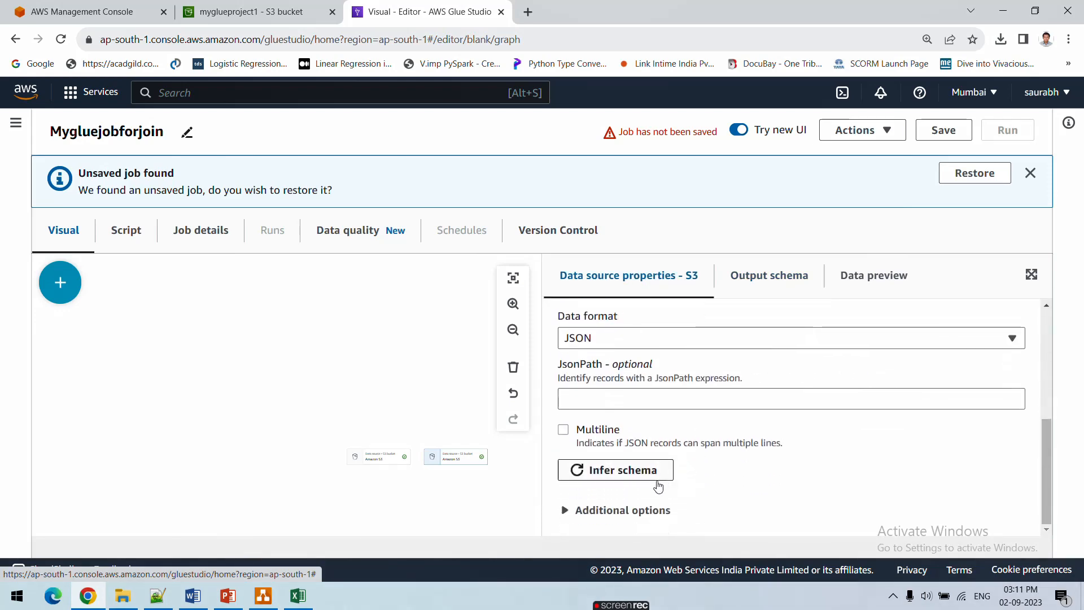
left_click(637, 481)
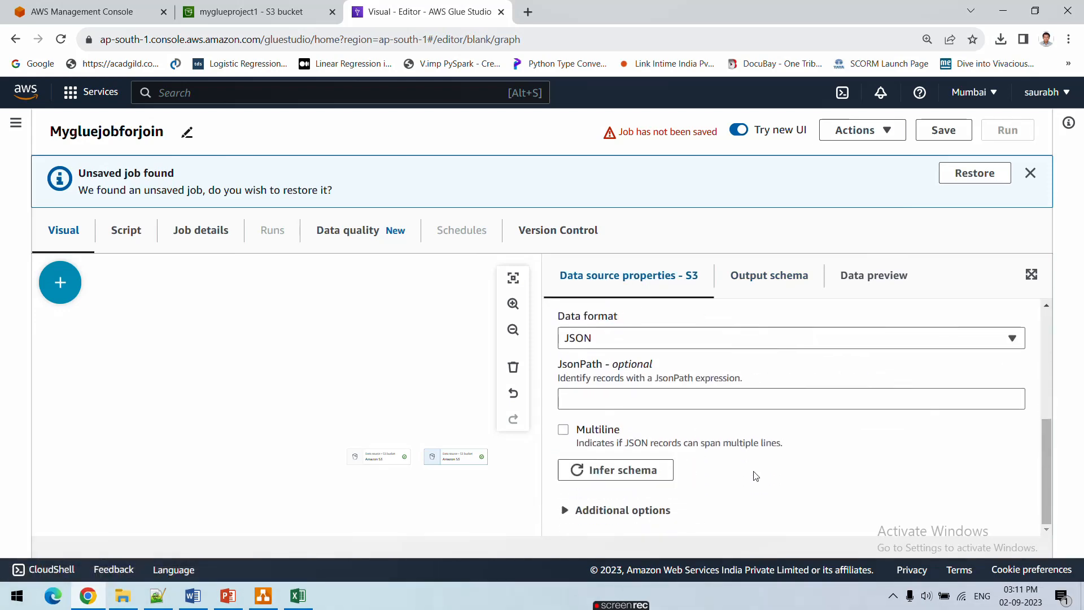
left_click(769, 276)
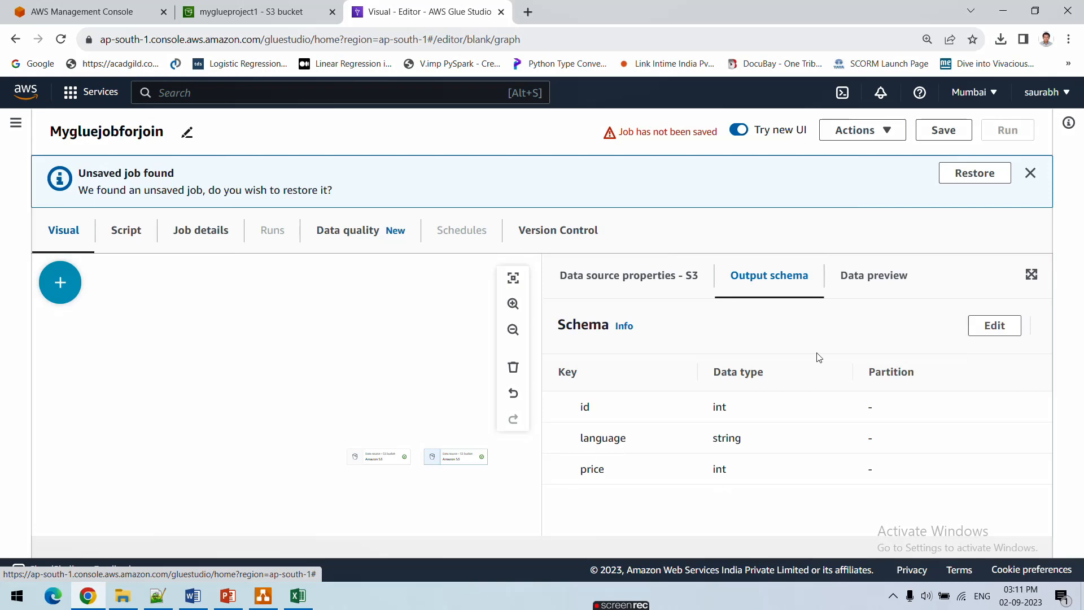
left_click(873, 283)
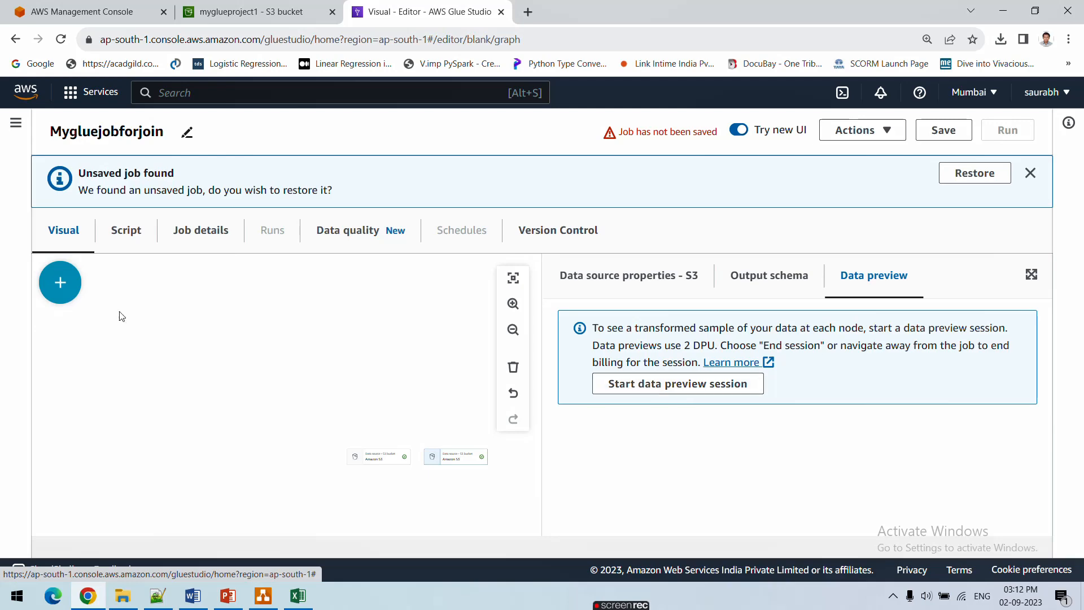
- Look over the generated script, and assign myglue-crawler-role as the IAM role in the job details
left_click(135, 238)
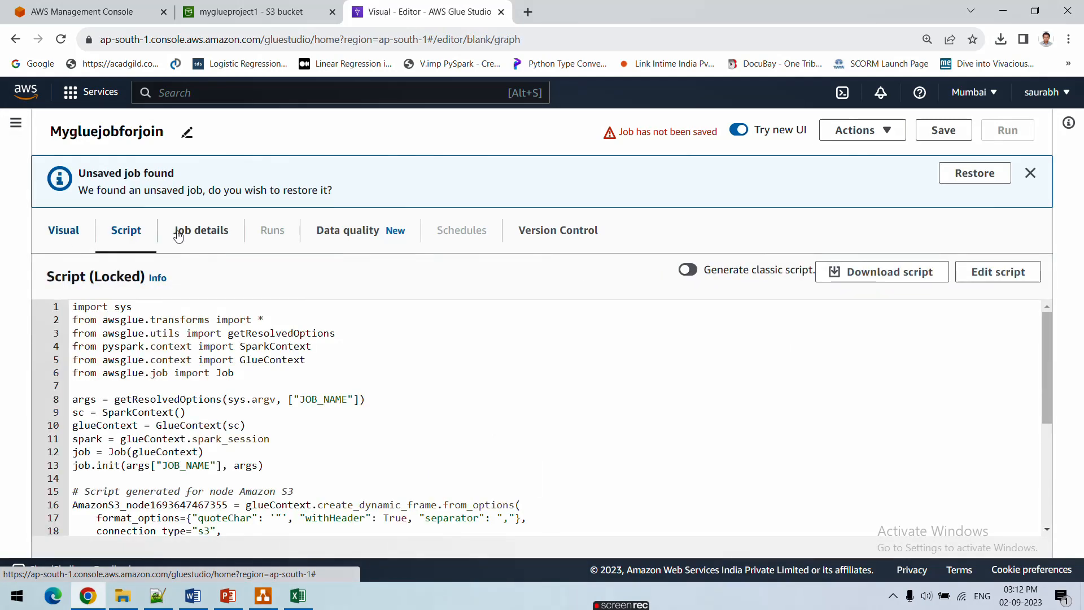
left_click(198, 232)
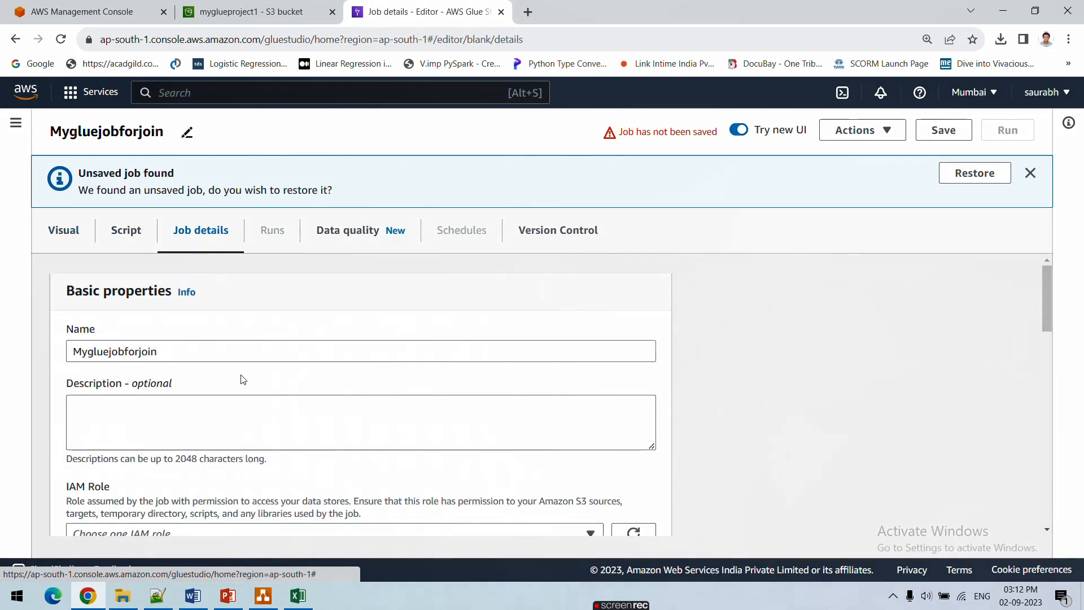
scroll(243, 379, "down", 3)
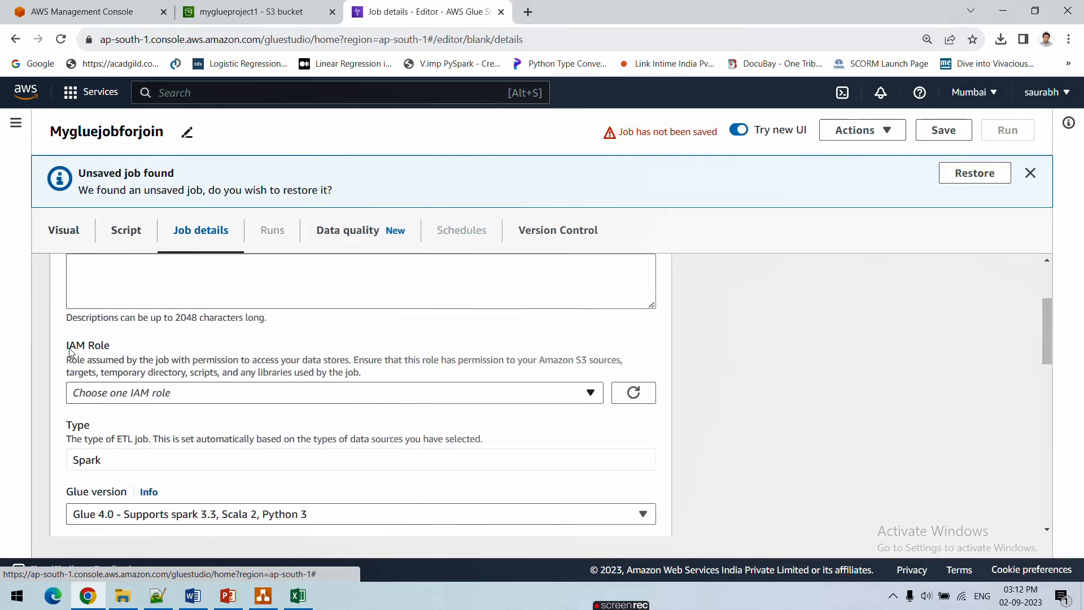
left_click_drag(70, 349, 110, 349)
scroll(141, 398, "down", 1)
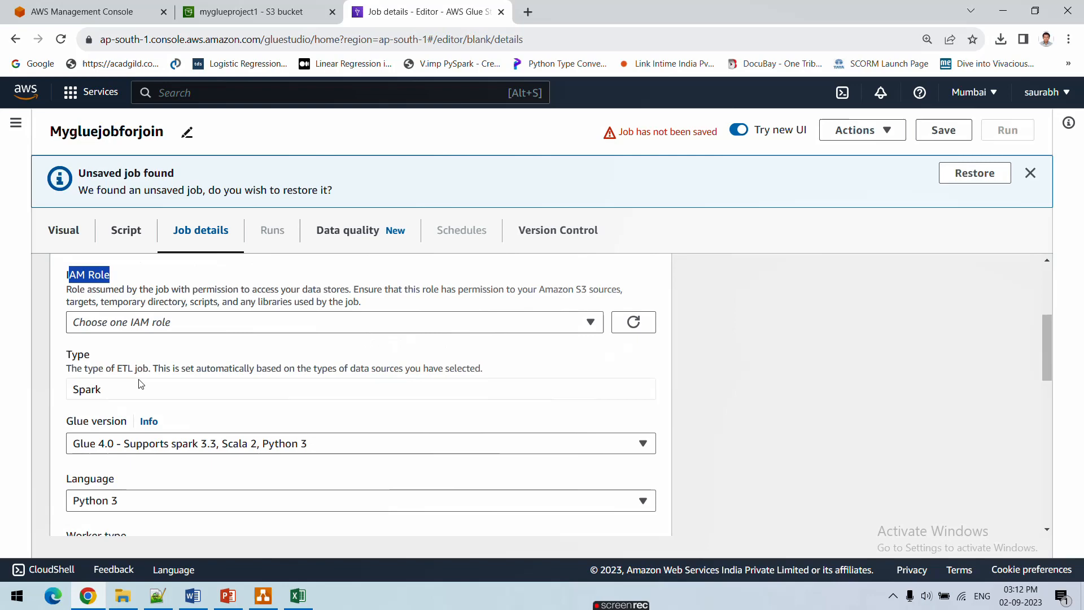
left_click(141, 323)
scroll(152, 423, "down", 3)
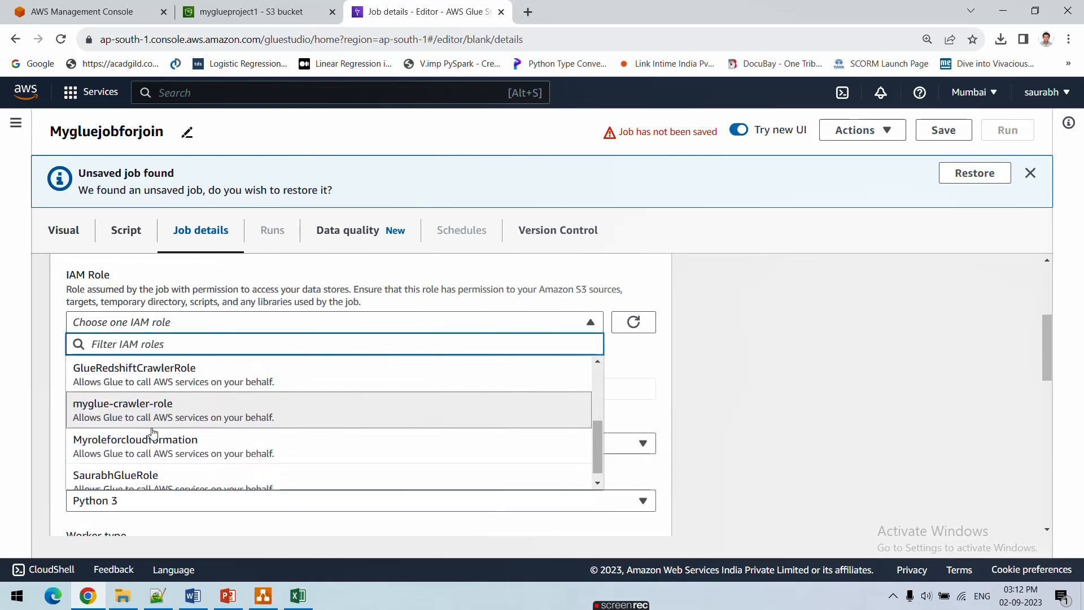
left_click(158, 417)
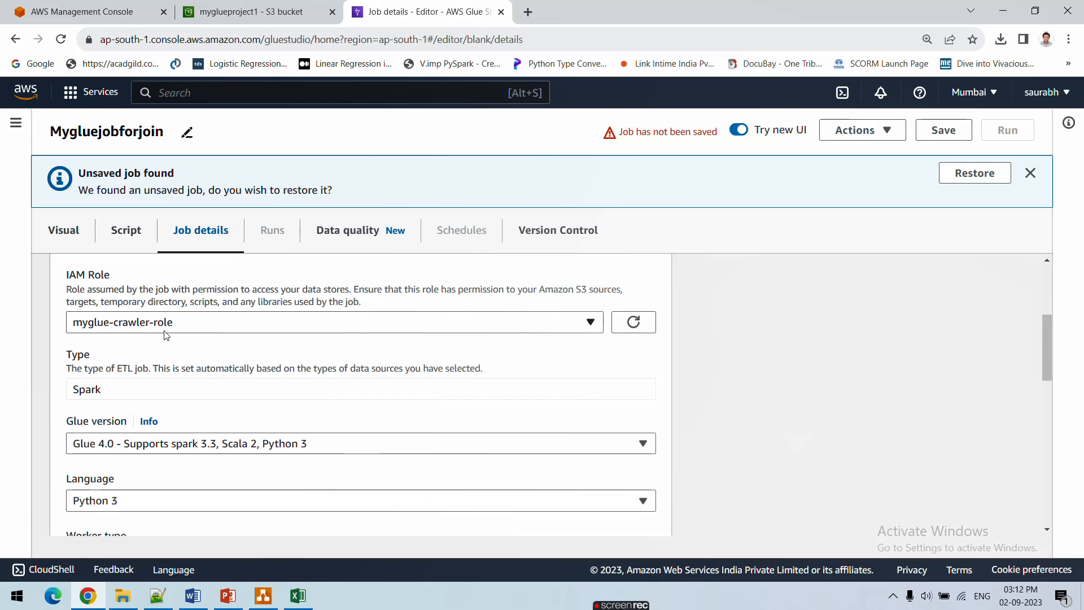
- Search the AWS console home for iam and open the IAM service in a new browser tab
left_click(101, 12)
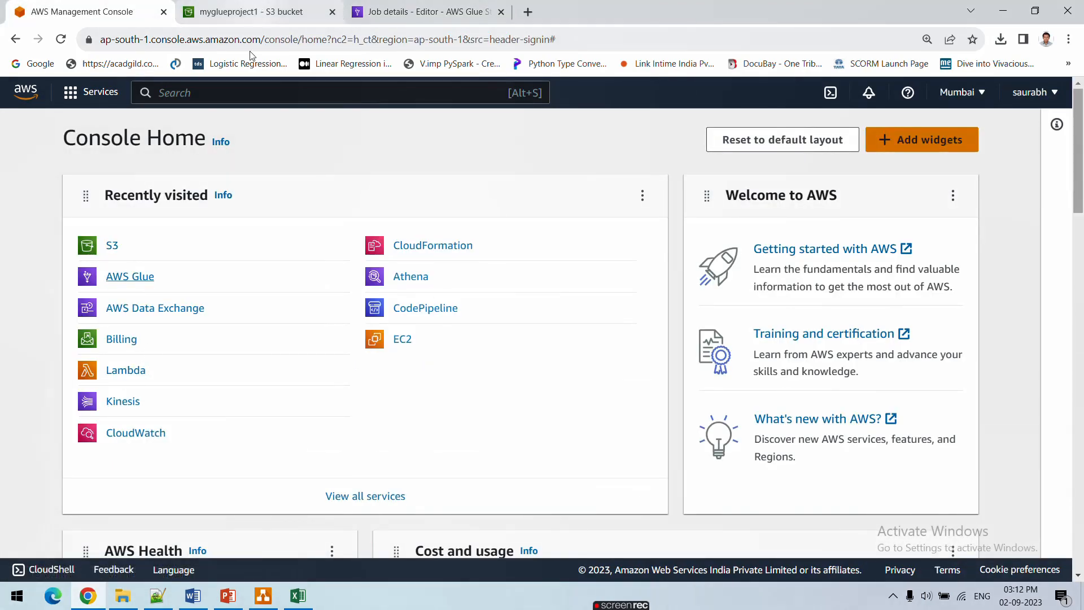
left_click(96, 92)
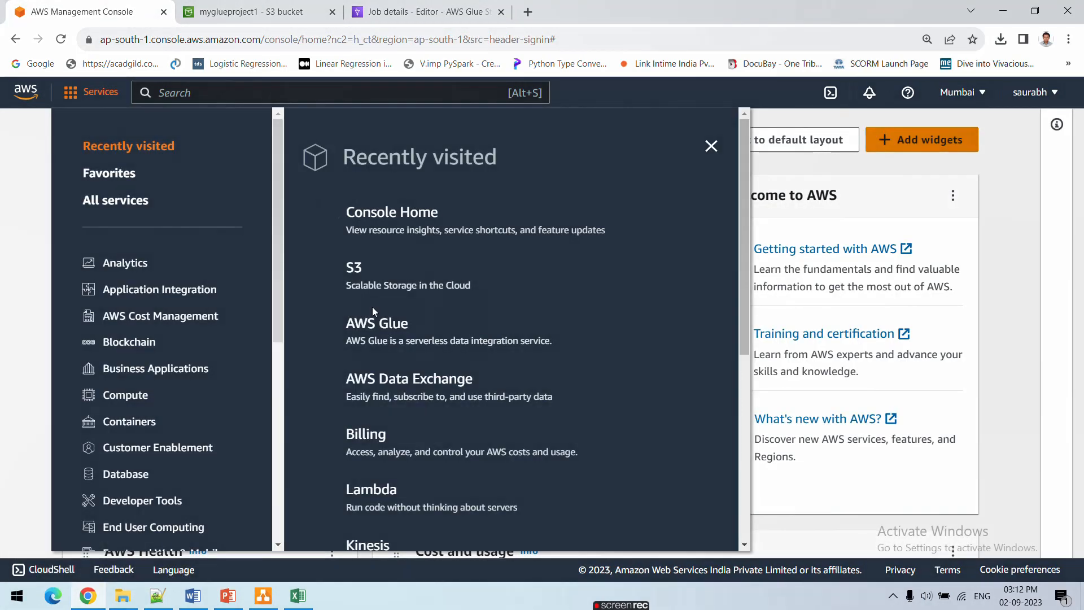
left_click(280, 95)
type("iam")
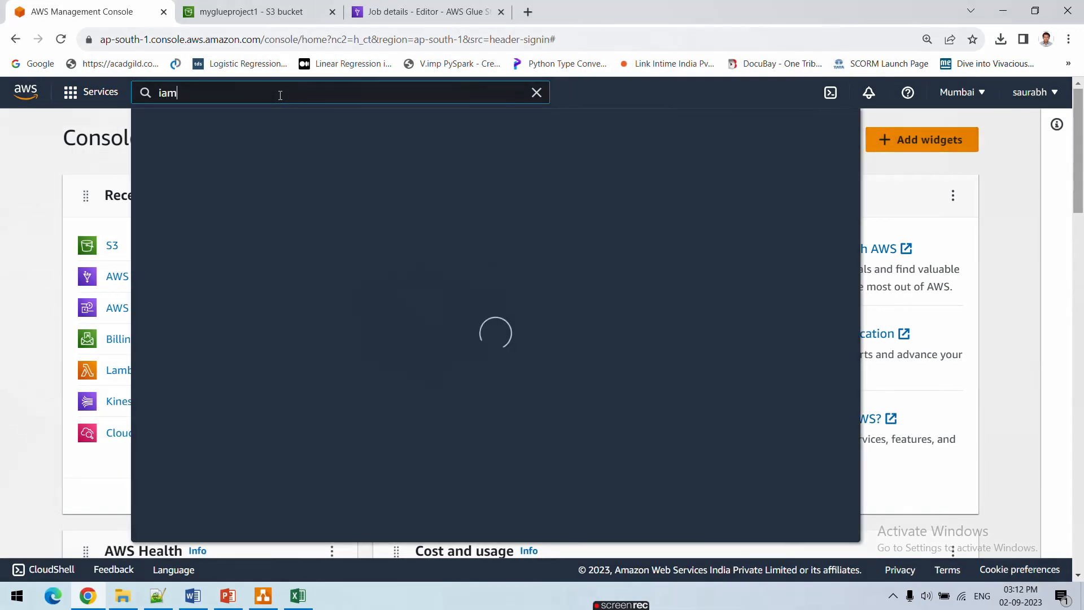
right_click(377, 242)
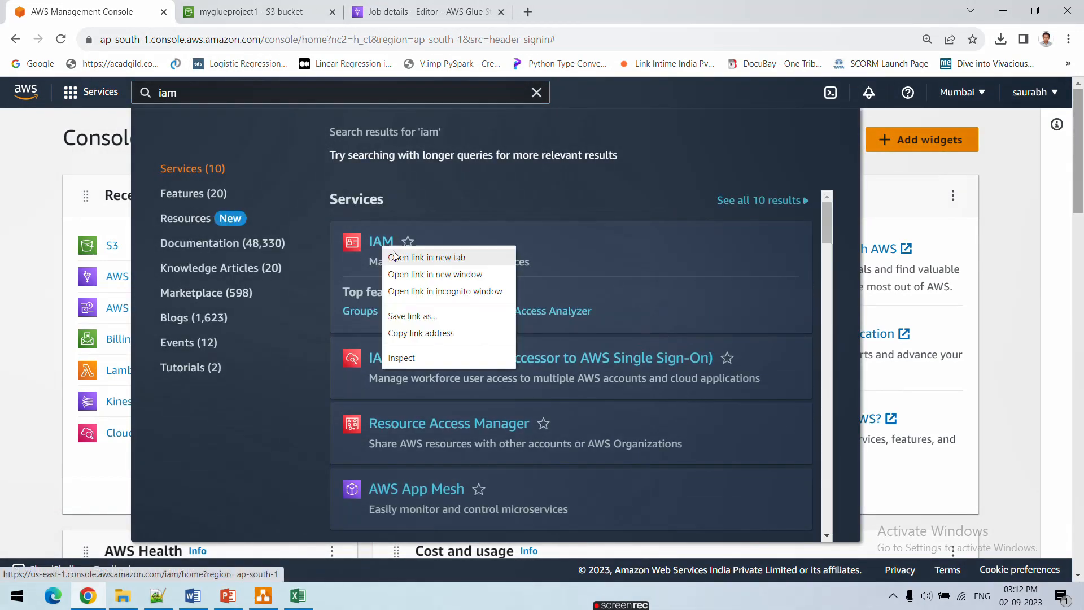
left_click(395, 255)
left_click(238, 5)
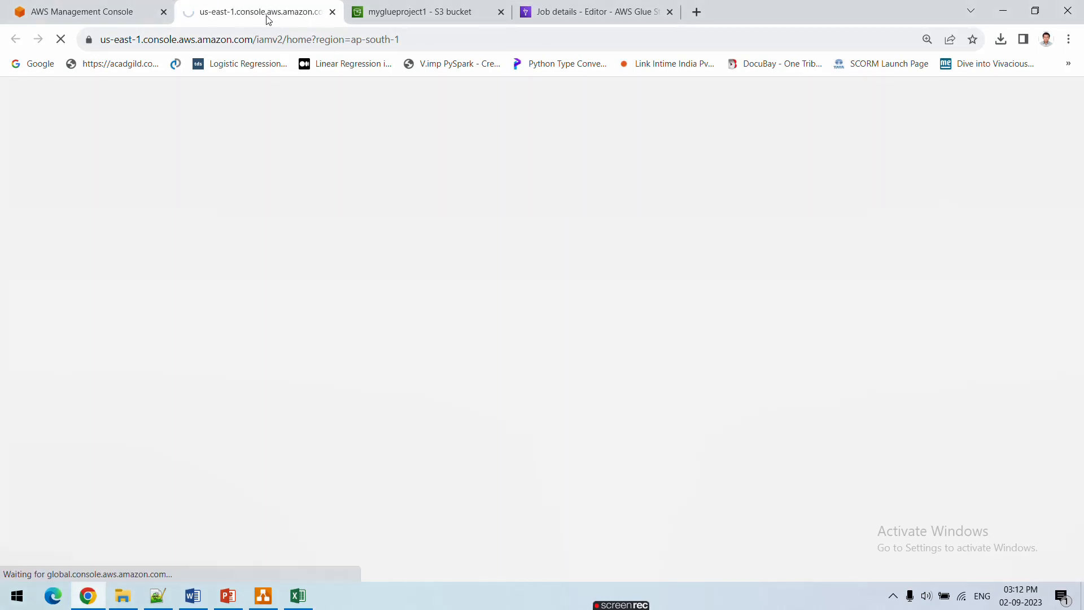
- Recheck the IAM role chosen in the Glue job details, and search the IAM roles list for myglue
left_click(427, 11)
left_click(580, 5)
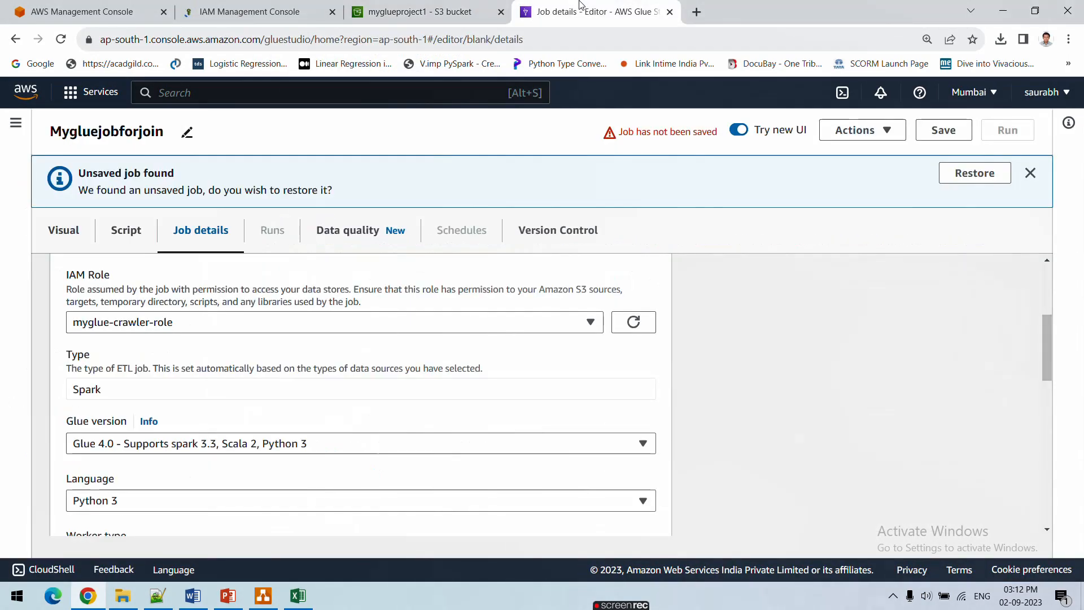
left_click(278, 6)
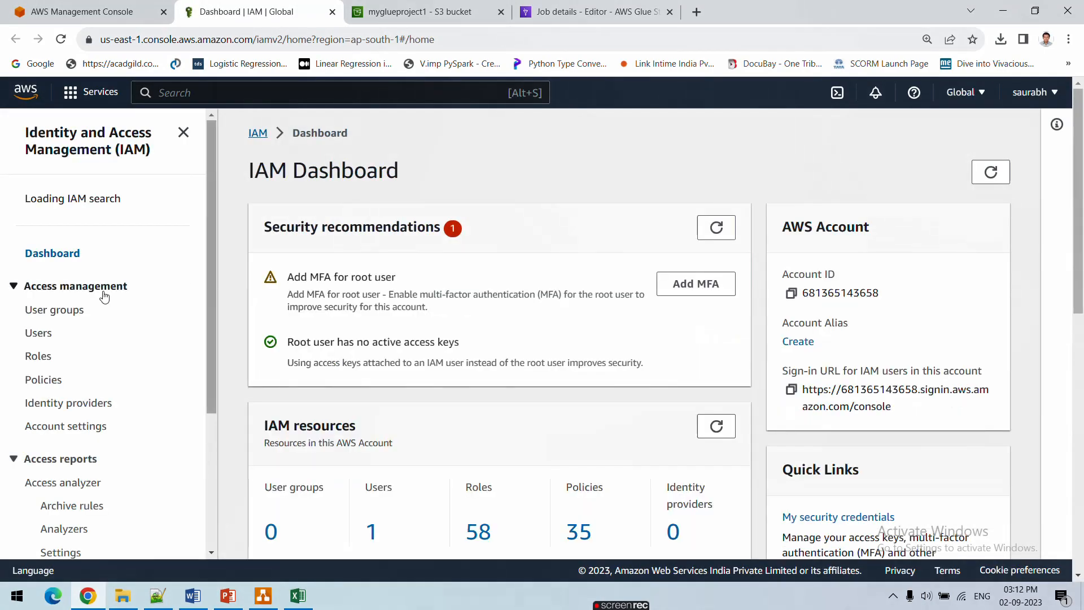
left_click(43, 358)
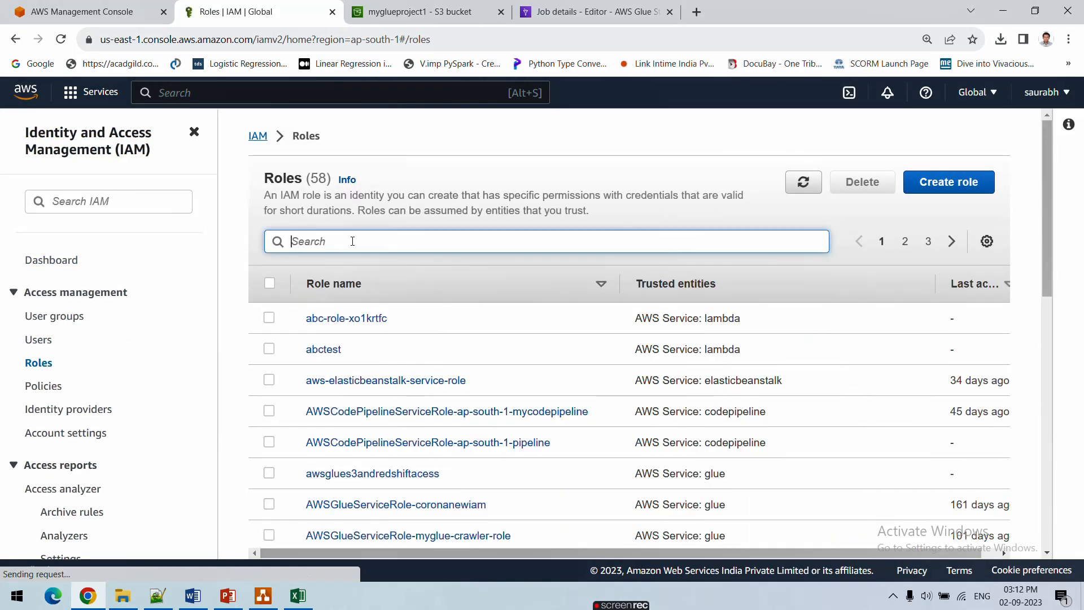
type("myglue")
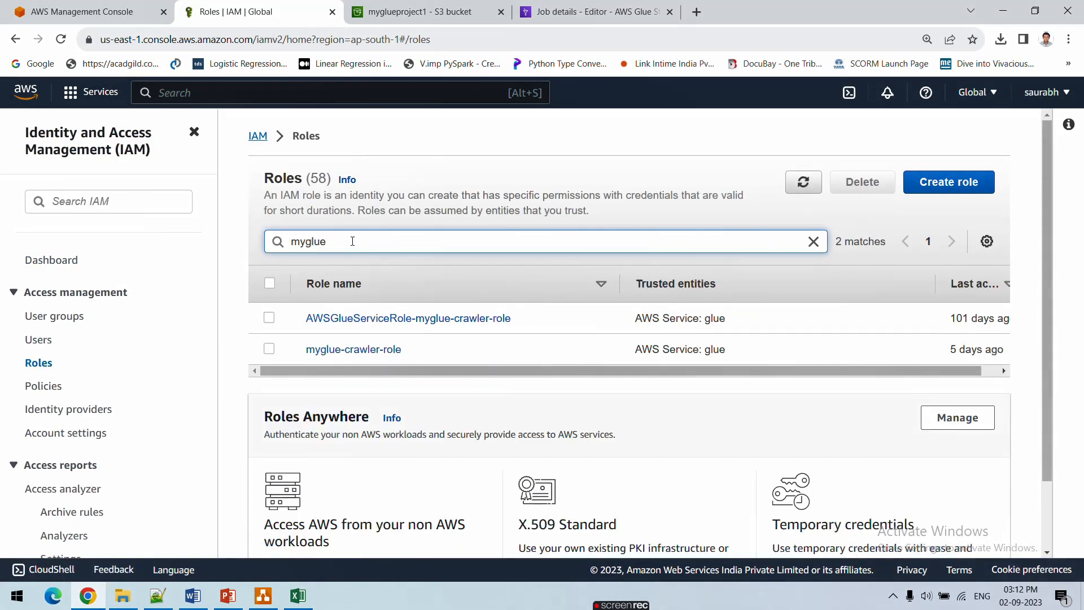
- Open the myglue-crawler-role role and review the permissions policies attached to it
left_click(364, 350)
scroll(372, 339, "down", 5)
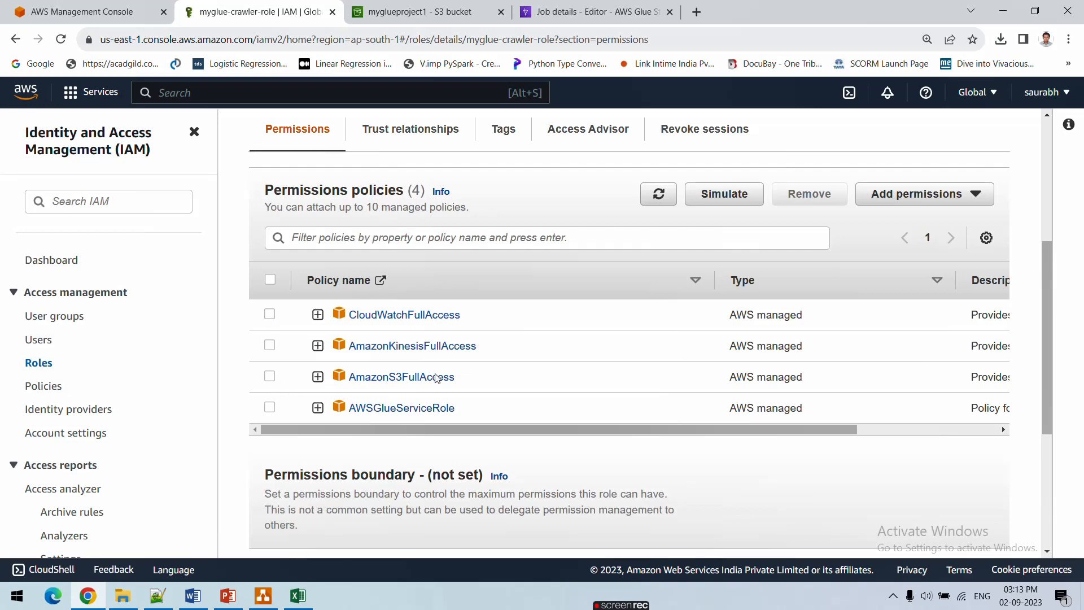
left_click_drag(478, 385, 349, 377)
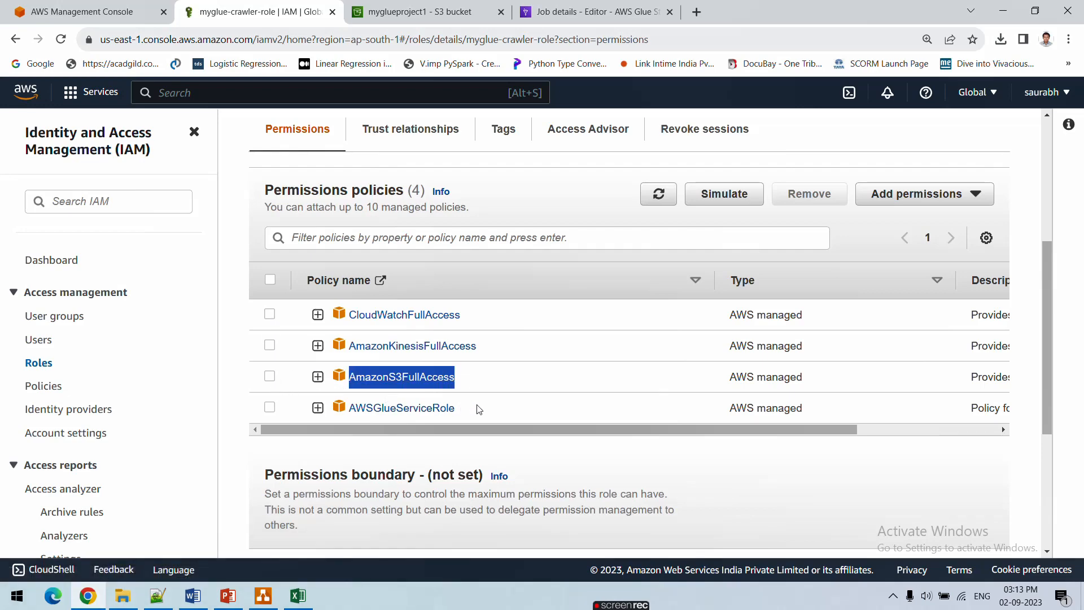
left_click_drag(478, 408, 338, 381)
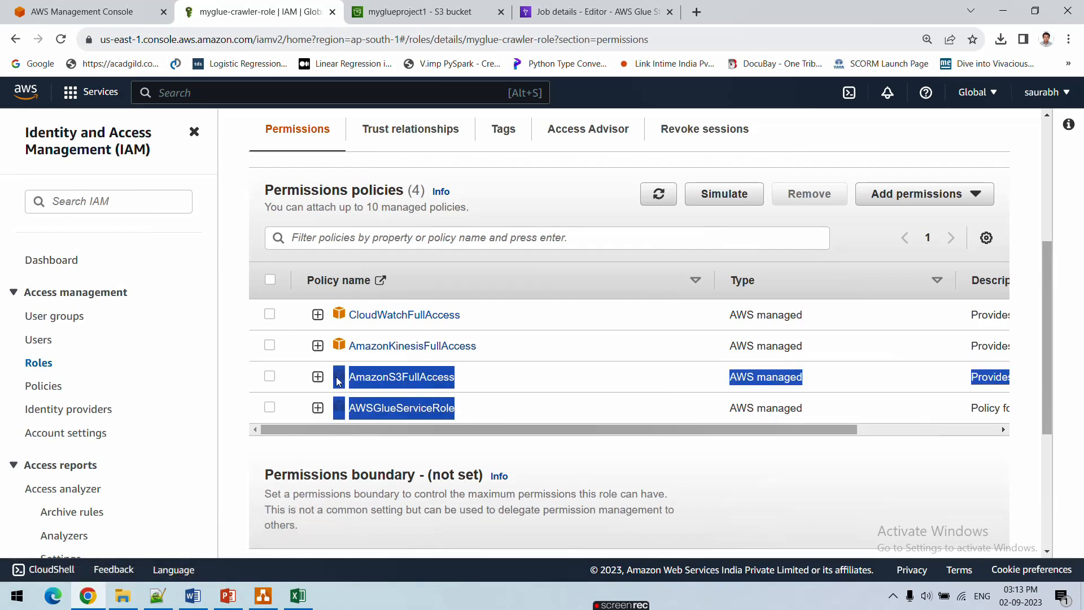
left_click(514, 346)
left_click_drag(529, 350, 346, 320)
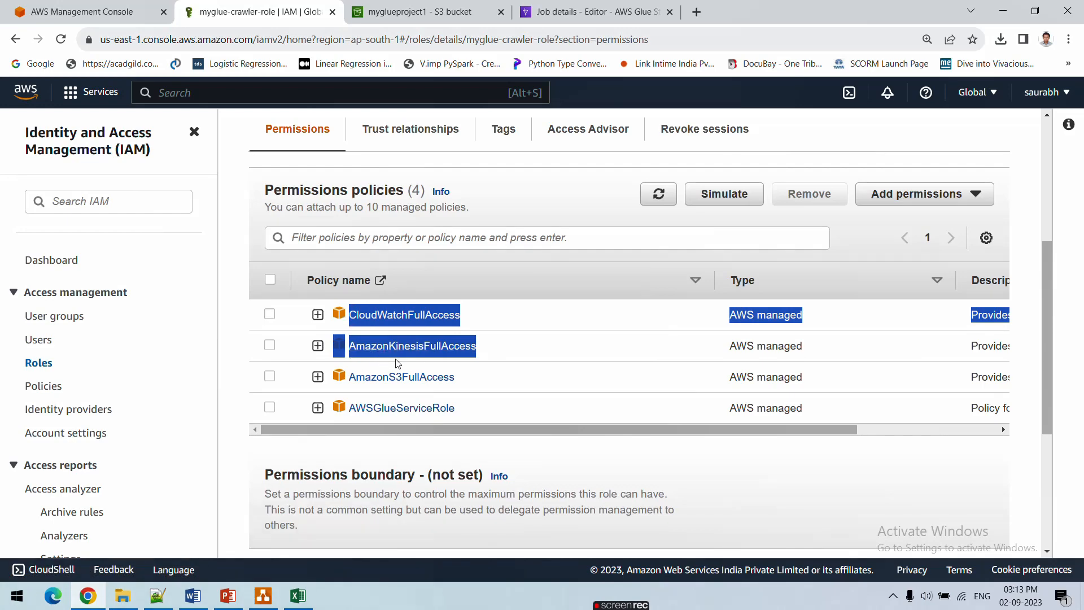
left_click(397, 461)
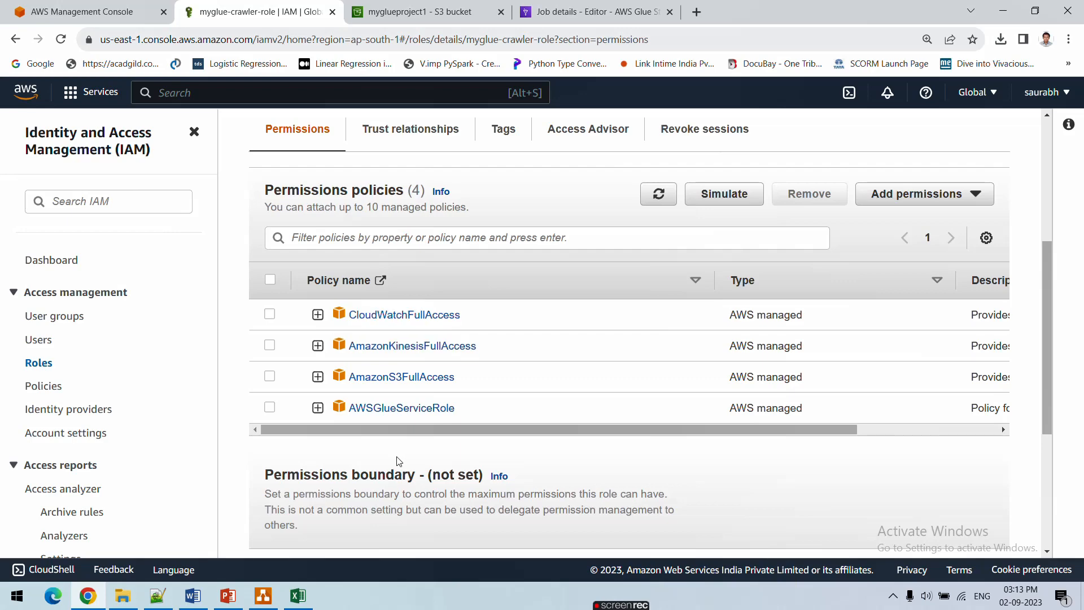
left_click_drag(472, 412, 349, 381)
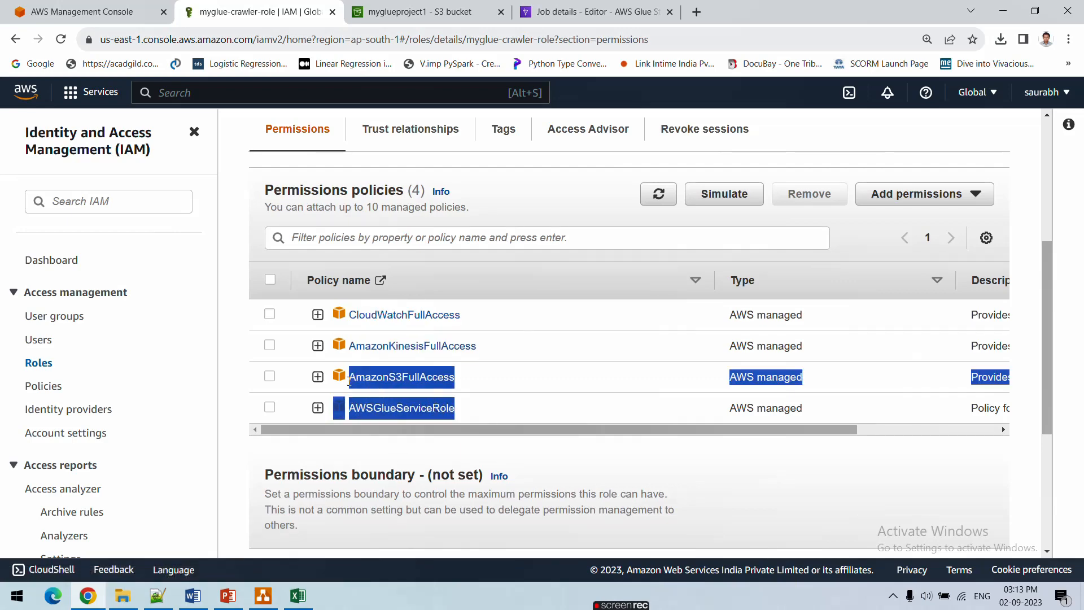
scroll(362, 454, "up", 5)
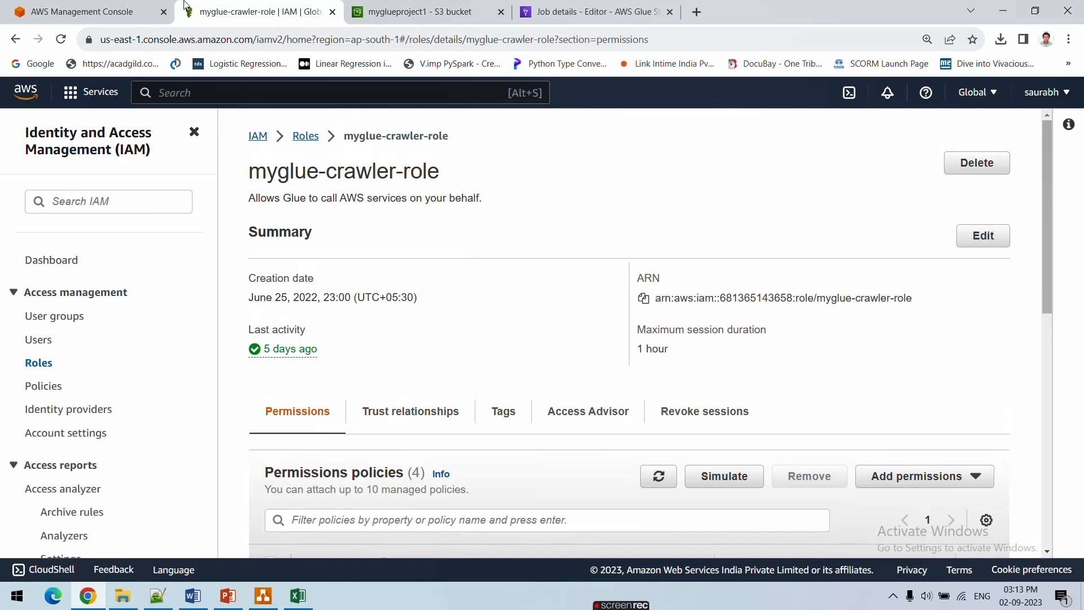
- Return to the Glue job's visual graph and read the data preview session information for the JSON source
left_click(119, 5)
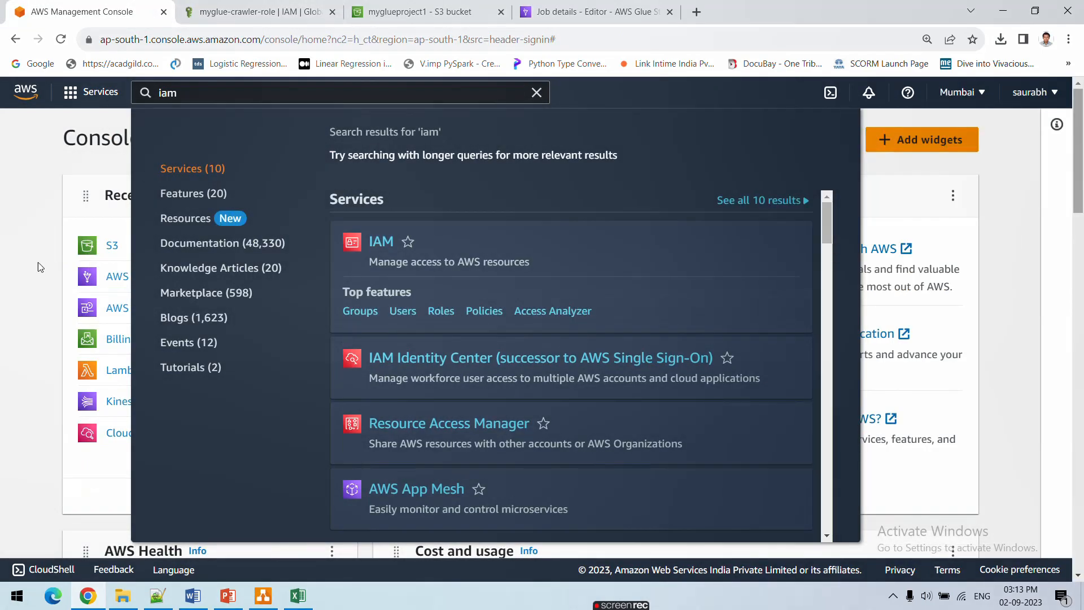
left_click(445, 6)
left_click(595, 10)
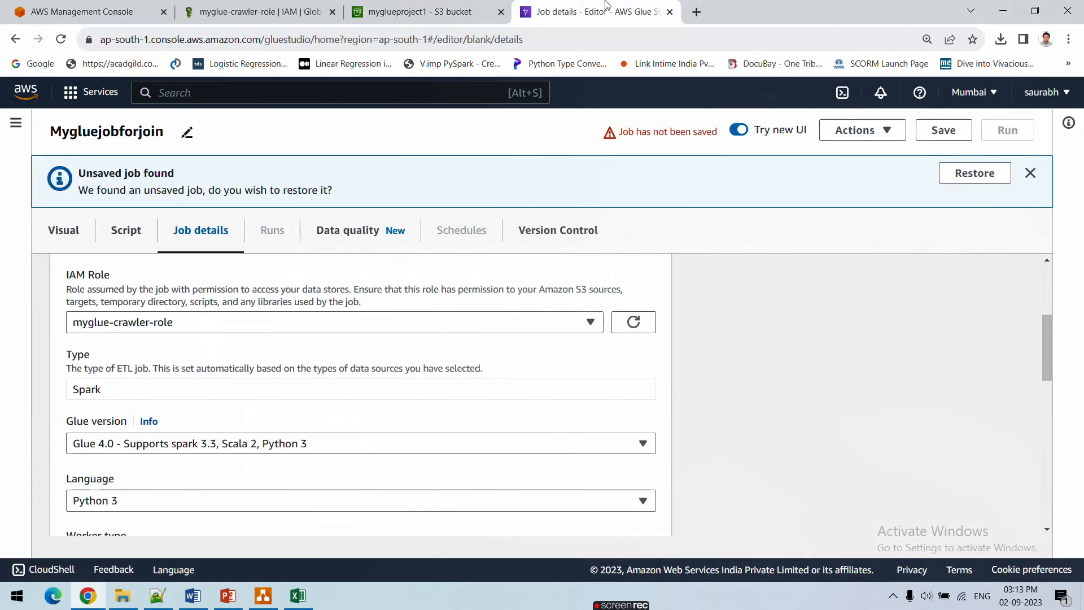
scroll(745, 368, "down", 4)
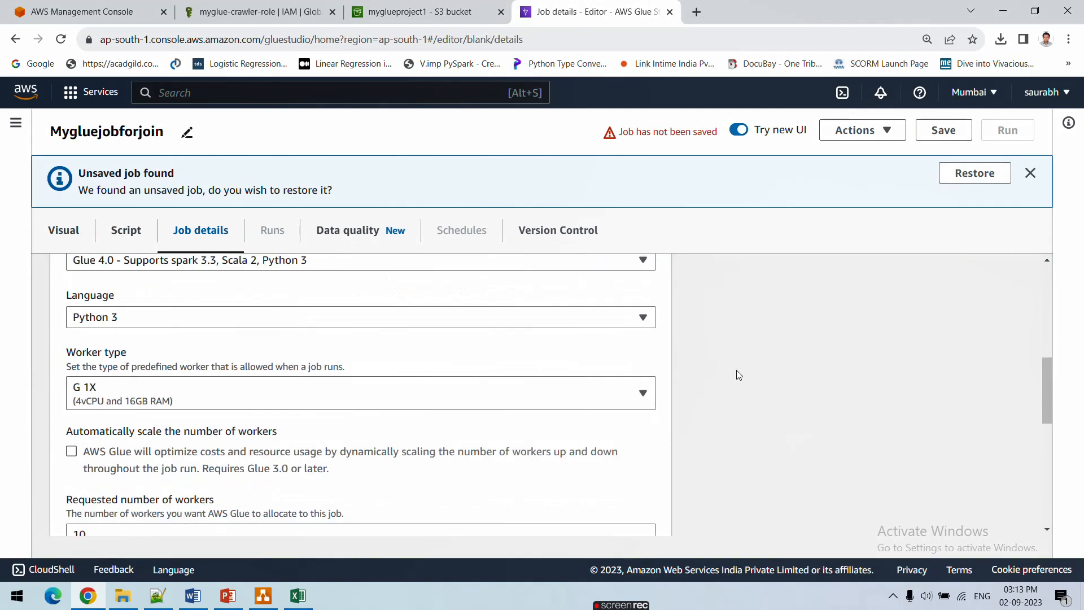
left_click(72, 236)
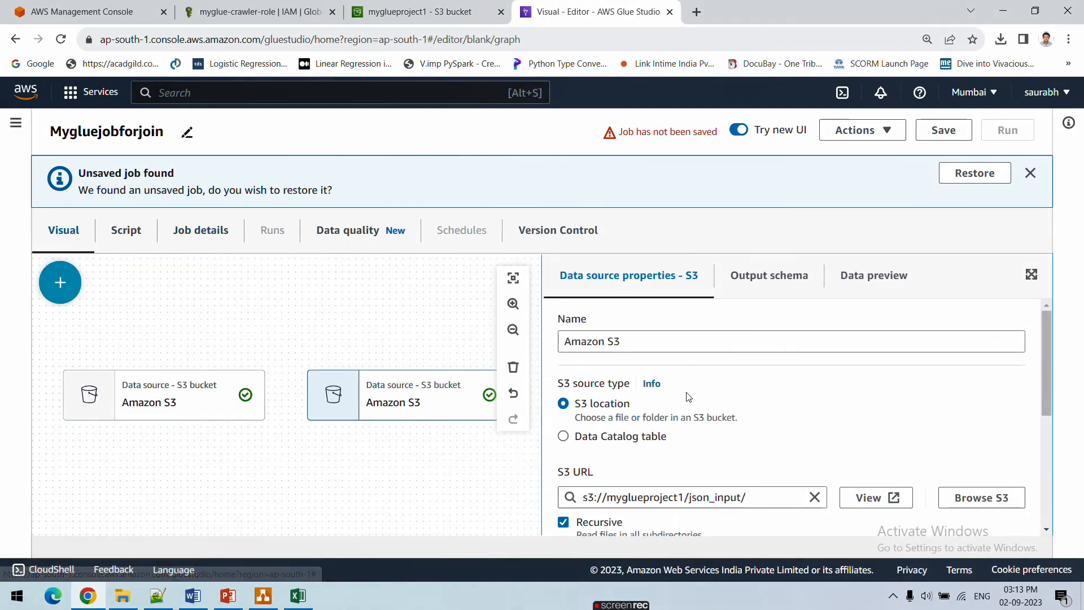
left_click(872, 277)
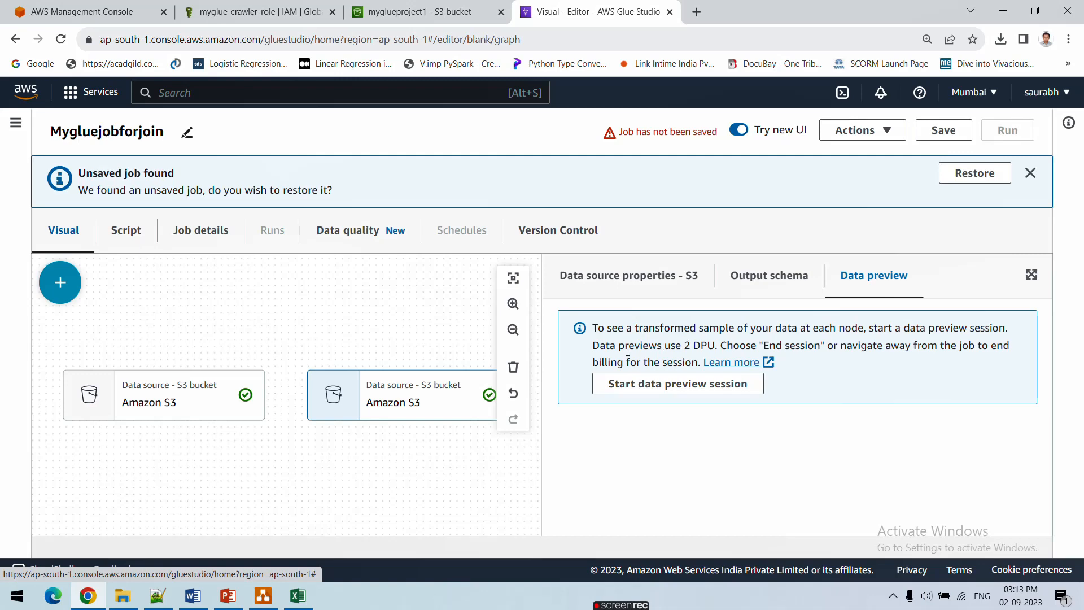
left_click_drag(592, 350, 721, 346)
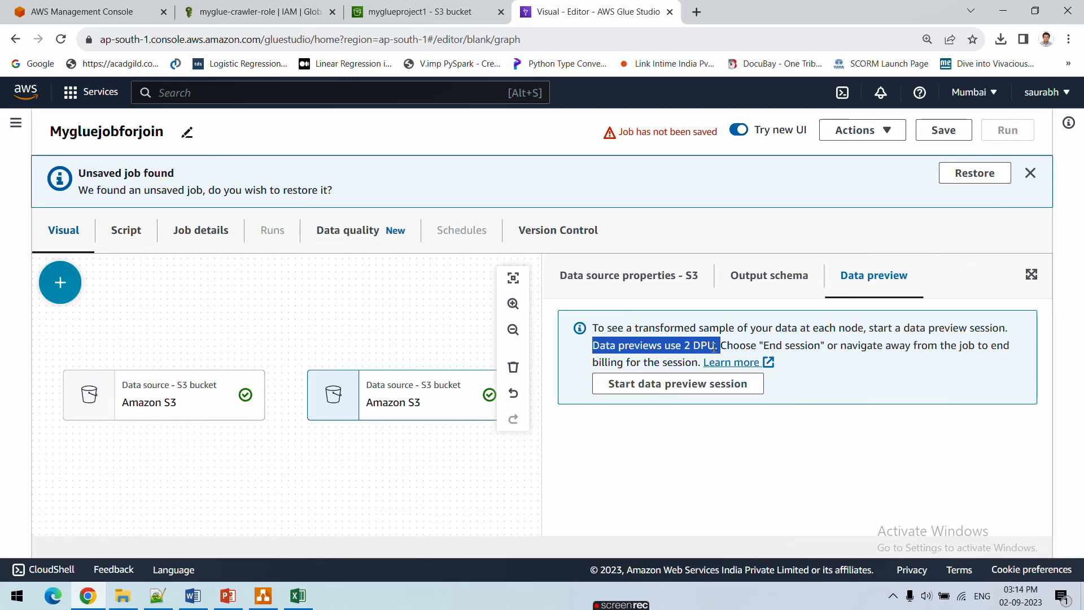
left_click(686, 346)
left_click_drag(686, 346, 704, 345)
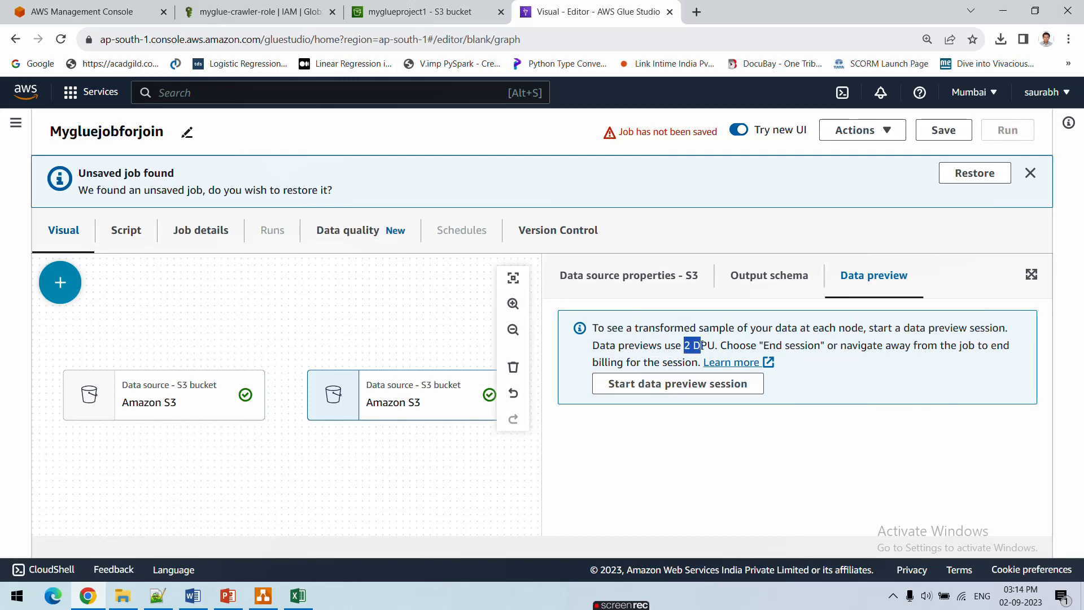
- Select the csv_input S3 source node and add a Join transform connected to it
left_click(211, 411)
left_click(318, 451)
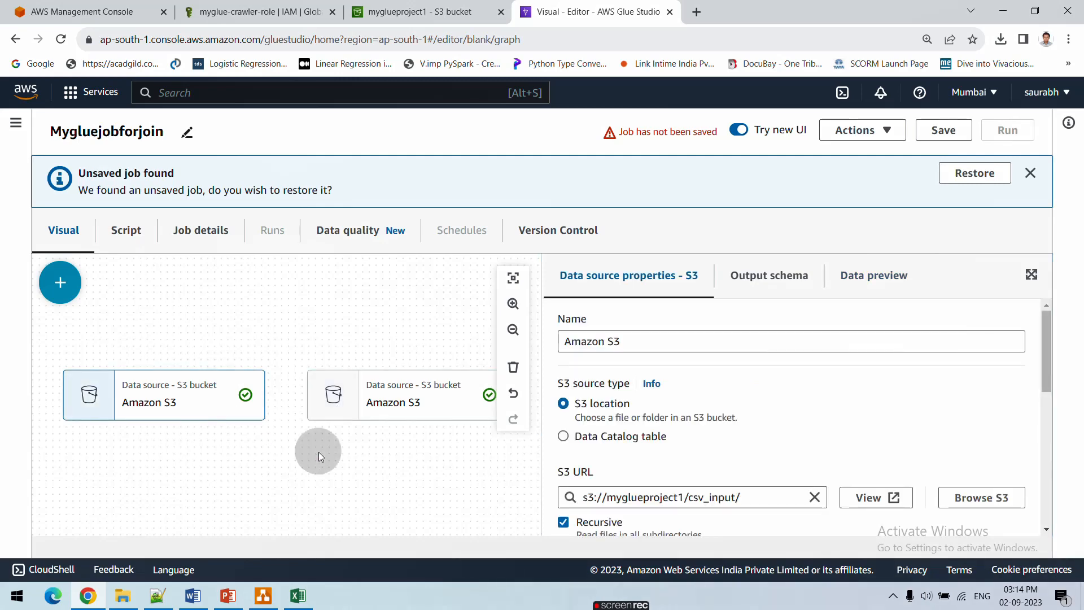
left_click(372, 412)
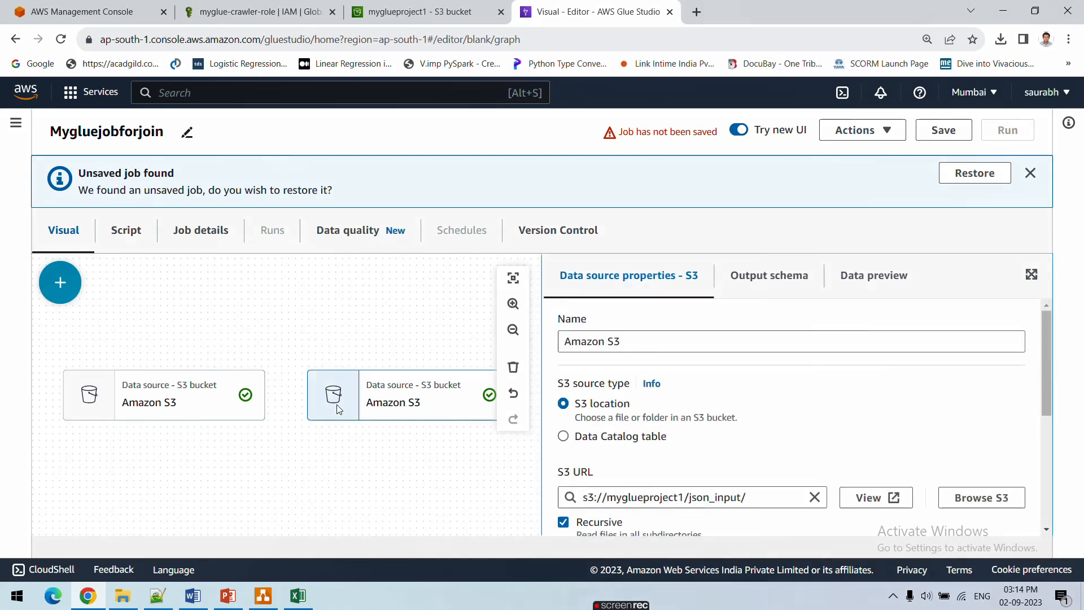
left_click(229, 407)
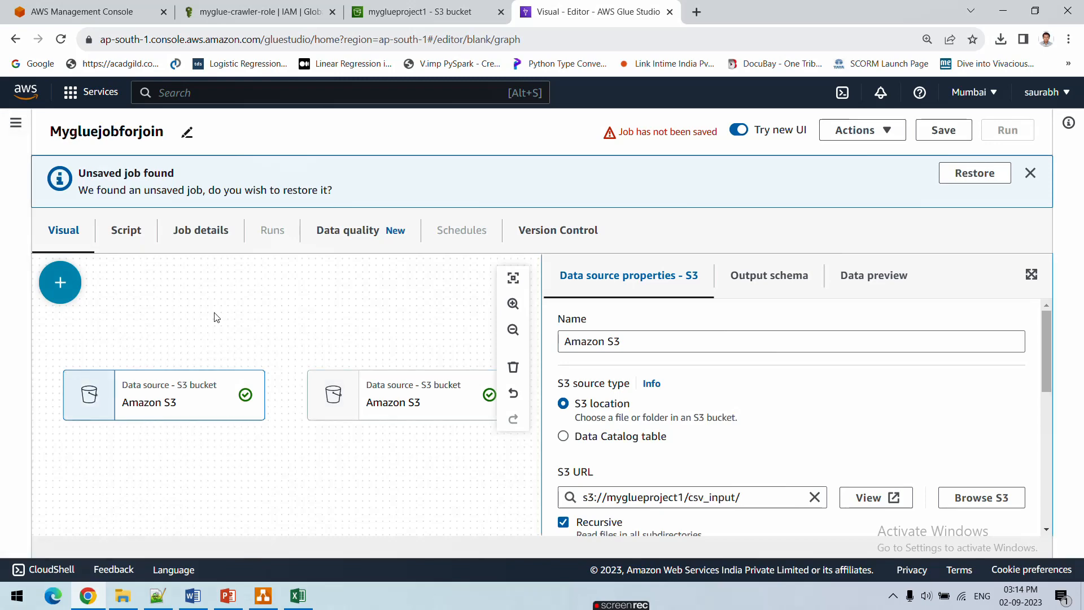
left_click(62, 284)
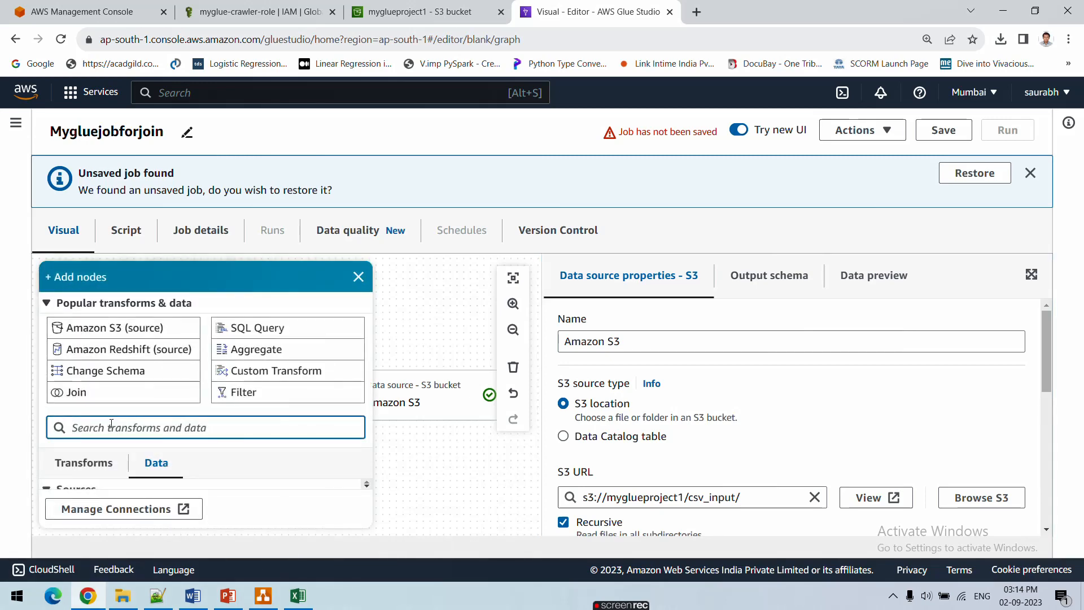
type("join")
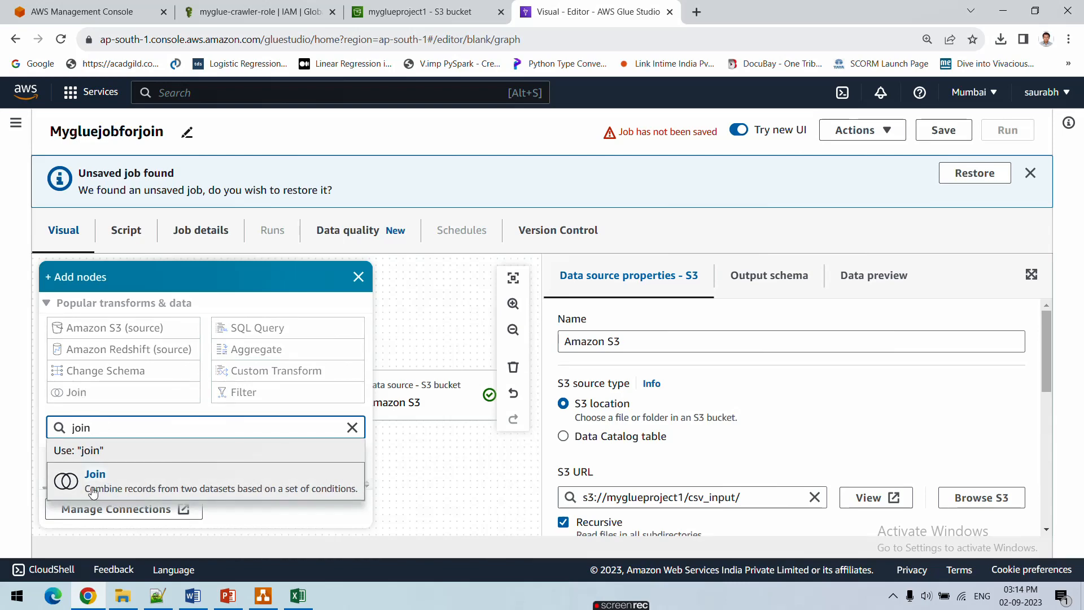
left_click(136, 485)
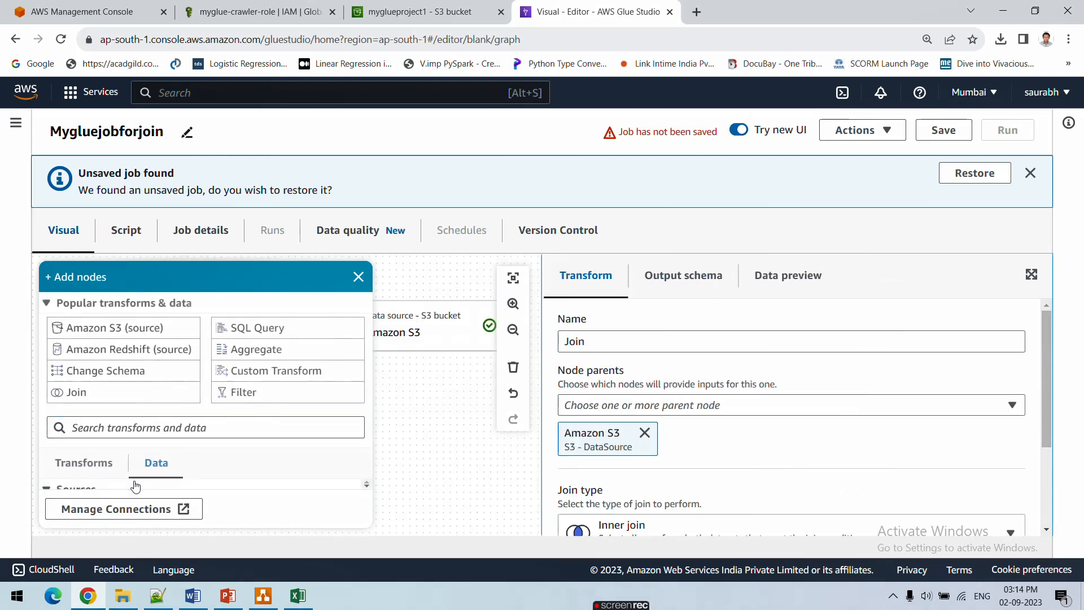
left_click(461, 414)
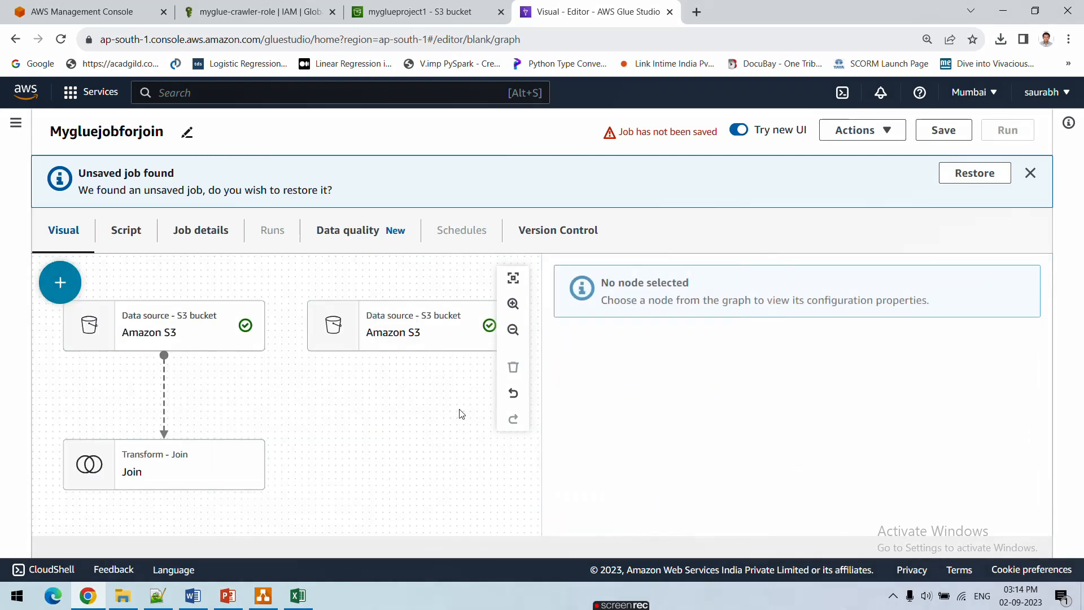
- Examine the Join node's parent setting and how the csv_input and json_input sources are linked to it
left_click(195, 335)
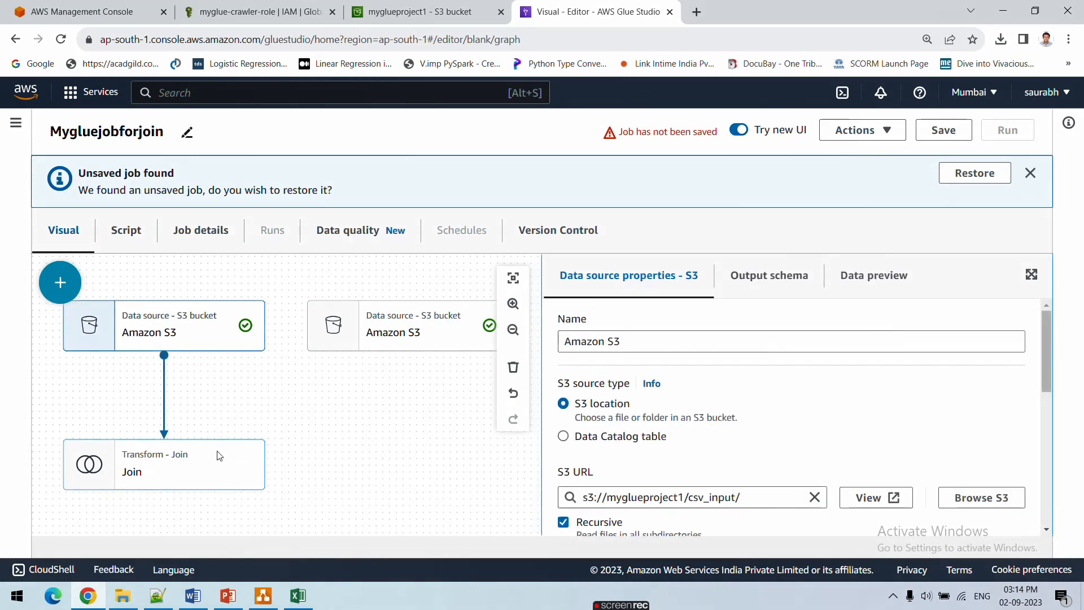
left_click(214, 470)
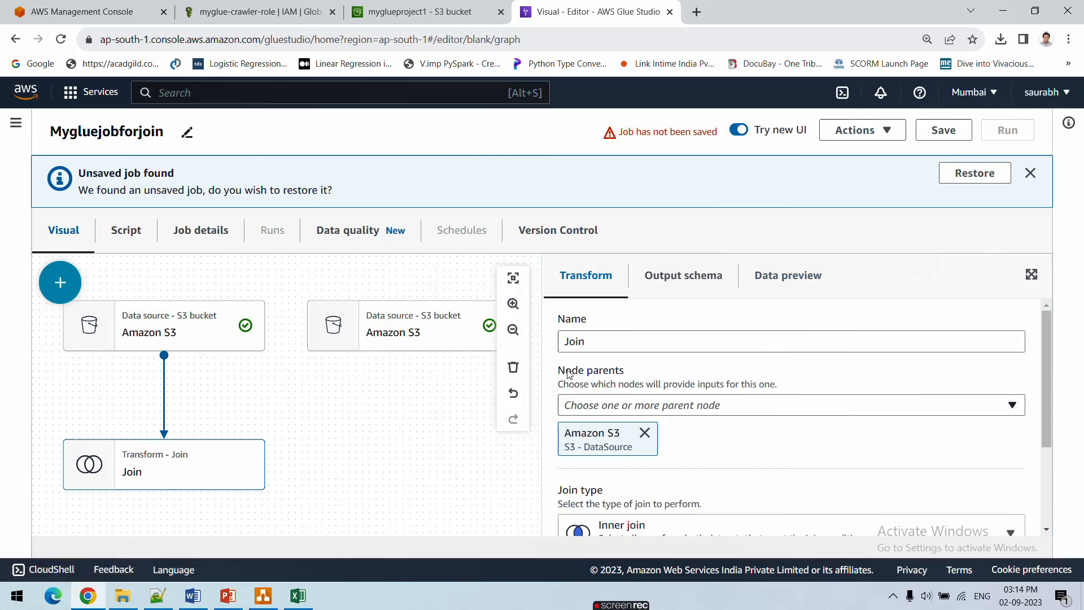
left_click_drag(568, 373, 626, 374)
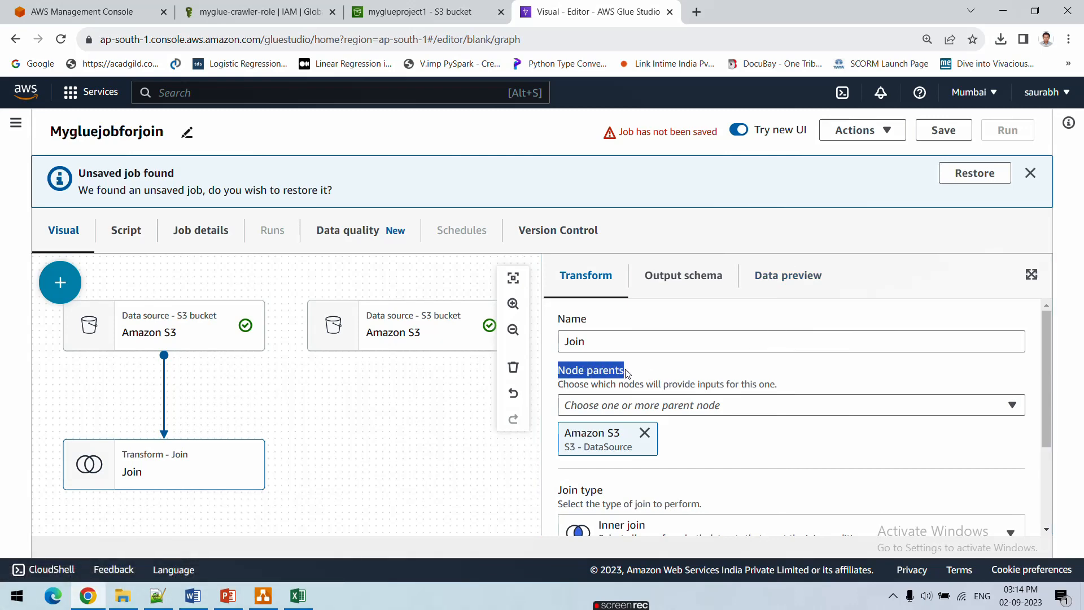
left_click(170, 333)
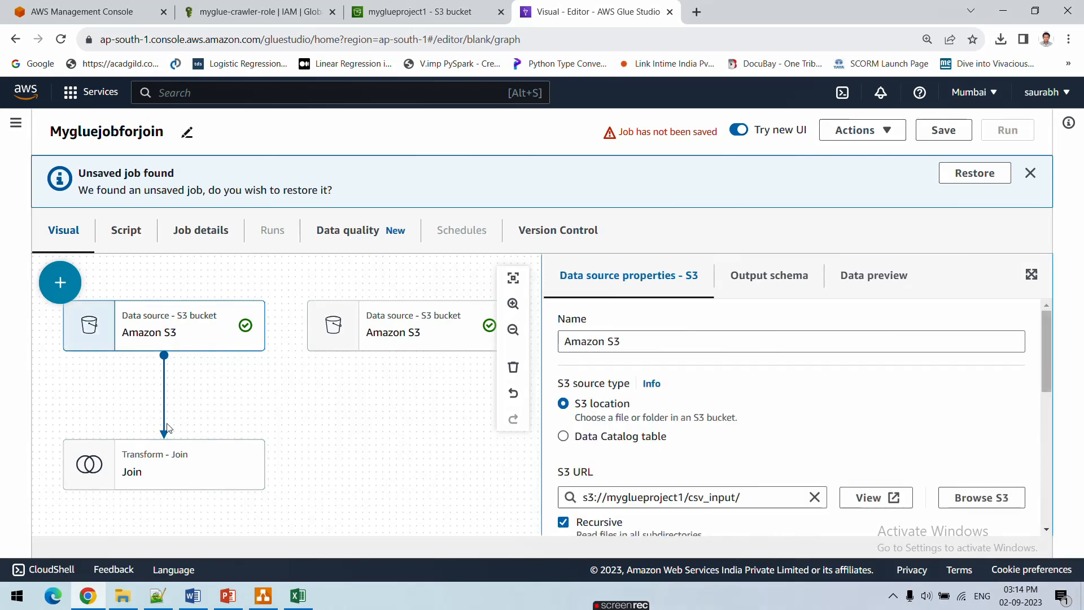
left_click(178, 454)
left_click(410, 328)
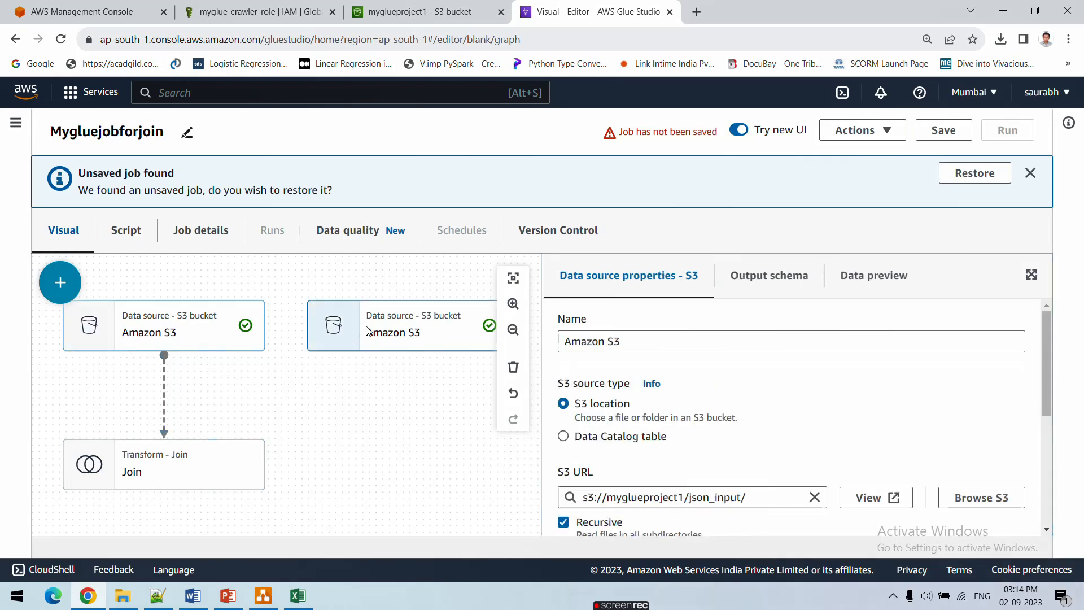
left_click(194, 330)
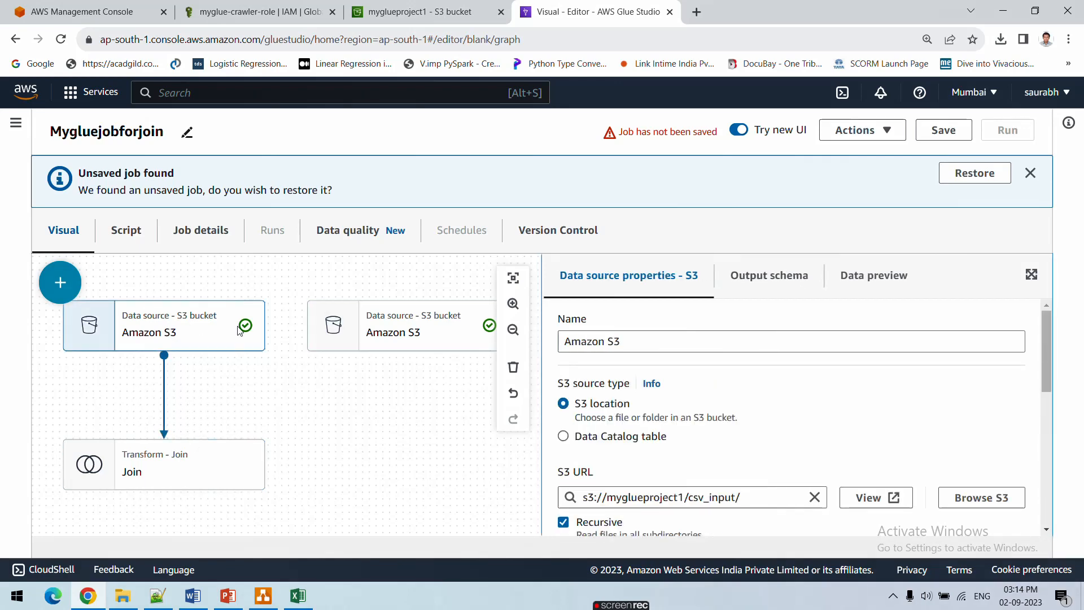
left_click(391, 332)
left_click(164, 403)
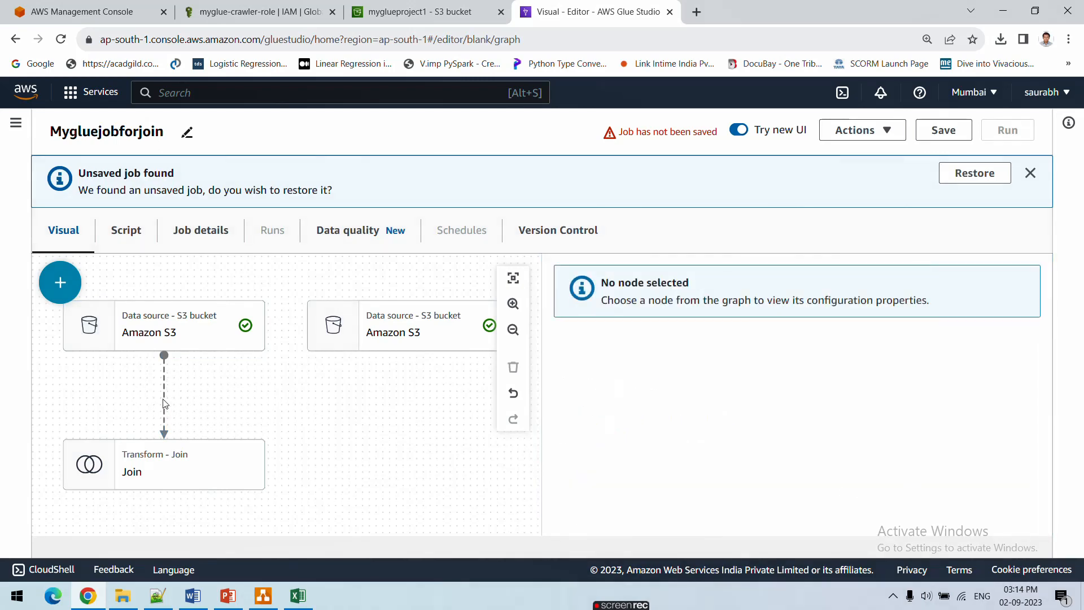
- Remove the Amazon S3 parent from the Join node, leaving it unconnected in the graph
left_click(168, 458)
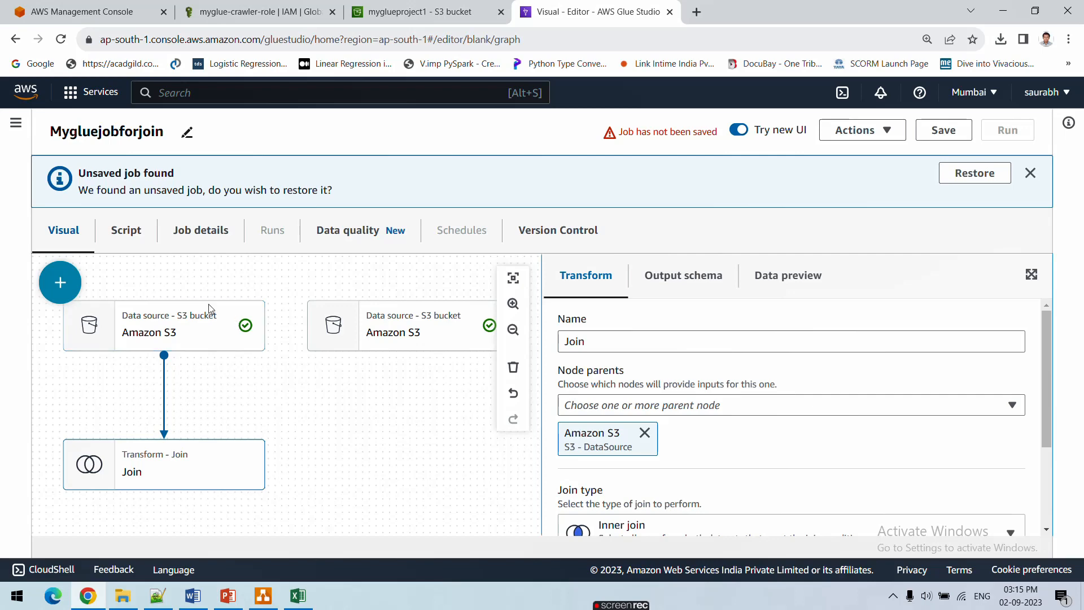
left_click(644, 434)
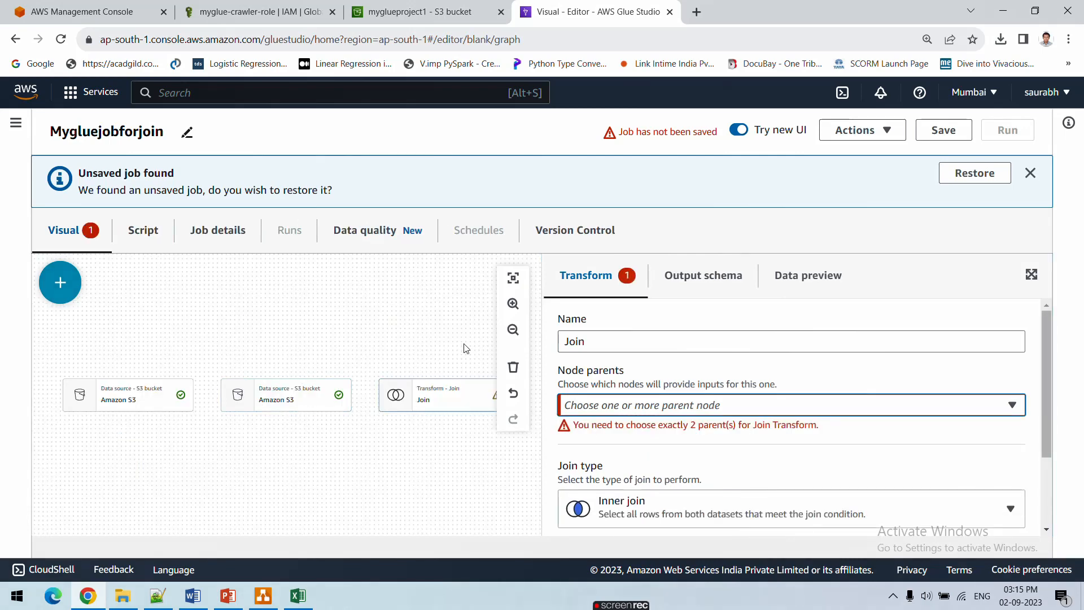
left_click(513, 303)
left_click(513, 304)
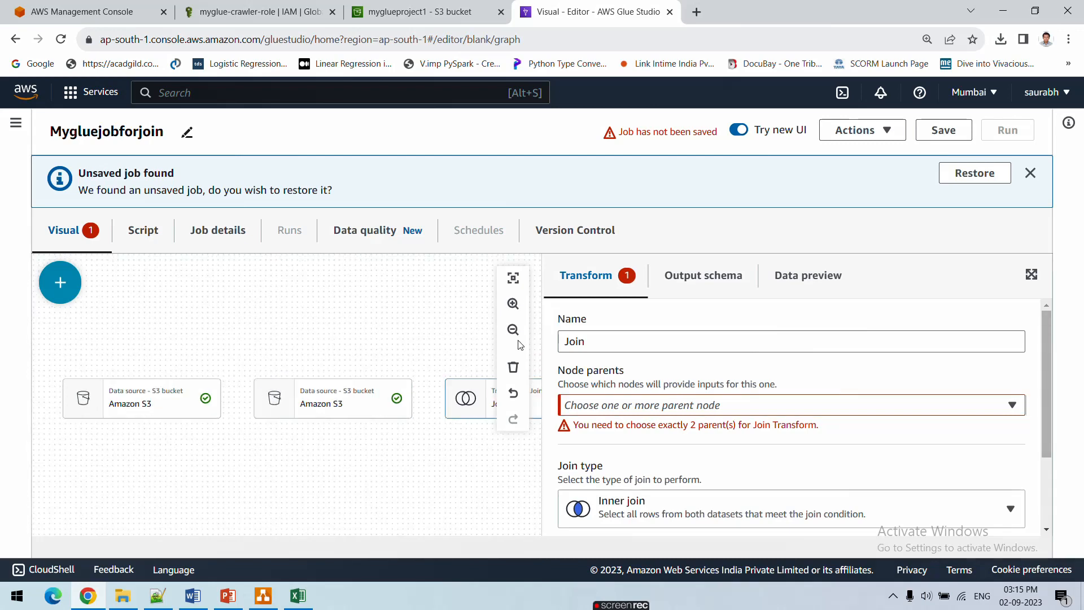
left_click(513, 329)
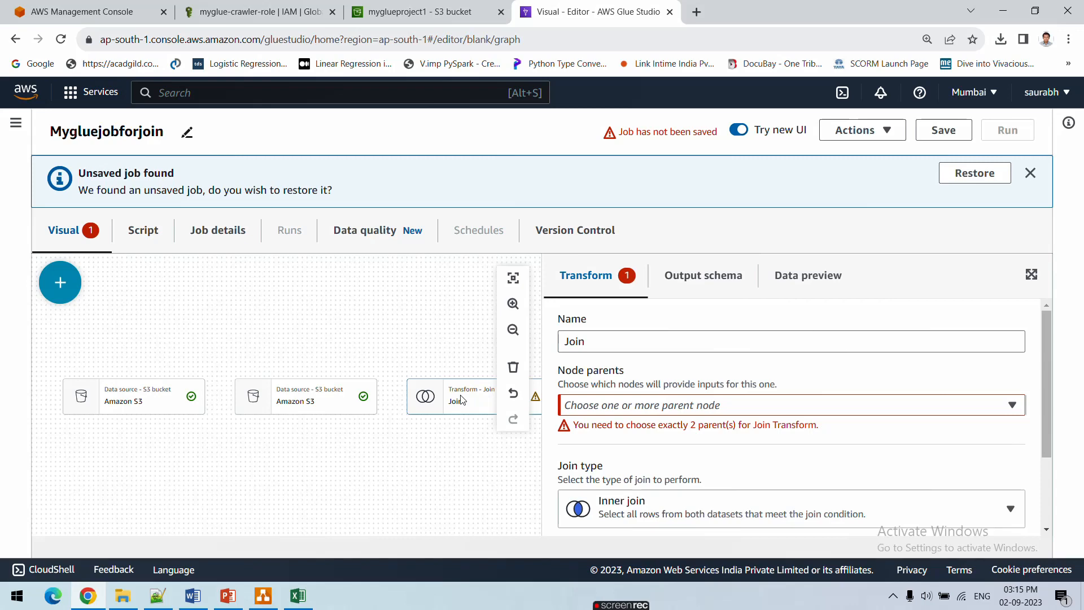
- Set both Amazon S3 data sources, csv_input and json_input, as the Join node's parents
left_click(165, 401)
left_click(312, 407)
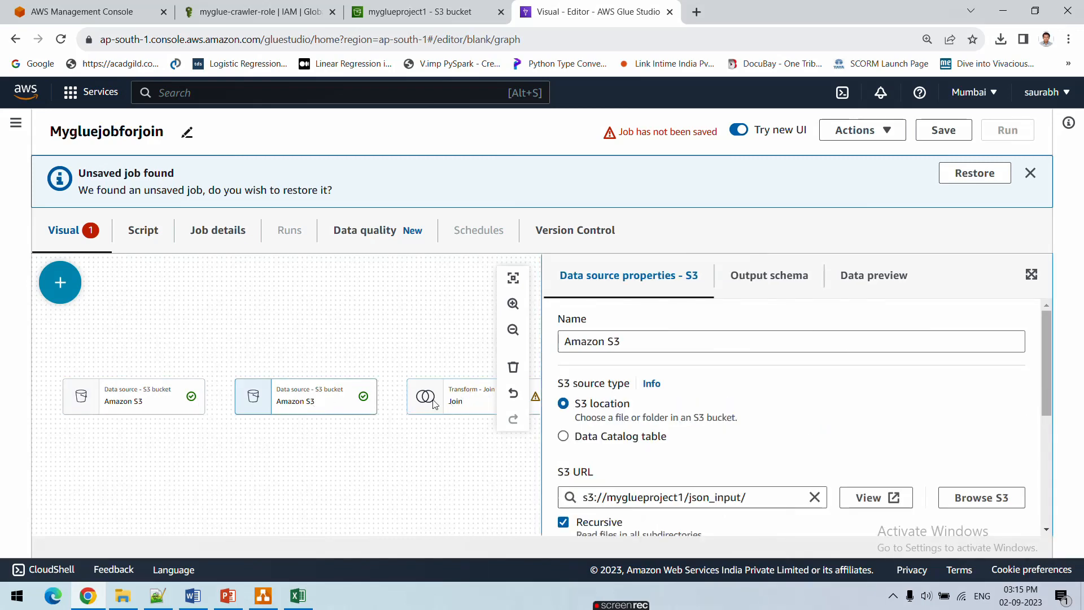
left_click(465, 405)
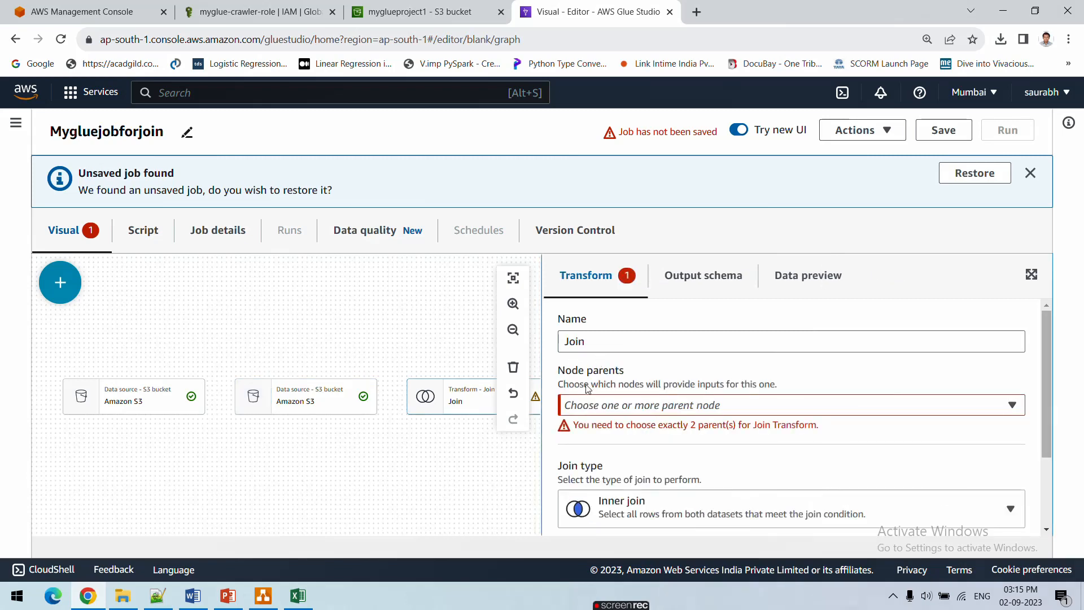
left_click(592, 406)
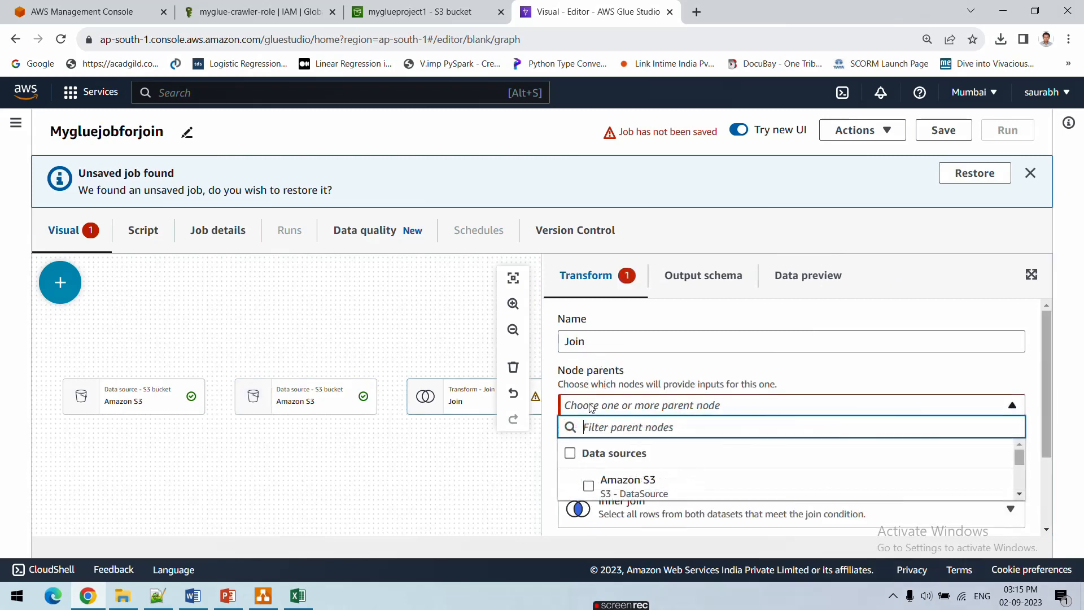
scroll(648, 466, "down", 2)
scroll(648, 465, "up", 2)
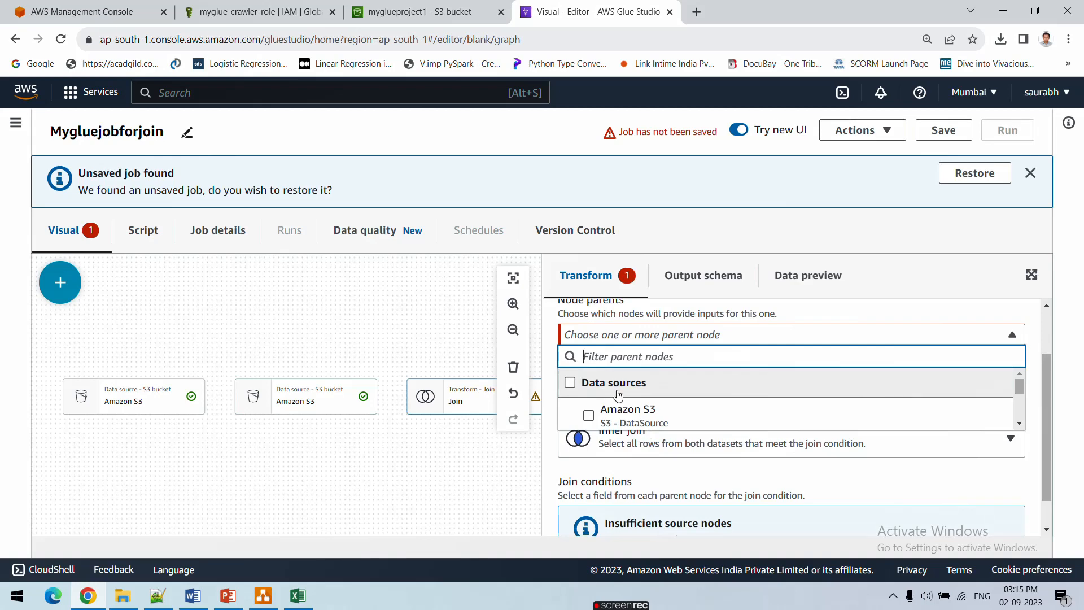
scroll(615, 395, "down", 2)
scroll(604, 395, "up", 2)
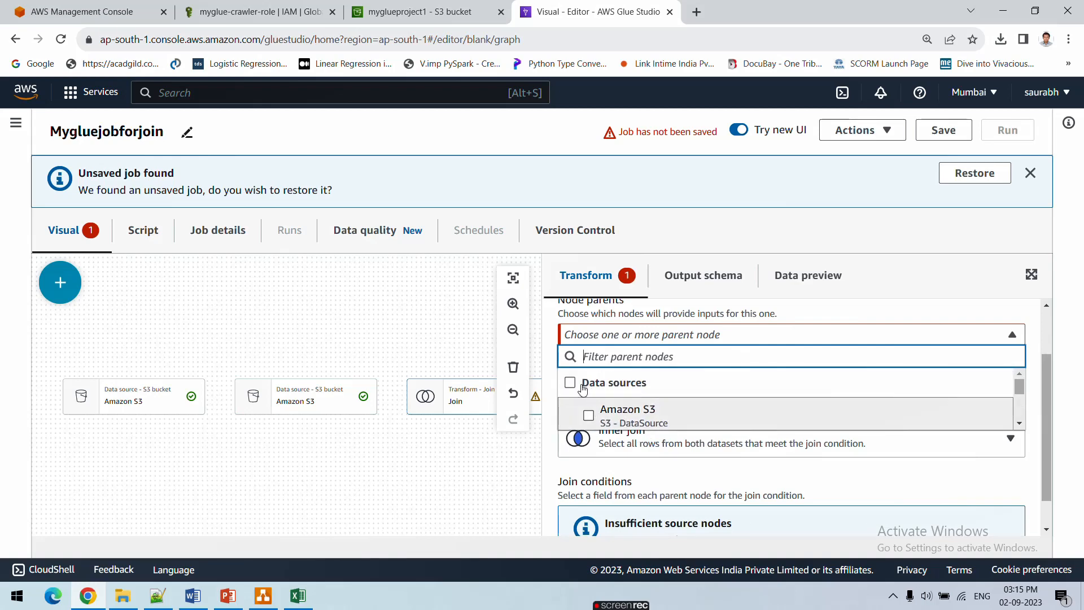
scroll(575, 395, "down", 1)
left_click(589, 384)
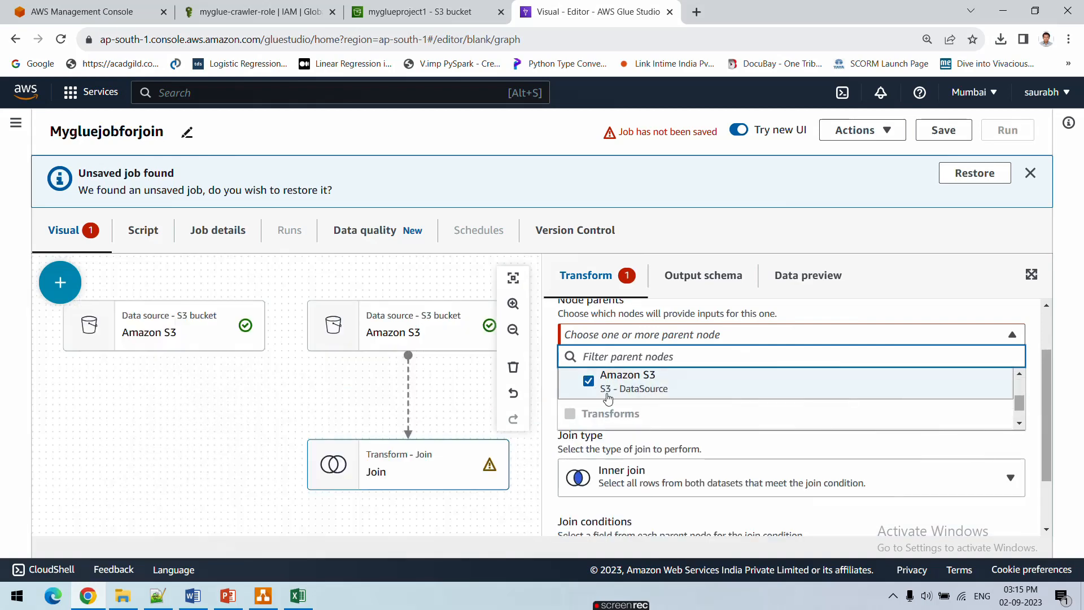
scroll(597, 395, "up", 1)
left_click(600, 415)
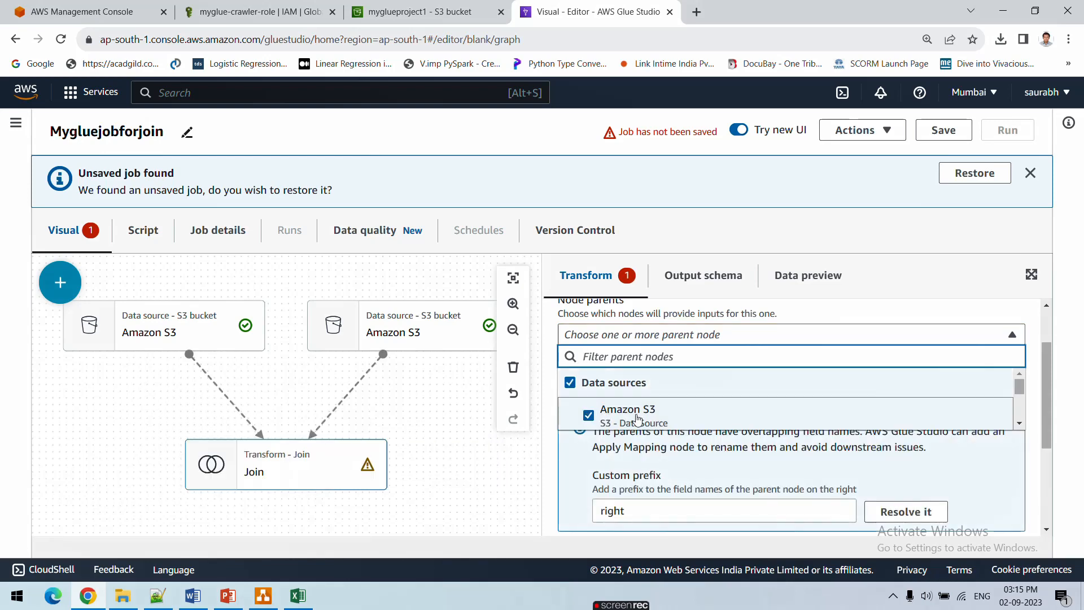
scroll(644, 418, "down", 1)
scroll(646, 412, "up", 1)
left_click(305, 456)
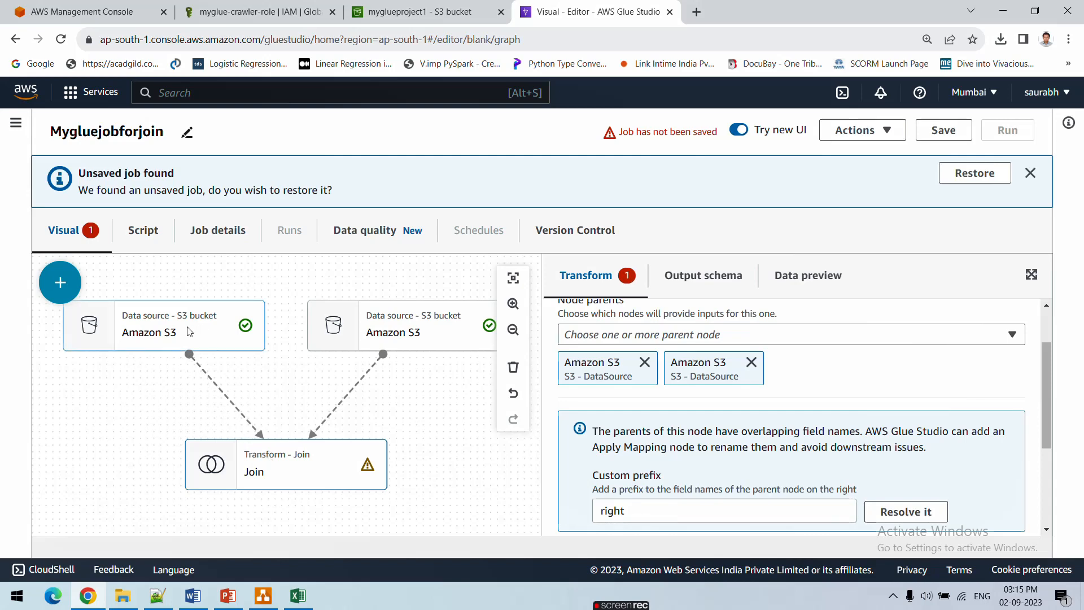
- Rename the csv_input S3 source node to Amazon CSV S3
left_click(190, 331)
left_click(592, 344)
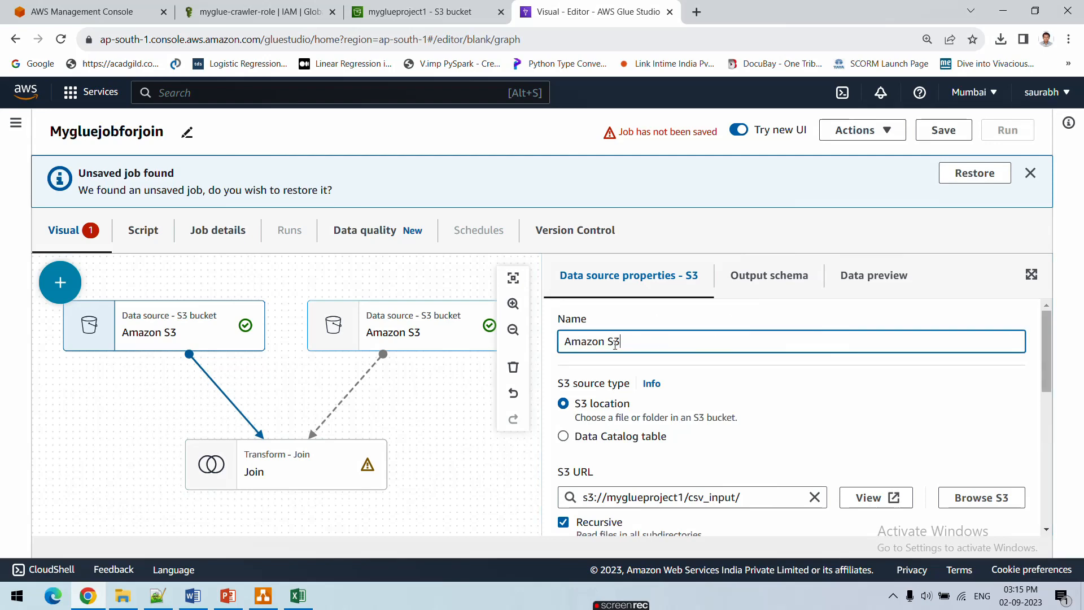
left_click(606, 343)
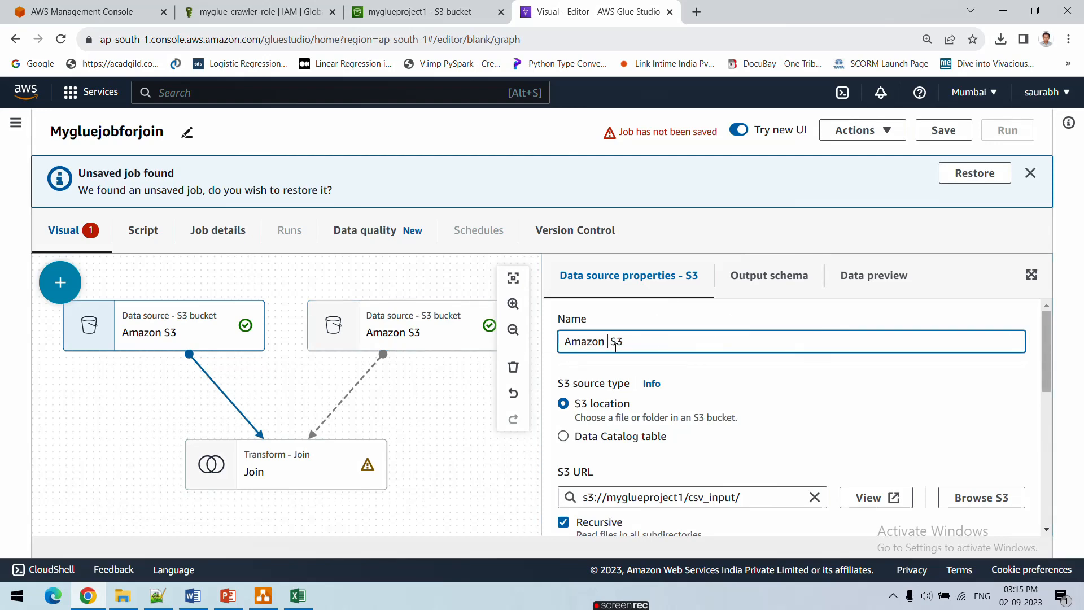
type("CSV")
- Rename the json_input S3 source node to Amazon JSON S3
left_click(441, 333)
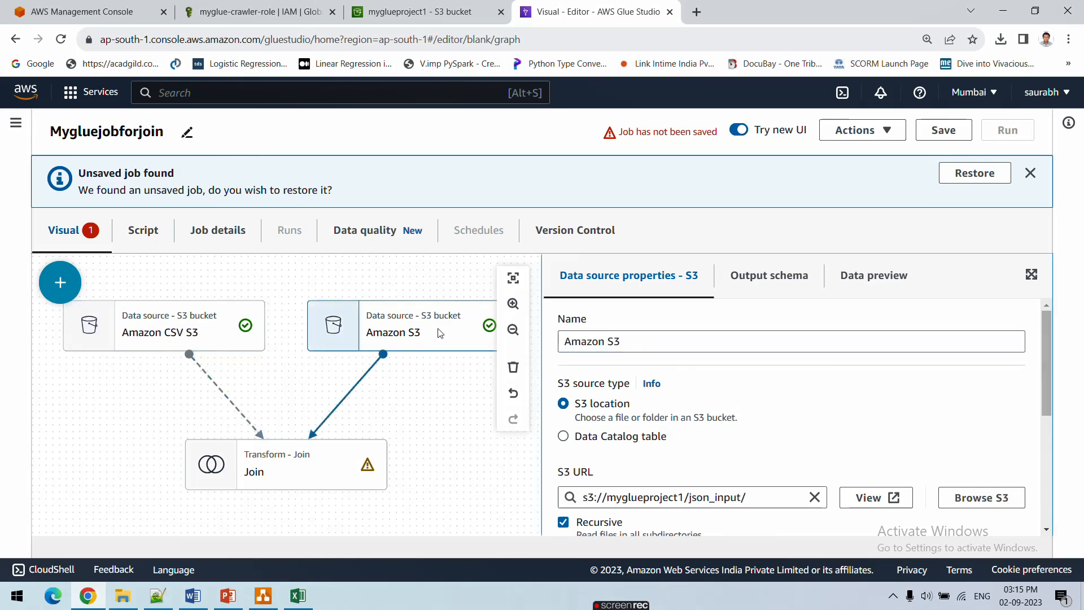
left_click(608, 341)
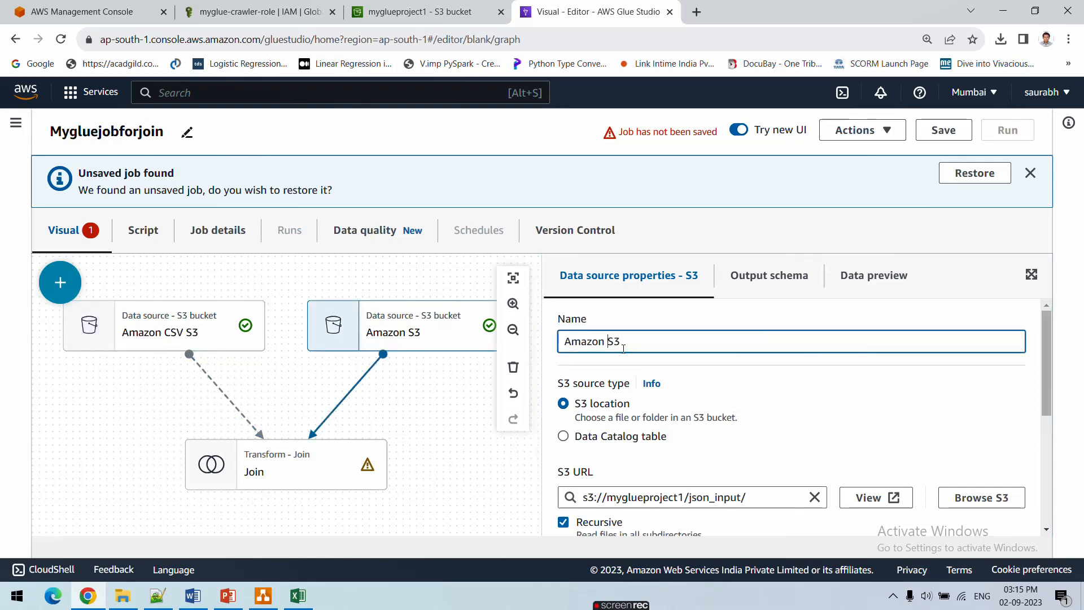
type("JSON")
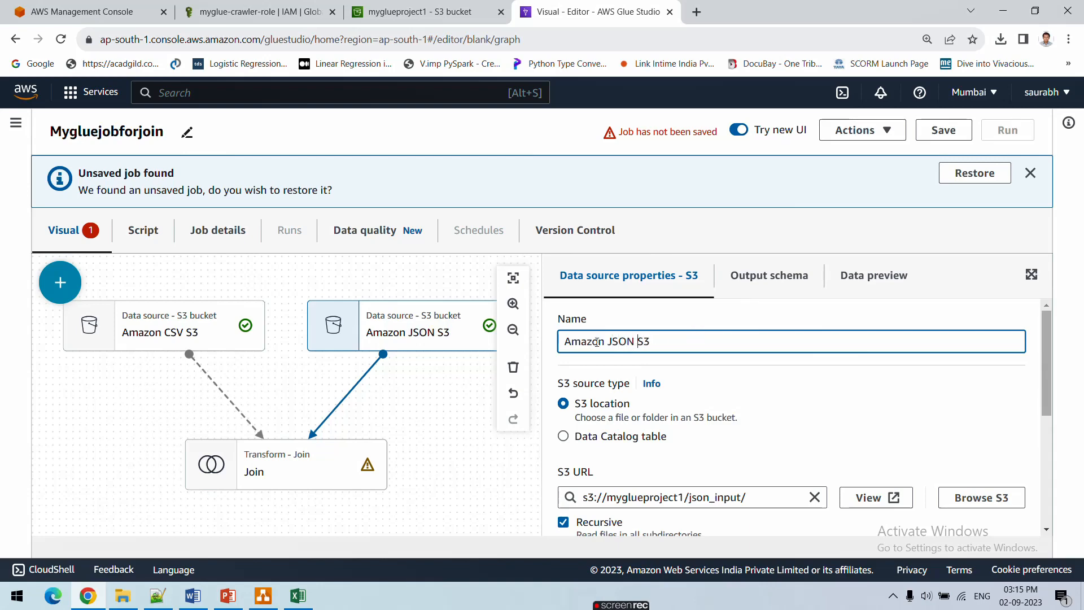
left_click(228, 339)
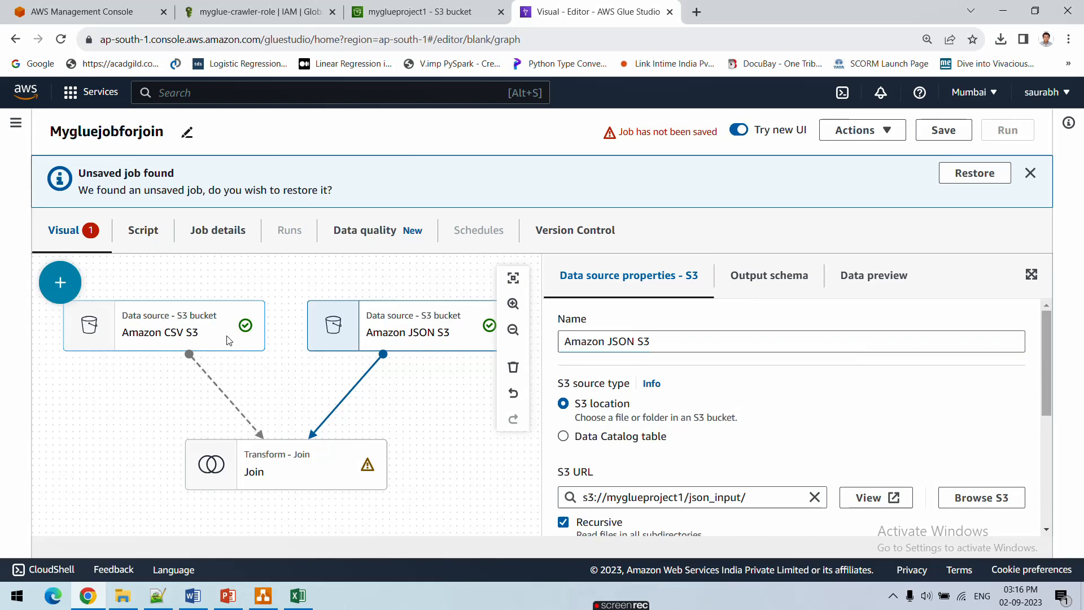
left_click(425, 330)
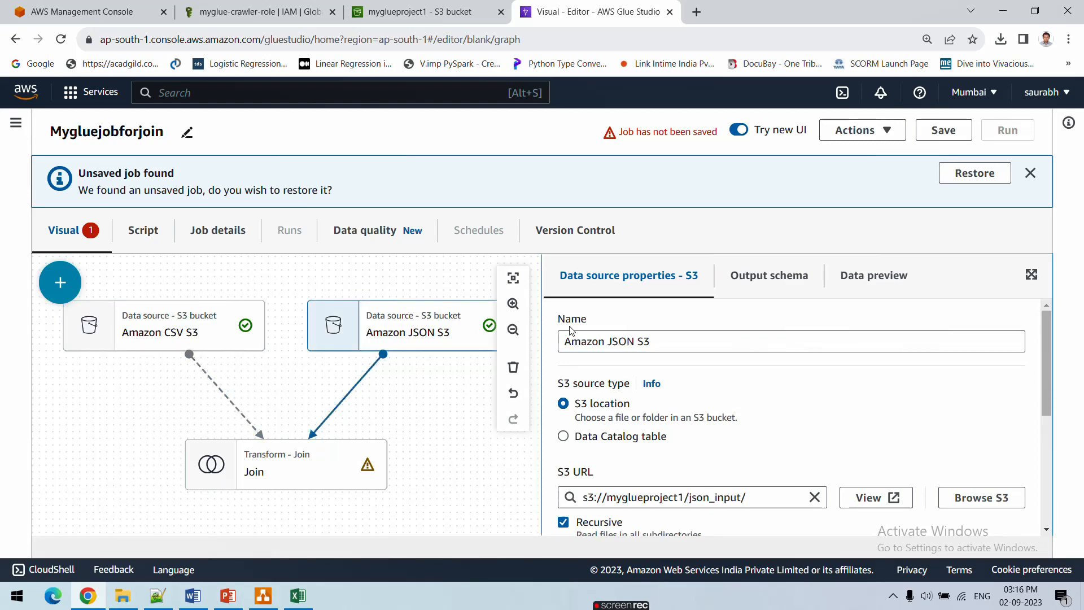
- Review the Join node's settings, and compare the id fields in emp_data in Excel and json_data1.json in Notepad++
left_click(286, 479)
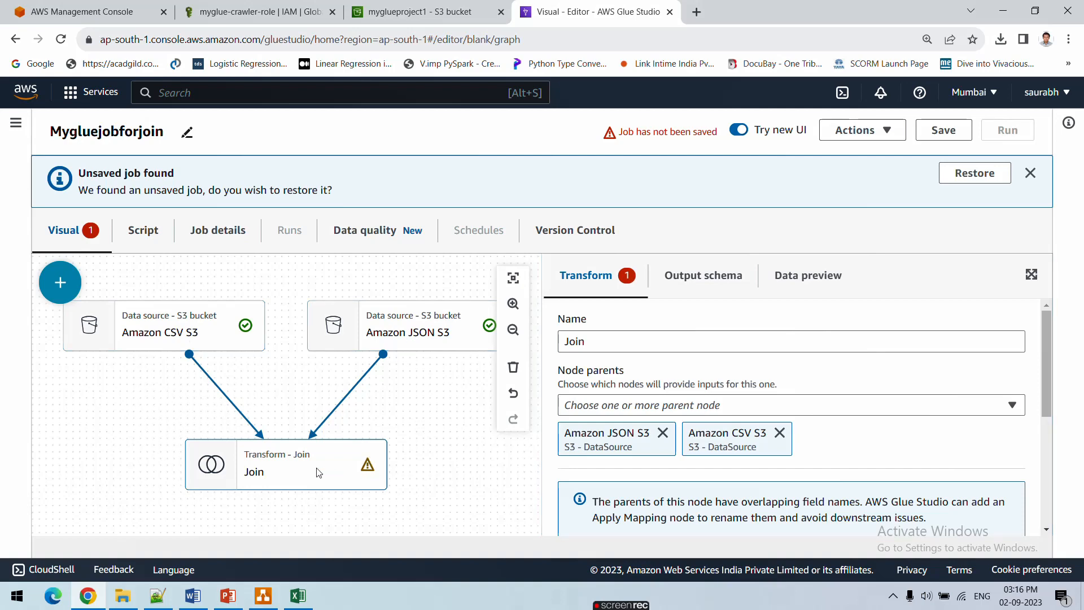
scroll(643, 448, "down", 3)
scroll(645, 449, "down", 1)
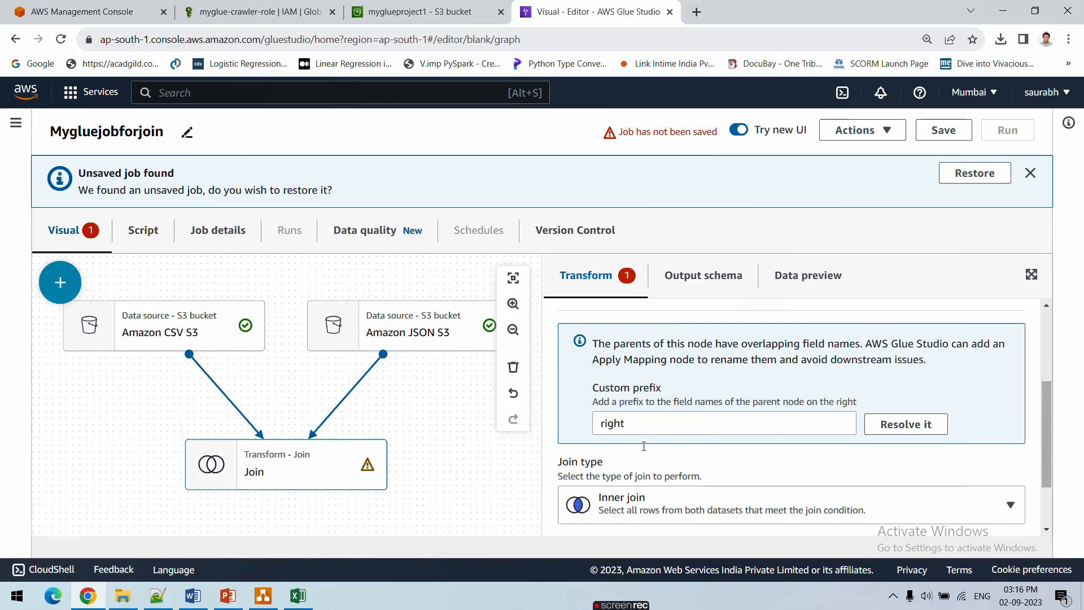
scroll(644, 420, "down", 1)
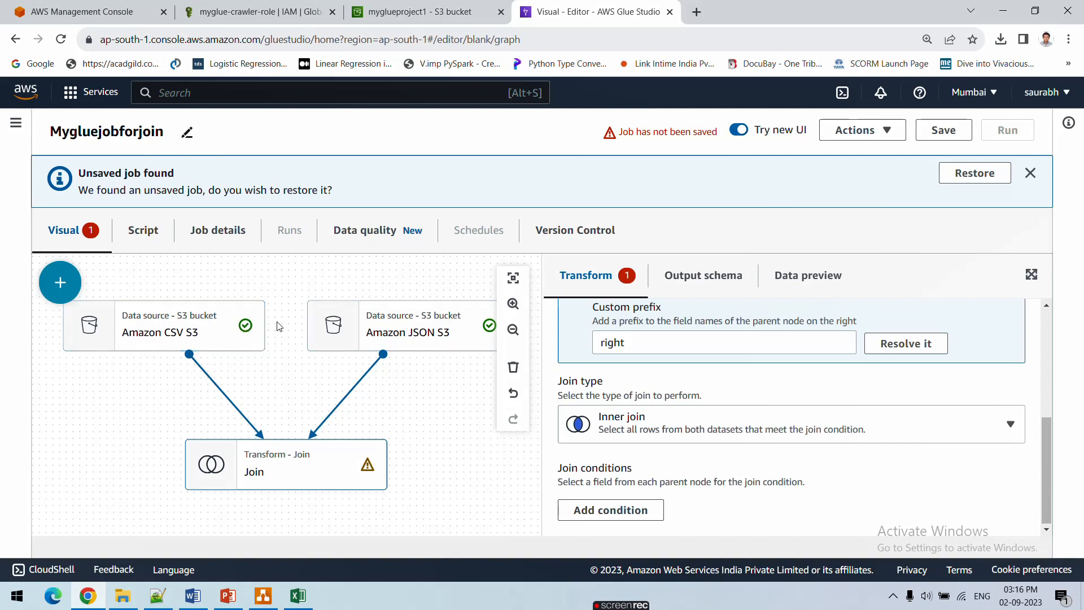
left_click(298, 596)
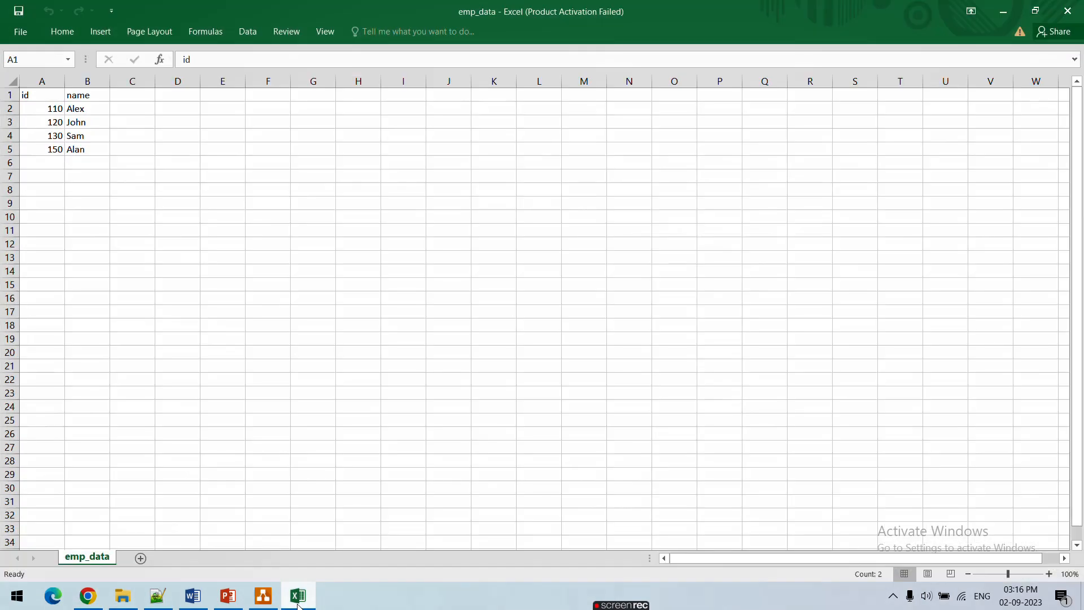
left_click(42, 81)
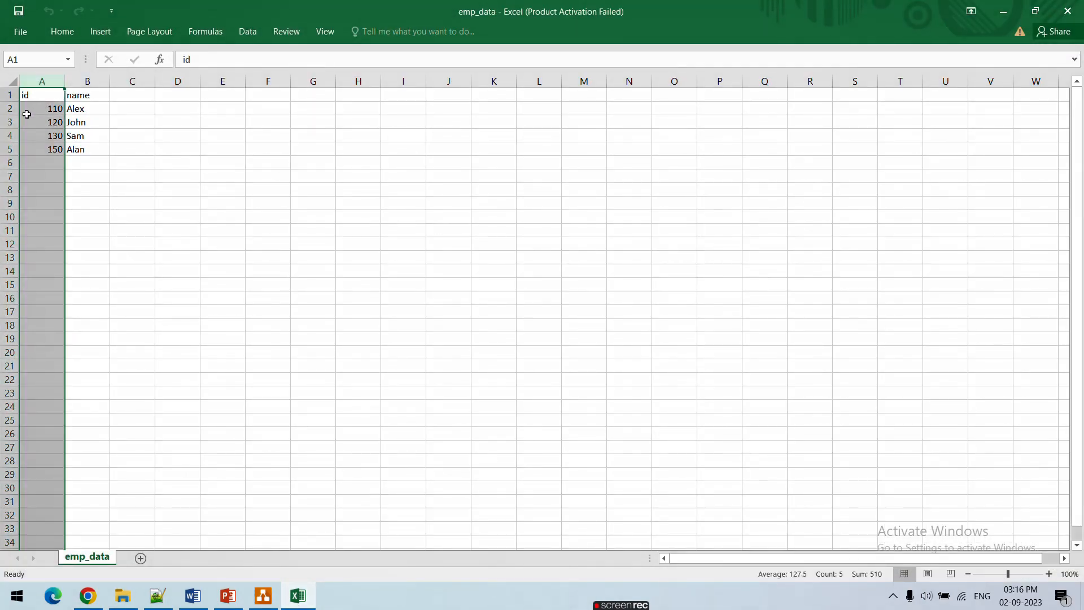
left_click(173, 596)
left_click(103, 94)
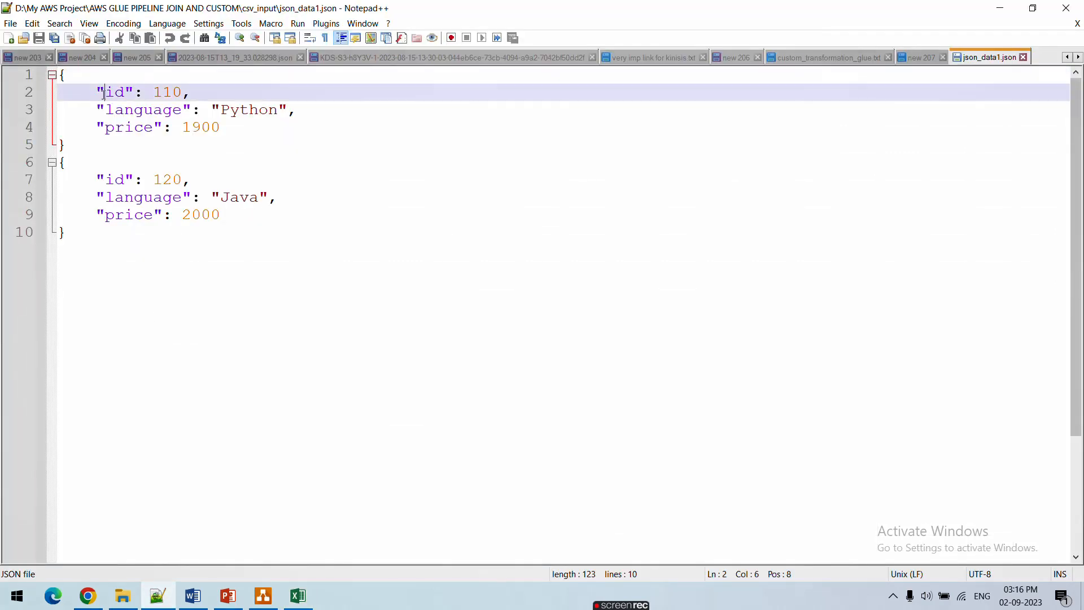
double_click(167, 92)
double_click(167, 179)
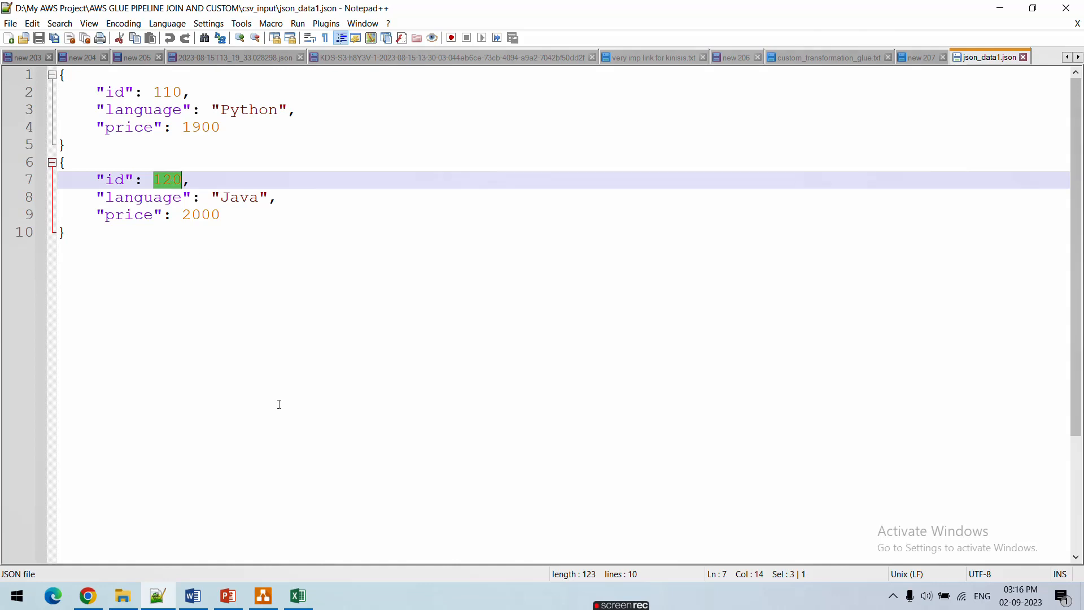
left_click(298, 598)
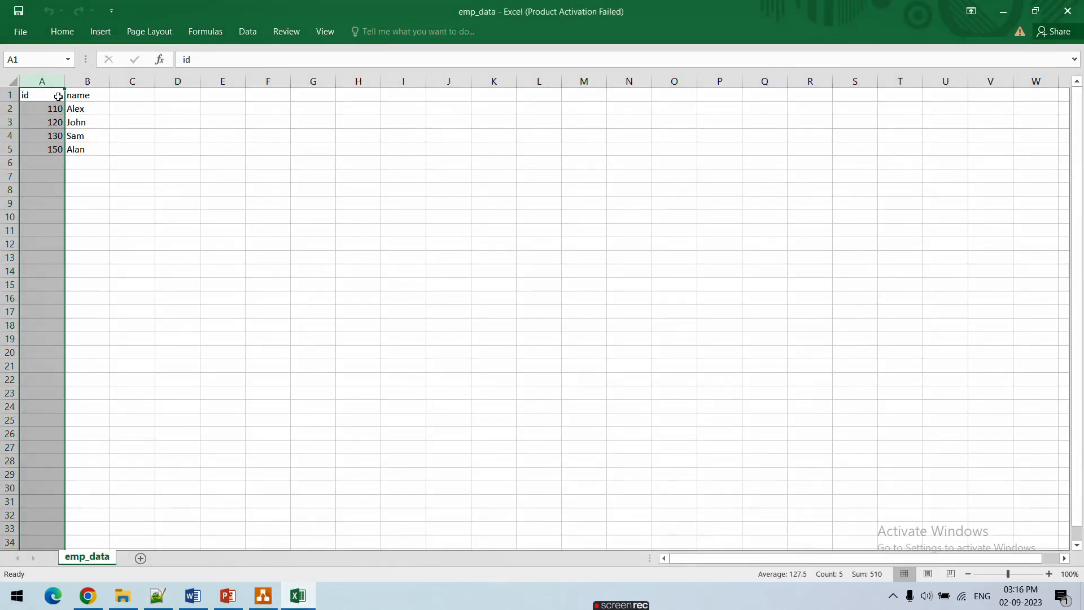
left_click(78, 108)
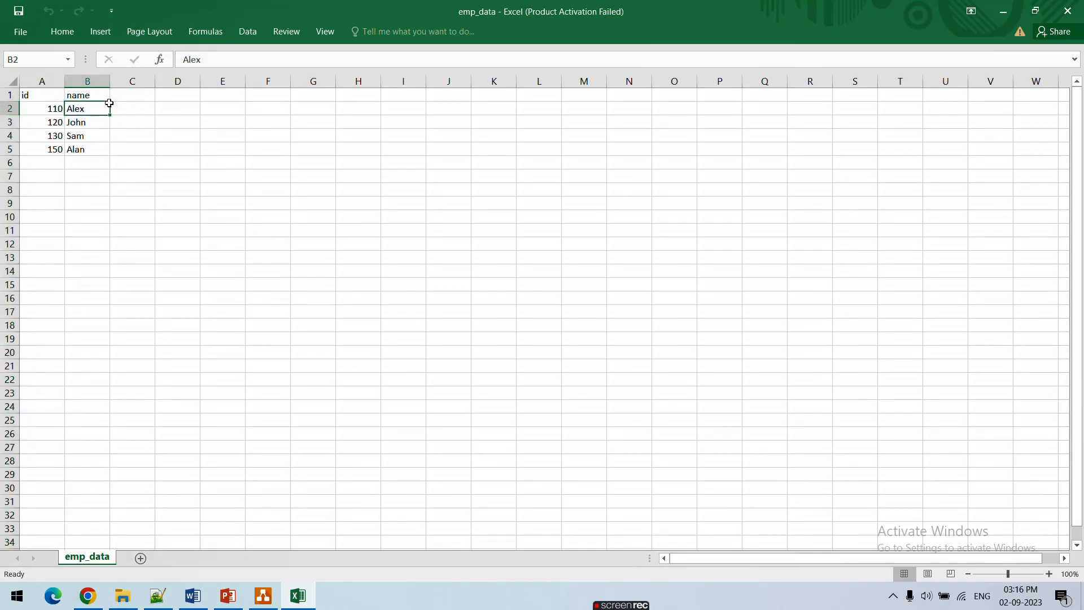
- Return to Glue Studio in Chrome and add a join condition matching id from Amazon JSON S3 with id from Amazon CSV S3
left_click(90, 600)
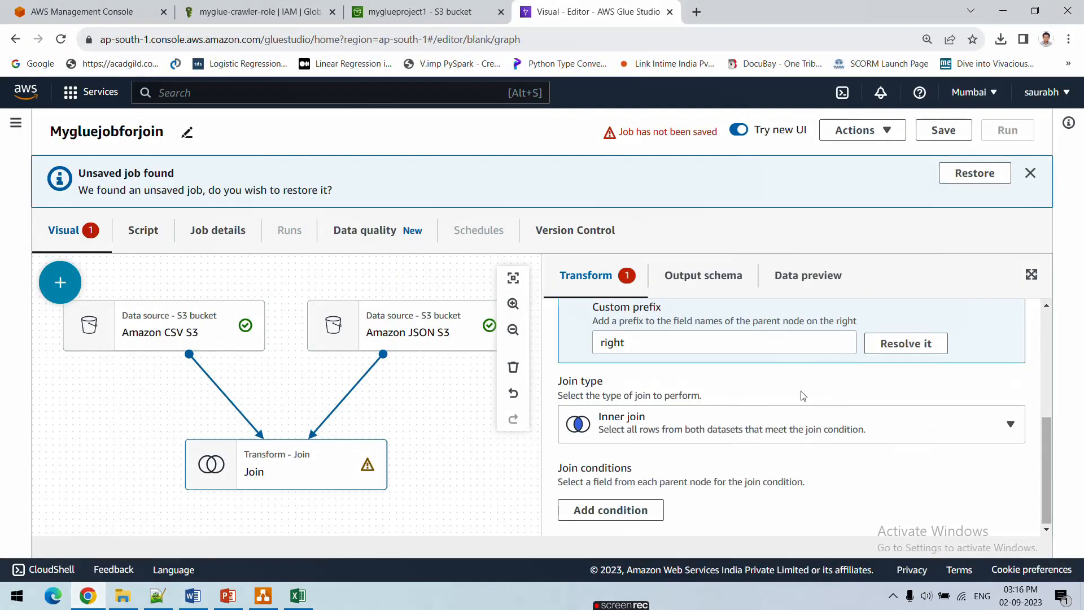
left_click(603, 509)
scroll(652, 469, "down", 2)
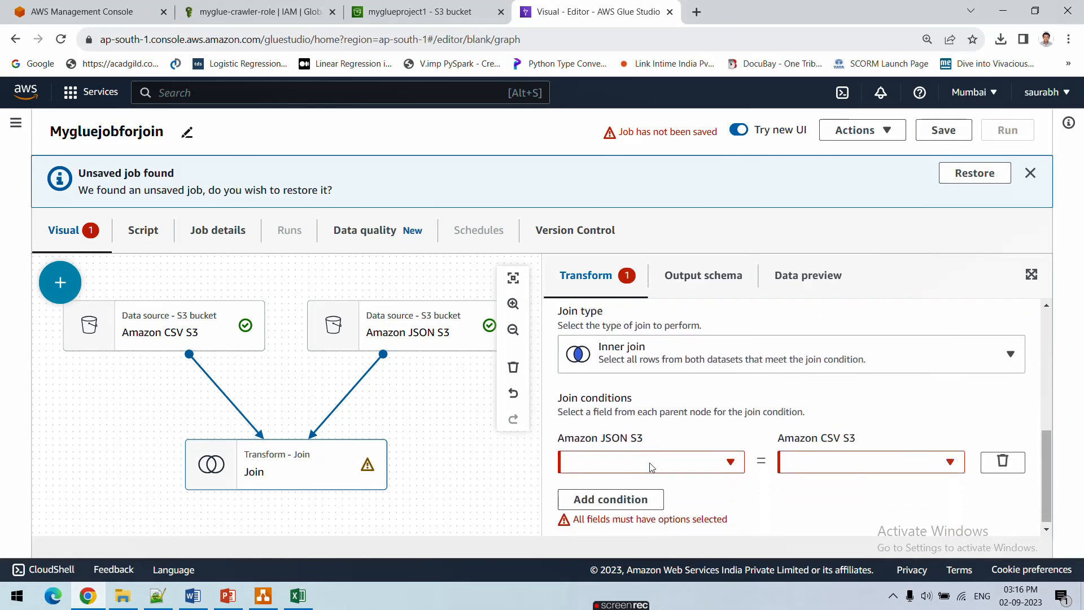
left_click(698, 462)
left_click(622, 414)
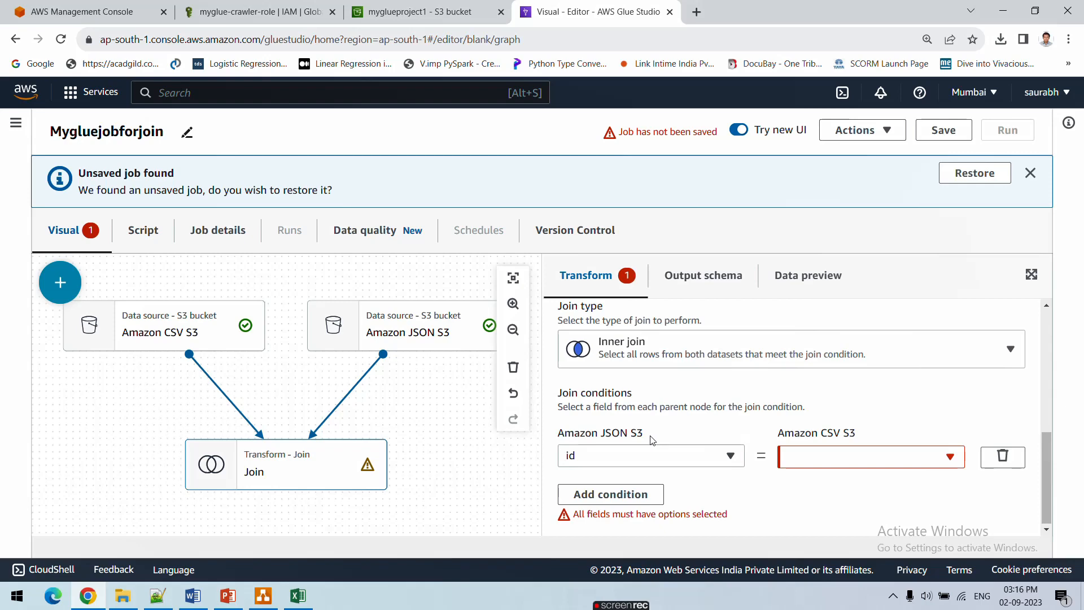
left_click_drag(652, 439, 607, 438)
left_click(842, 439)
left_click(874, 462)
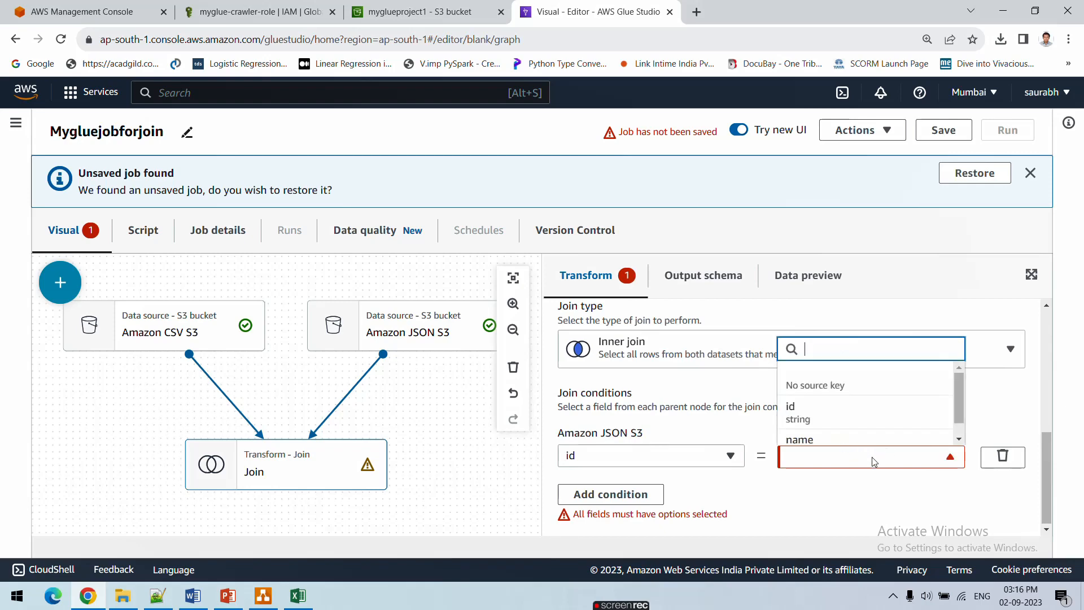
left_click(840, 421)
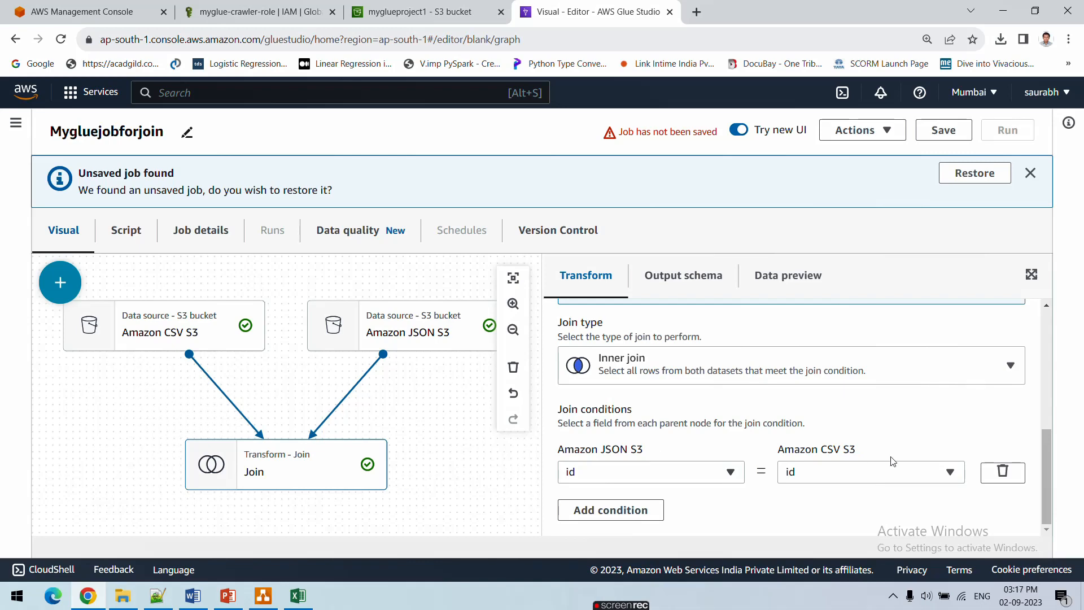
- Check the Join node's output schema and start a data preview session using the myglue-crawler-role IAM role
left_click(686, 287)
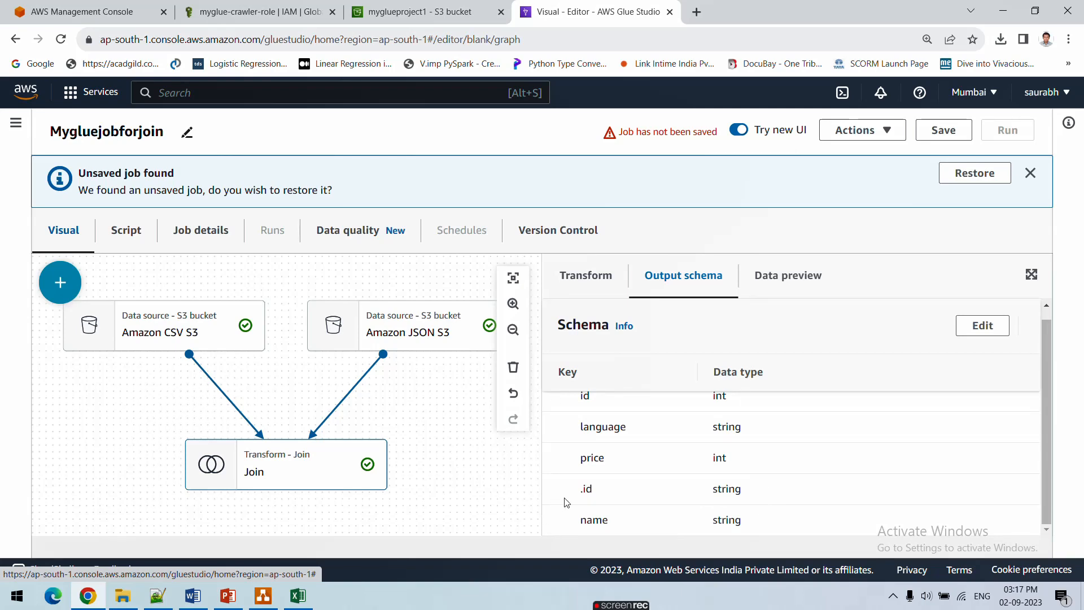
left_click(791, 283)
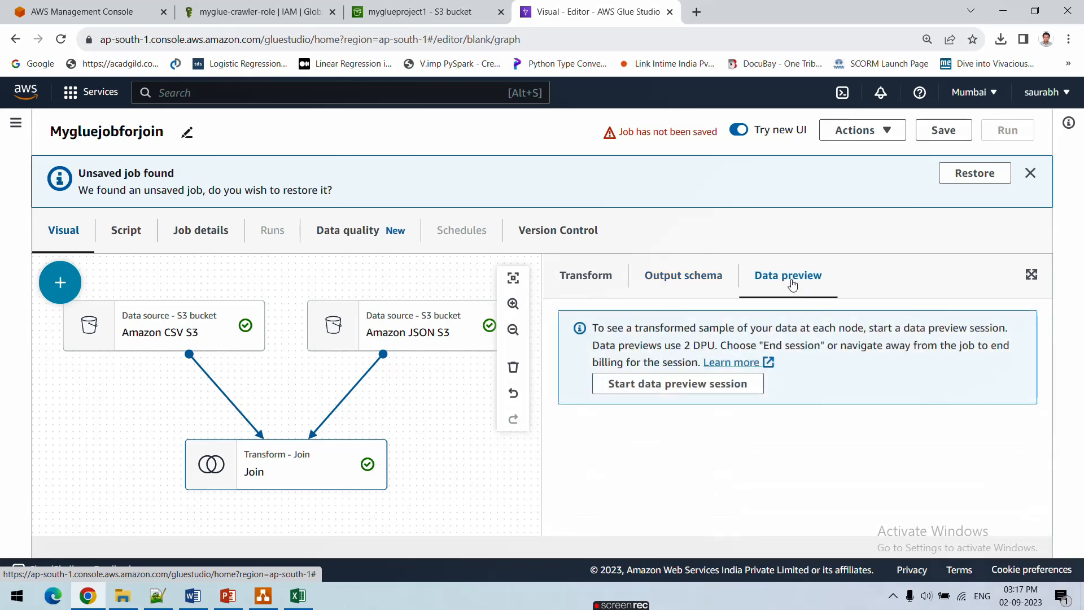
left_click(677, 388)
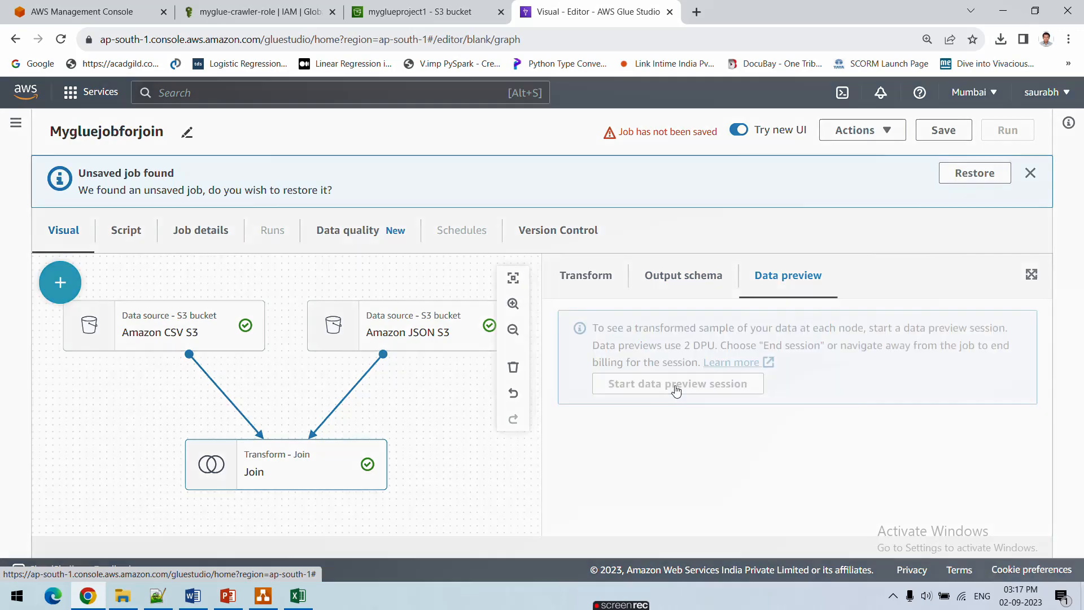
left_click(506, 353)
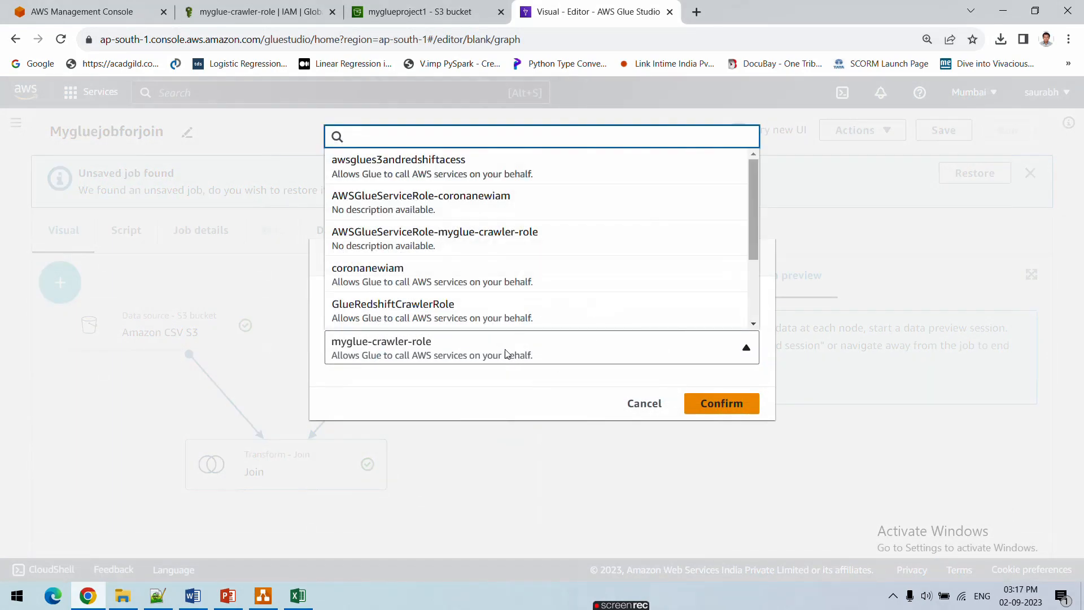
left_click(506, 353)
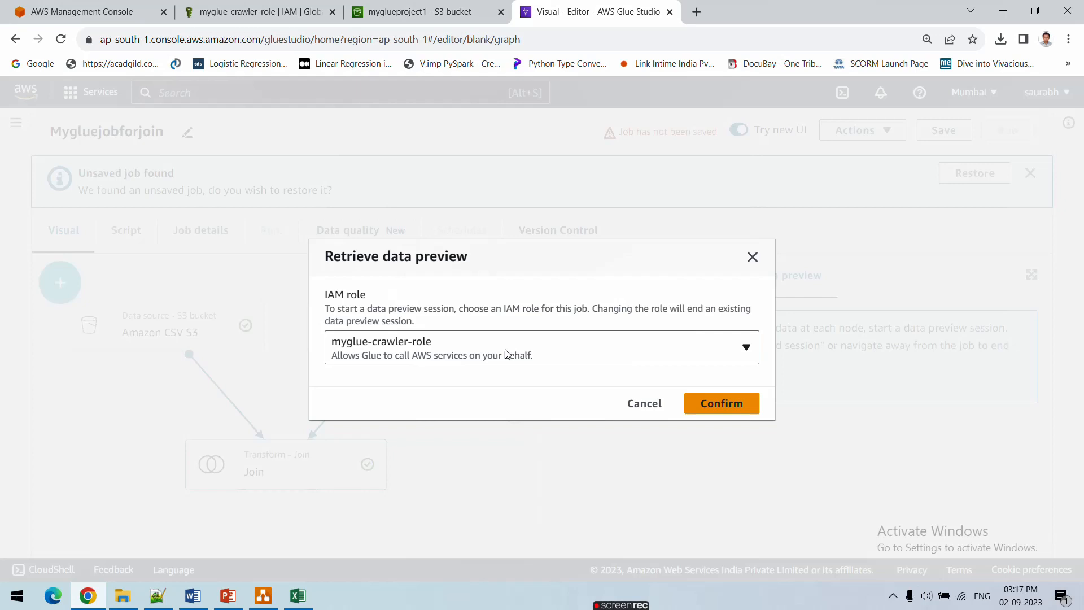
left_click(734, 407)
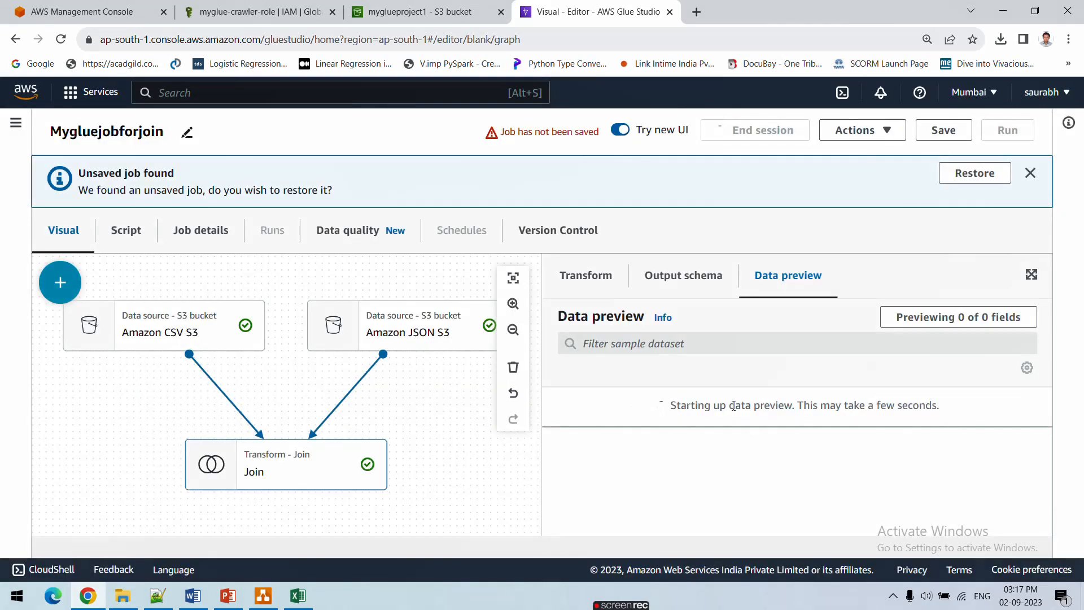
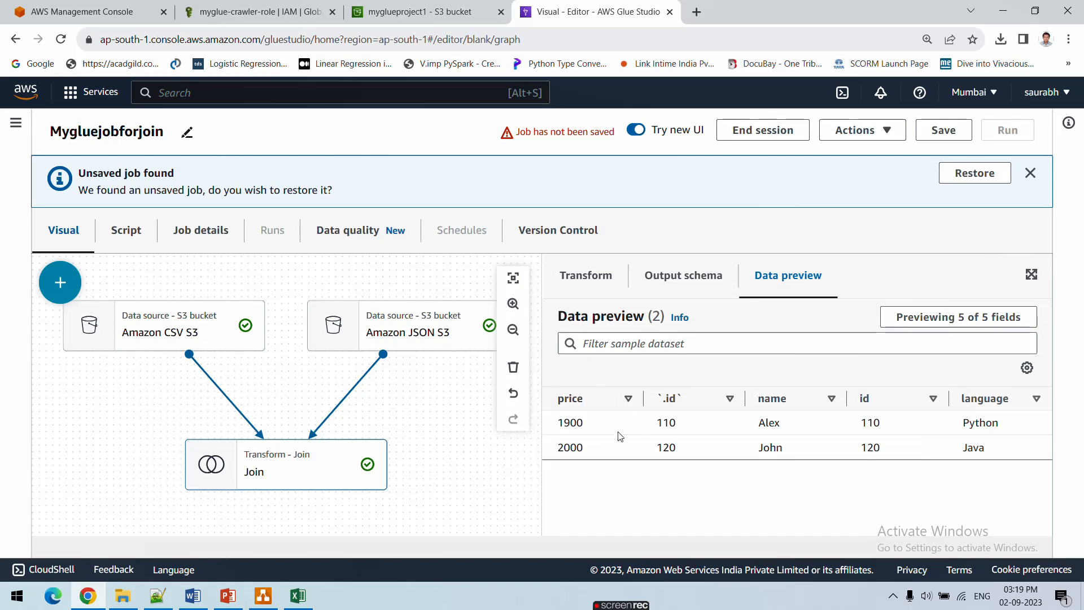
- Examine the joined rows in the preview and compare their ids with json_data1.json in Notepad++ and emp_data in Excel
mouse_move(556, 425)
left_mouse_down()
mouse_move(963, 424)
mouse_move(1013, 433)
mouse_move(881, 451)
mouse_move(567, 447)
mouse_move(559, 423)
left_mouse_up()
left_click(998, 452)
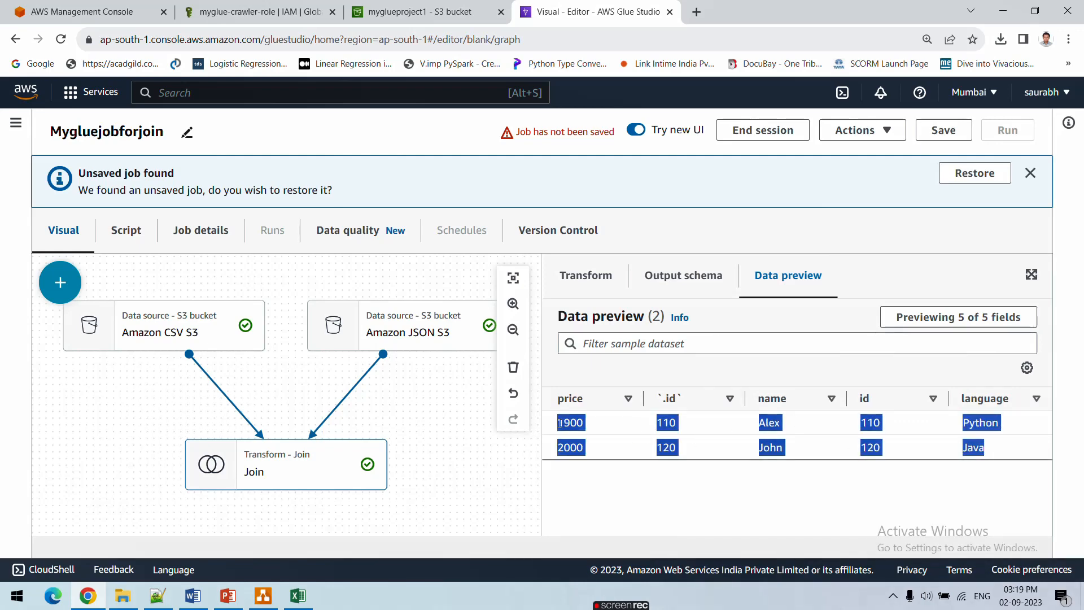
left_click(157, 596)
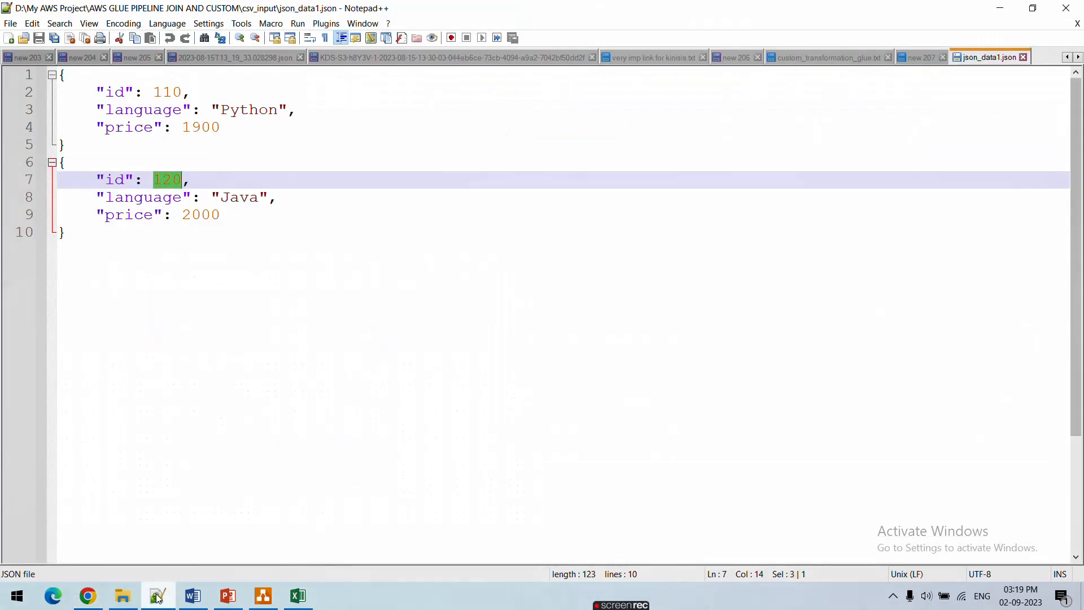
double_click(177, 92)
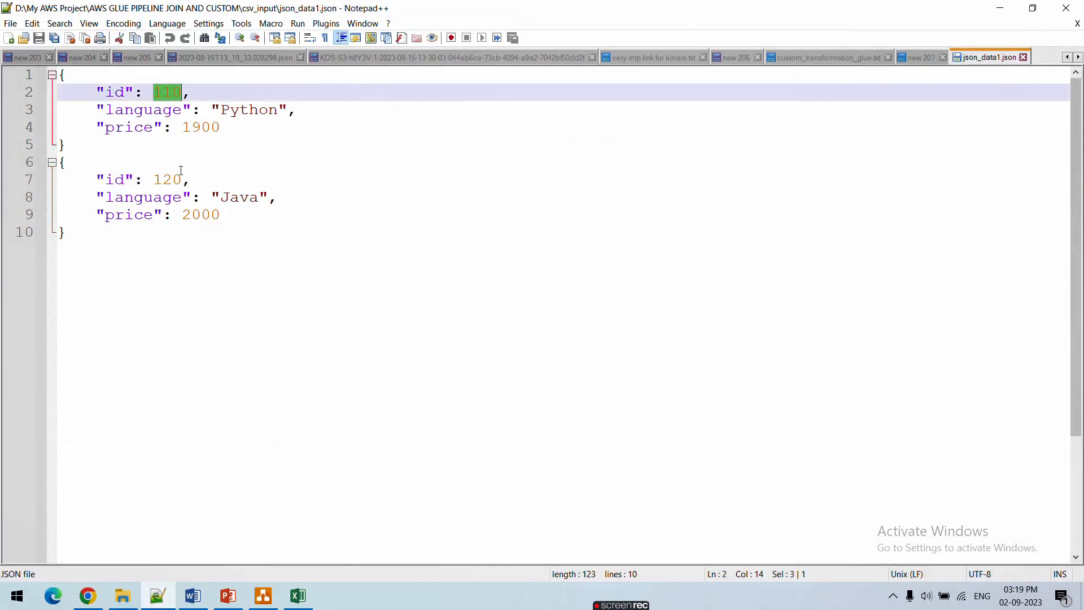
double_click(178, 179)
double_click(172, 93)
left_click(298, 596)
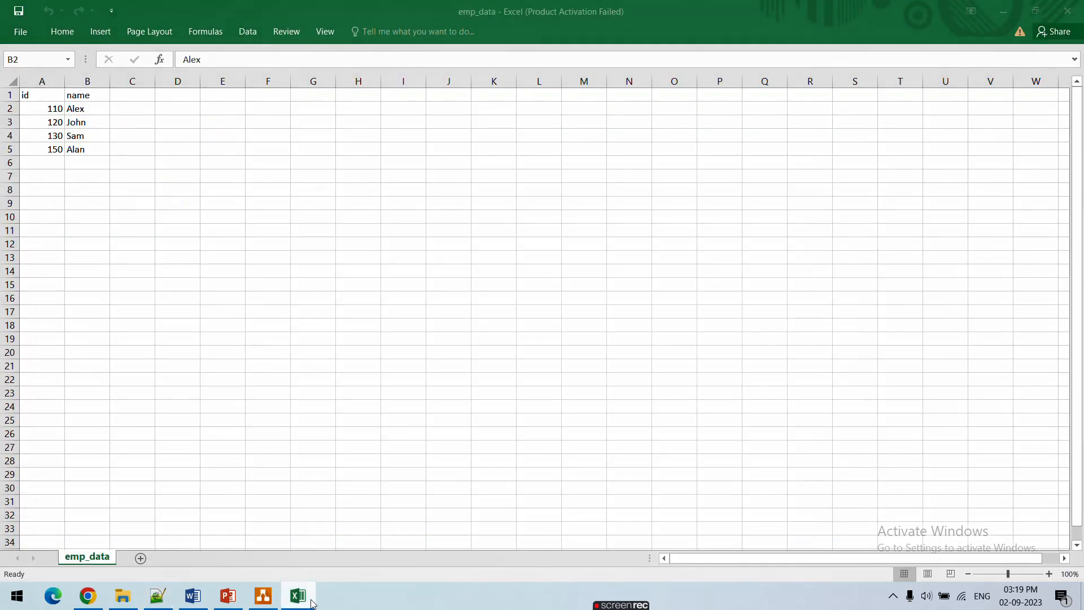
left_click(6, 107)
left_click(9, 120)
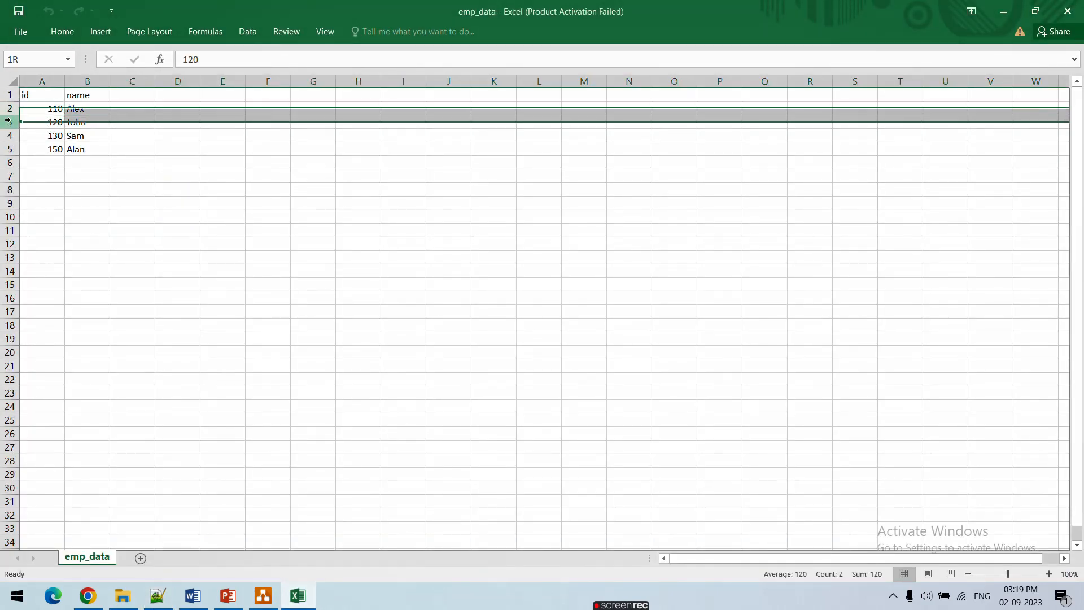
left_click(1003, 11)
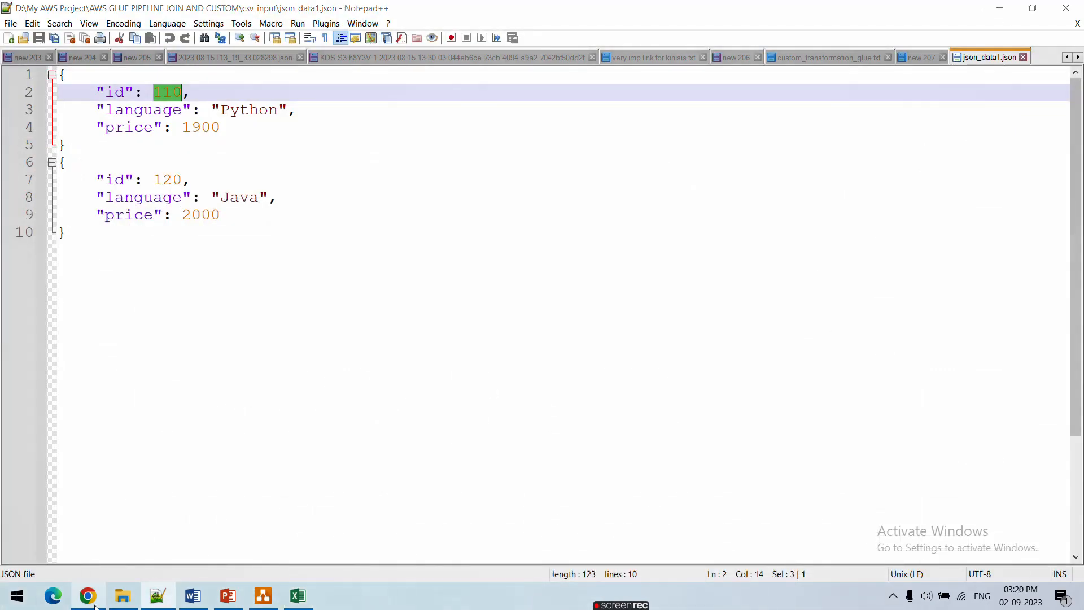
- Return to Glue Studio in Chrome and compare the id data types in the output schemas of Join and Amazon CSV S3
left_click(87, 596)
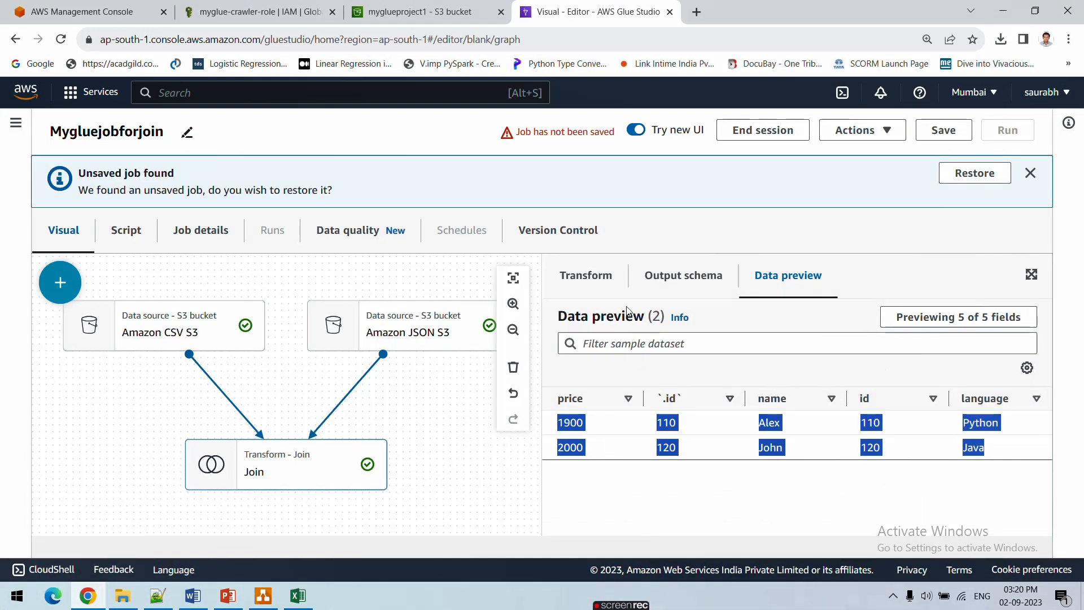
left_click(692, 300)
scroll(703, 472, "down", 1)
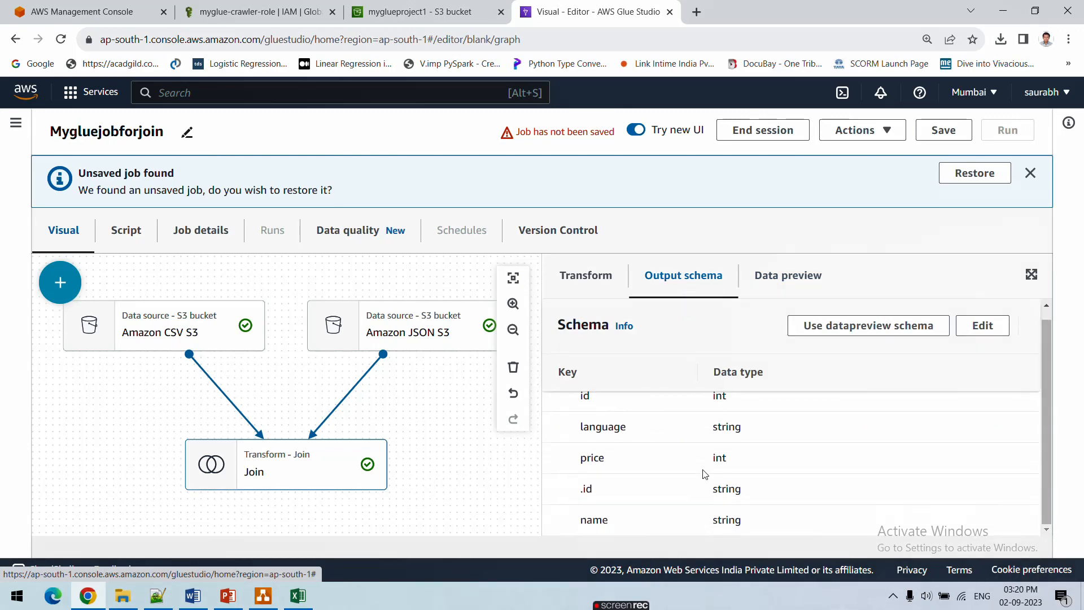
scroll(704, 472, "up", 1)
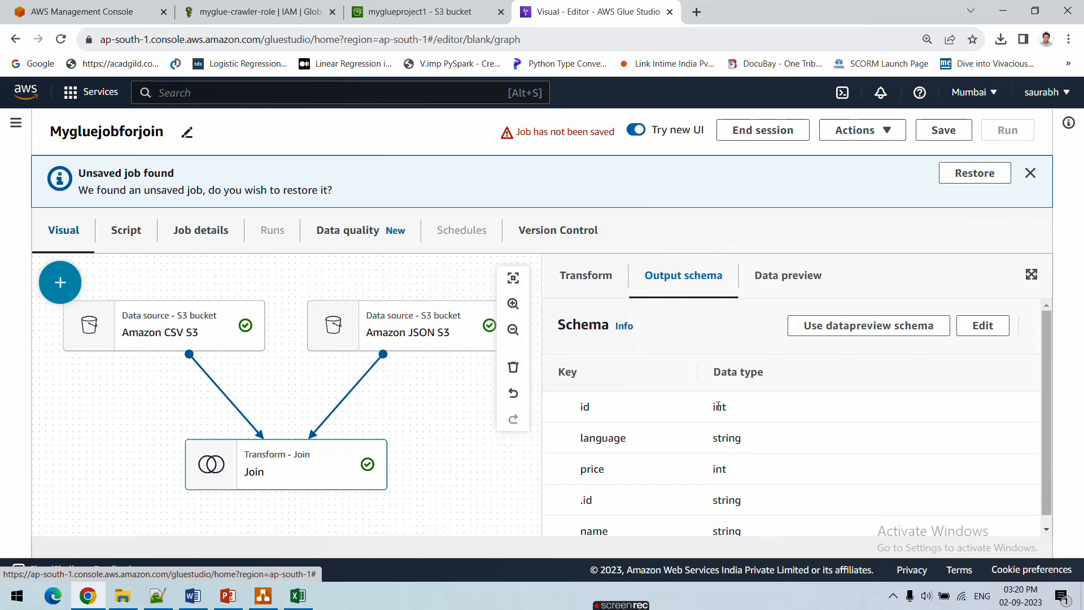
left_click_drag(579, 412, 732, 410)
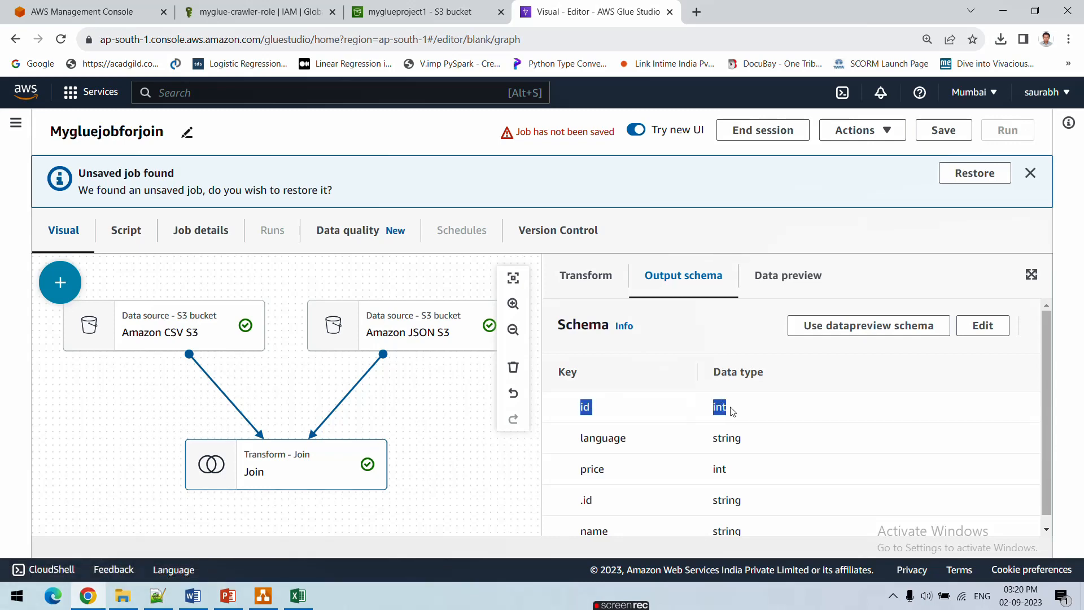
left_click(205, 336)
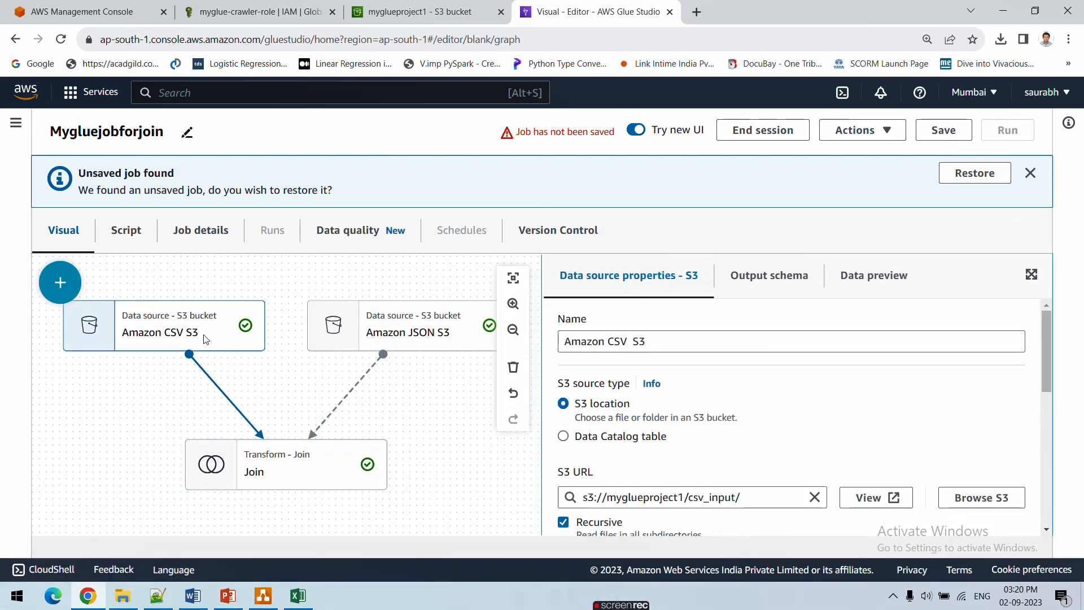
left_click(756, 291)
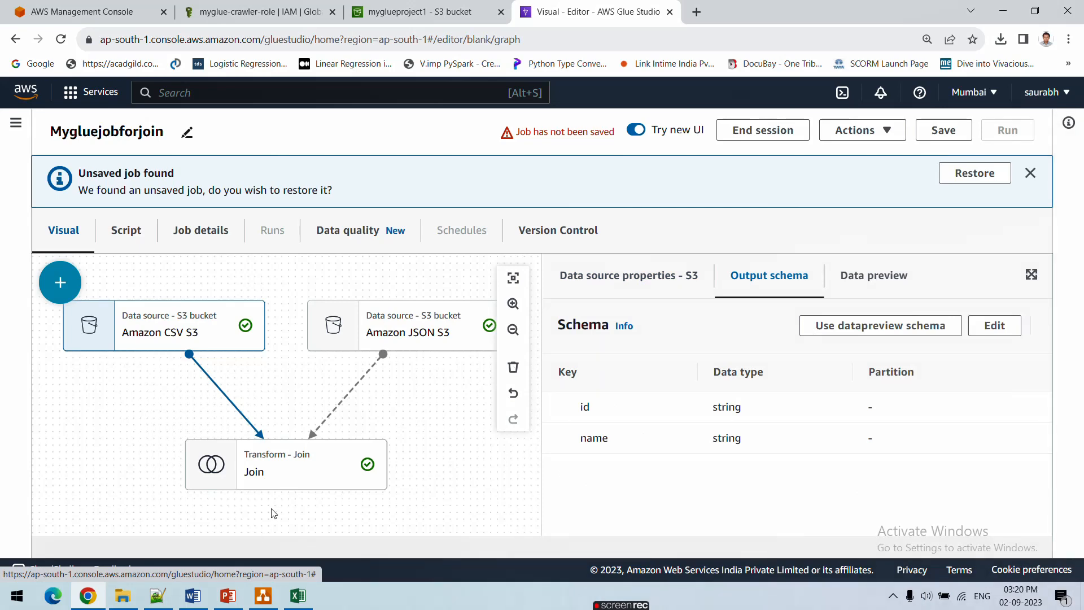
left_click(286, 479)
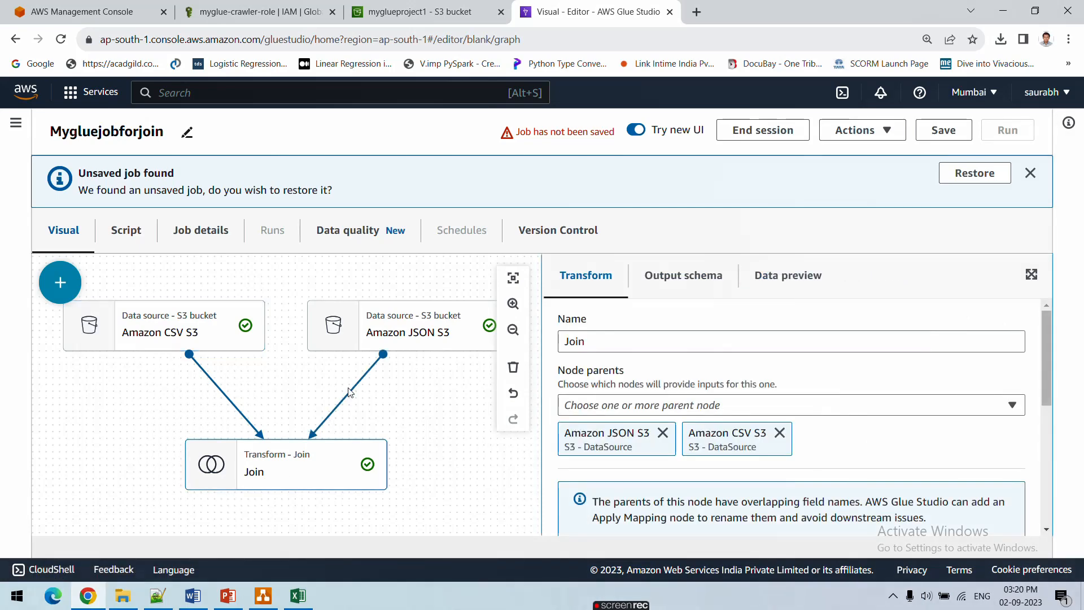
- Review the pipeline diagram in the PowerPoint slide show and return to the Glue Studio graph
left_click(261, 601)
left_click(261, 601)
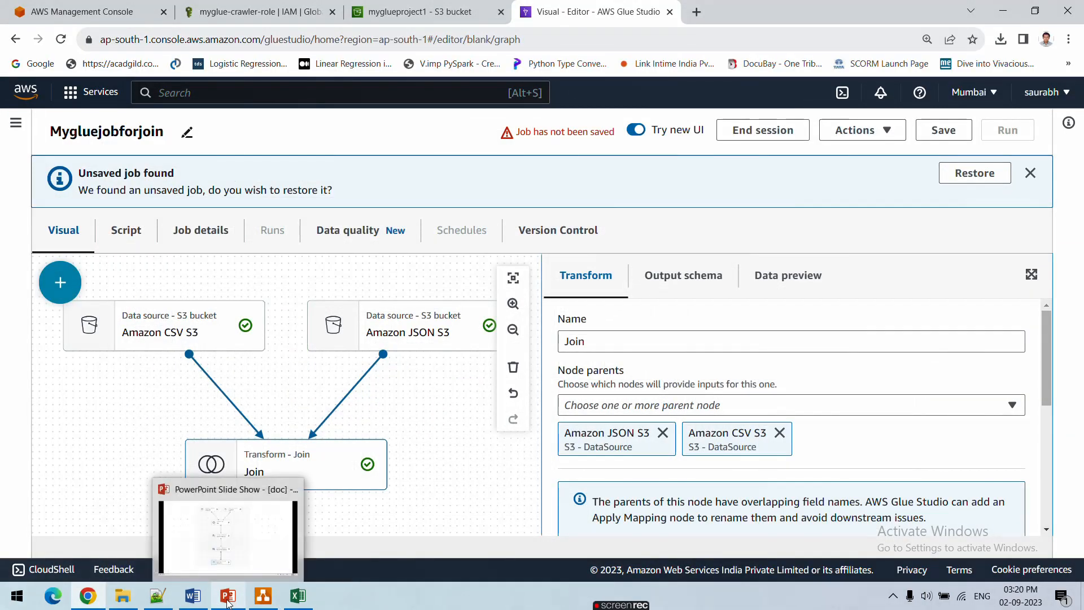
left_click(228, 601)
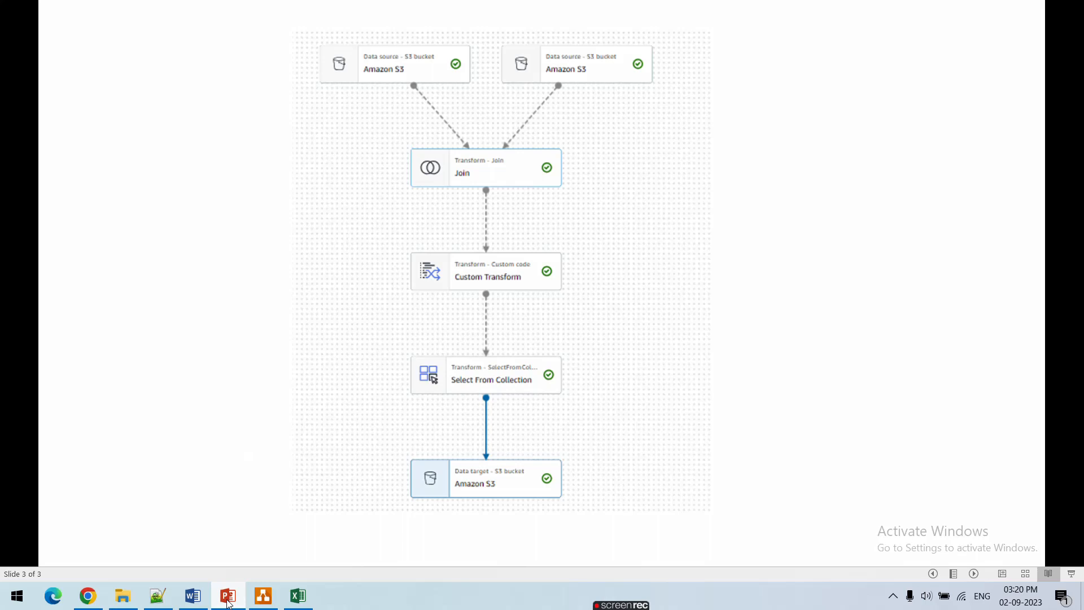
left_click(228, 600)
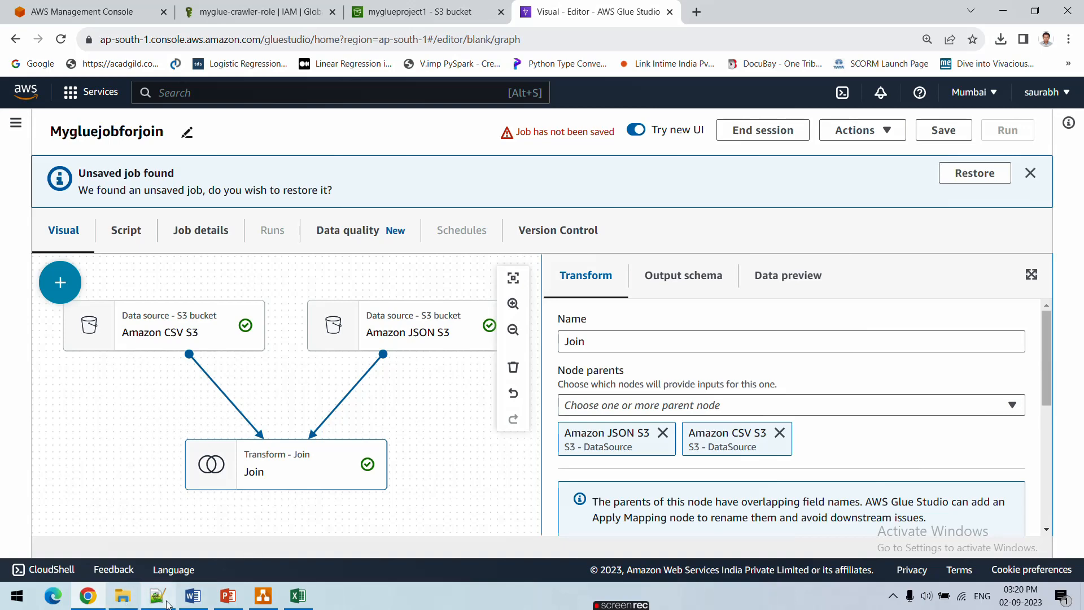
left_click(168, 603)
left_click(168, 603)
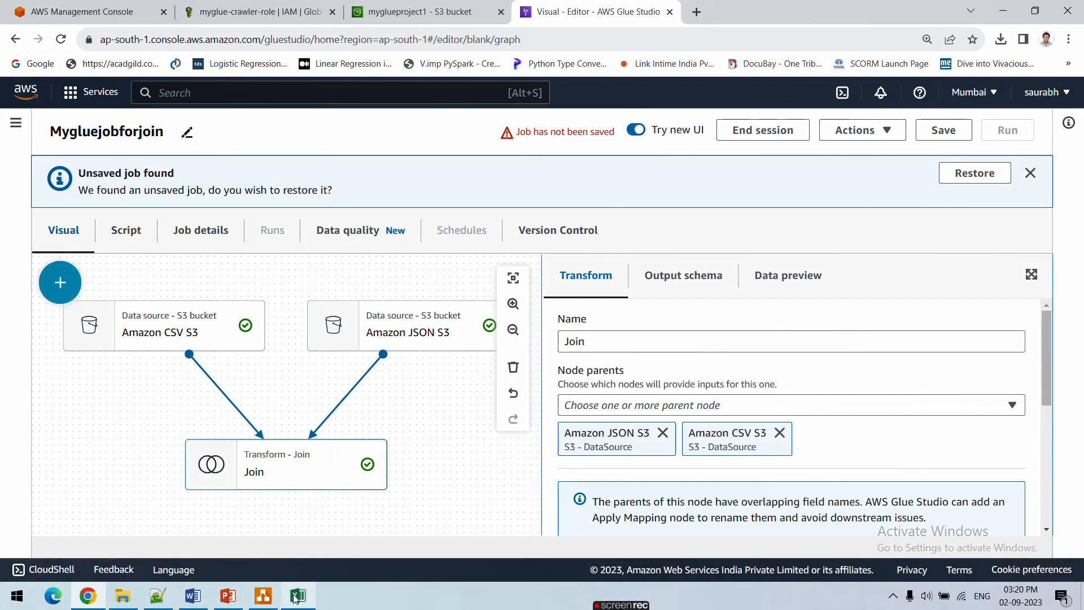
left_click(227, 597)
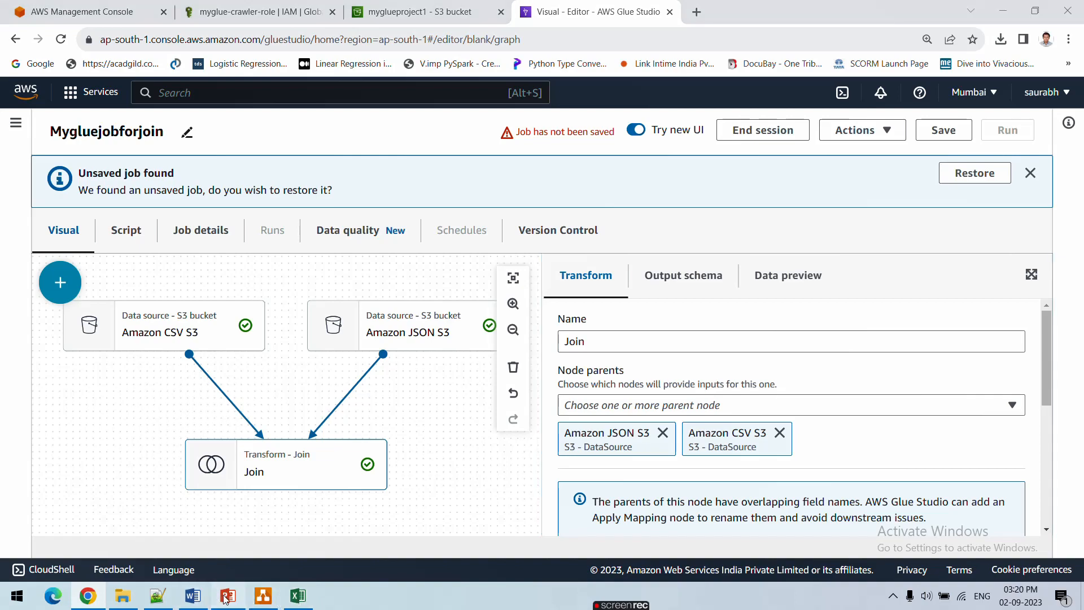
left_click(227, 599)
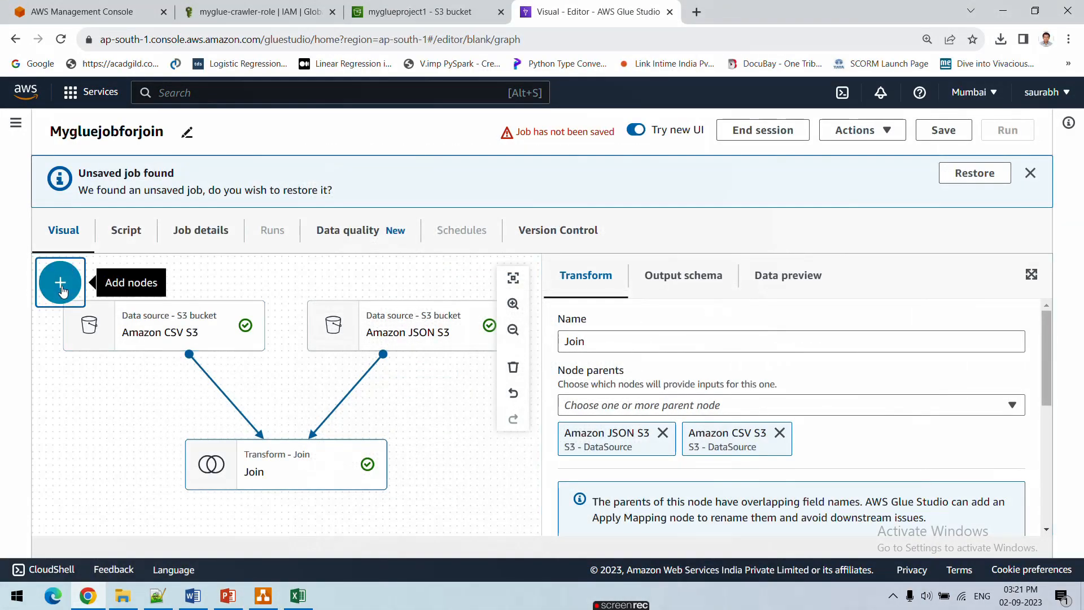
left_click(58, 282)
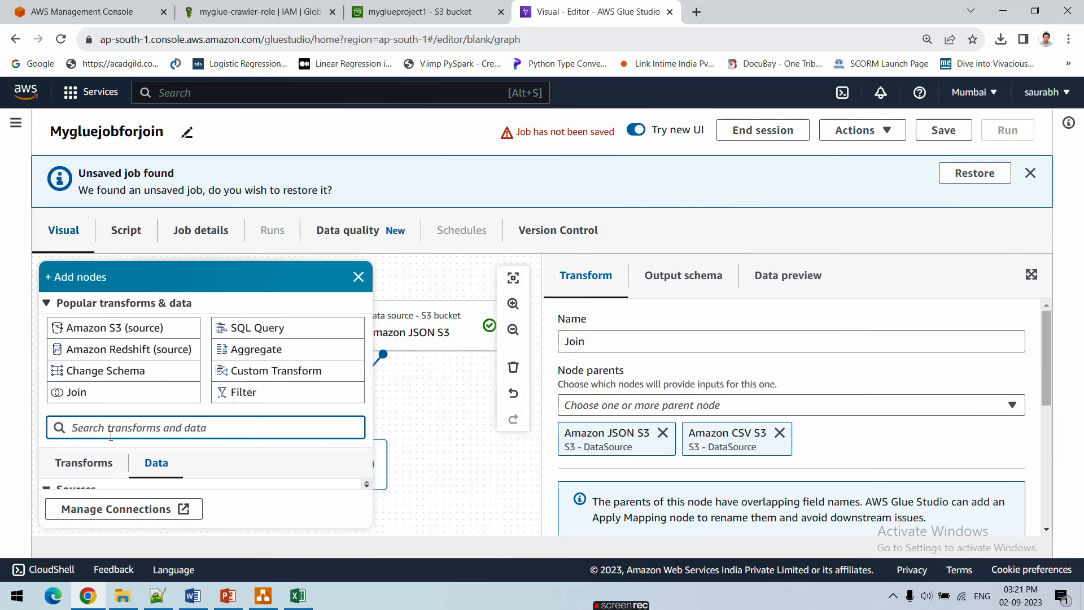
type("cust")
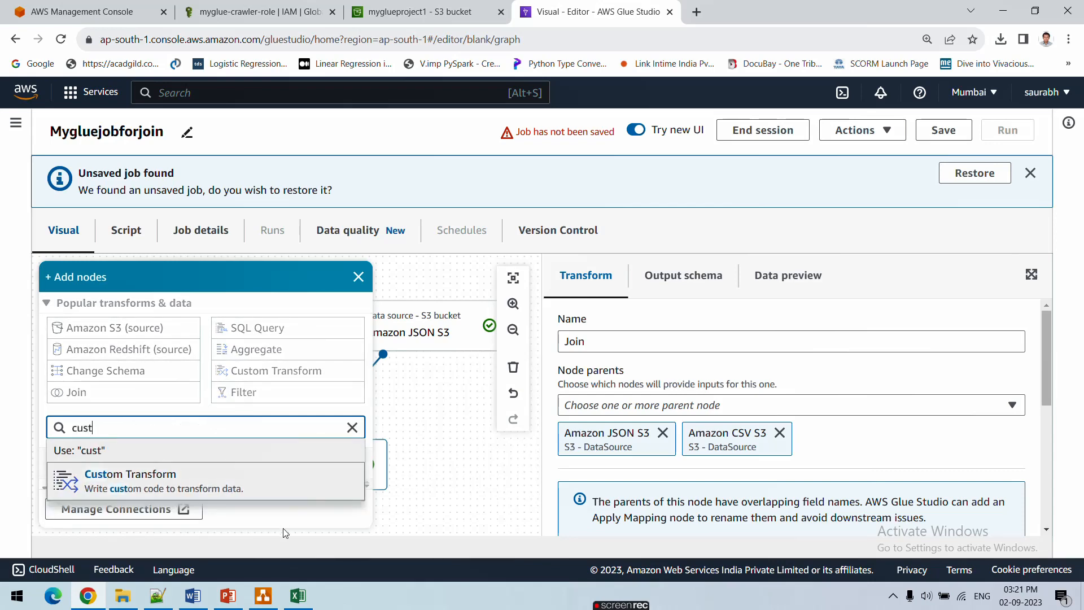
left_click(382, 476)
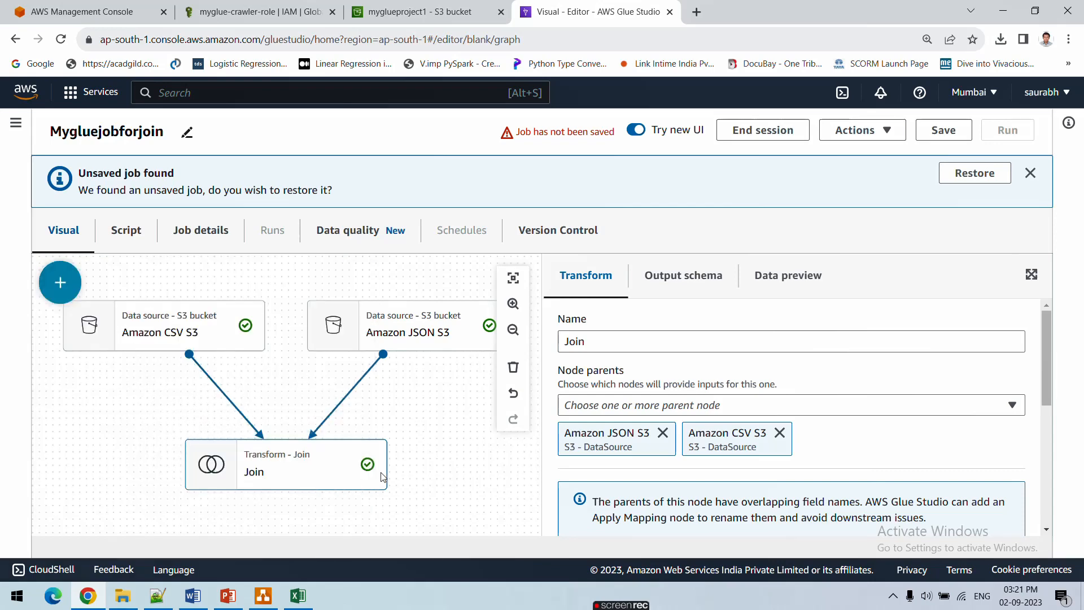
- Add a Custom Transform node to the job graph with the Join node as its parent
left_click(221, 349)
left_click(269, 463)
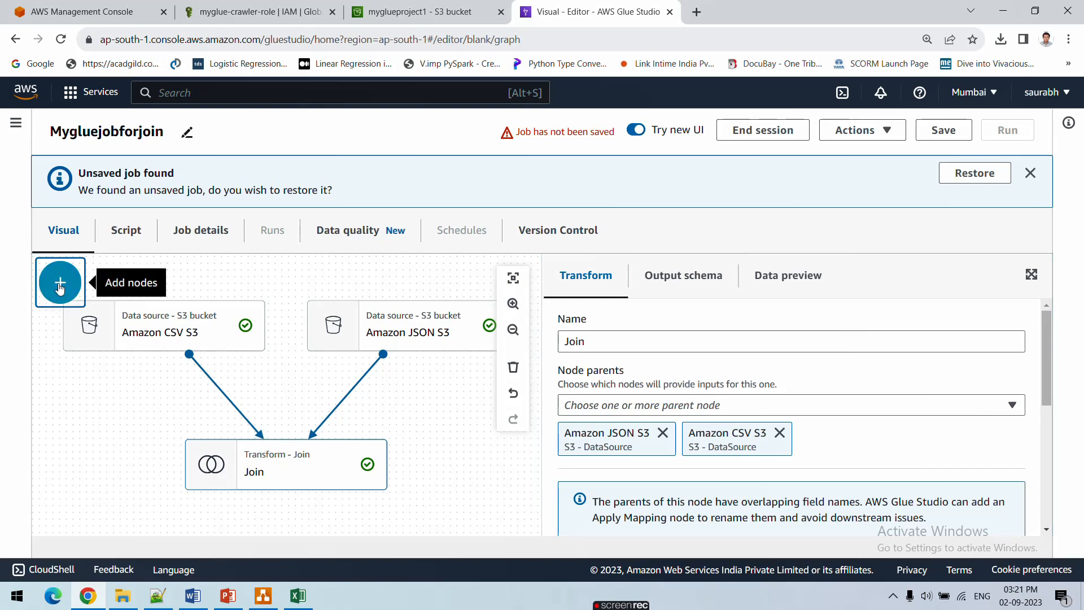
left_click(58, 283)
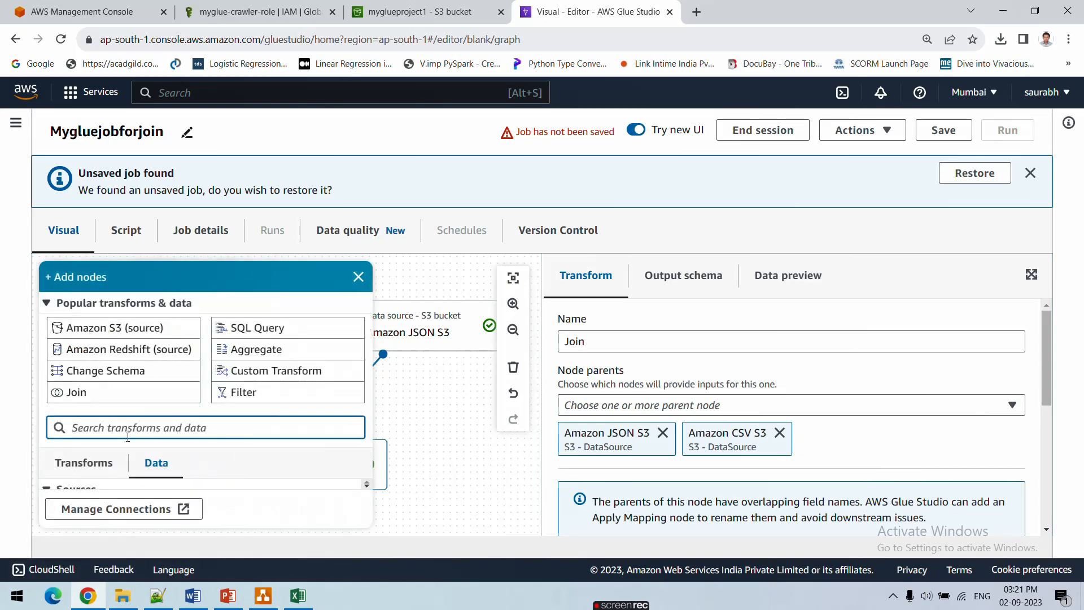
type("cu")
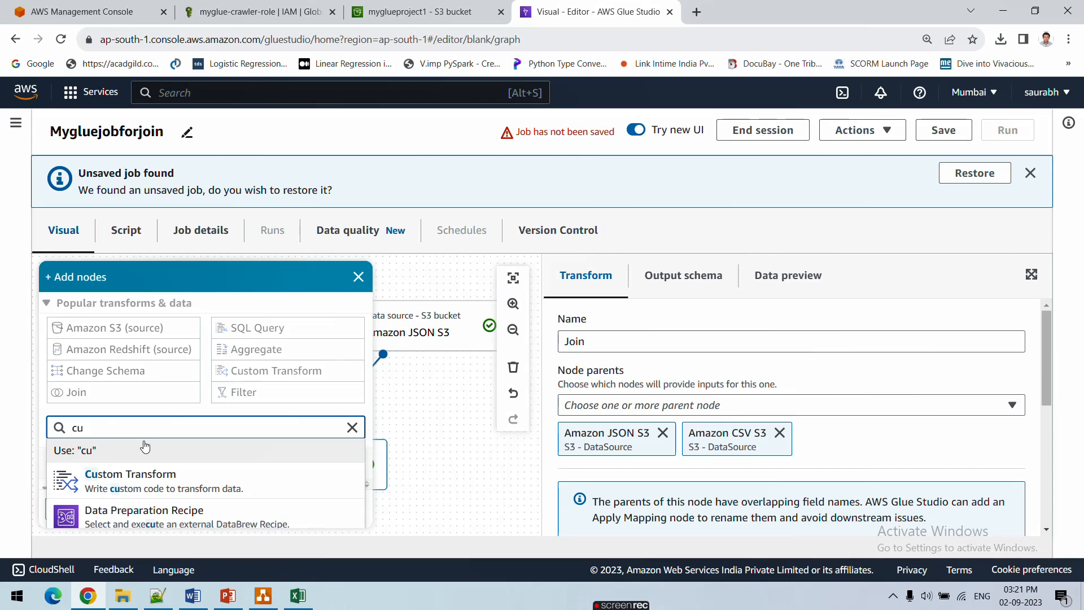
left_click(187, 484)
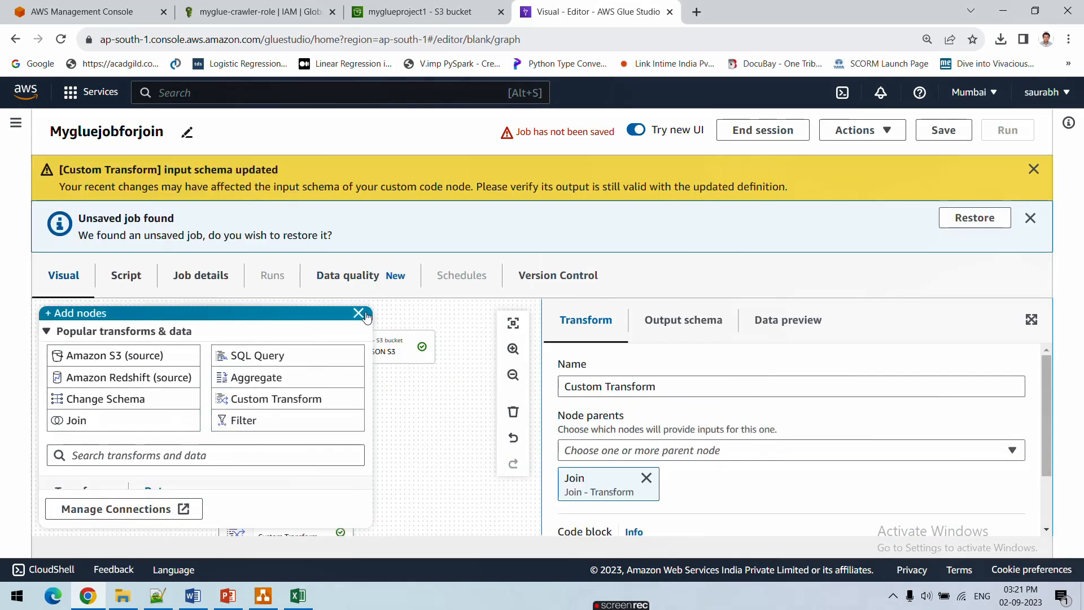
left_click(358, 314)
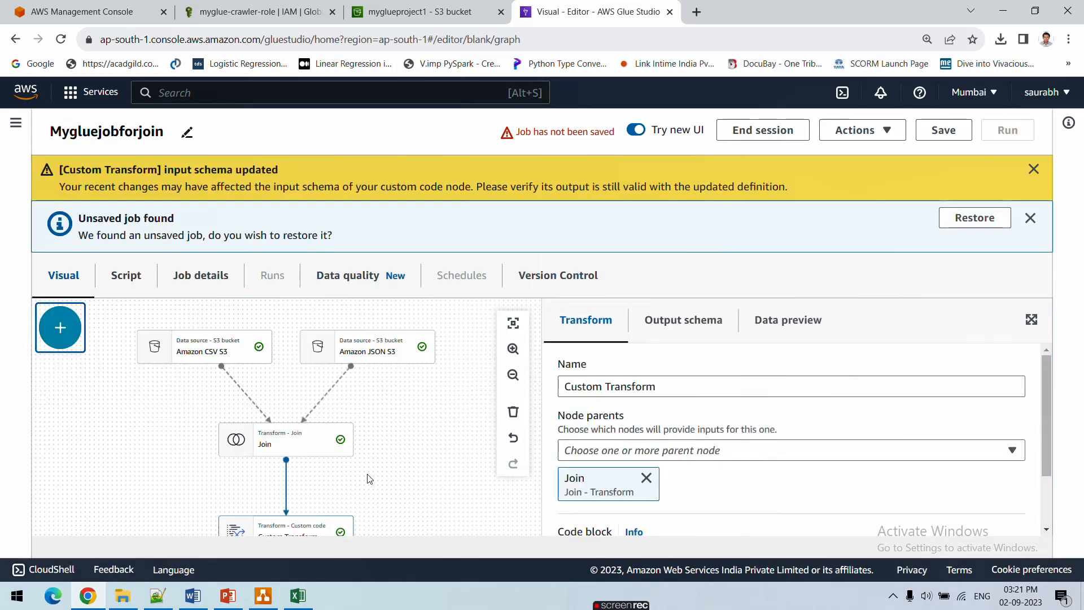
- Examine the whole job graph and the new Custom Transform node's parent setting and code block
left_click(513, 324)
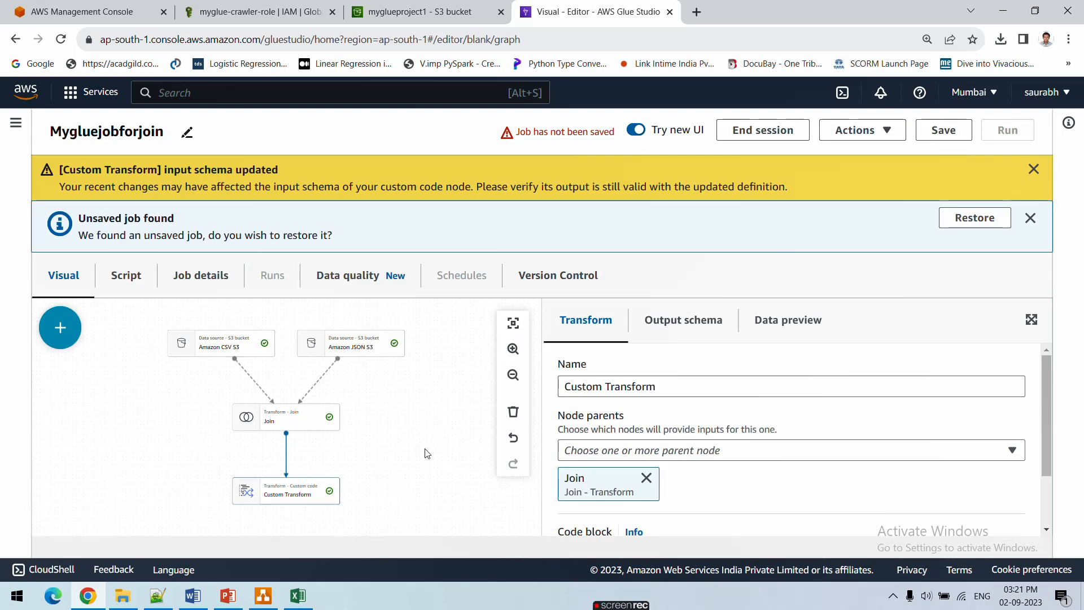
scroll(426, 452, "up", 3)
scroll(427, 458, "down", 5)
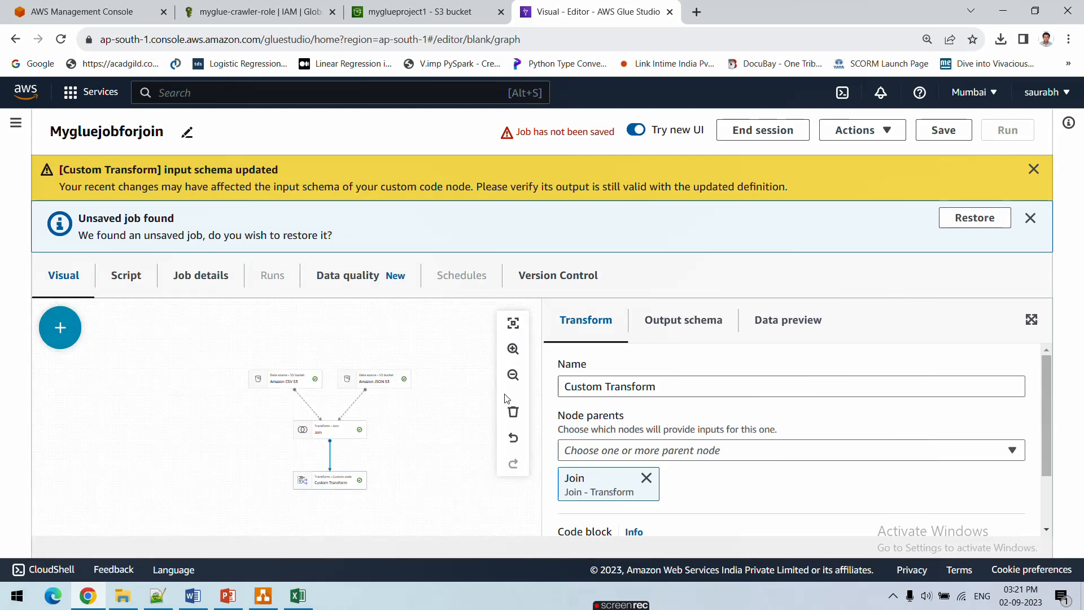
left_click(513, 349)
left_click(513, 349)
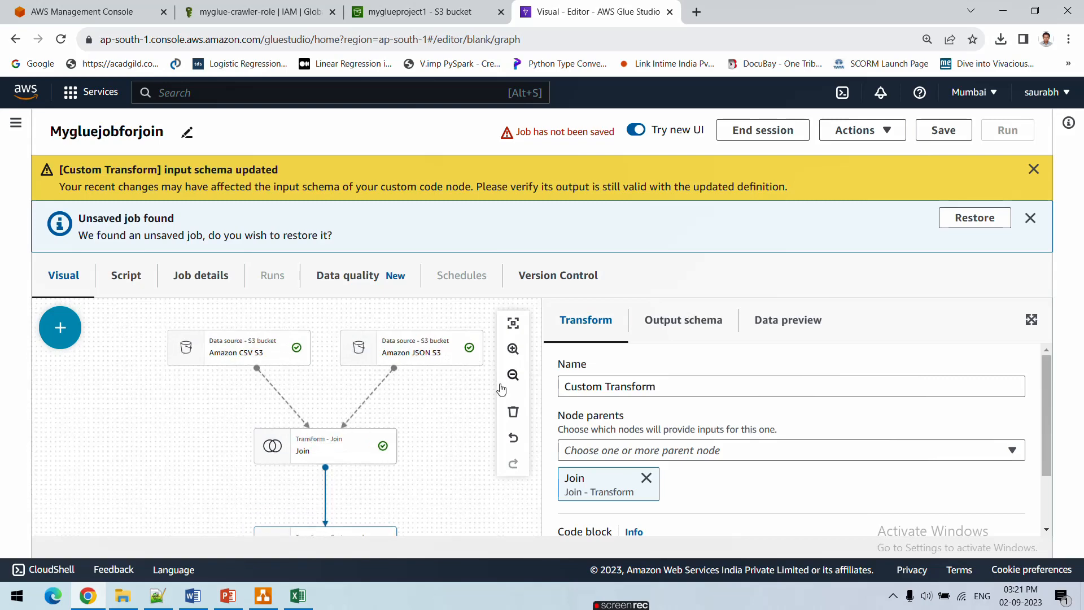
scroll(390, 465, "down", 5)
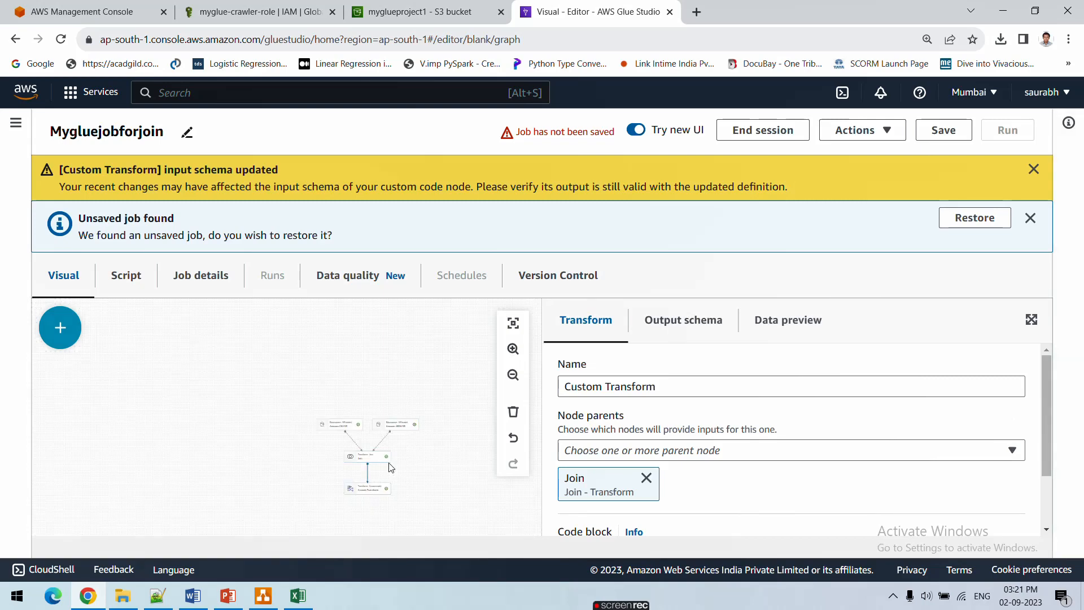
scroll(390, 465, "up", 5)
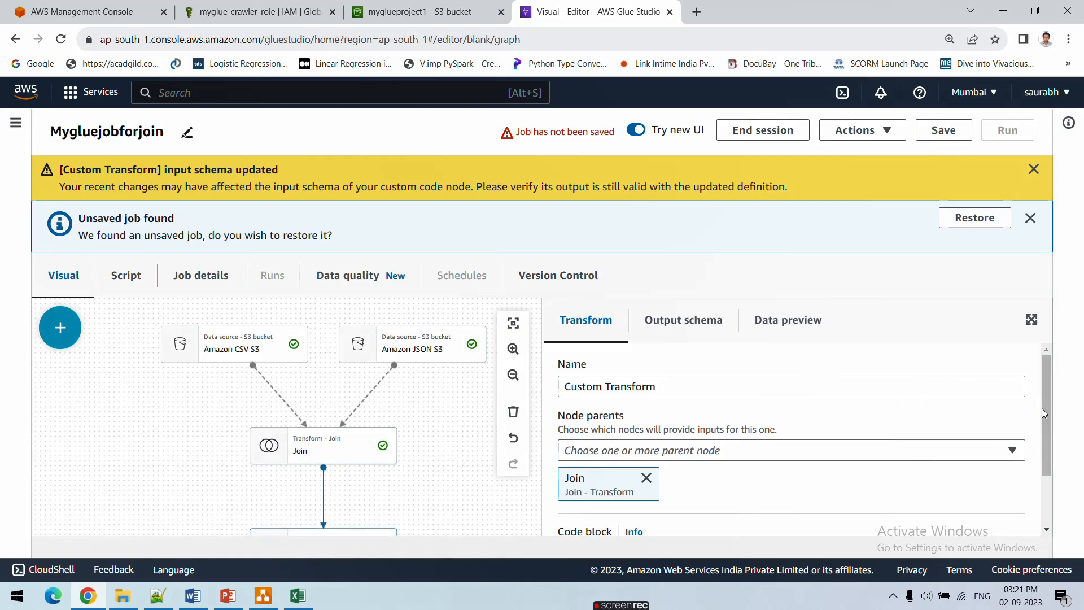
left_click_drag(1045, 408, 1044, 456)
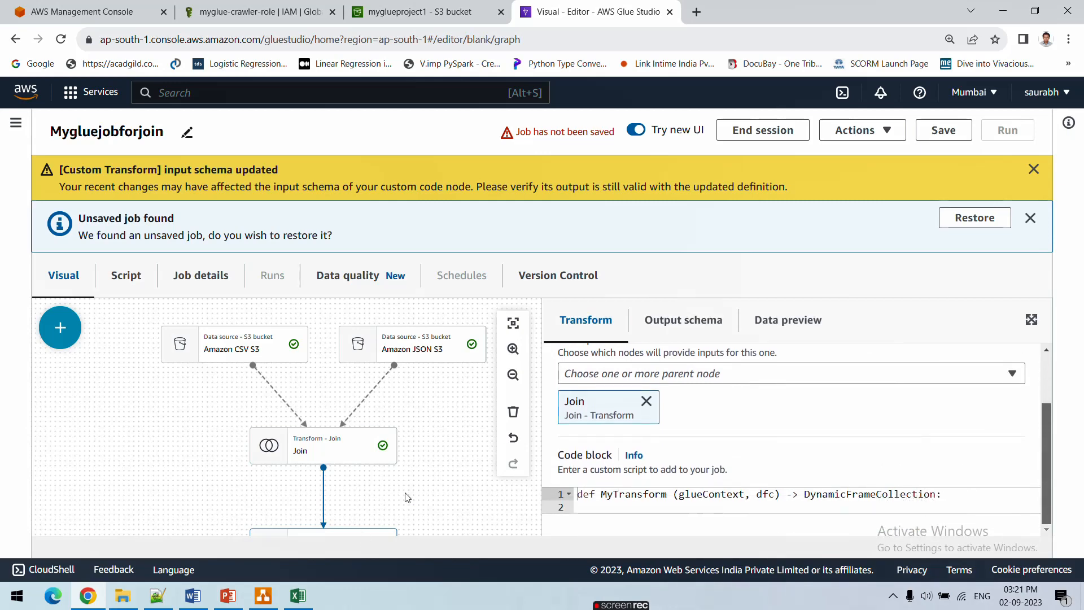
scroll(407, 496, "down", 5)
left_click(513, 323)
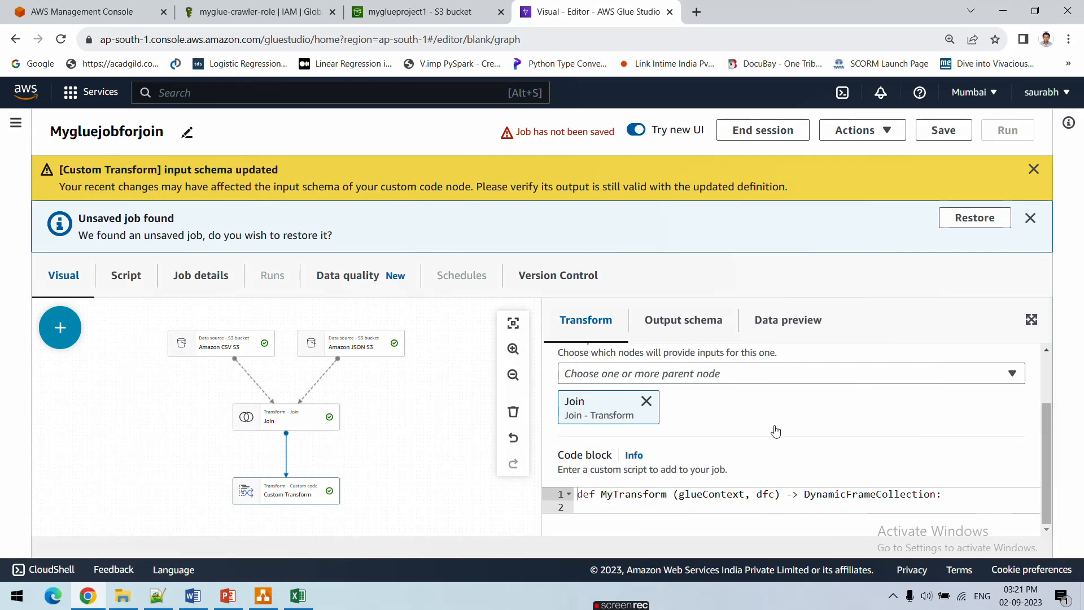
- Remove the Join node from the Custom Transform node's parents
left_click(285, 421)
left_click(293, 492)
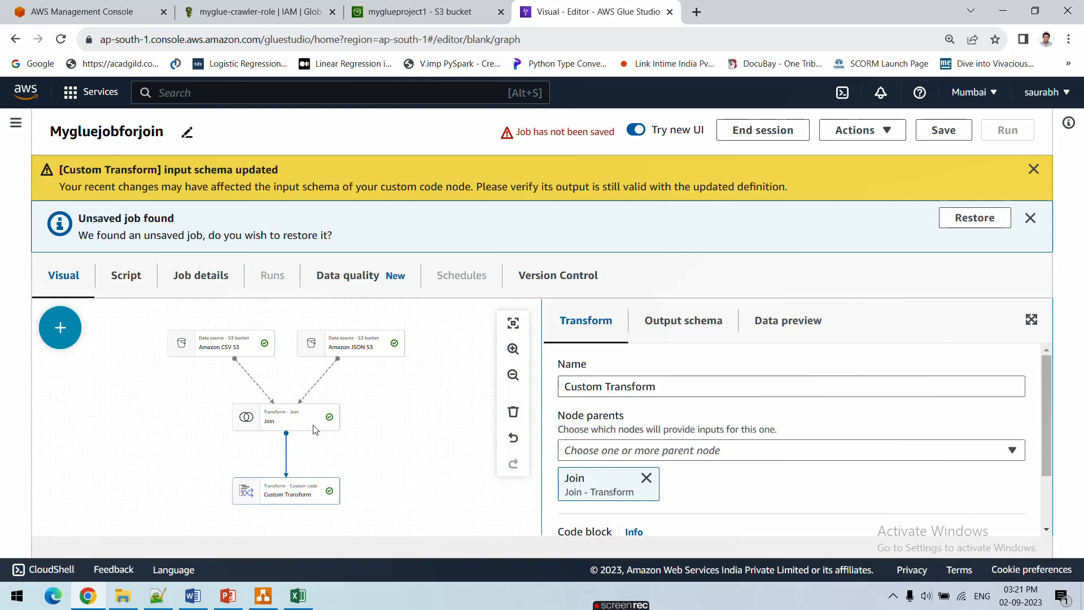
left_click(654, 455)
left_click(653, 491)
left_click(646, 477)
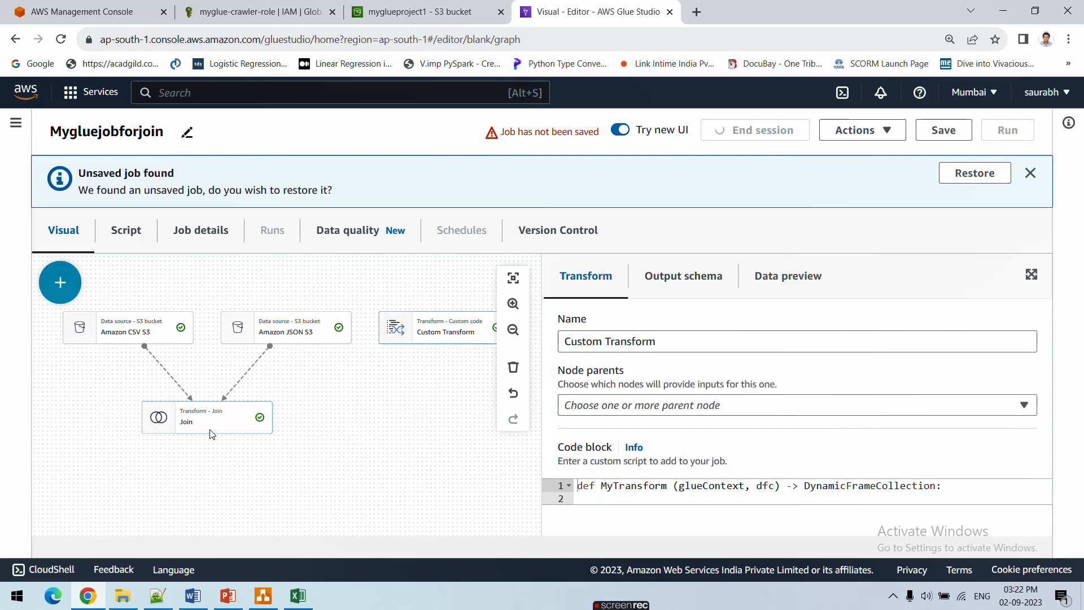
- Set the Join transform as the parent node of the Custom Transform node
left_click(619, 407)
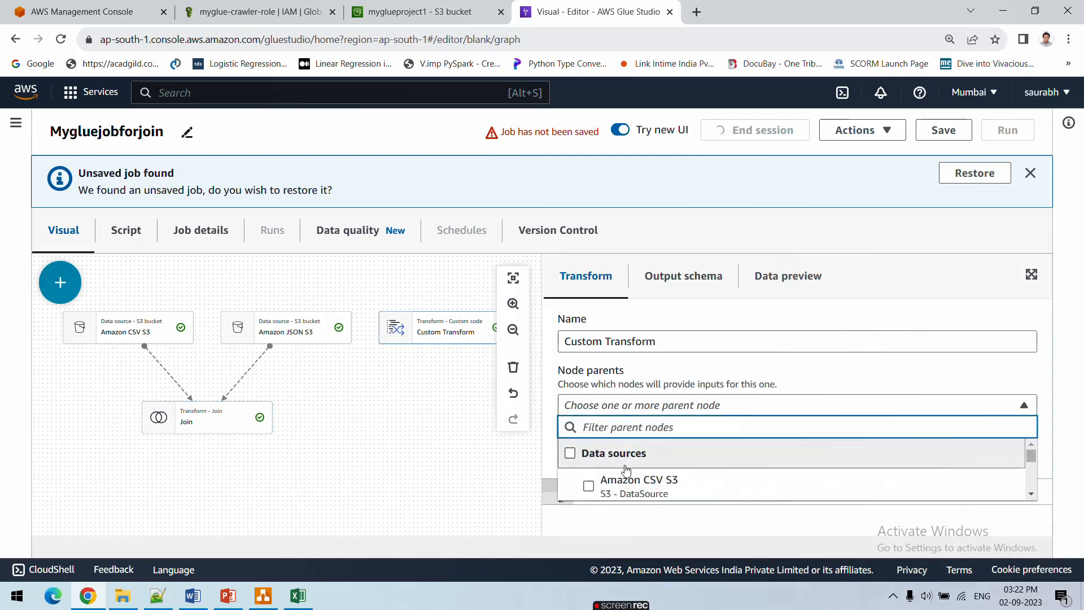
scroll(630, 480, "down", 1)
scroll(630, 479, "down", 2)
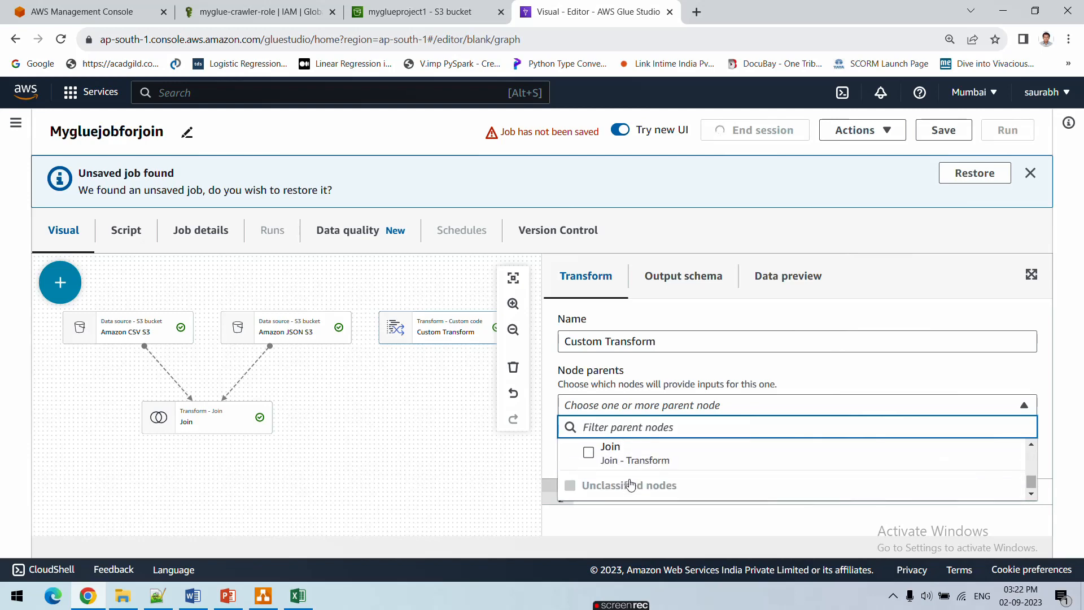
scroll(639, 459, "up", 2)
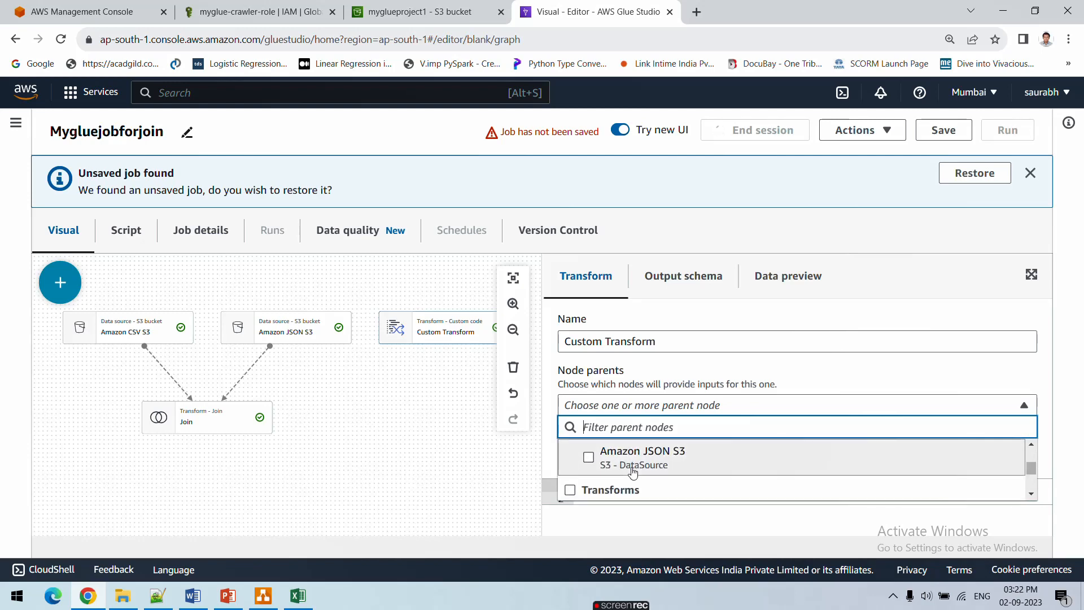
scroll(635, 471, "down", 2)
scroll(632, 476, "up", 3)
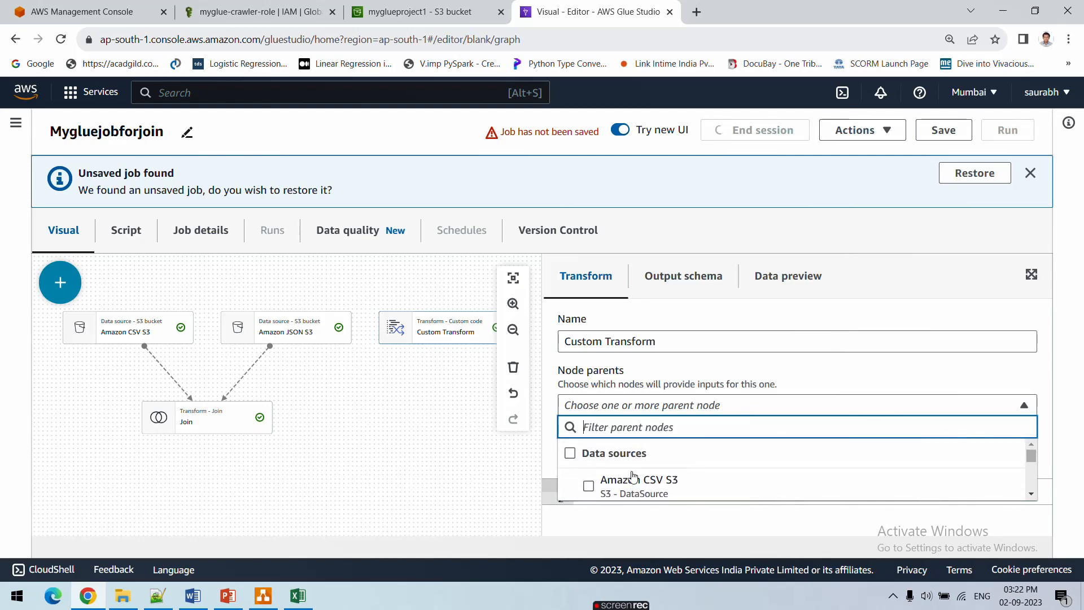
scroll(633, 476, "down", 5)
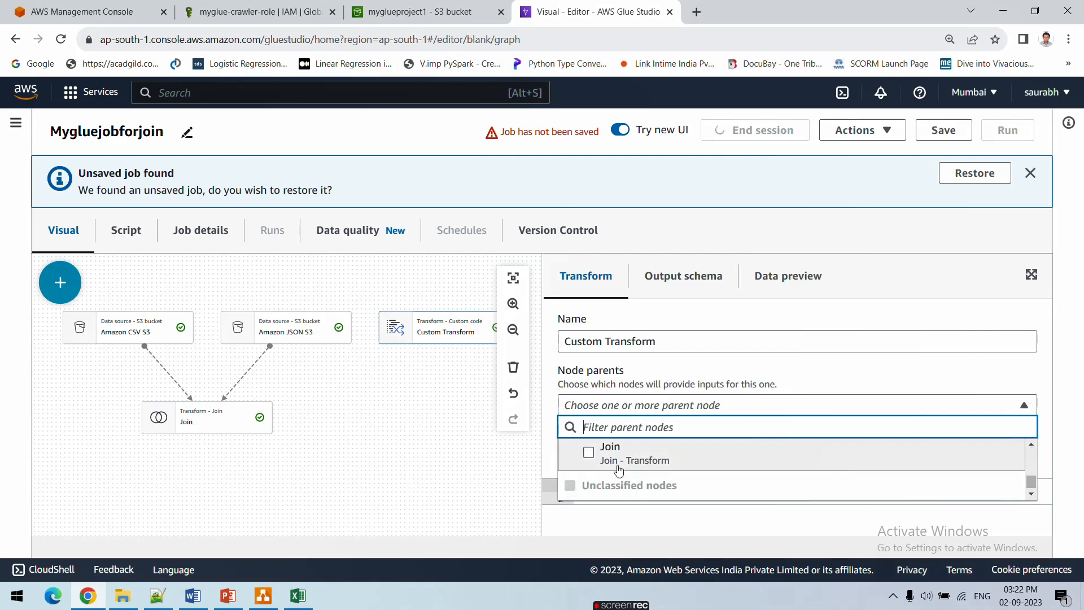
left_click(588, 452)
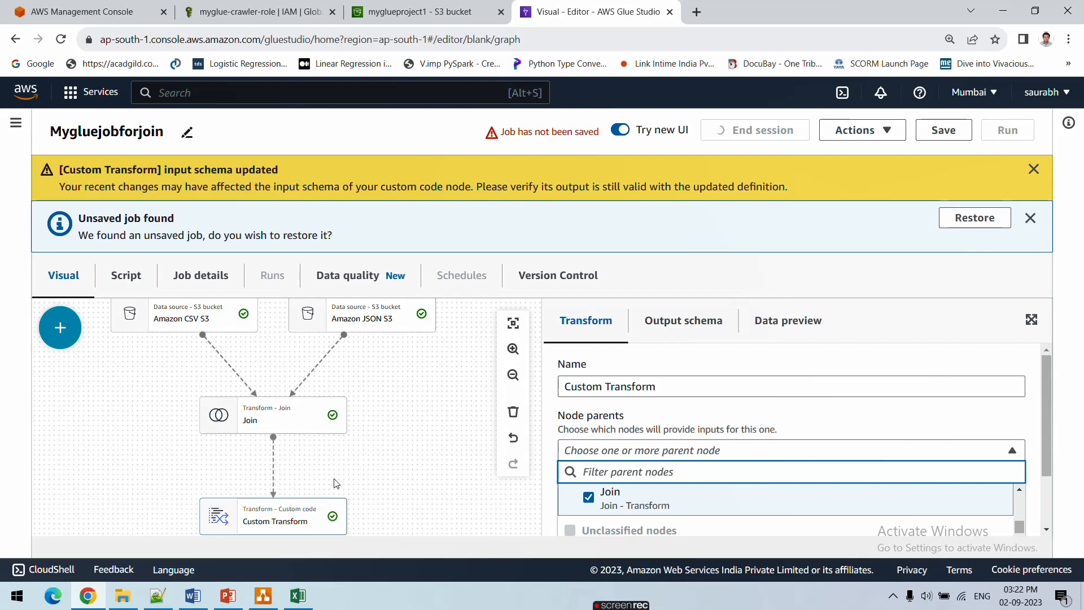
left_click(864, 428)
- Examine the MyTransform definition line in the Custom Transform's code block and the Join node's data preview, returning to the Custom Transform node
scroll(1048, 498, "down", 2)
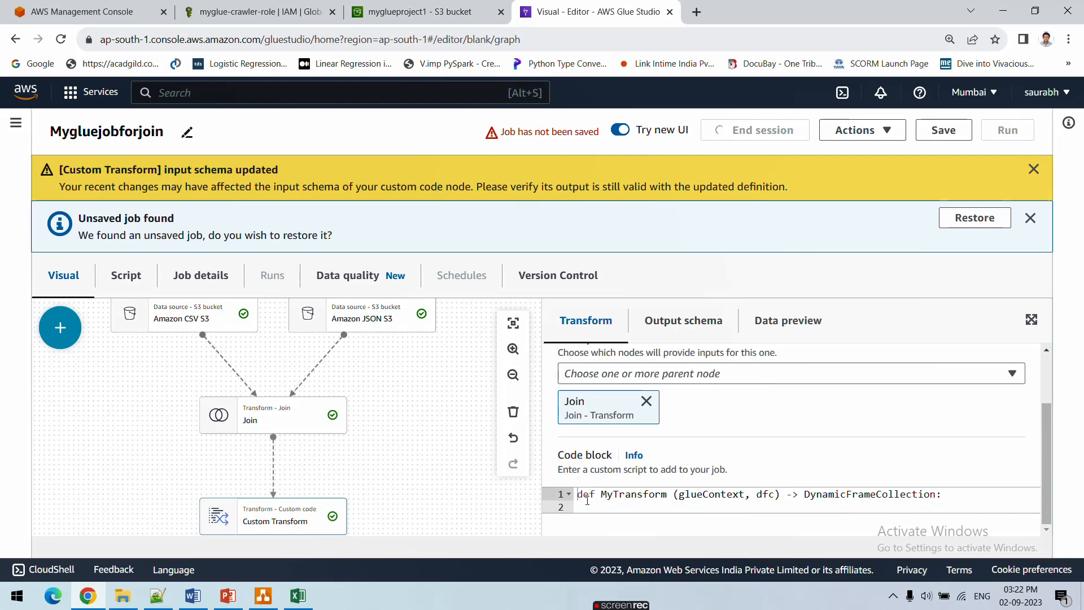
left_click_drag(582, 495, 950, 499)
left_click(606, 495)
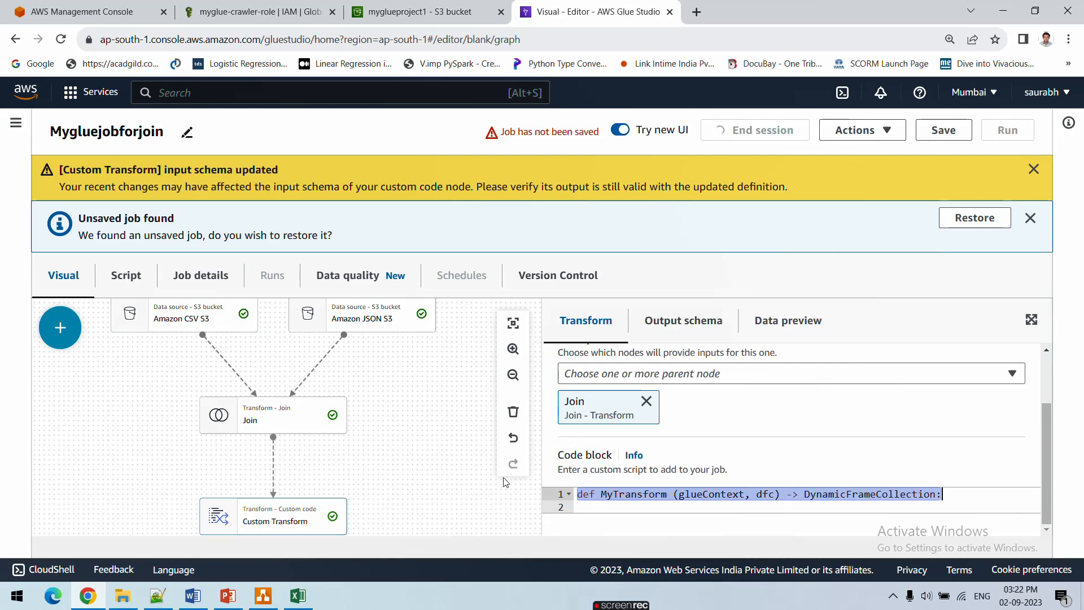
left_click(289, 421)
left_click(797, 327)
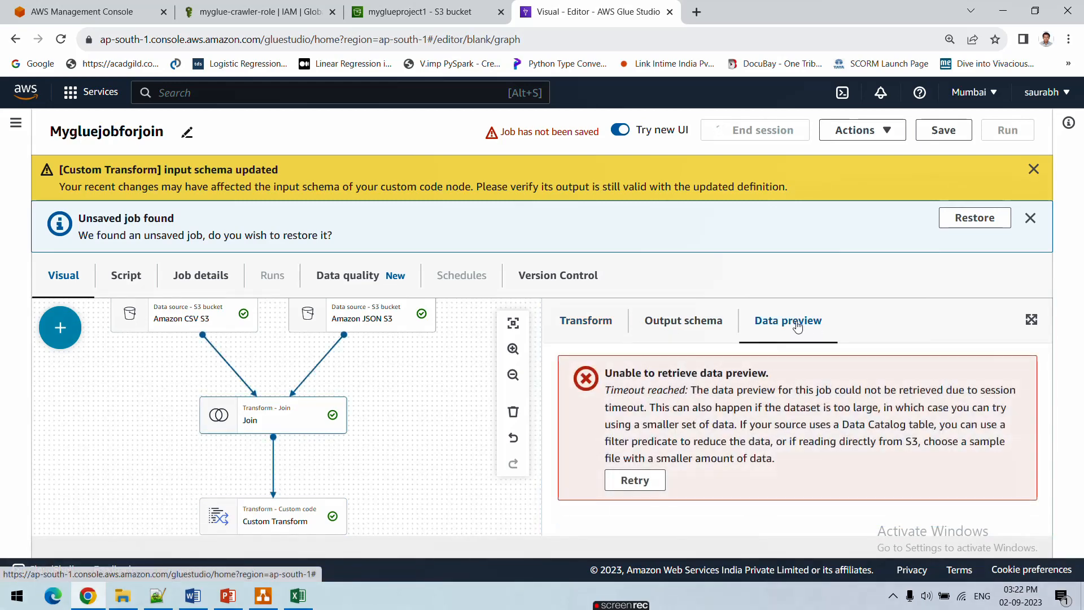
left_click(279, 519)
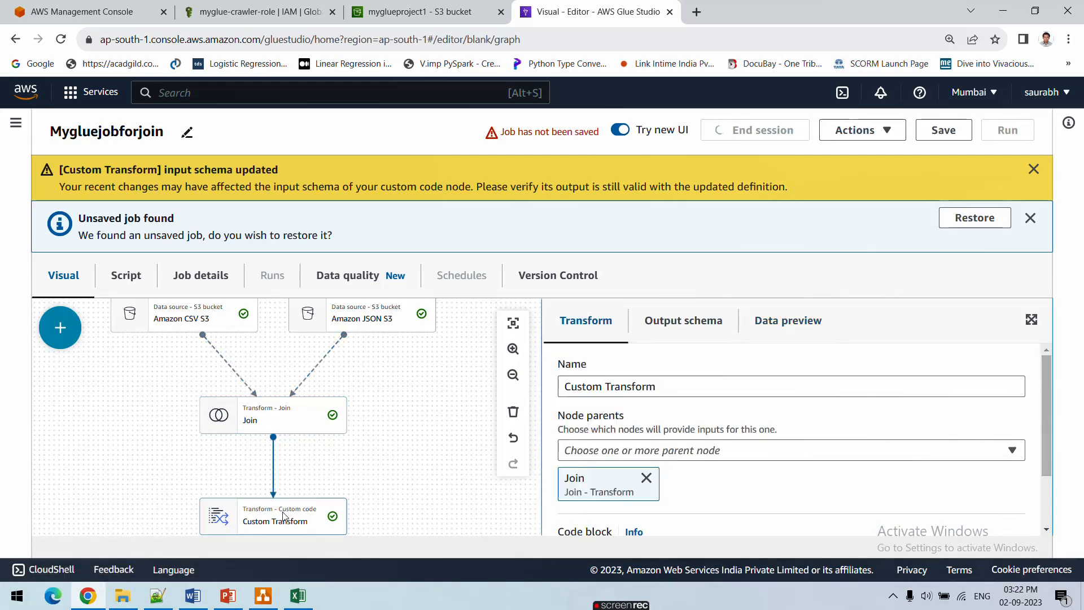
- Review the source fields in json_data1.json in Notepad++ and in the emp_data sheet in Excel
left_click(158, 600)
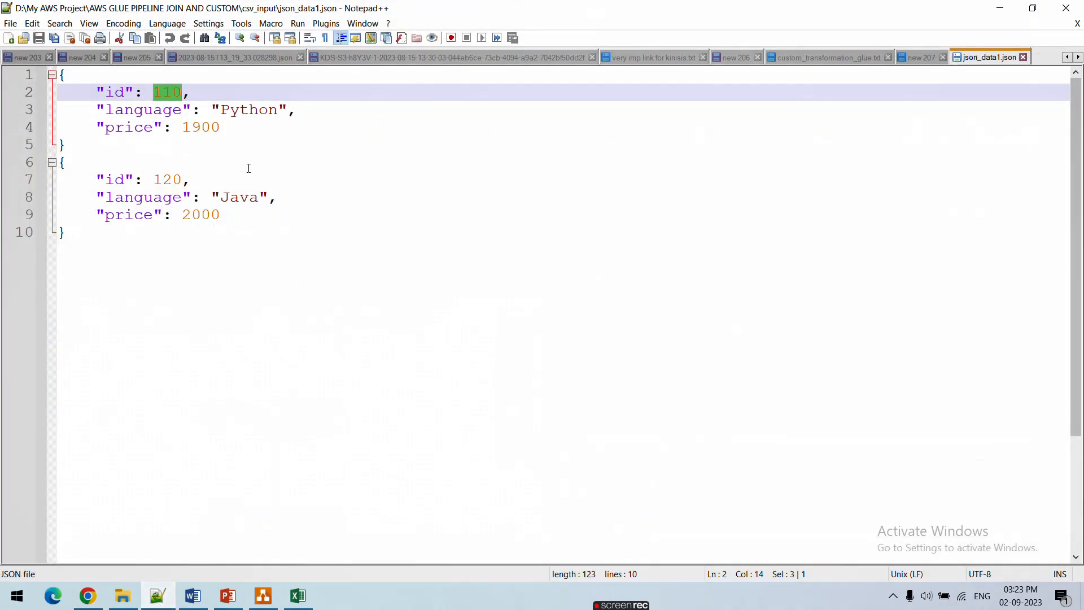
double_click(145, 199)
left_click(250, 110)
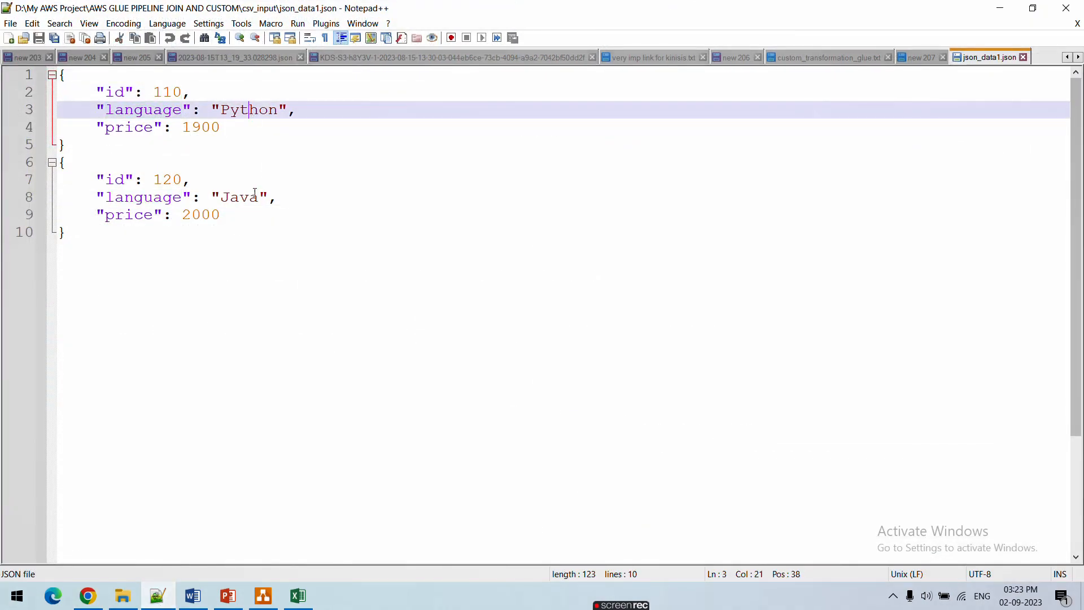
left_click(298, 595)
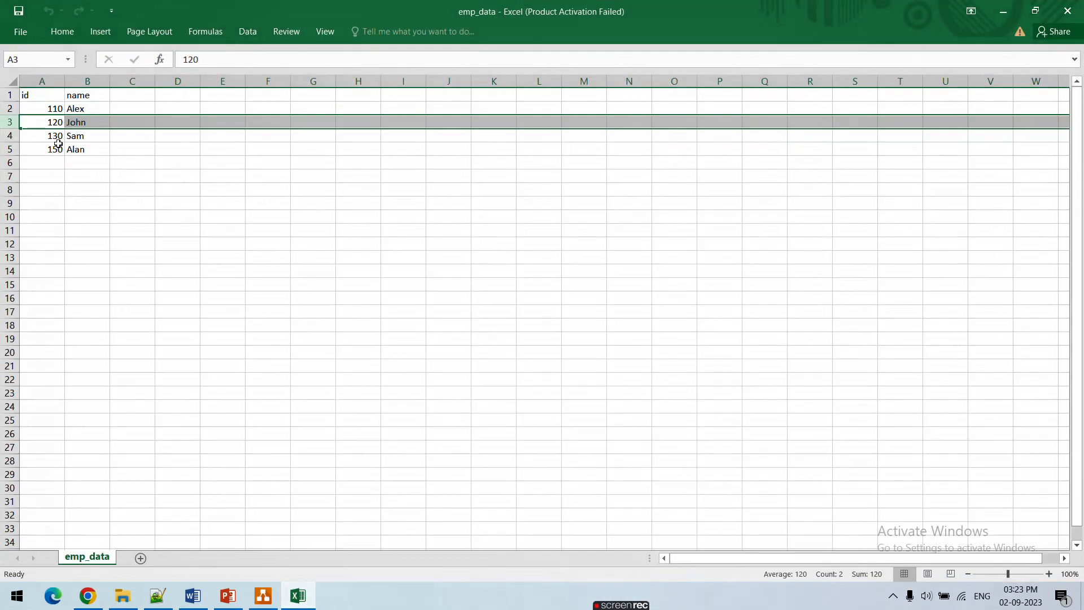
left_click(83, 96)
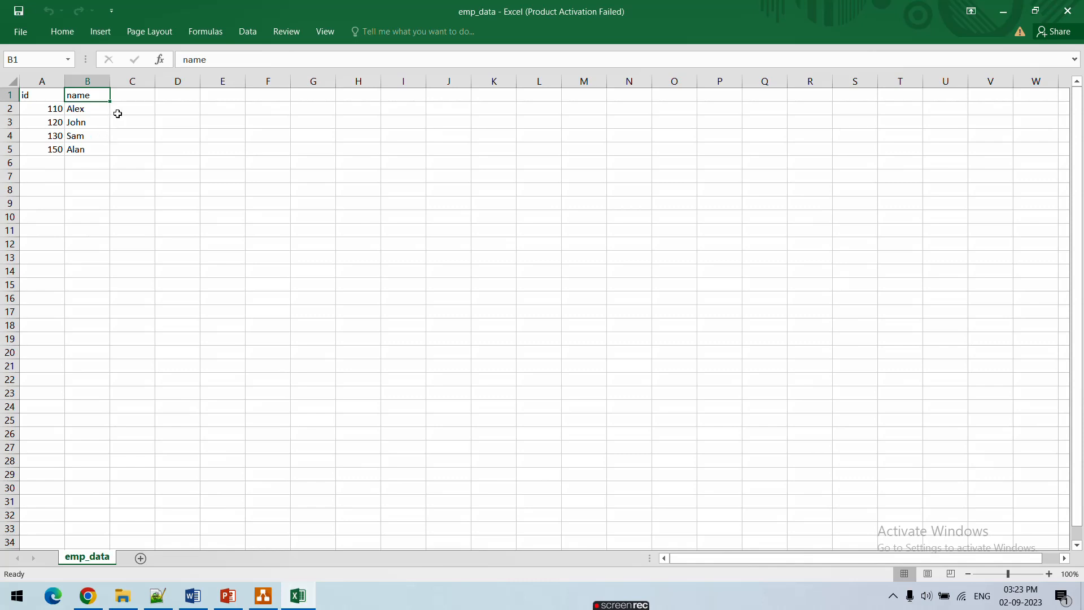
- Copy the MyTransform function body, from the first comment through the return line, out of the Glue script document in Word
left_click(89, 601)
scroll(726, 496, "down", 2)
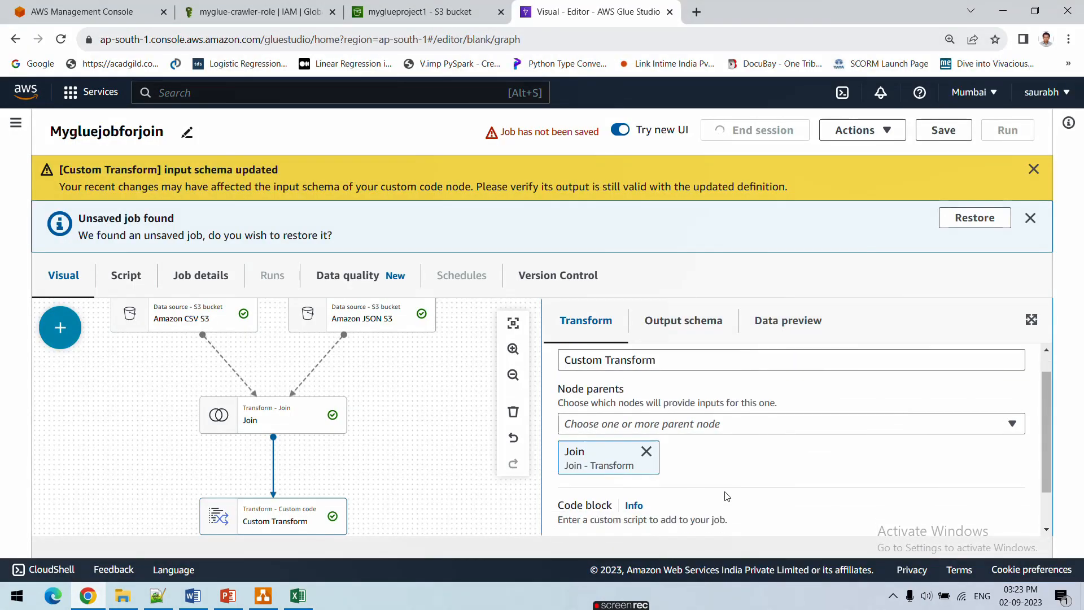
left_click(193, 597)
left_click(192, 596)
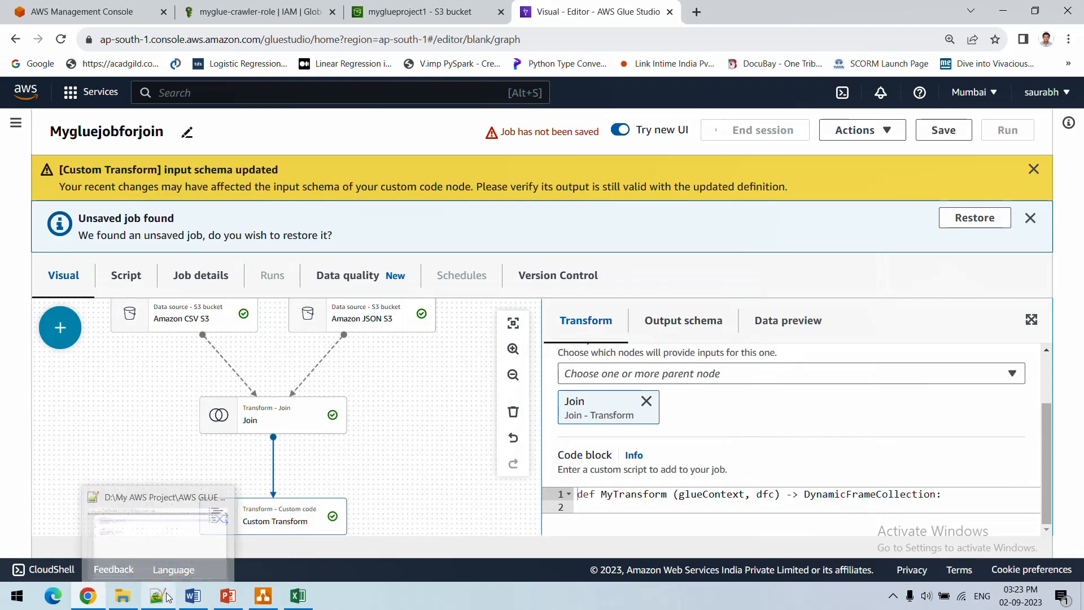
left_click(193, 597)
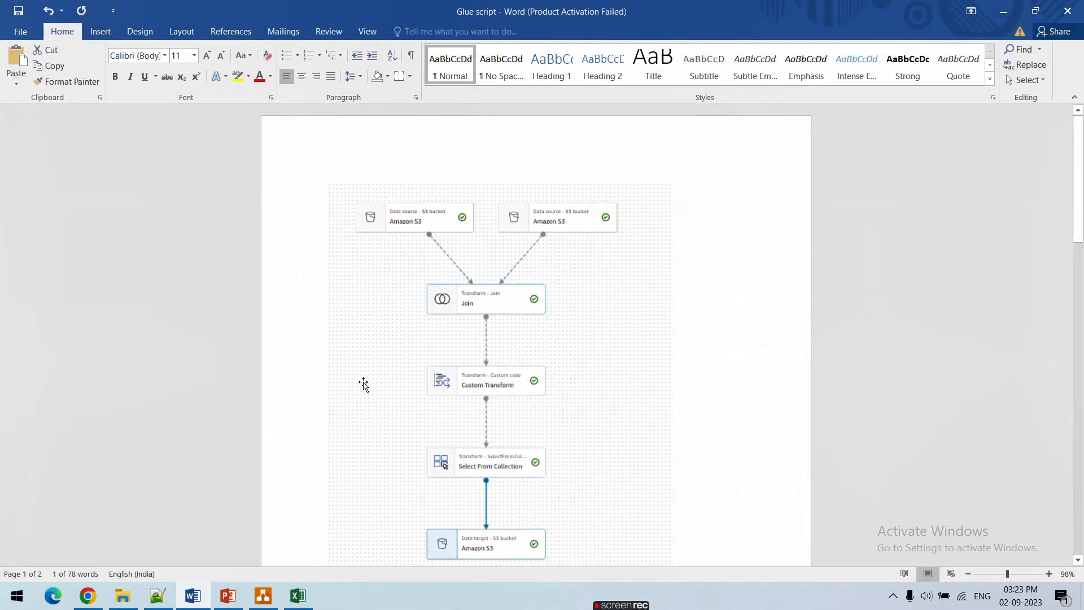
scroll(327, 441, "down", 10)
scroll(326, 440, "down", 3)
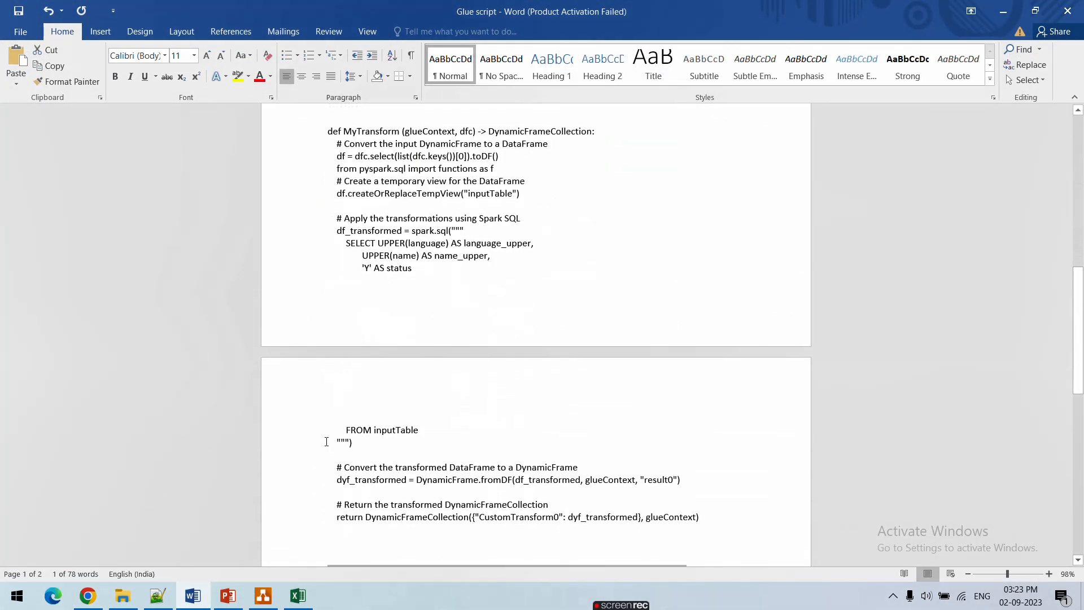
left_click_drag(338, 146, 764, 513)
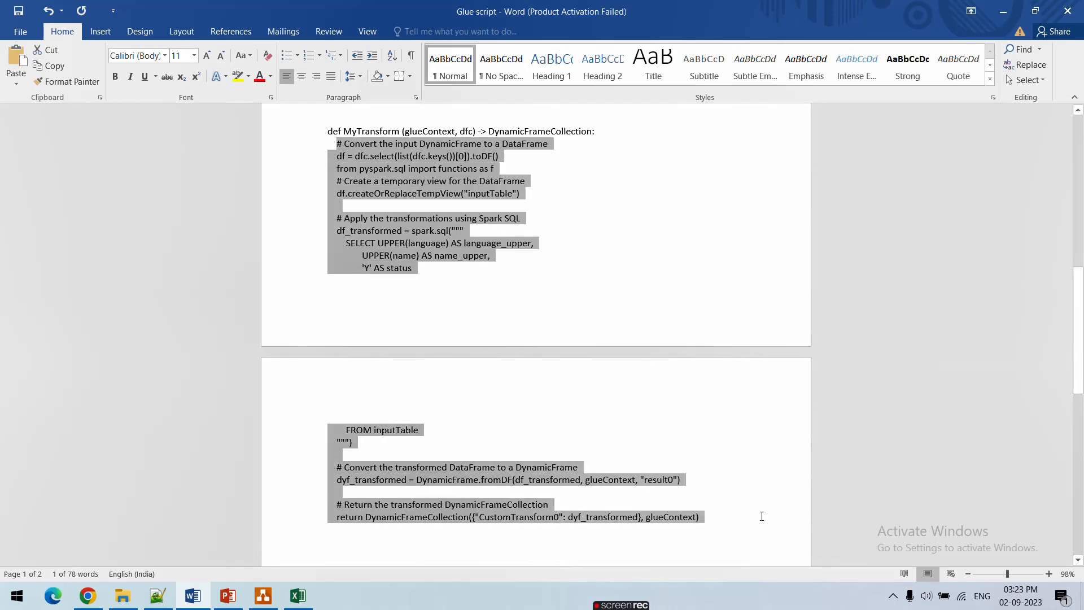
scroll(740, 510, "down", 2)
scroll(804, 221, "up", 3)
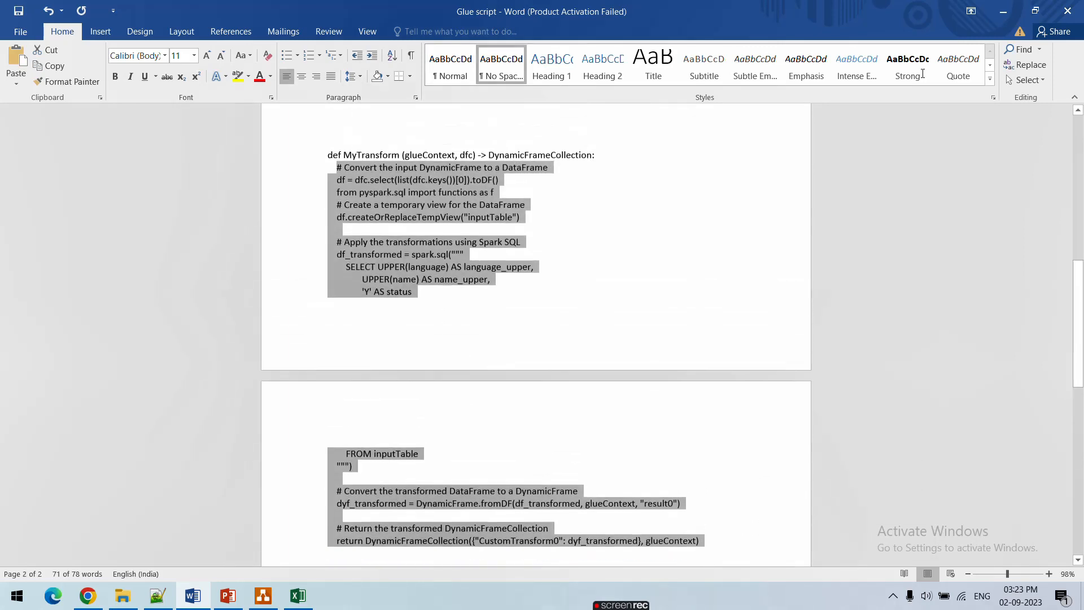
- In AWS Glue Studio, paste the copied function body under the def MyTransform line and insert a blank line above the first comment
key("alt+Tab")
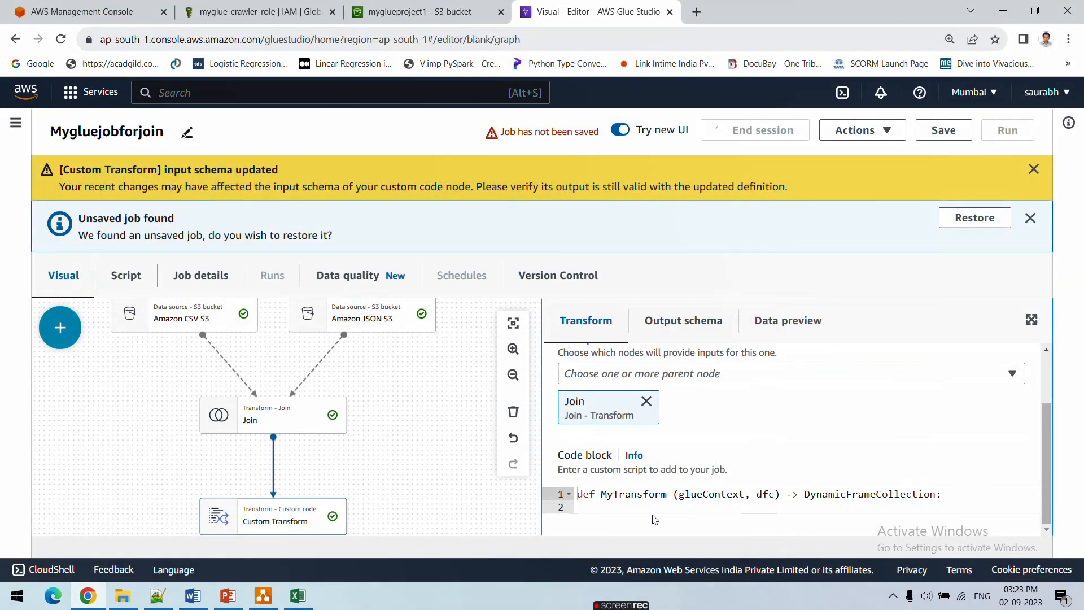
left_click(948, 499)
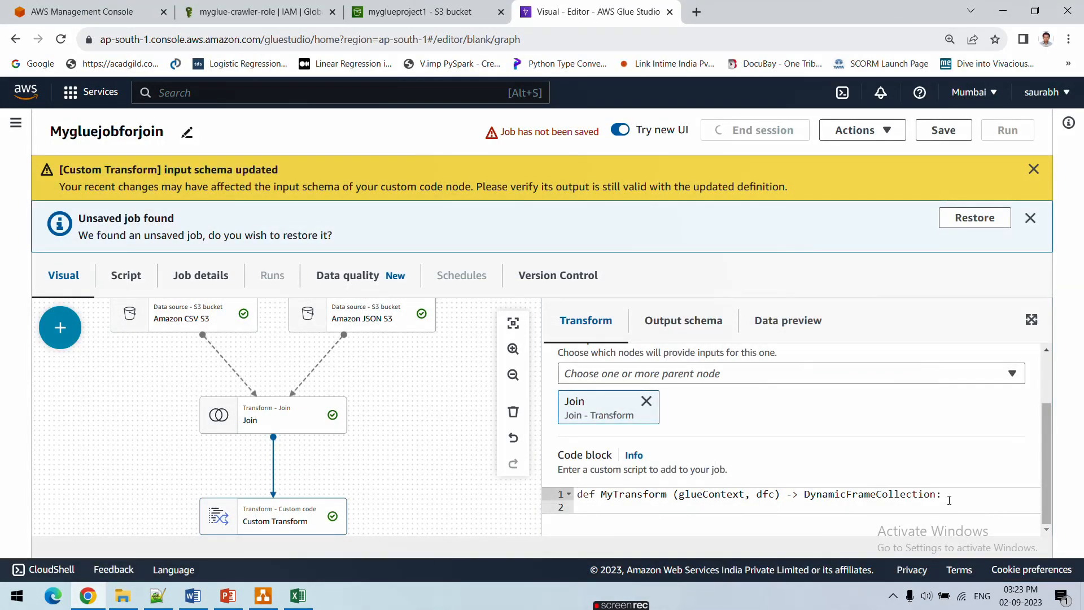
key("Return")
key("ctrl+v")
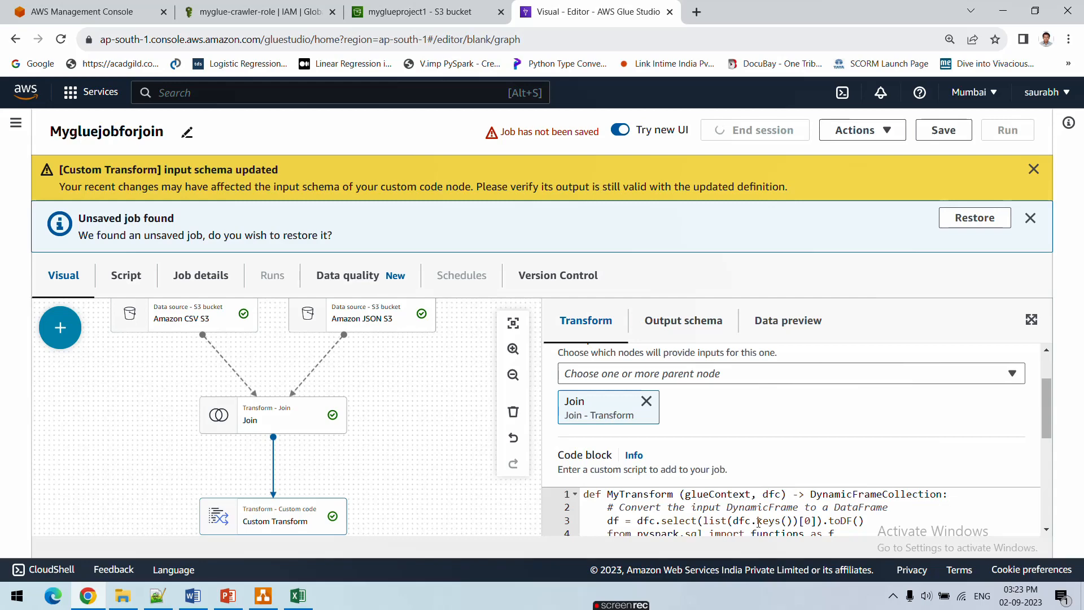
scroll(698, 512, "down", 3)
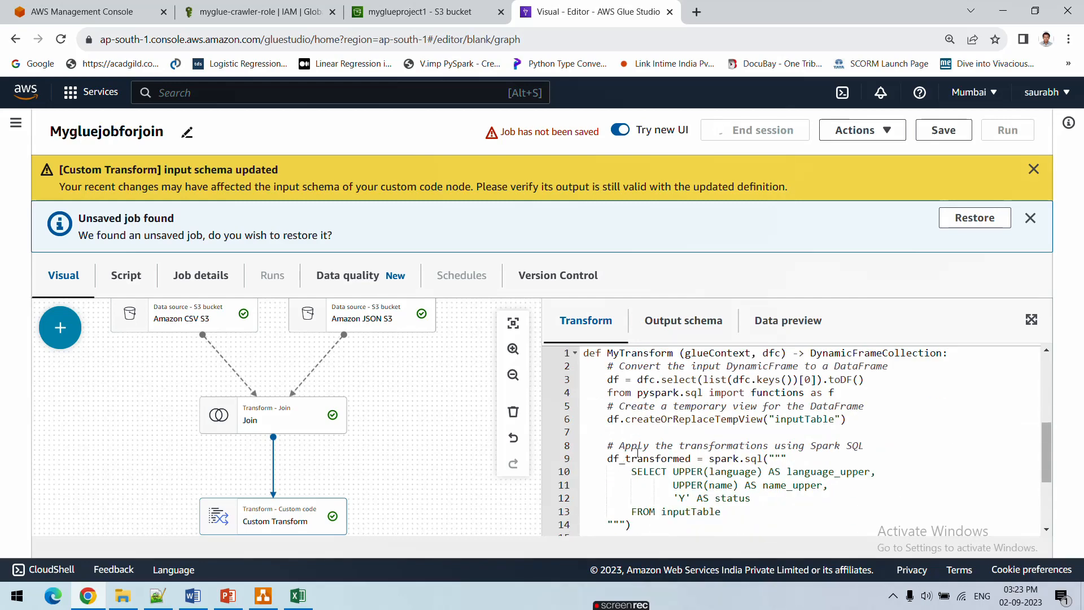
left_click(720, 381)
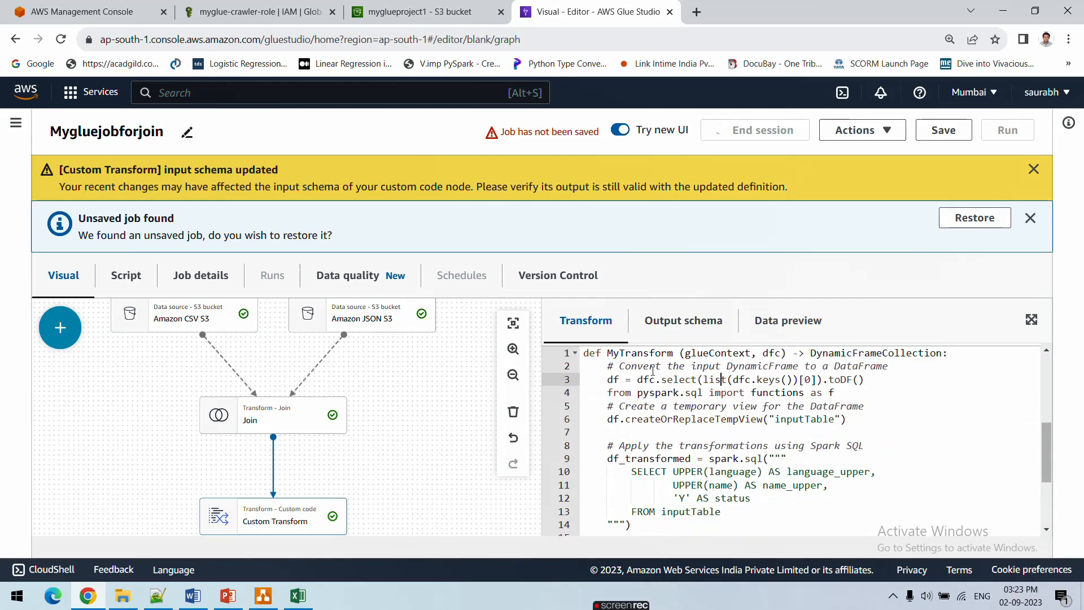
left_click(611, 368)
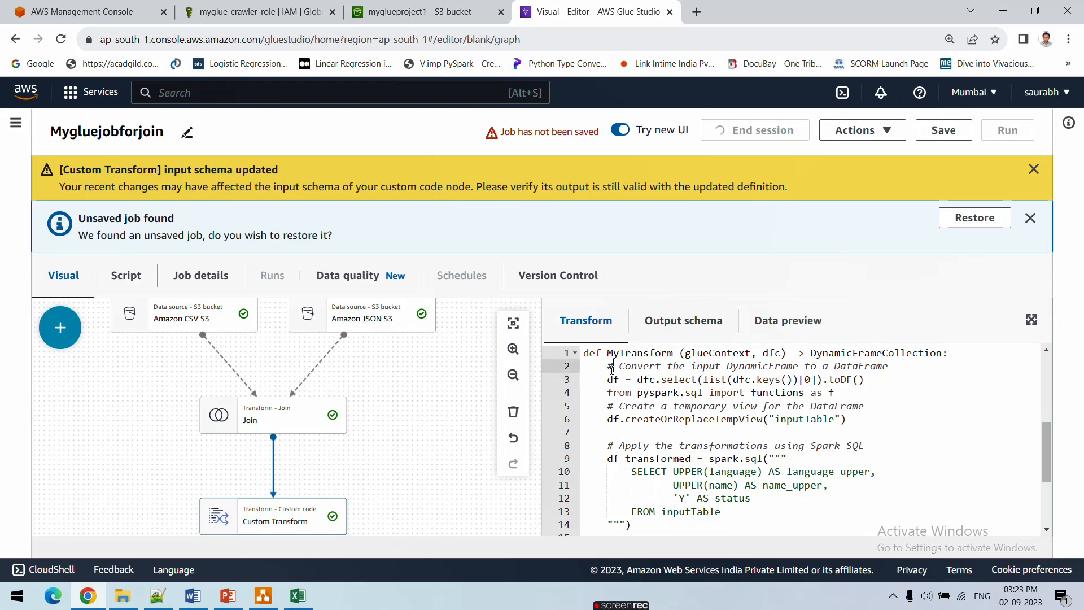
key("Return")
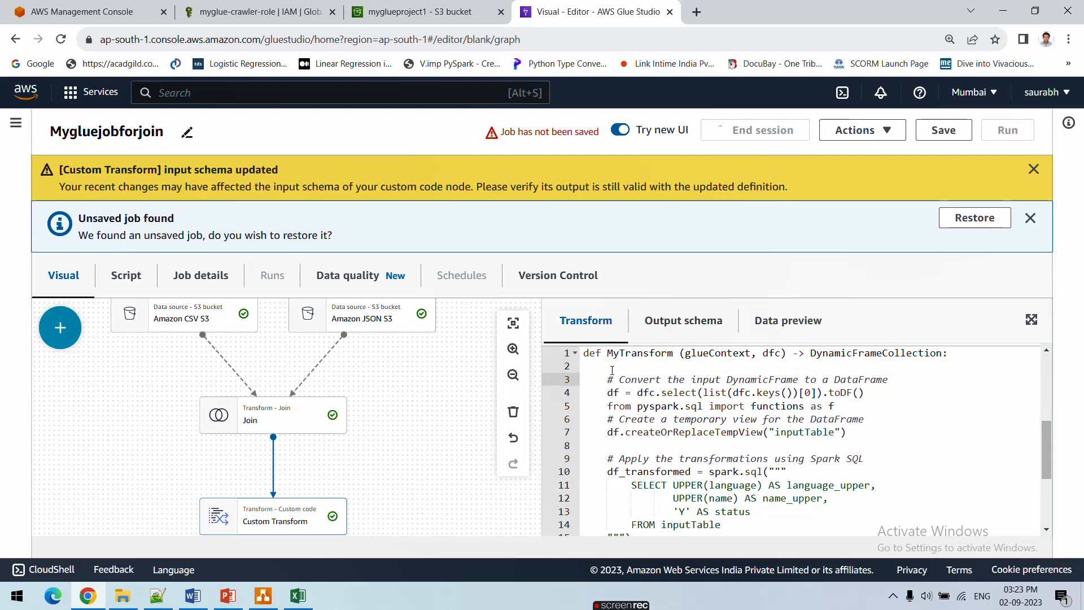
- Examine how the pasted code uses the dfc argument and the toDF() call to convert the input DynamicFrame to a DataFrame
double_click(776, 353)
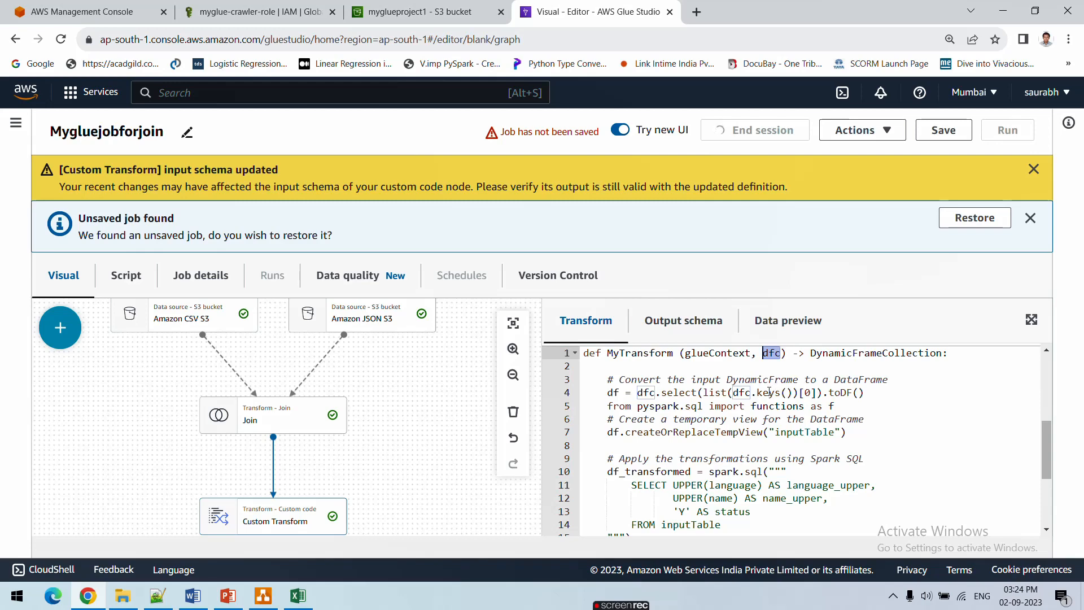
double_click(842, 393)
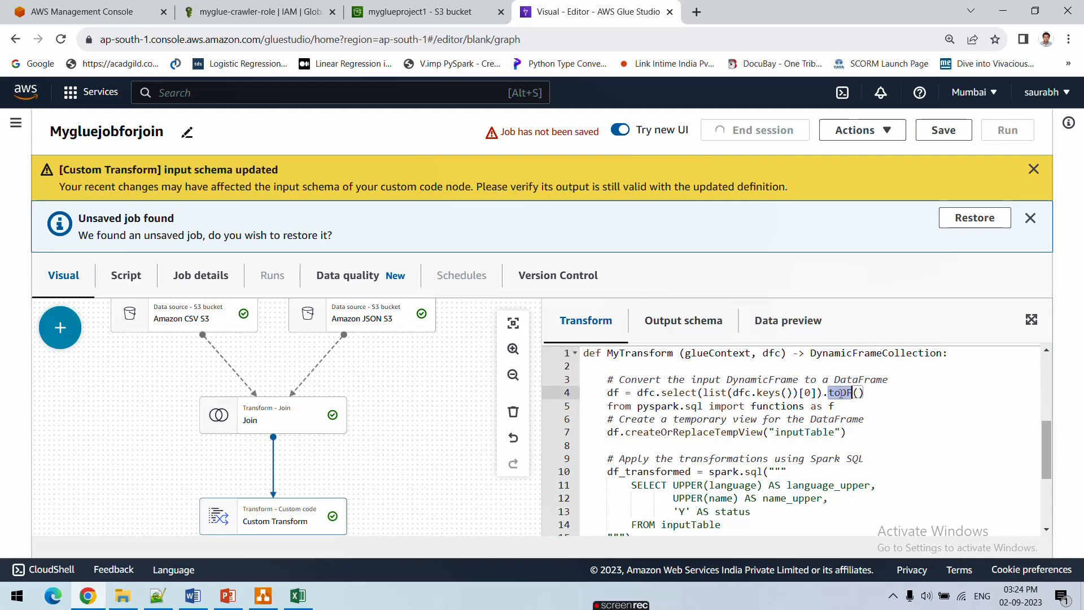
left_click(877, 406)
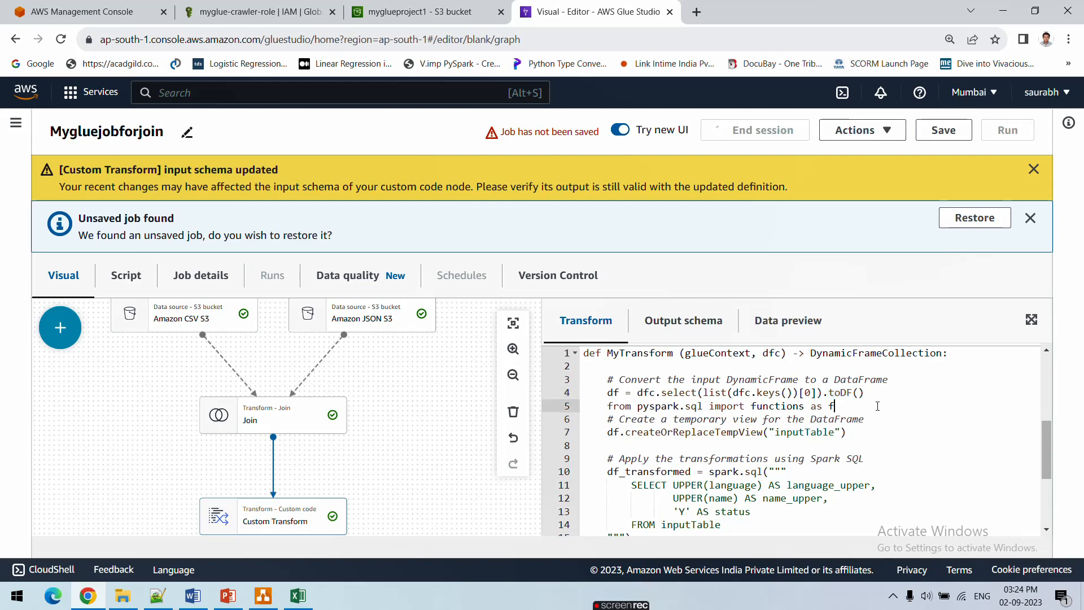
double_click(773, 354)
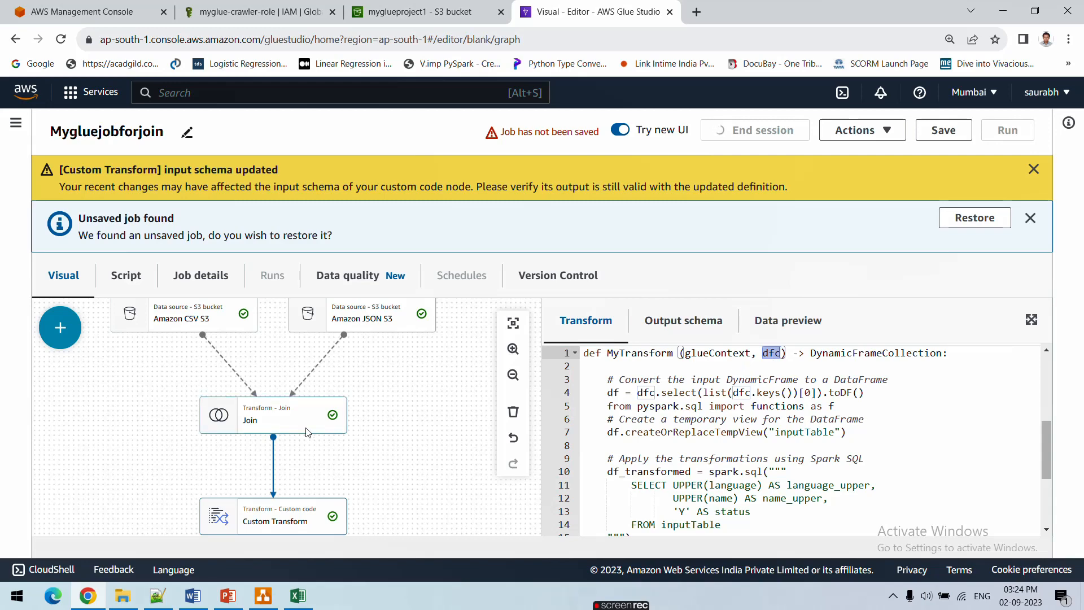
double_click(770, 355)
left_click(829, 392)
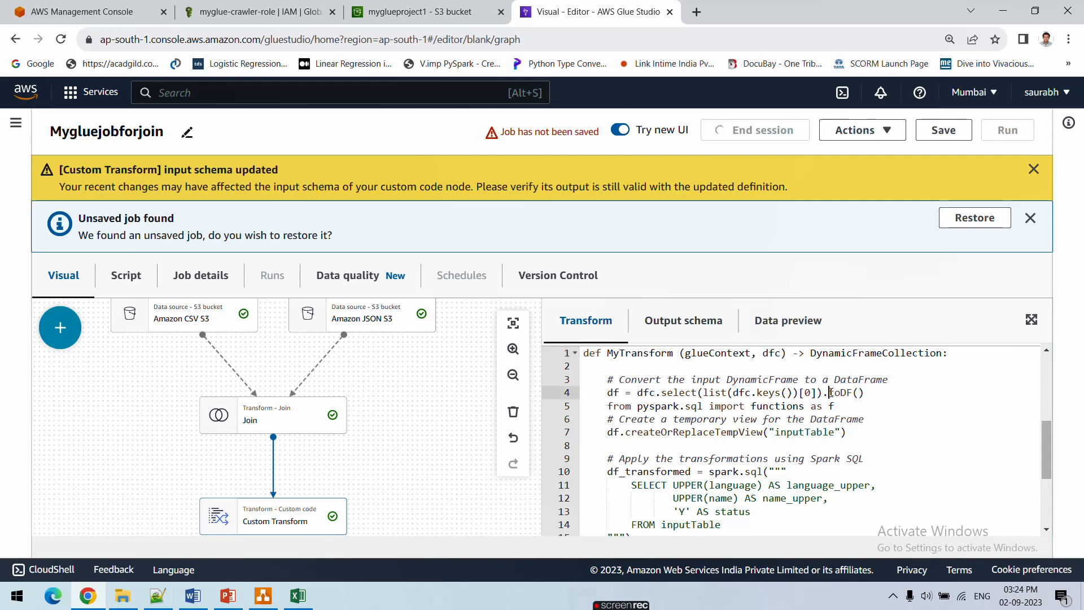
left_click_drag(829, 392, 872, 392)
left_click_drag(828, 392, 865, 394)
left_click(836, 419)
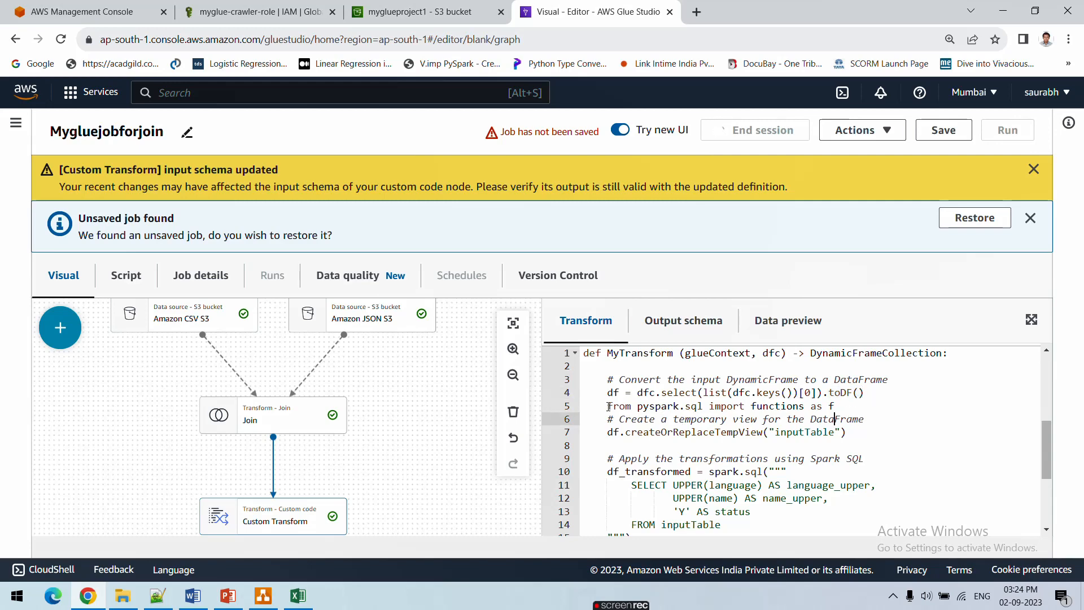
- Remove the line "from pyspark.sql import functions as f" from the MyTransform code, leaving line 5 blank
left_click_drag(608, 405, 829, 407)
left_click(839, 406)
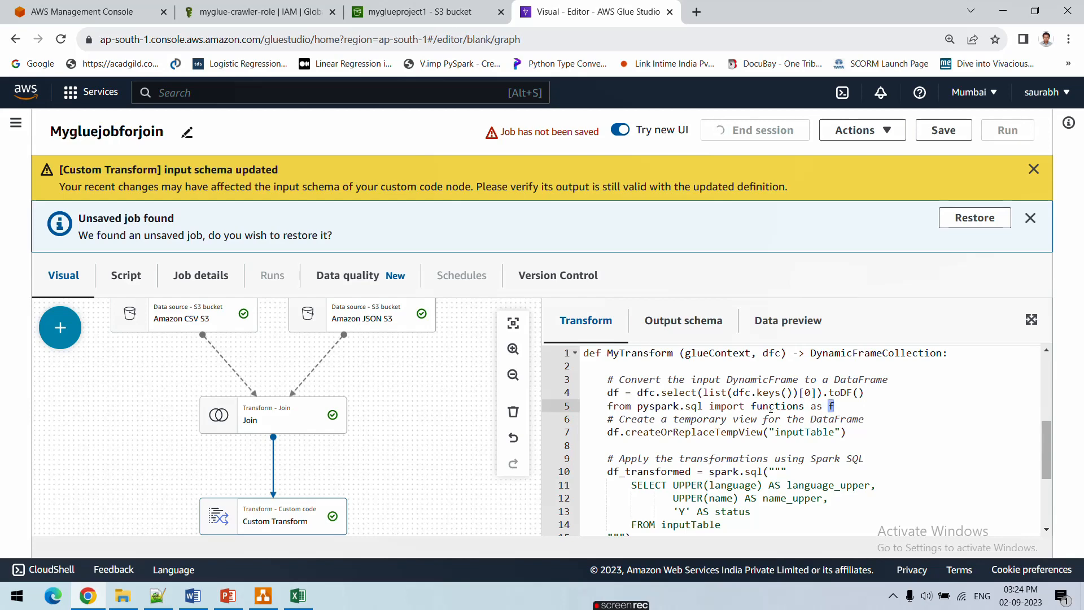
double_click(771, 408)
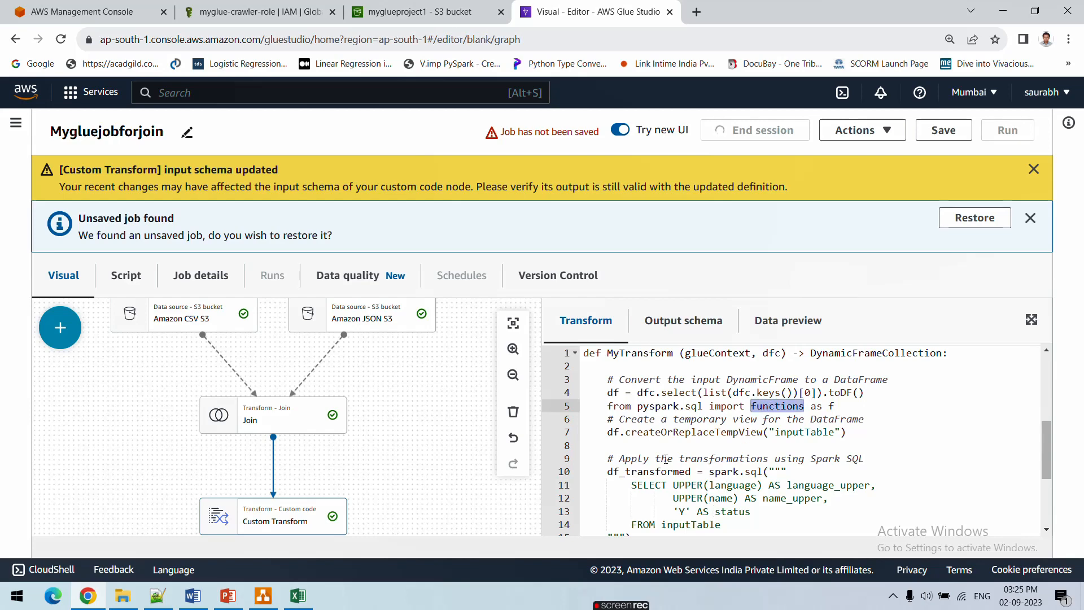
double_click(620, 407)
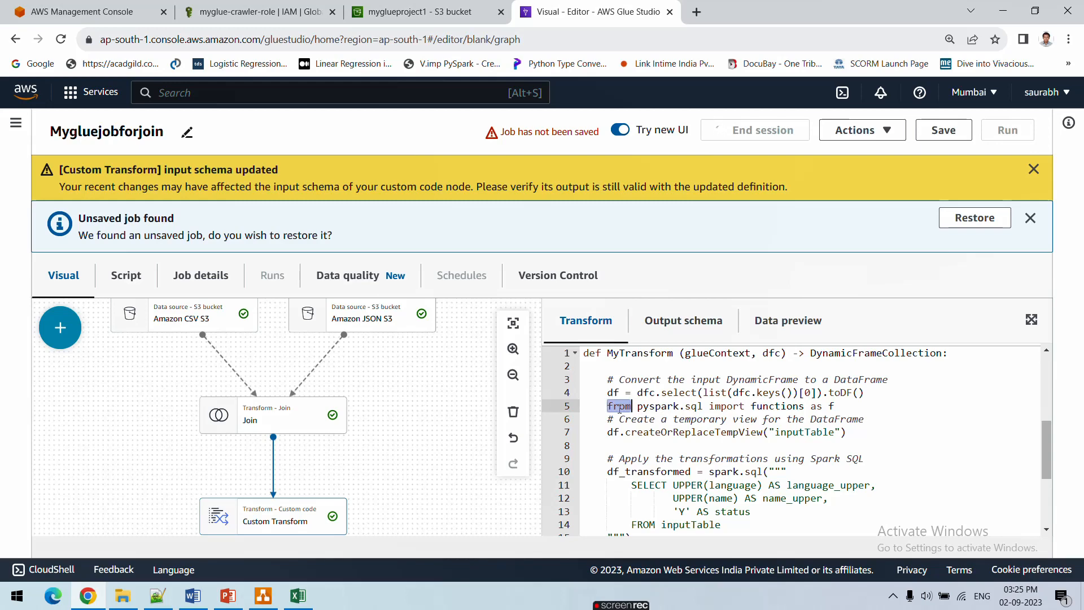
triple_click(649, 405)
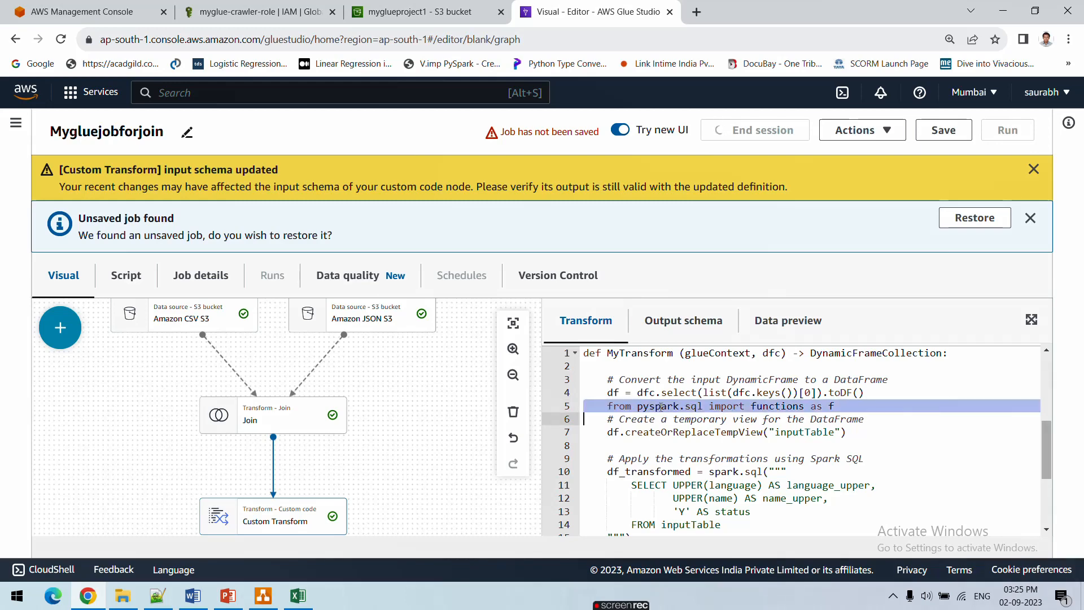
left_click(661, 406)
left_click_drag(607, 407, 850, 412)
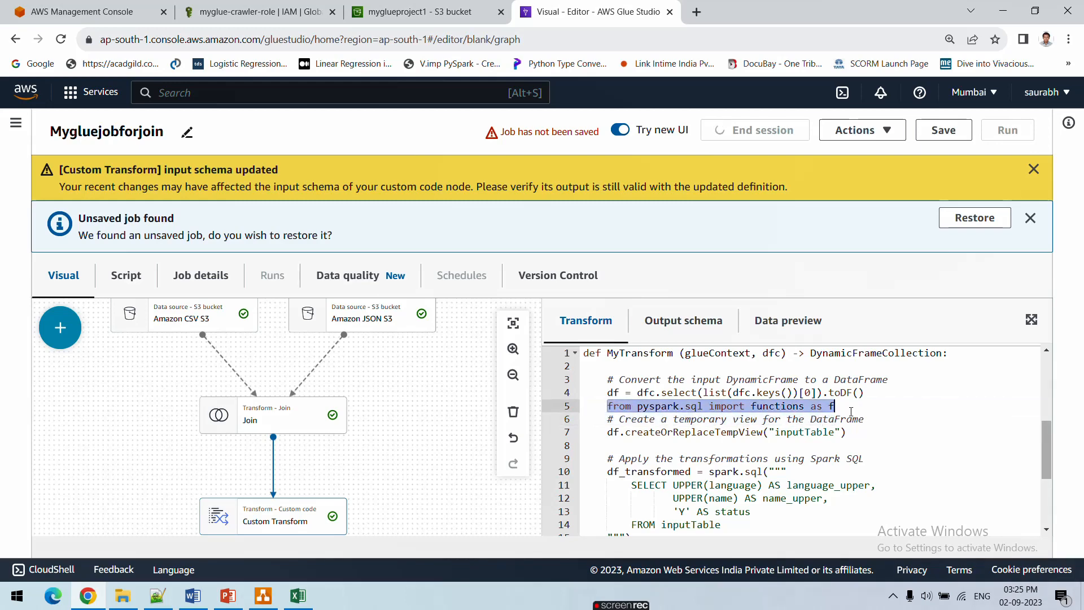
scroll(851, 512, "down", 4)
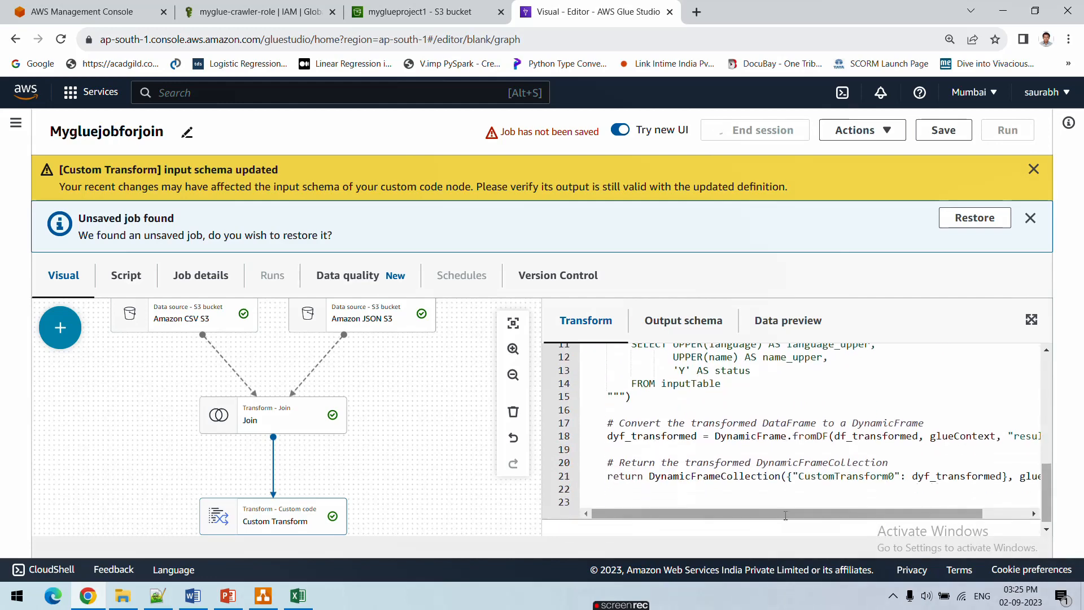
scroll(785, 508, "up", 4)
key("ctrl+x")
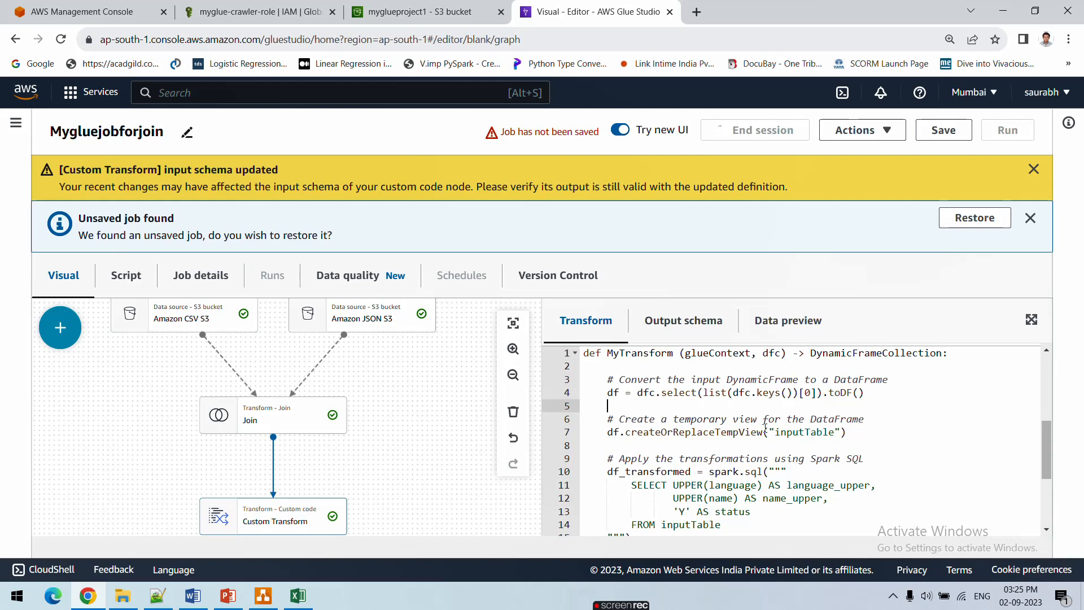
- Examine how df from toDF() is registered as the inputTable temporary view and queried through spark.sql
double_click(845, 390)
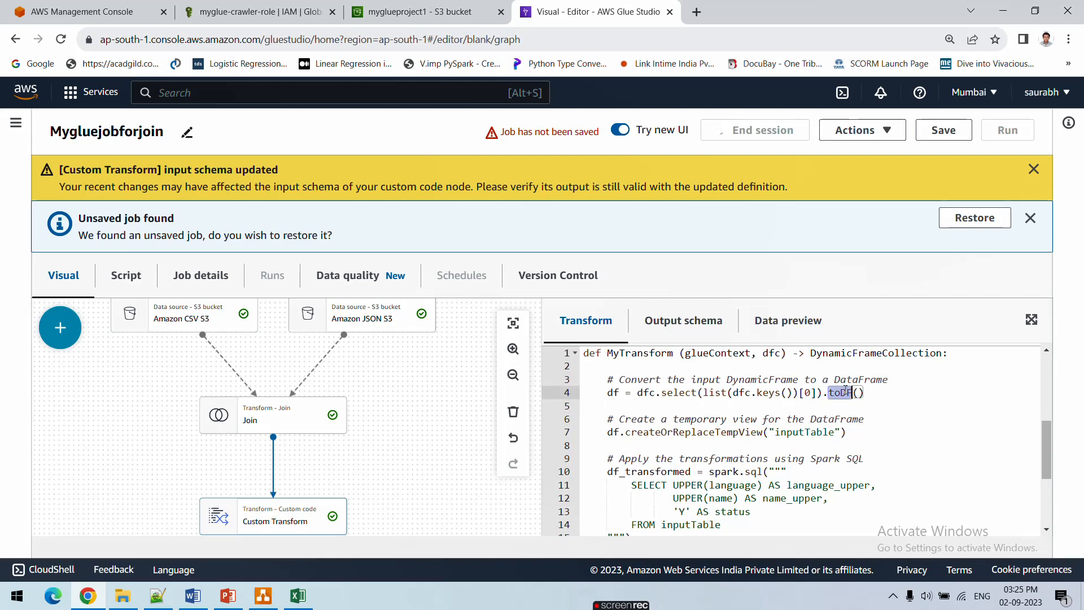
double_click(803, 432)
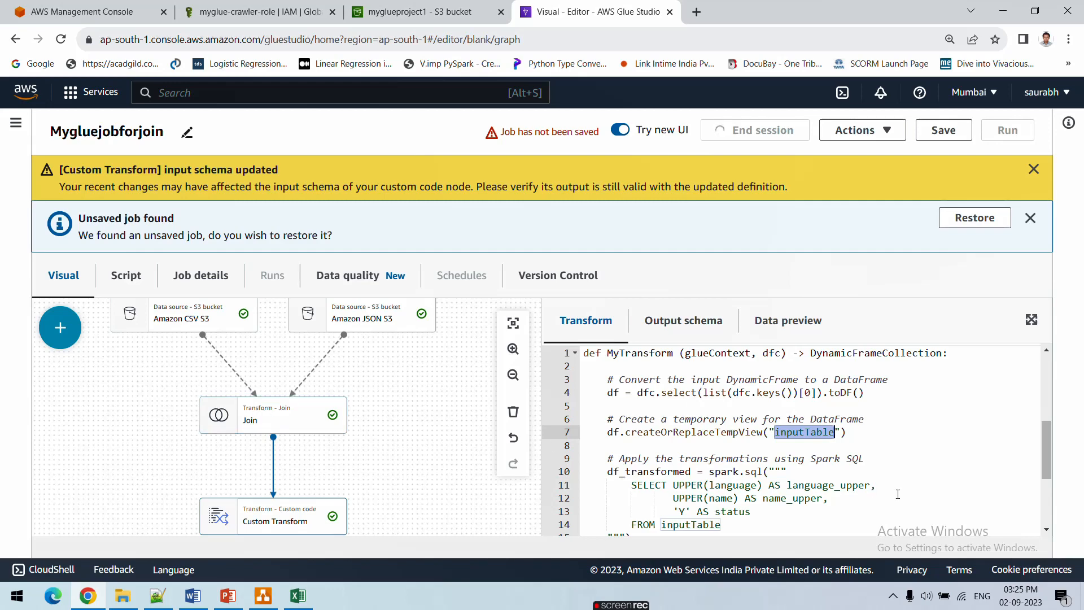
double_click(794, 433)
scroll(703, 459, "down", 2)
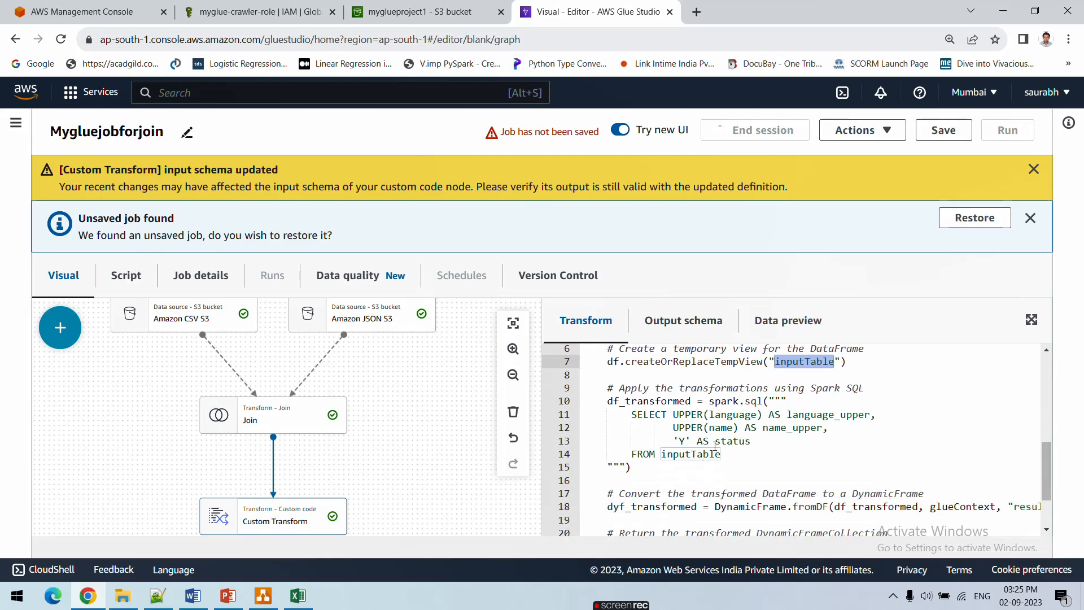
double_click(723, 401)
double_click(755, 400)
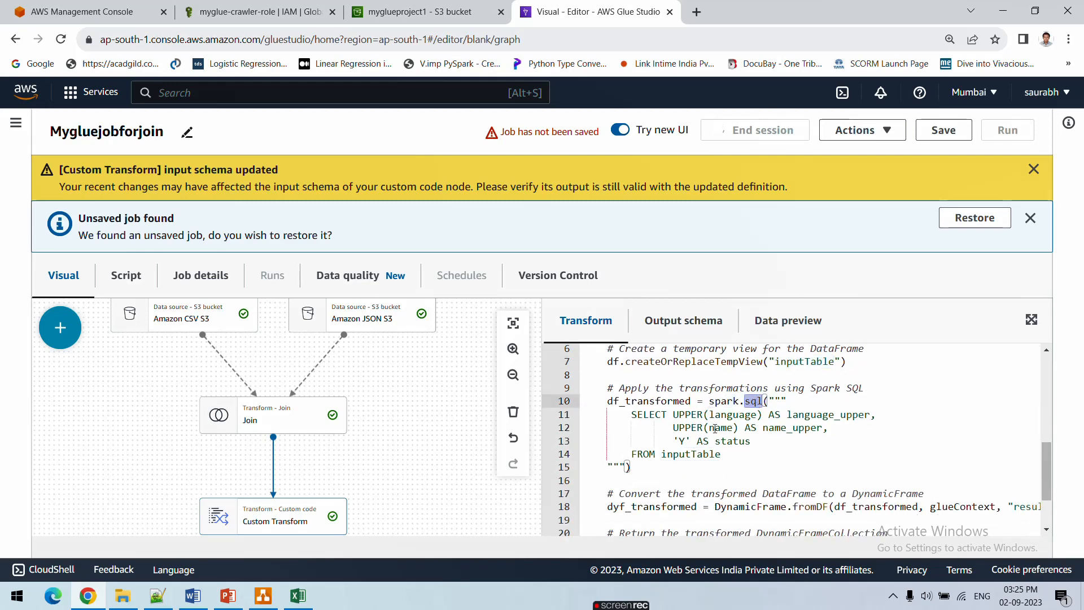
double_click(814, 362)
scroll(784, 430, "up", 5)
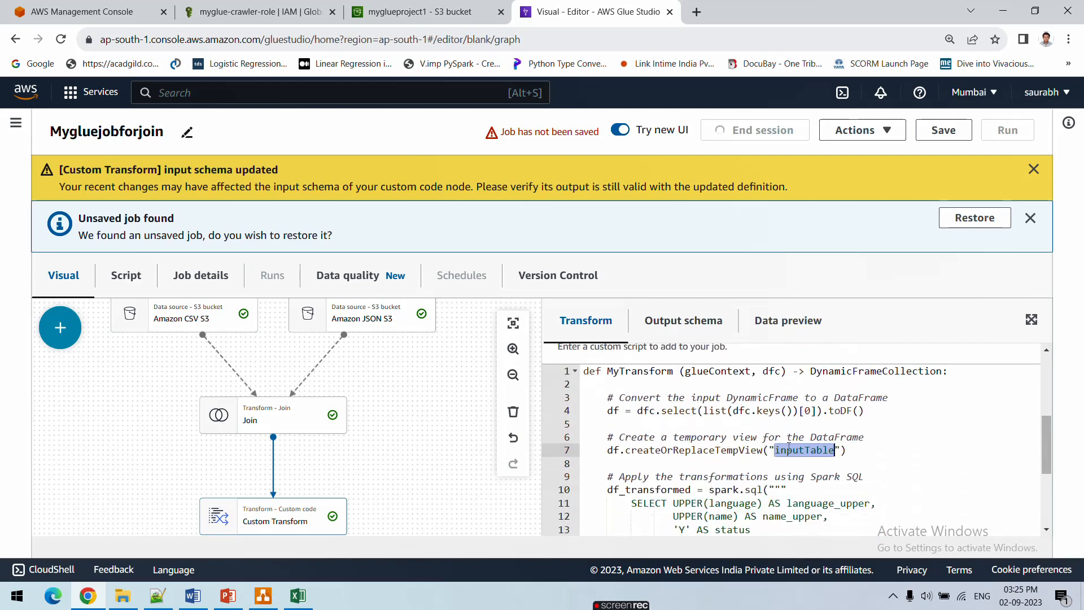
scroll(706, 435, "down", 1)
double_click(610, 432)
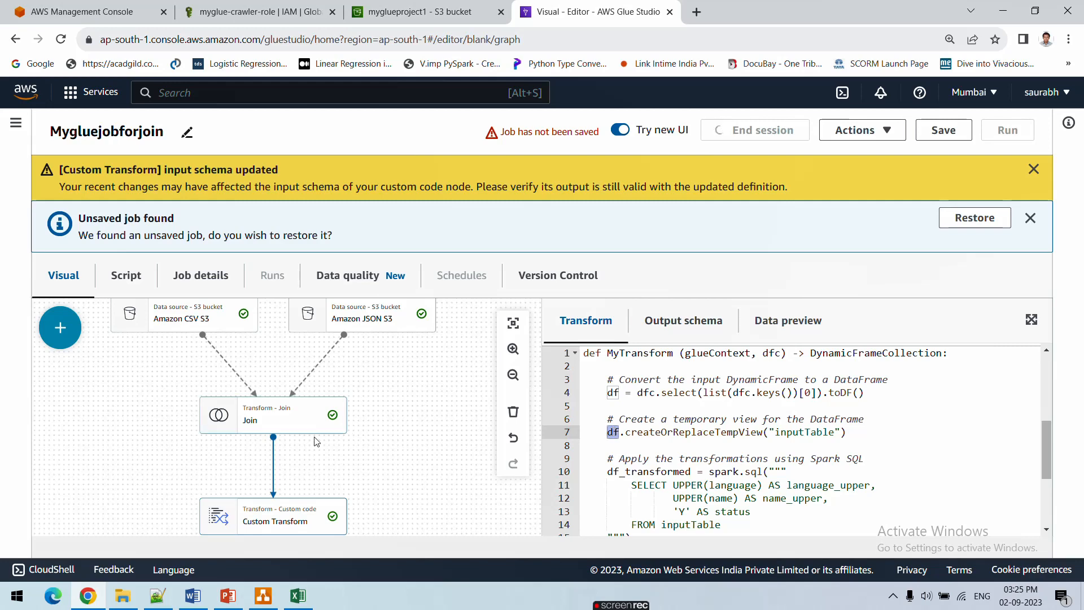
scroll(725, 463, "down", 1)
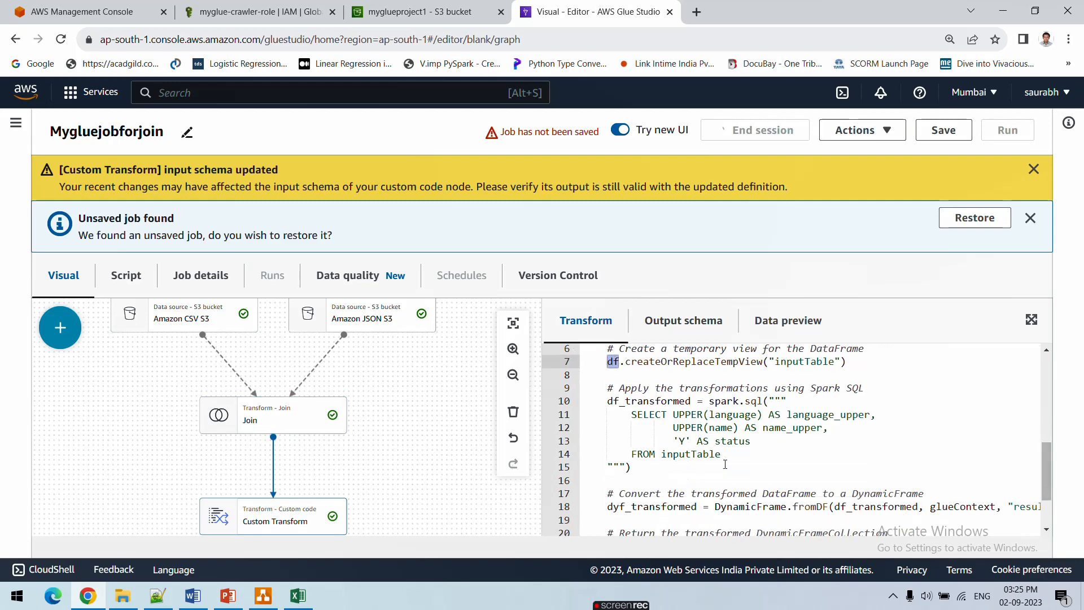
- Check the query's language and name columns against json_data1.json in Notepad++ and the emp_data sheet in Excel
double_click(732, 415)
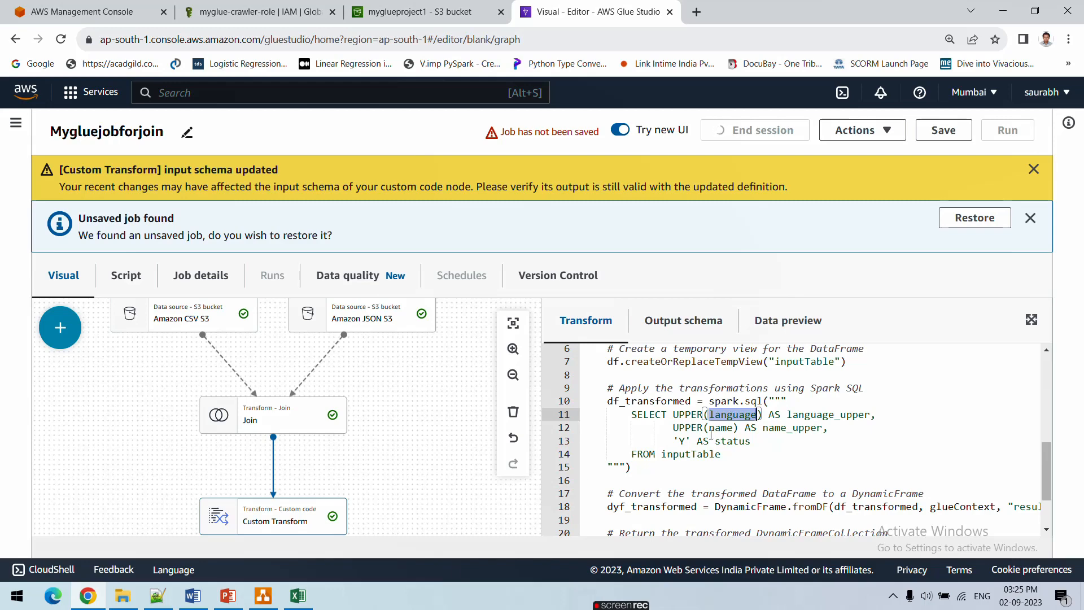
left_click(160, 592)
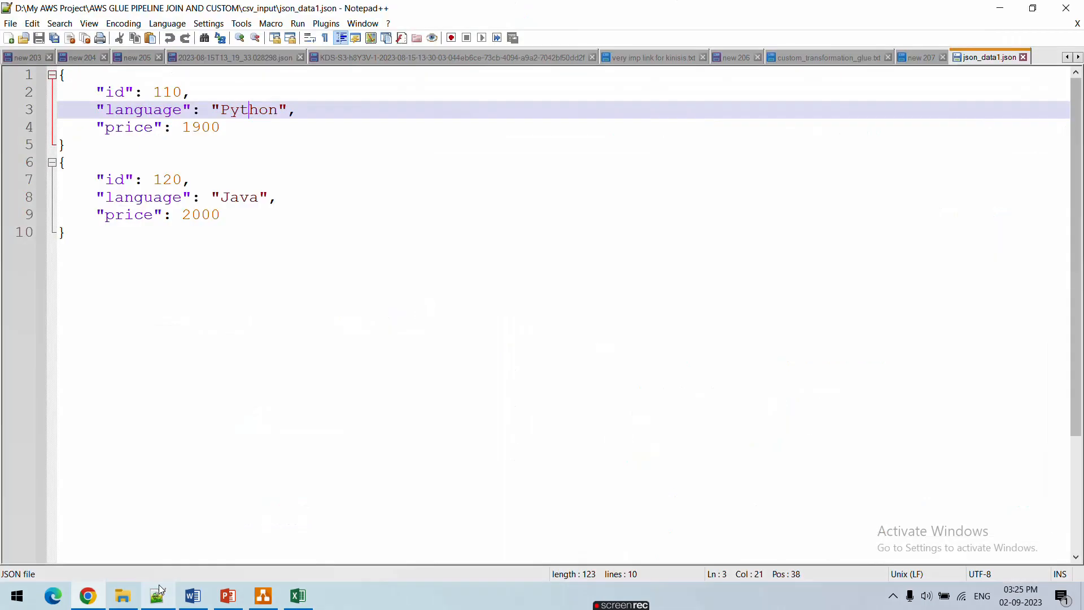
left_click(161, 594)
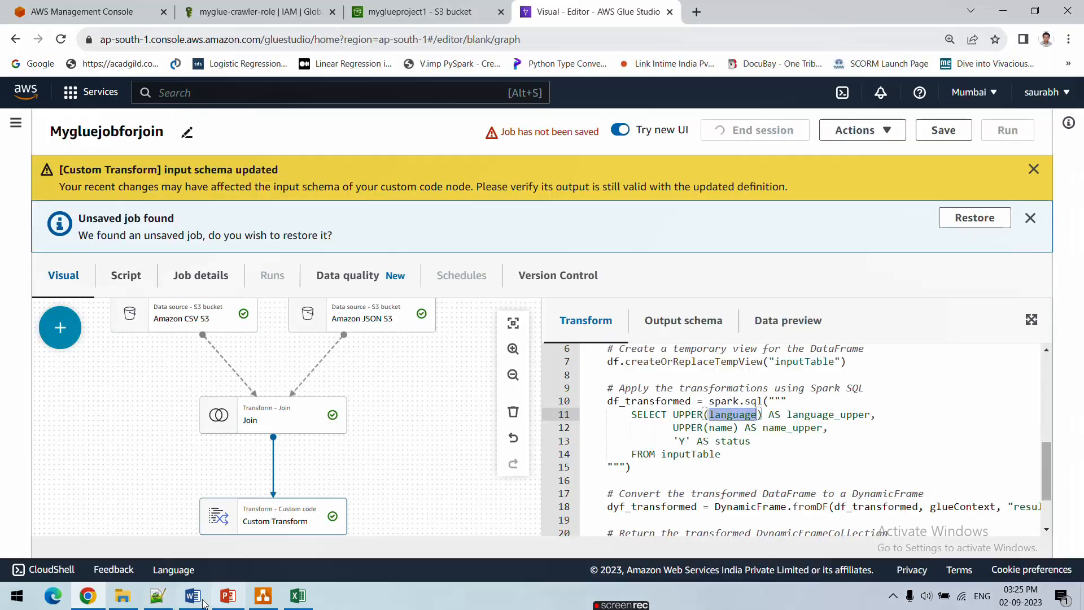
left_click(298, 600)
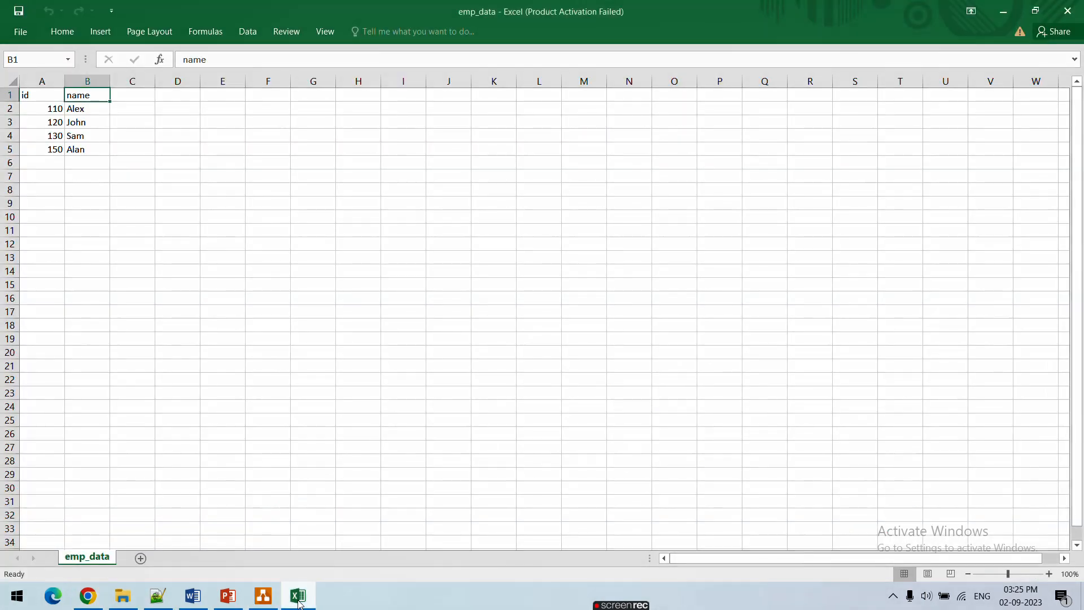
left_click(298, 600)
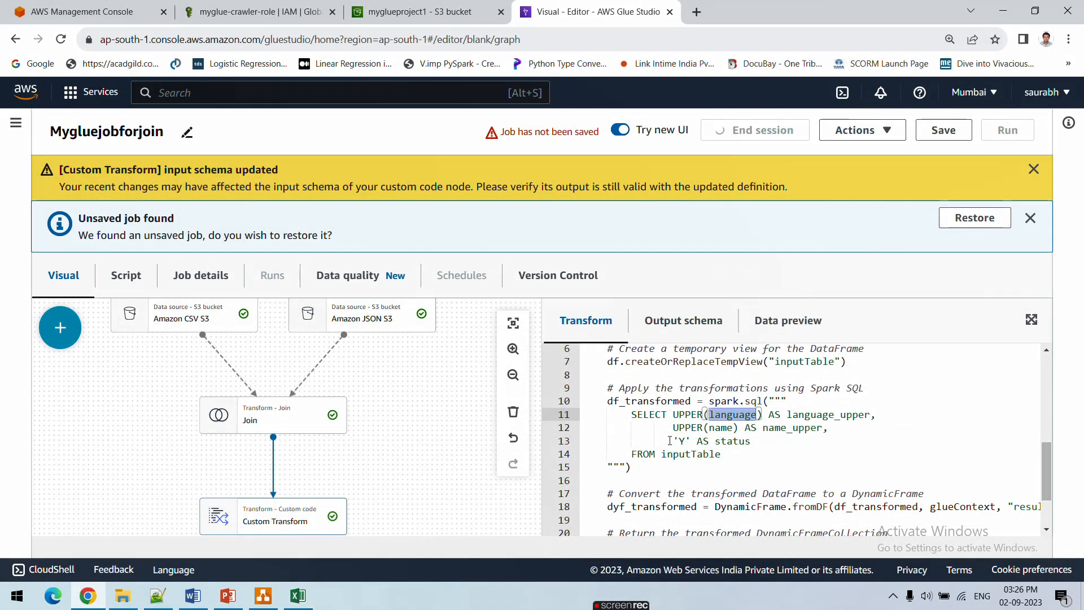
- Review the SELECT query's language_upper and name_upper aliases and its constant 'Y' AS status column
left_click_drag(755, 441, 727, 440)
left_click_drag(583, 440, 759, 442)
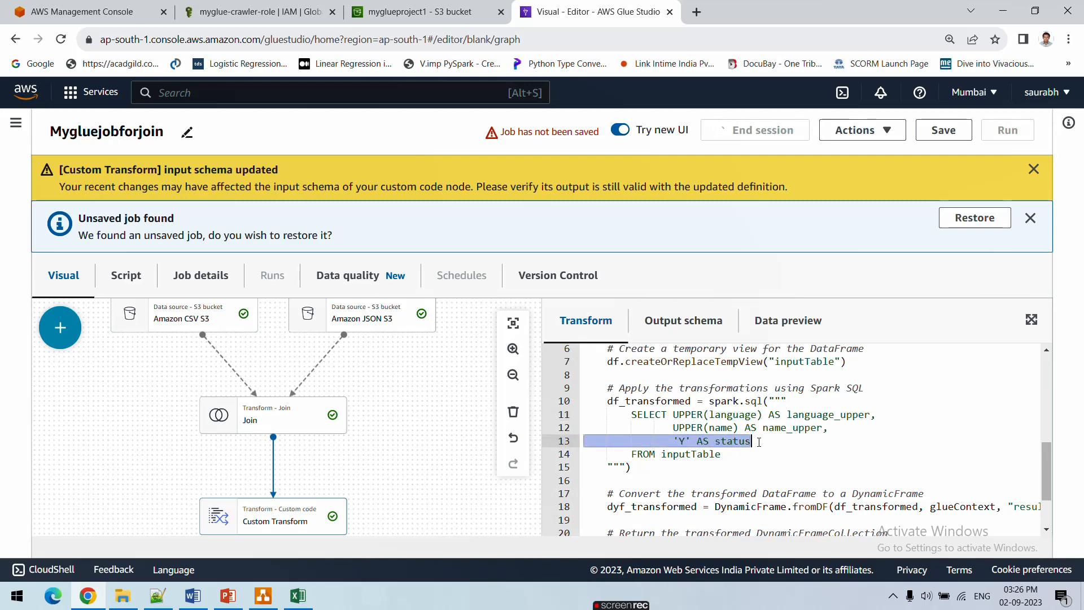
left_click(772, 449)
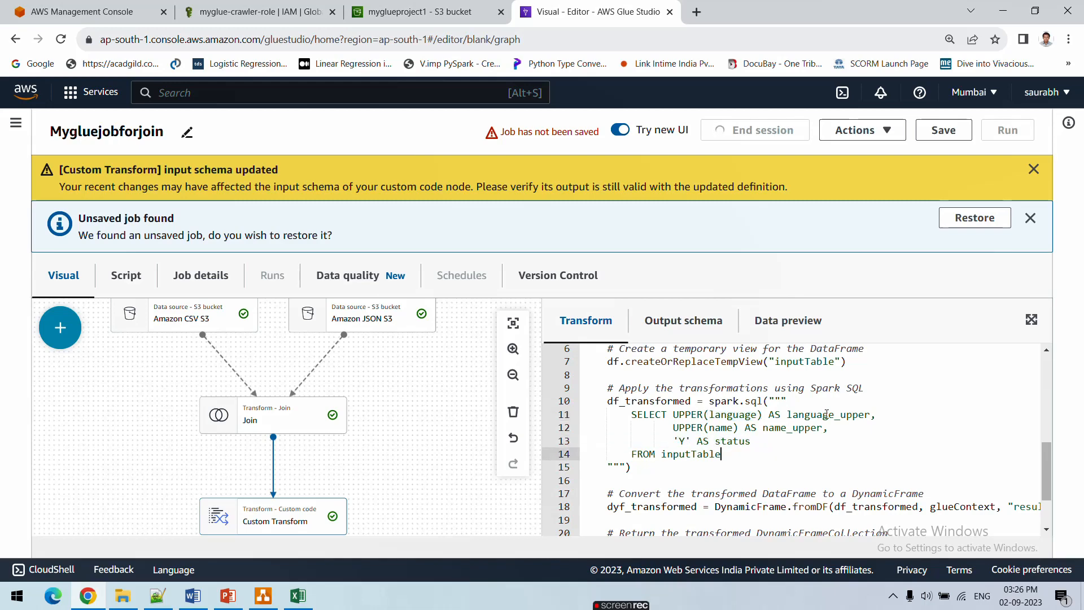
double_click(826, 414)
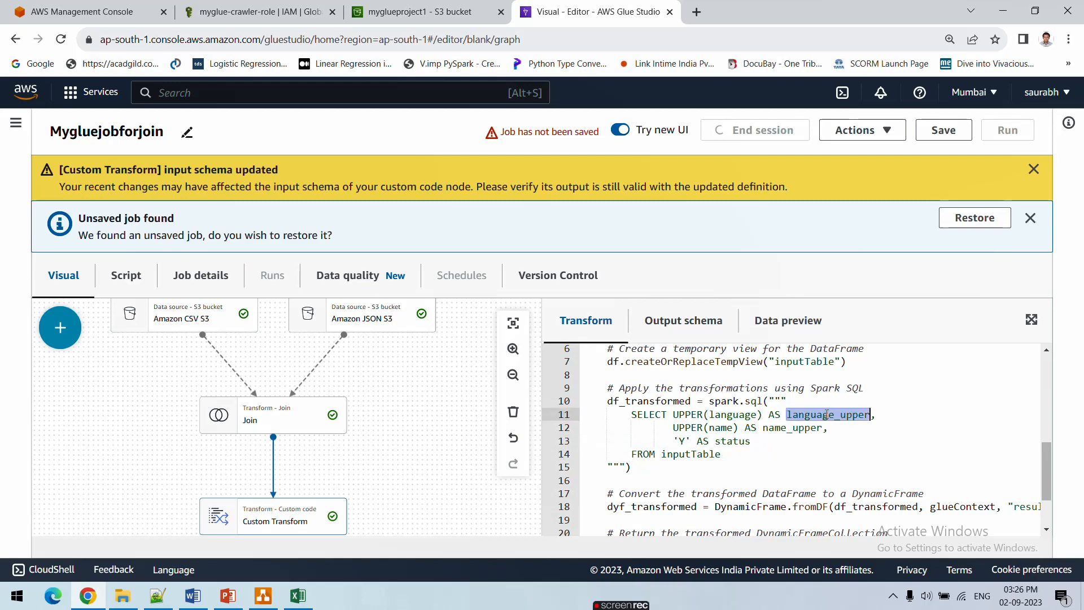
double_click(790, 427)
left_click_drag(673, 440, 752, 441)
scroll(702, 458, "down", 1)
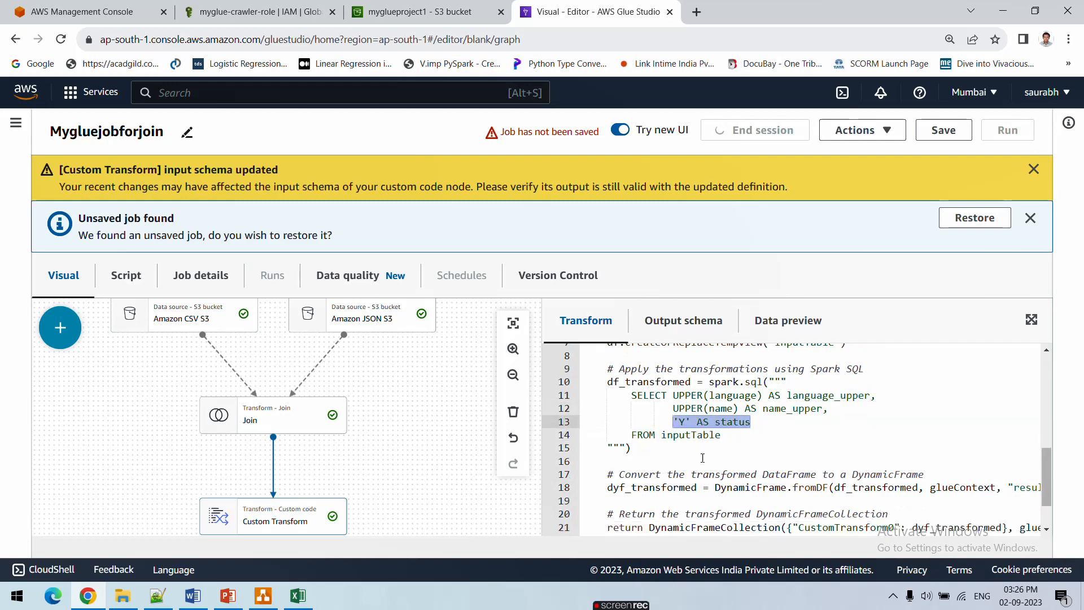
scroll(702, 458, "down", 1)
scroll(700, 440, "up", 2)
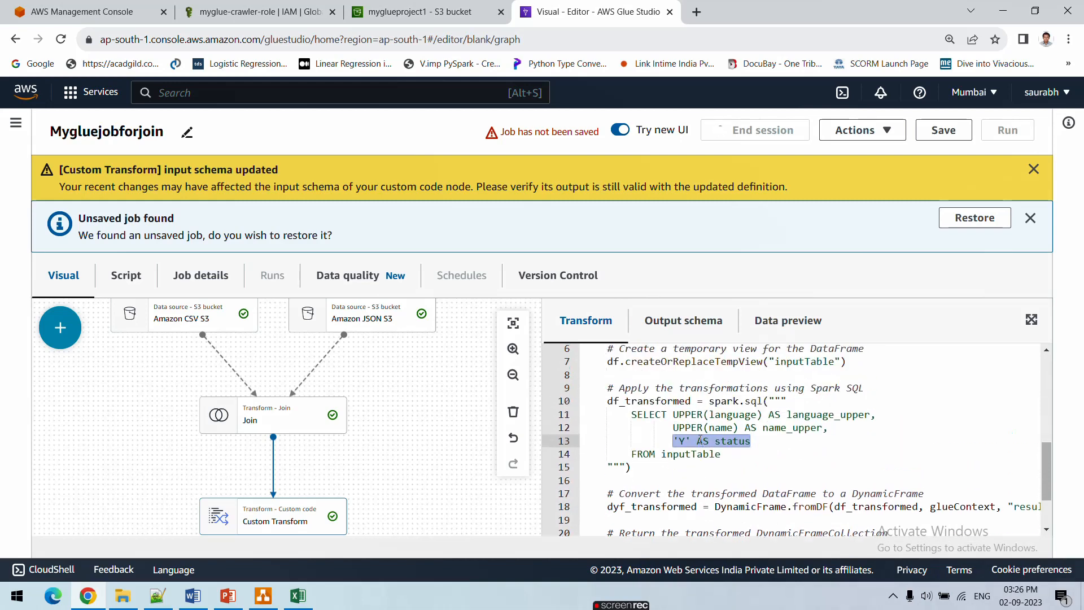
- Compare the DynamicFrame conversion of df_transformed with the initial toDF() conversion at the start of MyTransform
double_click(676, 402)
scroll(687, 458, "down", 2)
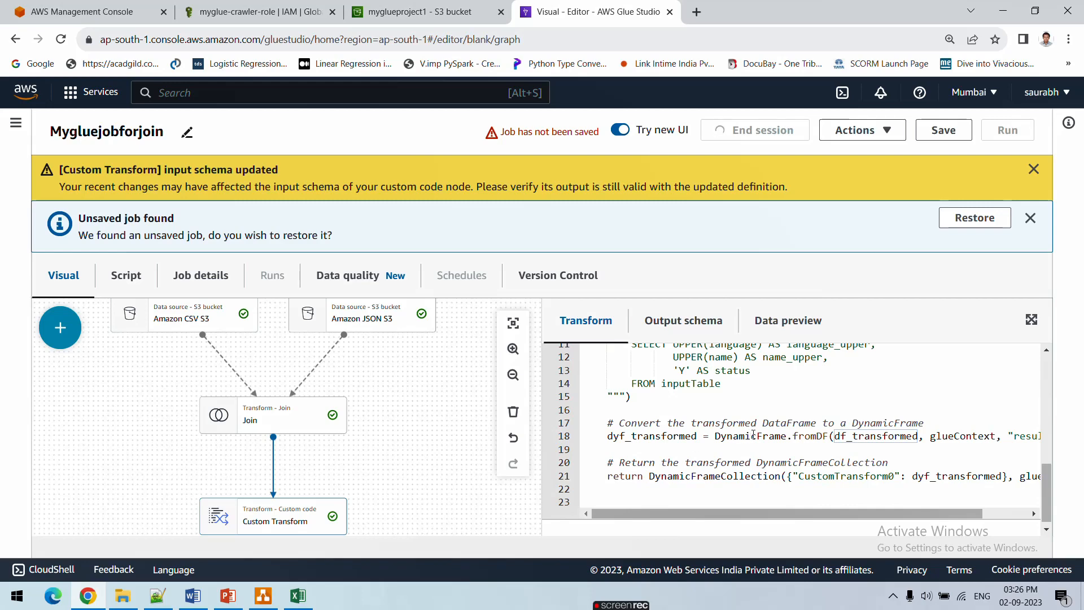
double_click(750, 435)
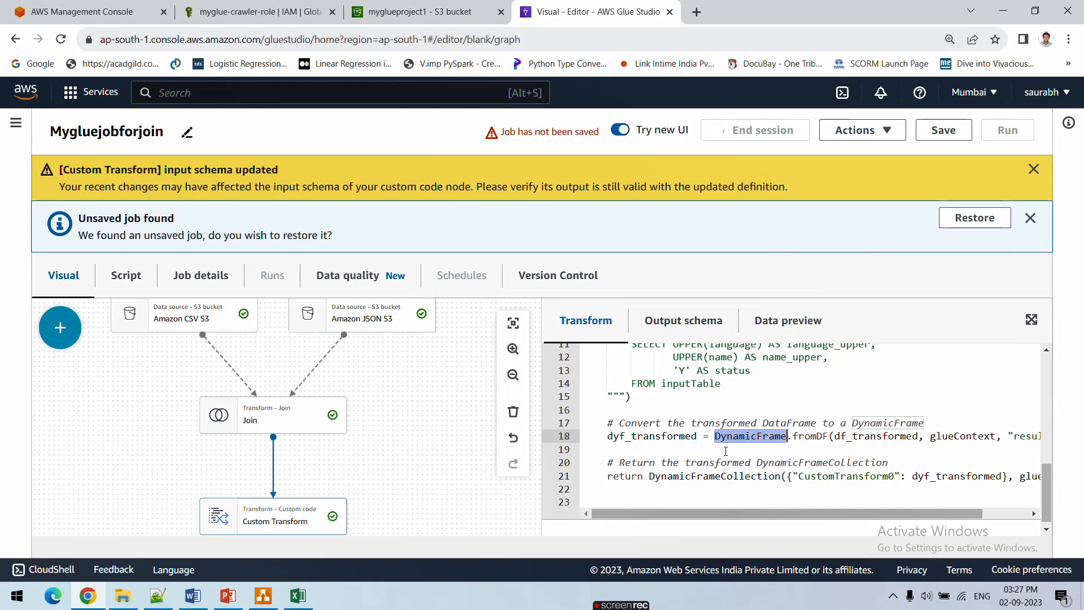
scroll(835, 380, "up", 5)
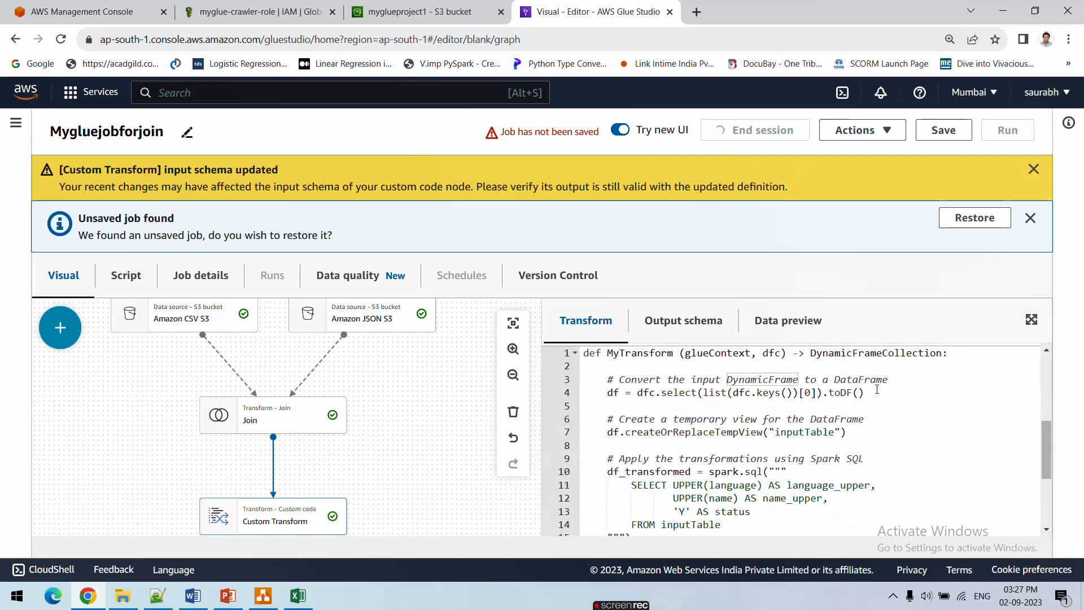
left_click_drag(876, 389, 614, 391)
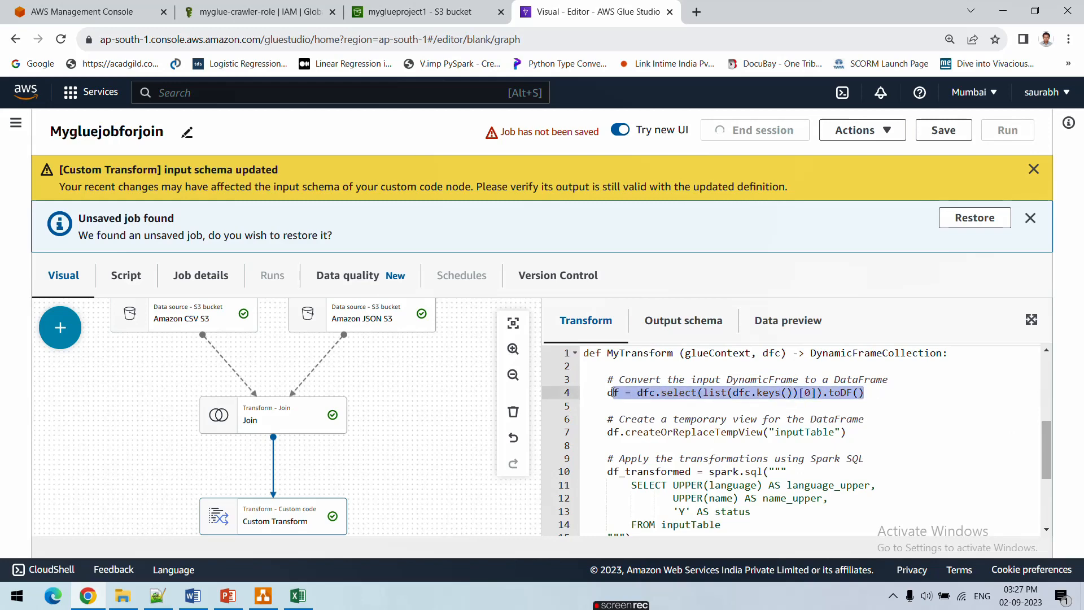
double_click(853, 392)
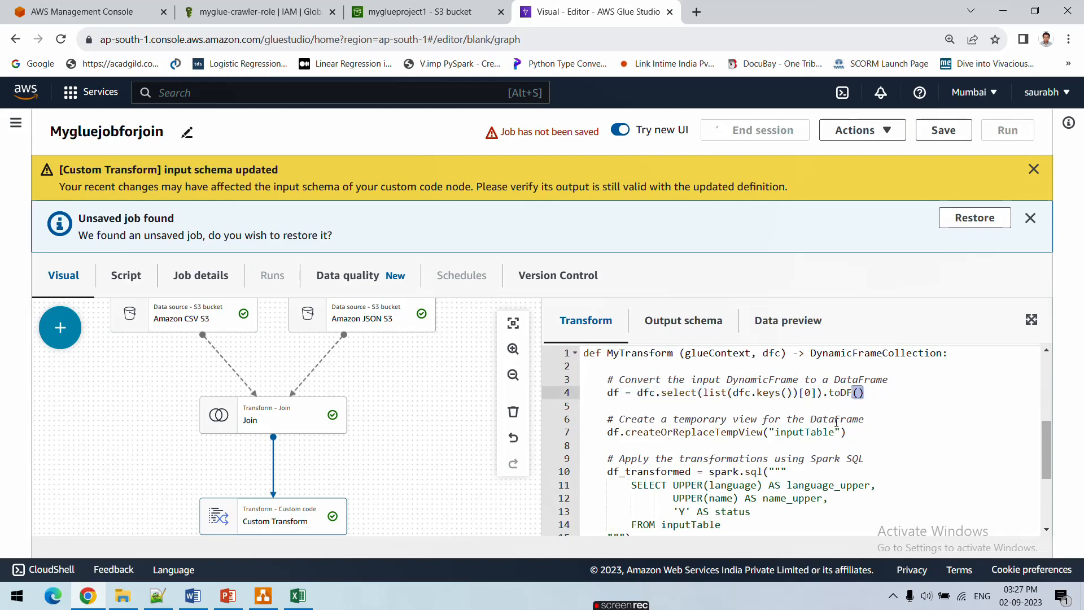
scroll(835, 423, "down", 3)
scroll(834, 395, "up", 3)
scroll(646, 468, "down", 3)
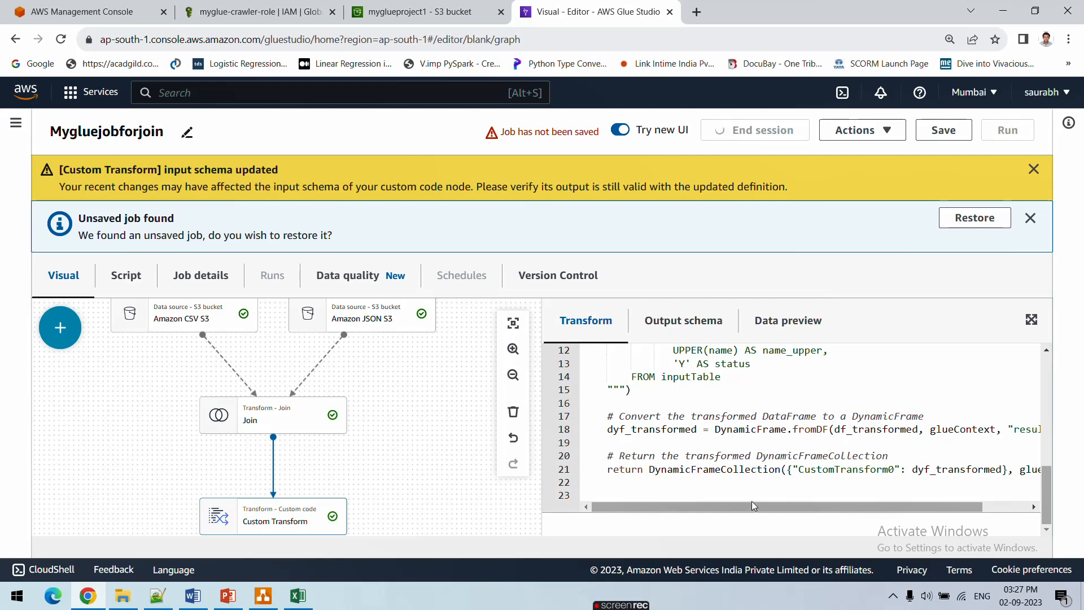
- Examine the DynamicFrame.fromDF call and trace its df_transformed argument back to the Spark SQL assignment
double_click(744, 429)
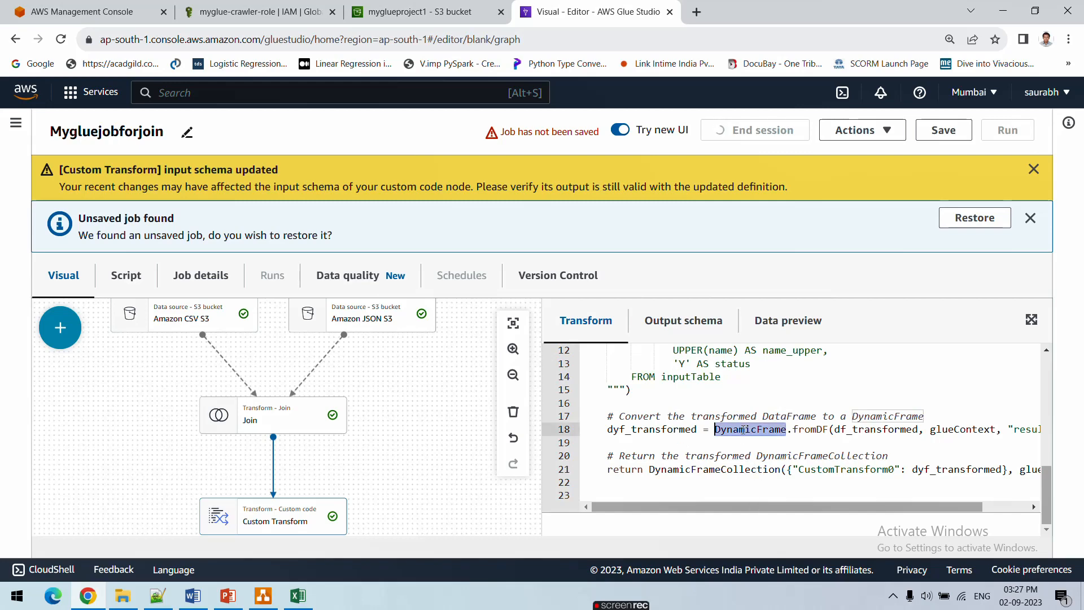
double_click(811, 430)
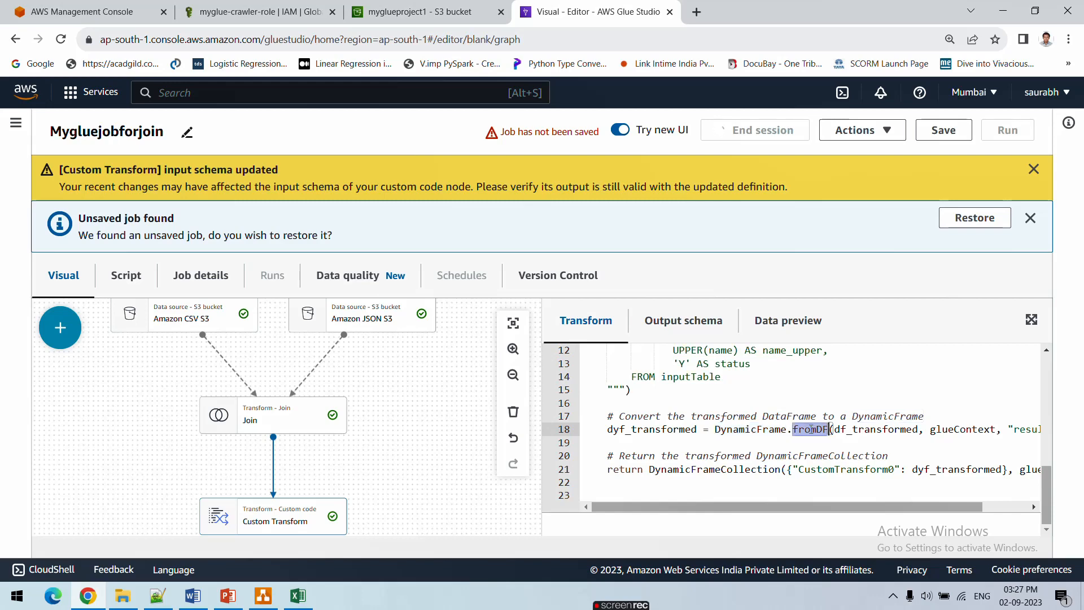
double_click(752, 430)
double_click(812, 430)
scroll(810, 506, "right", 2)
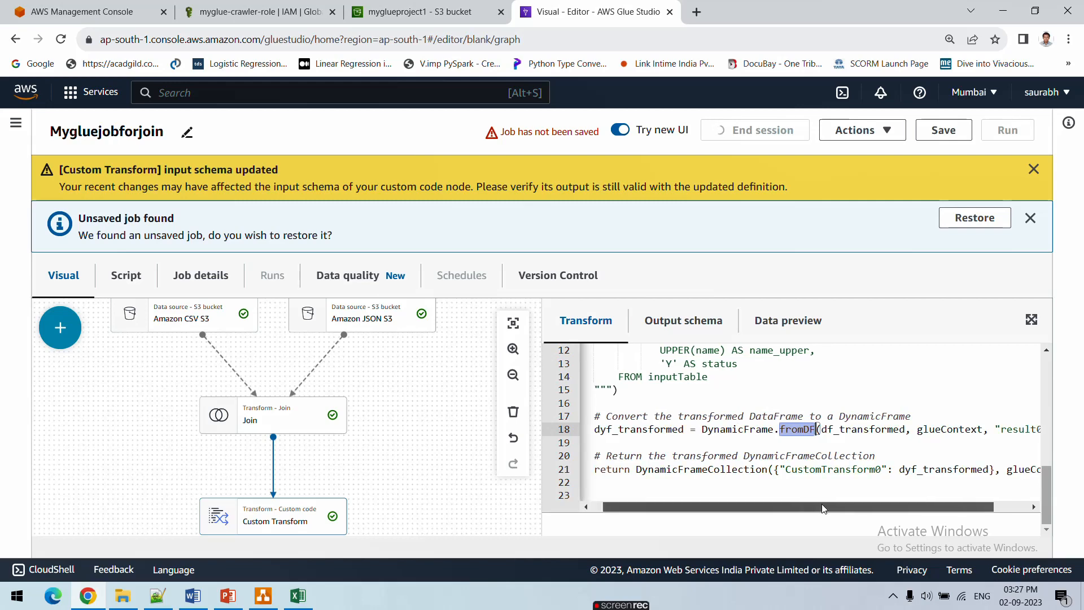
double_click(832, 430)
scroll(816, 502, "left", 2)
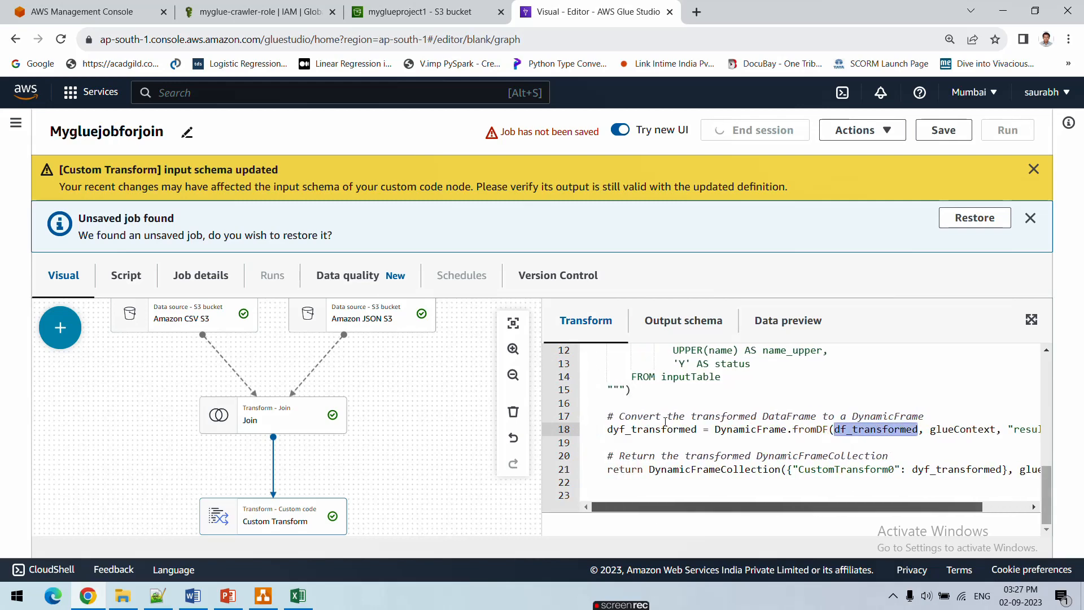
scroll(723, 497, "up", 3)
double_click(644, 395)
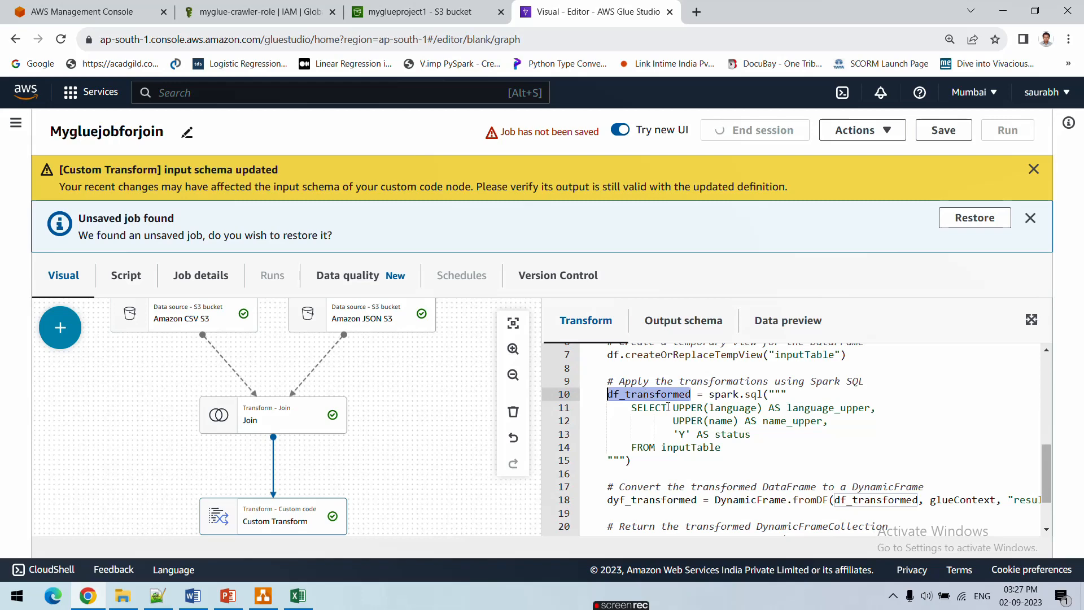
- Examine the glueContext and "result0" arguments of the DynamicFrame.fromDF call on line 18
scroll(766, 480, "down", 3)
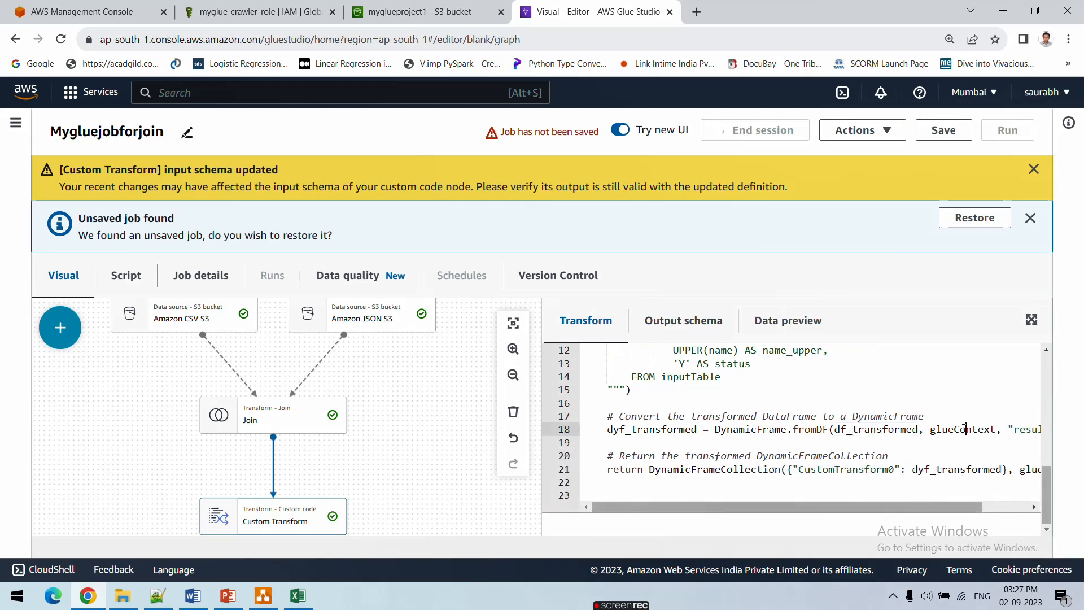
double_click(964, 429)
left_click_drag(923, 507, 980, 511)
double_click(981, 429)
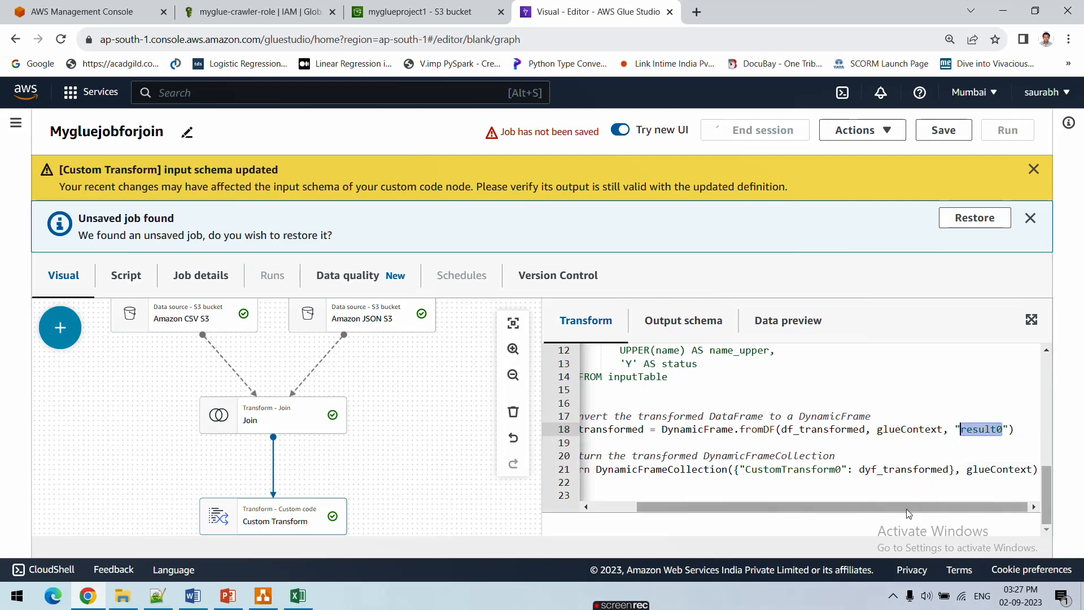
left_click_drag(909, 511, 835, 507)
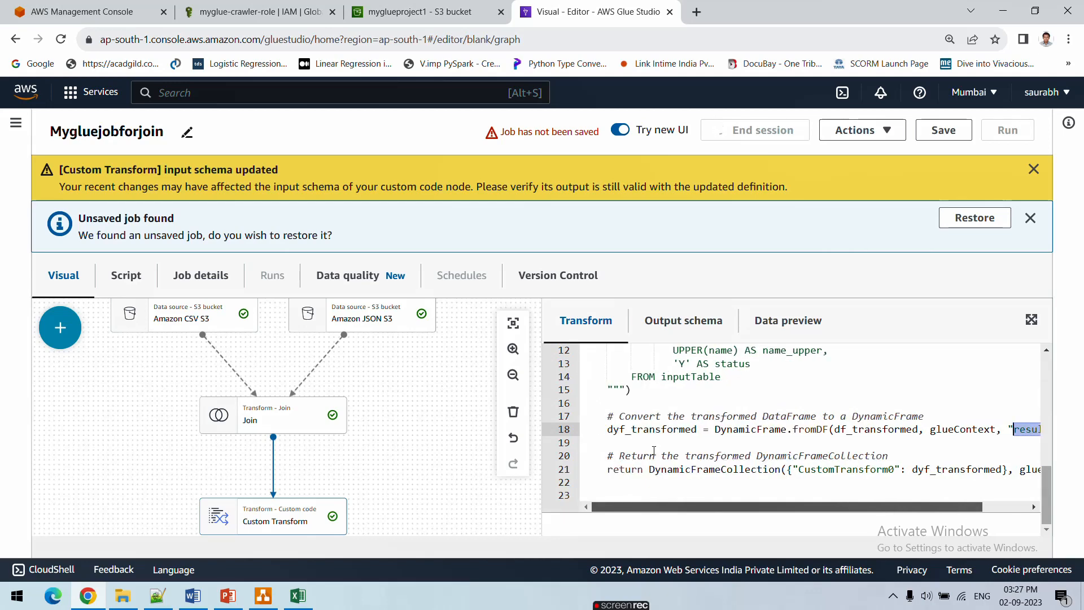
- Compare the DynamicFrameCollection in the return statement with the return type declared in the MyTransform definition
double_click(804, 456)
double_click(708, 470)
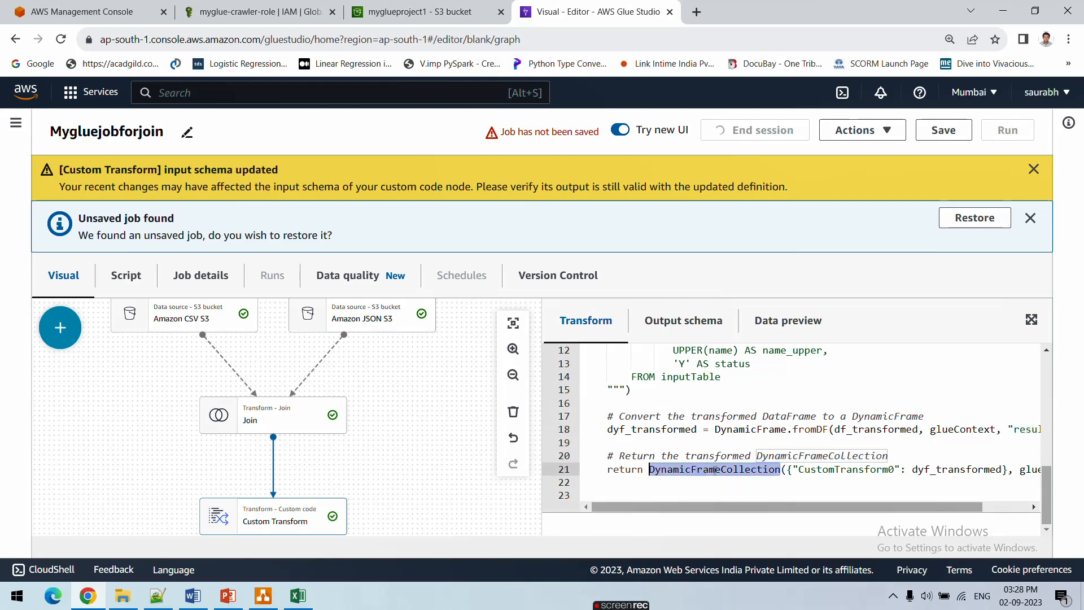
scroll(714, 471, "up", 5)
scroll(717, 460, "up", 1)
scroll(705, 446, "down", 2)
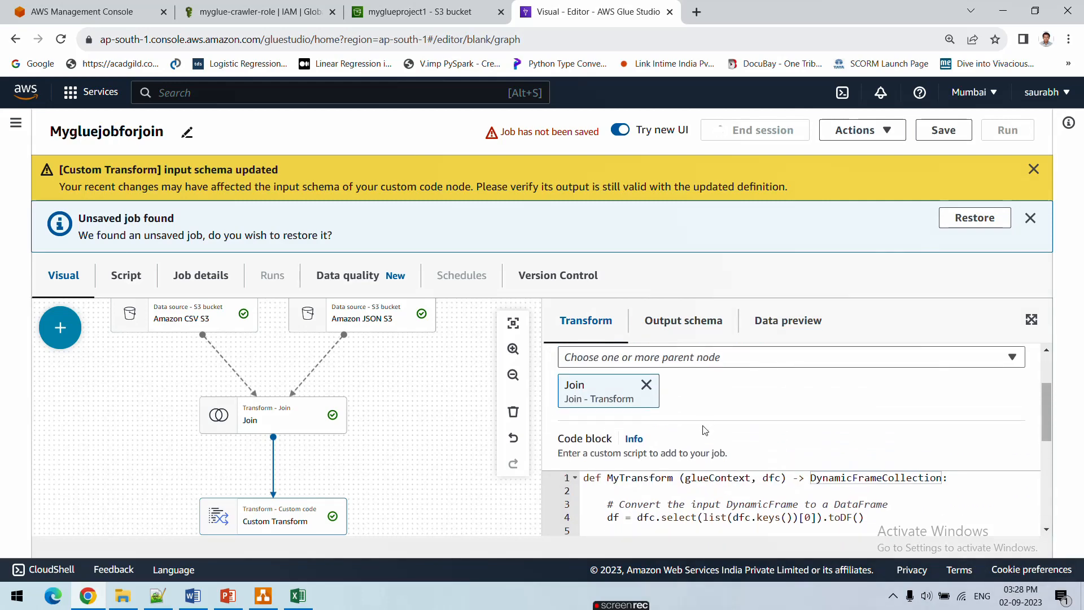
double_click(834, 418)
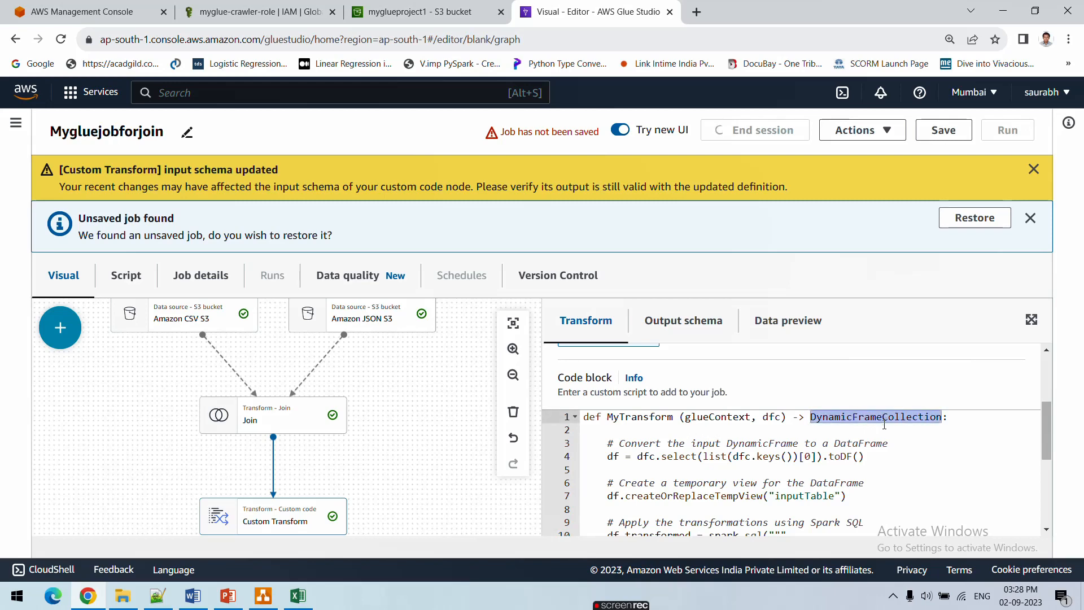
- Trace the dyf_transformed value in the return statement back to its DynamicFrame.fromDF assignment
scroll(882, 423, "down", 4)
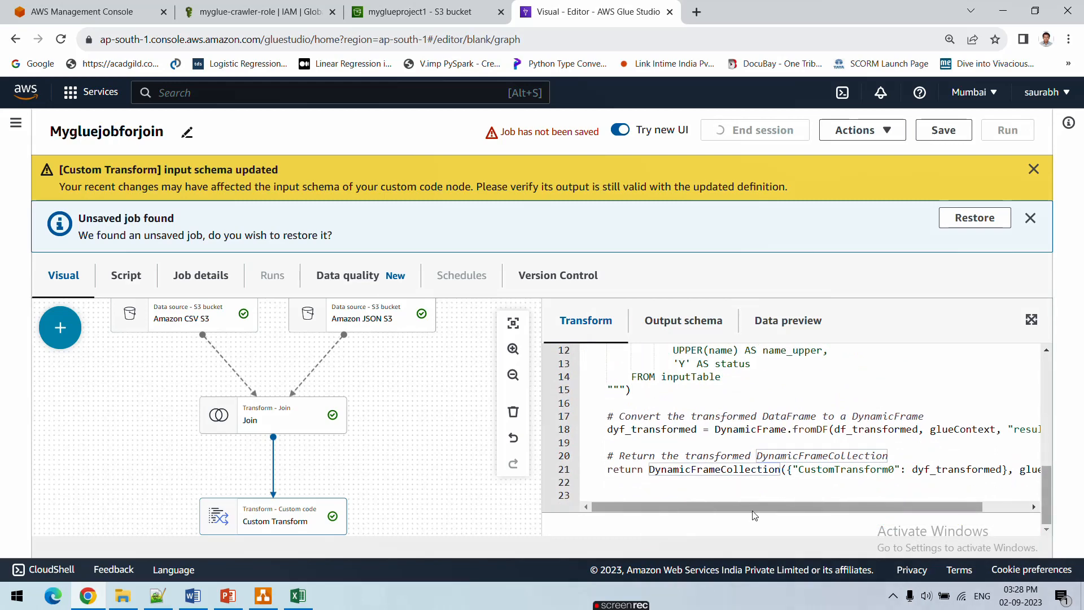
left_click_drag(761, 507, 885, 512)
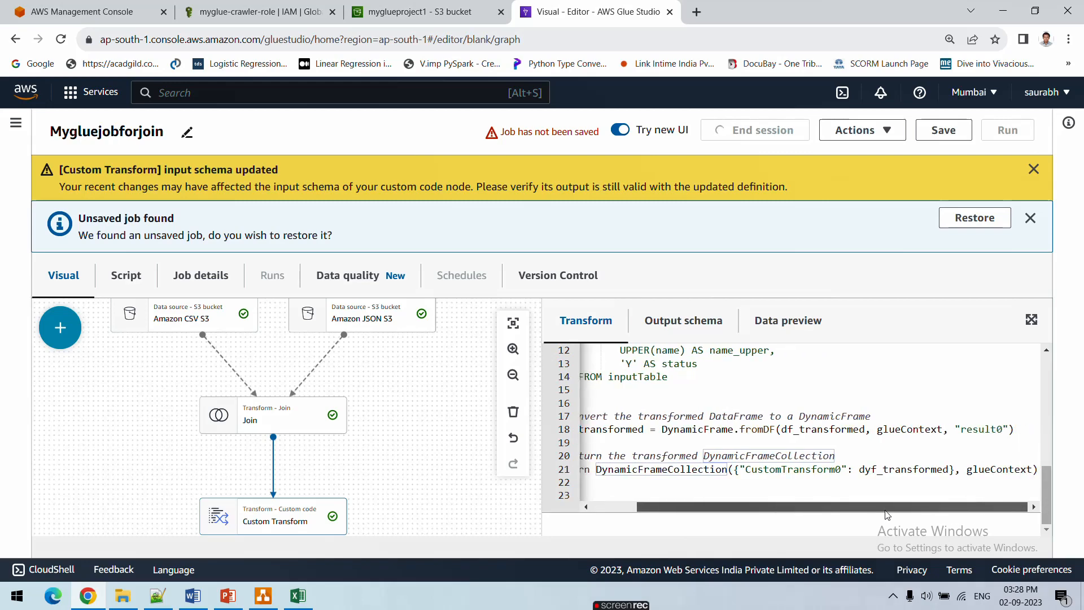
double_click(896, 469)
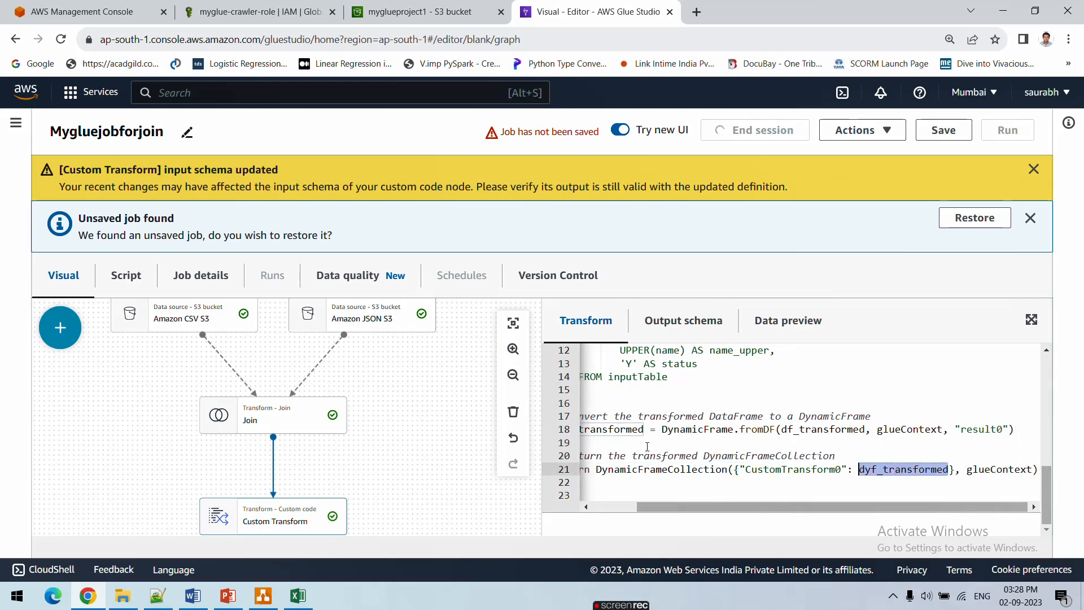
double_click(905, 469)
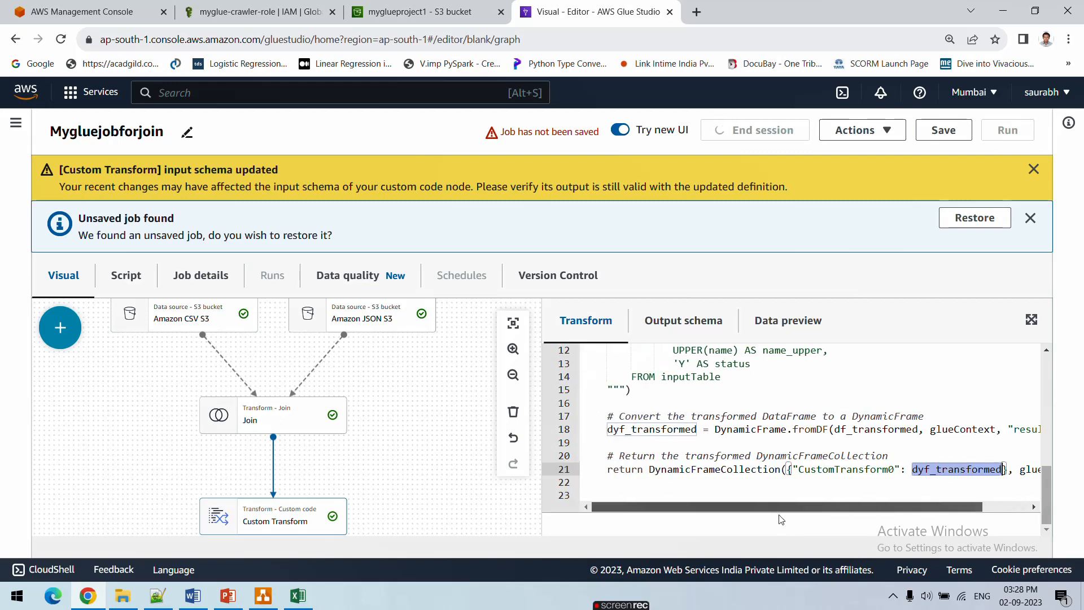
left_click_drag(859, 507, 782, 516)
double_click(637, 427)
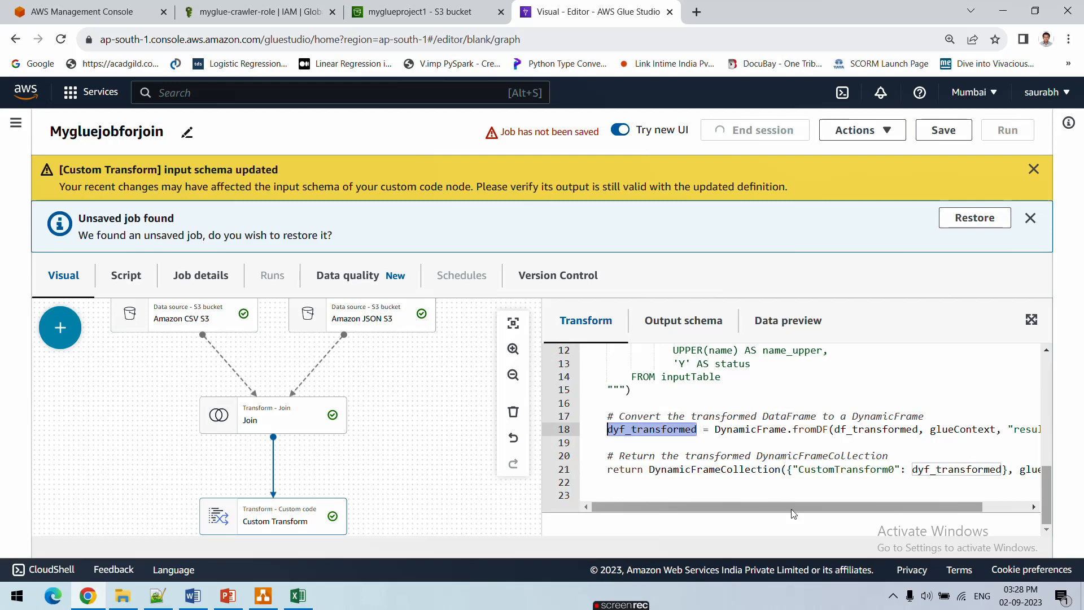
left_click_drag(791, 511, 807, 509)
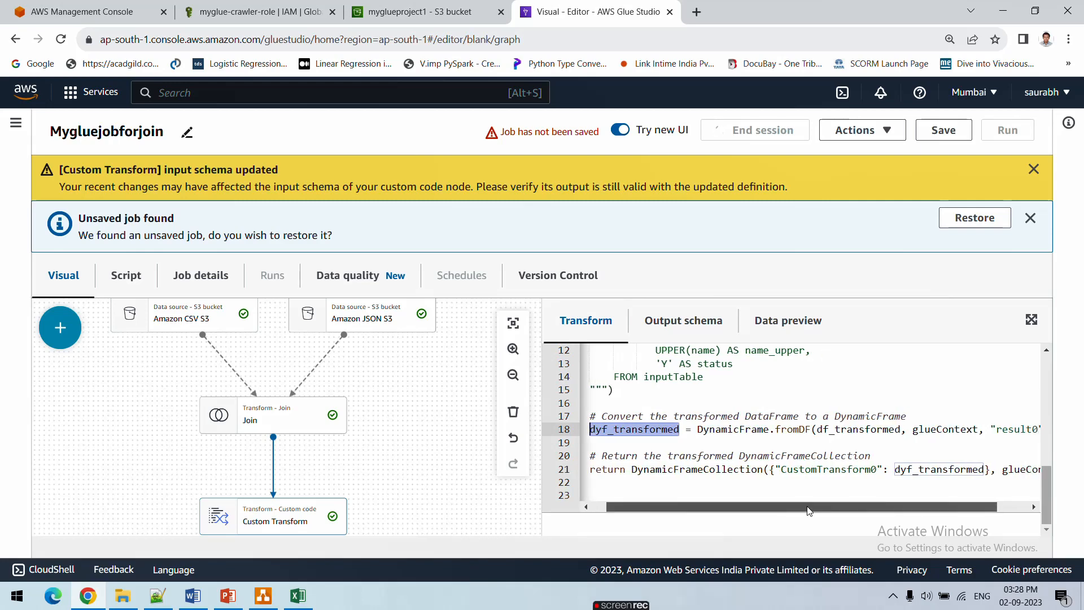
- Examine the "CustomTransform0" key and its paired dyf_transformed value in the returned DynamicFrameCollection
double_click(824, 470)
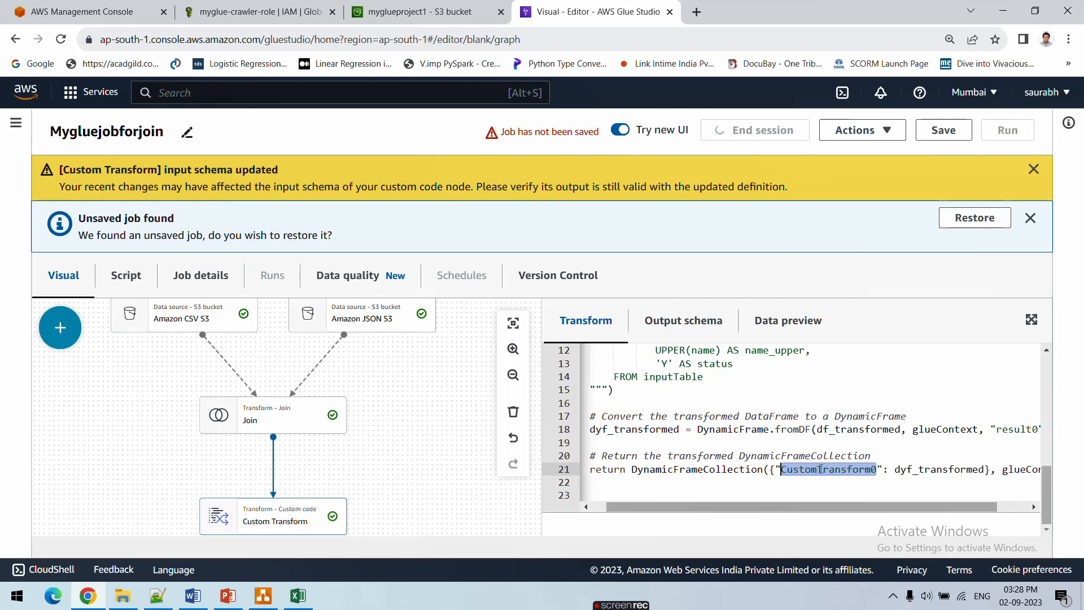
double_click(946, 471)
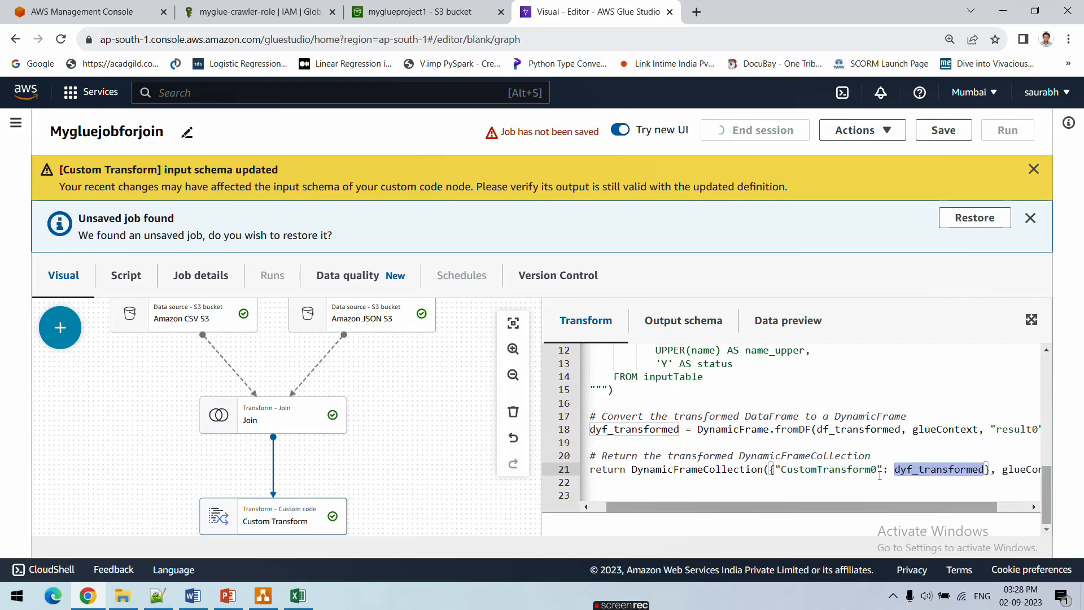
left_click_drag(889, 507, 921, 507)
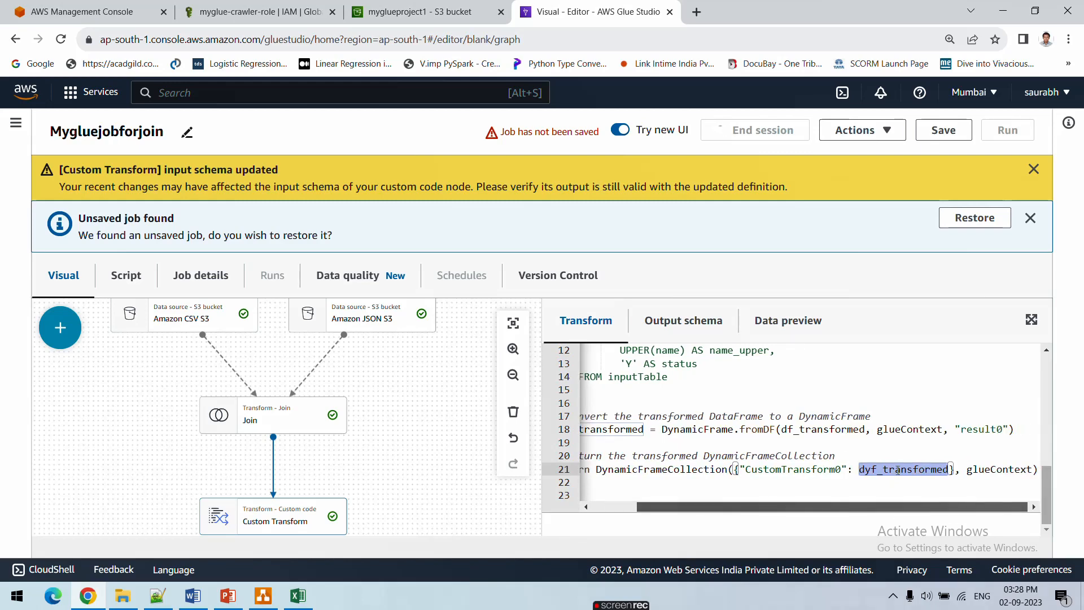
left_click_drag(804, 511, 794, 517)
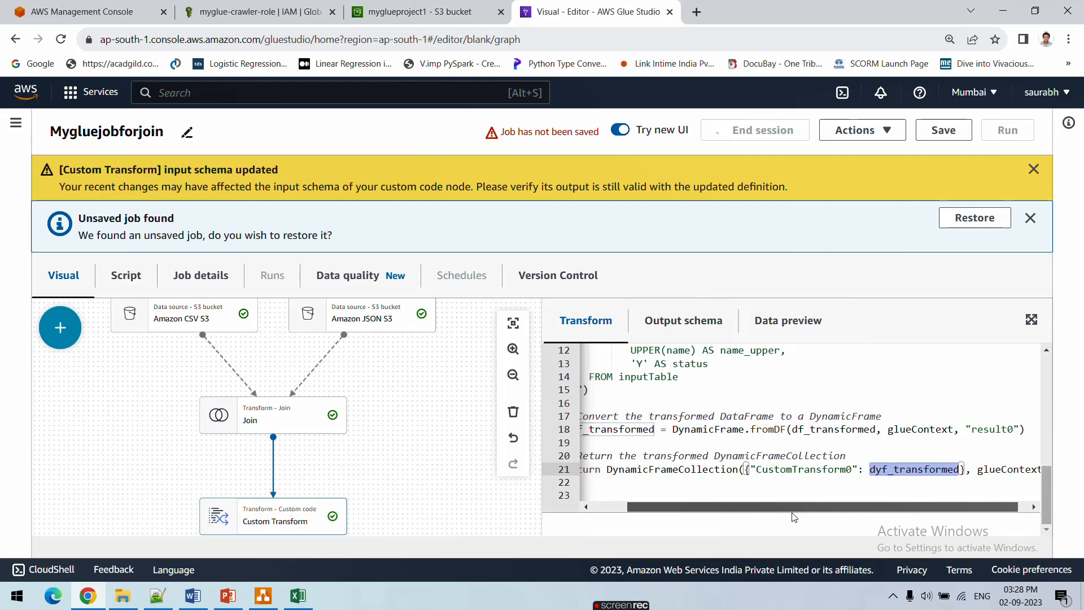
scroll(793, 517, "left", 3)
scroll(793, 517, "up", 3)
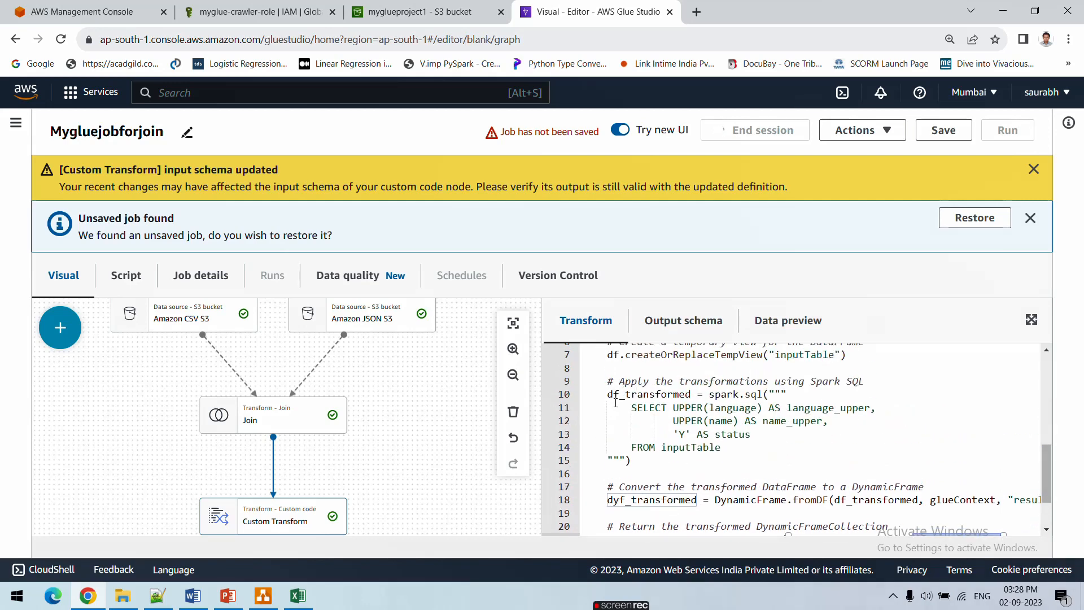
scroll(702, 421, "down", 3)
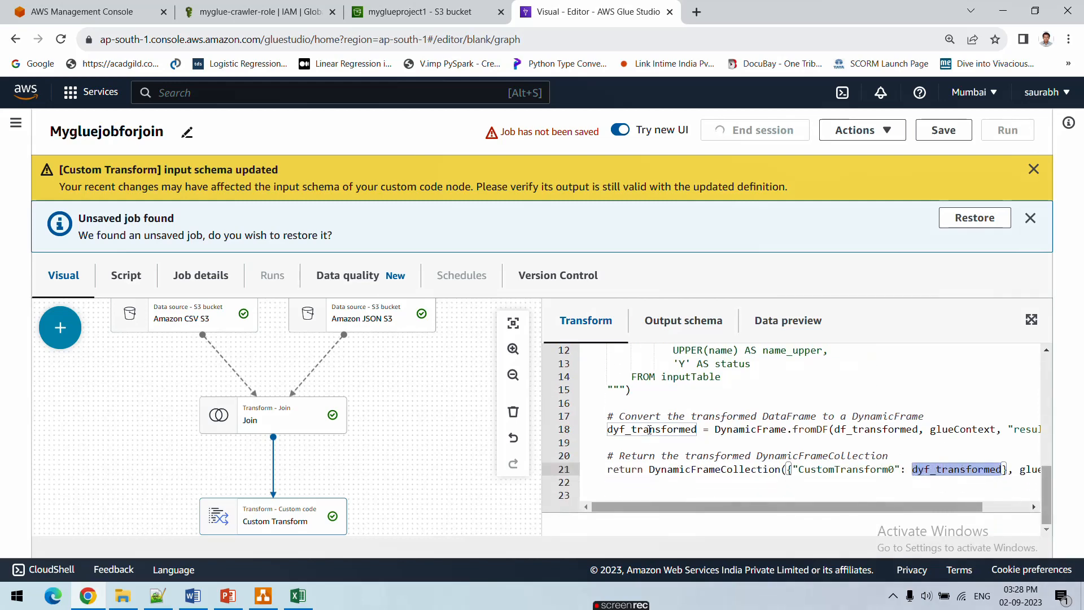
- Follow dyf_transformed from line 18 into the return statement and recheck its mapping to the "CustomTransform0" key
double_click(650, 430)
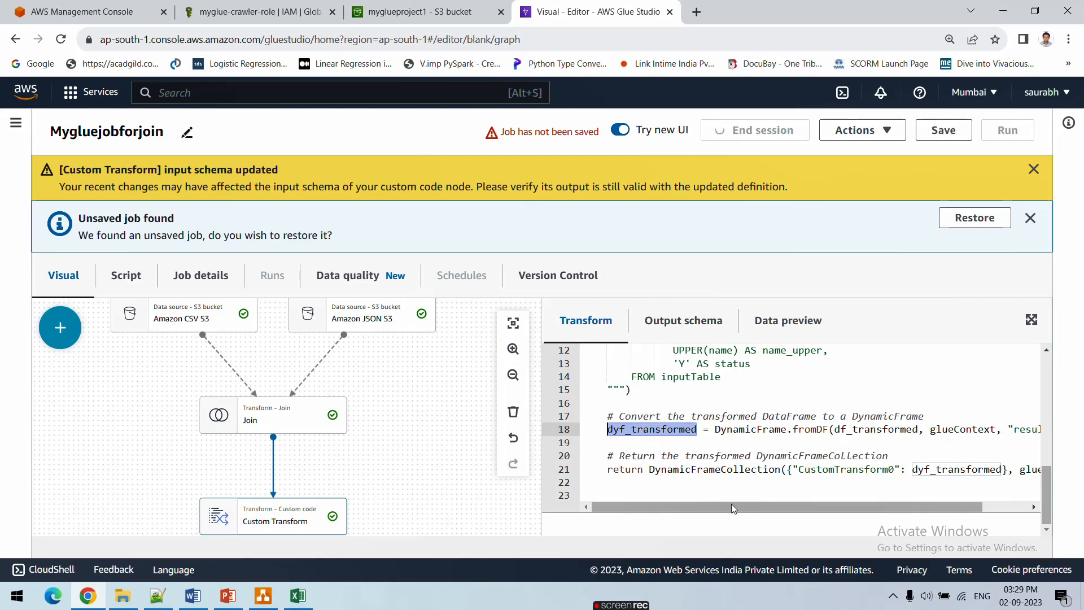
left_click_drag(736, 505, 781, 506)
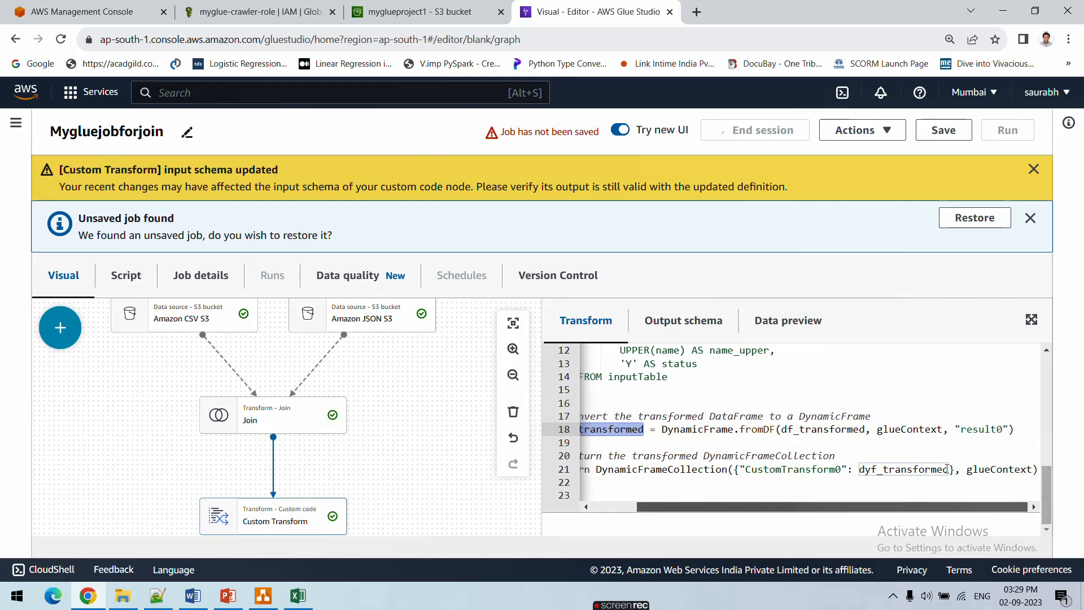
double_click(804, 470)
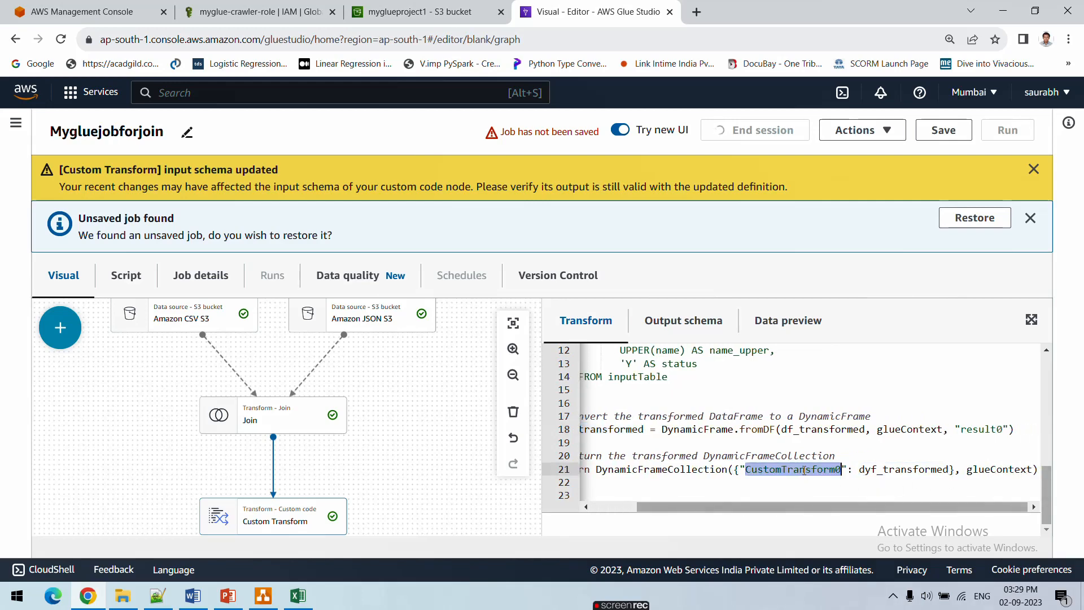
left_click(895, 470)
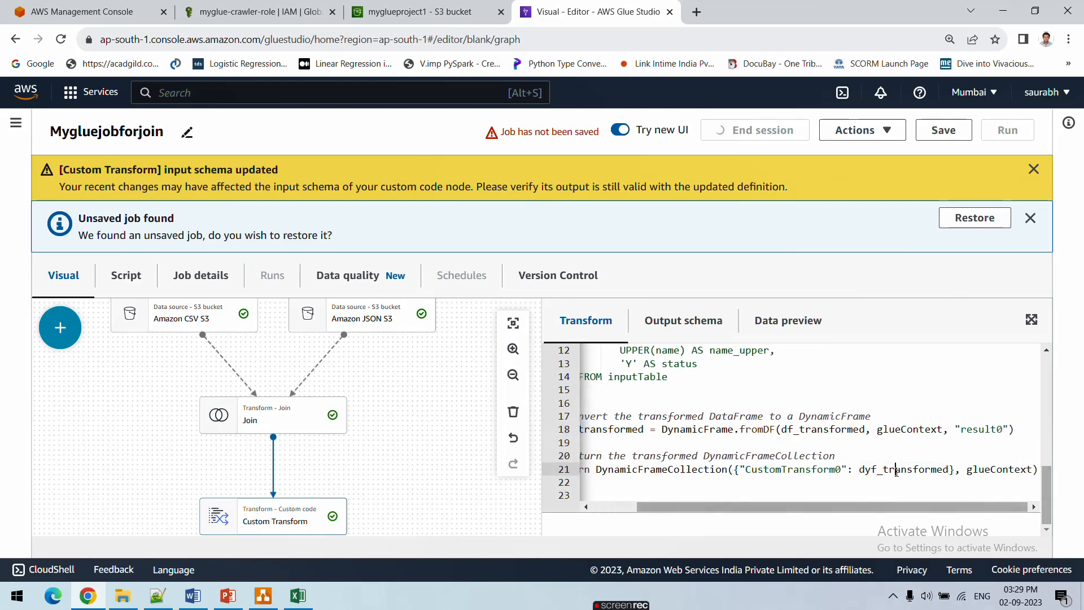
left_click(951, 469)
left_click_drag(747, 506, 700, 507)
double_click(943, 469)
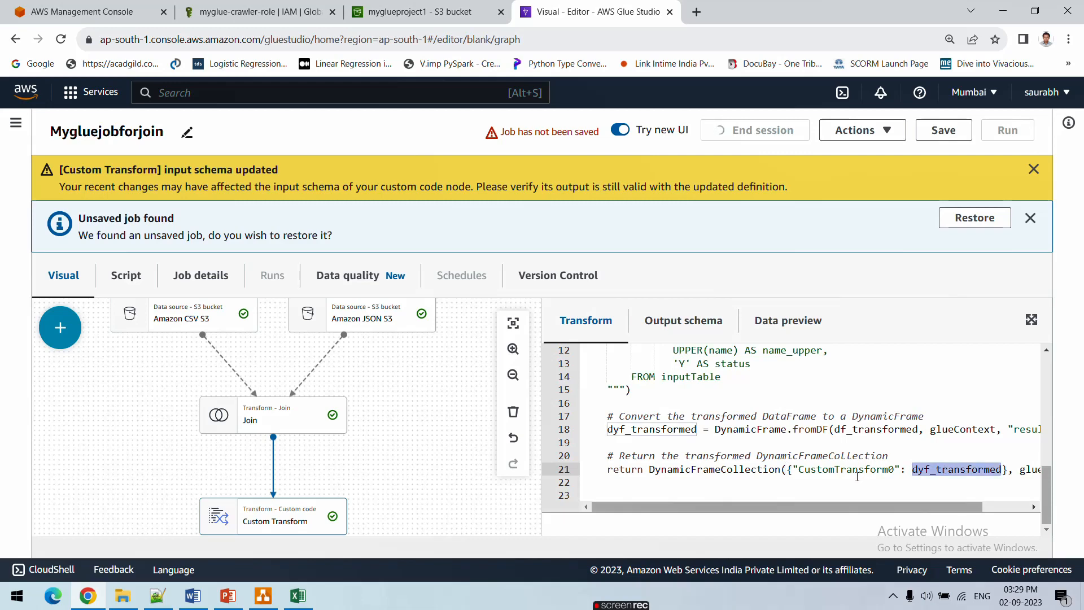
double_click(835, 469)
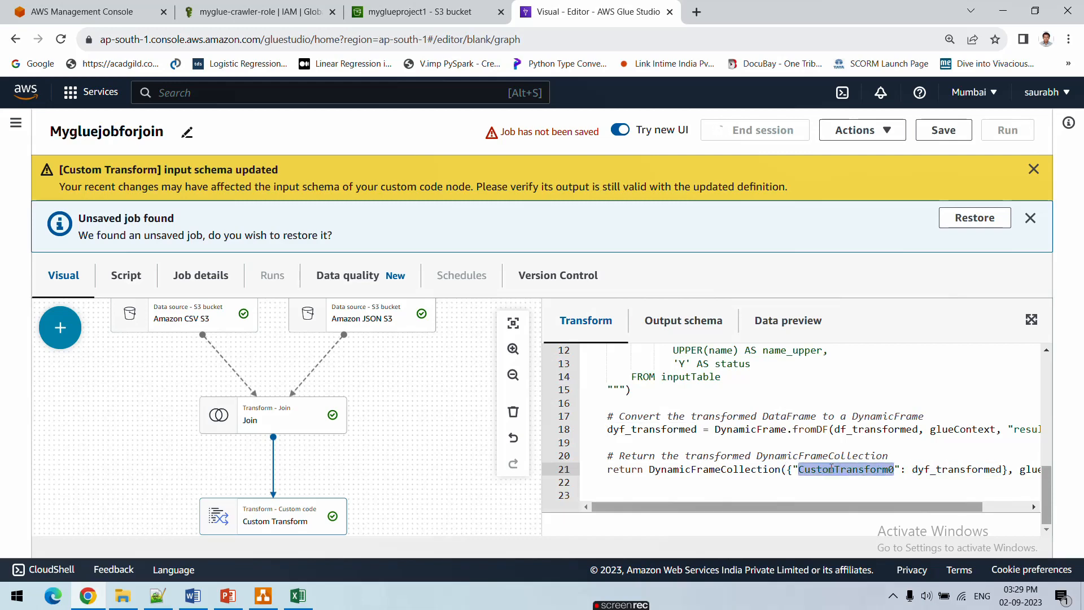
left_click(943, 468)
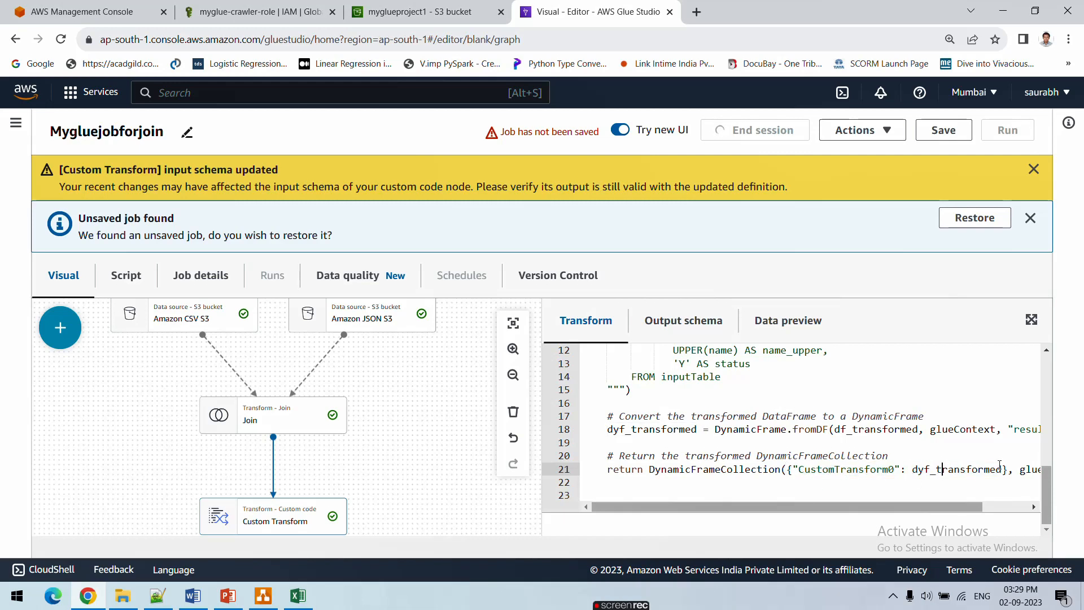
double_click(842, 468)
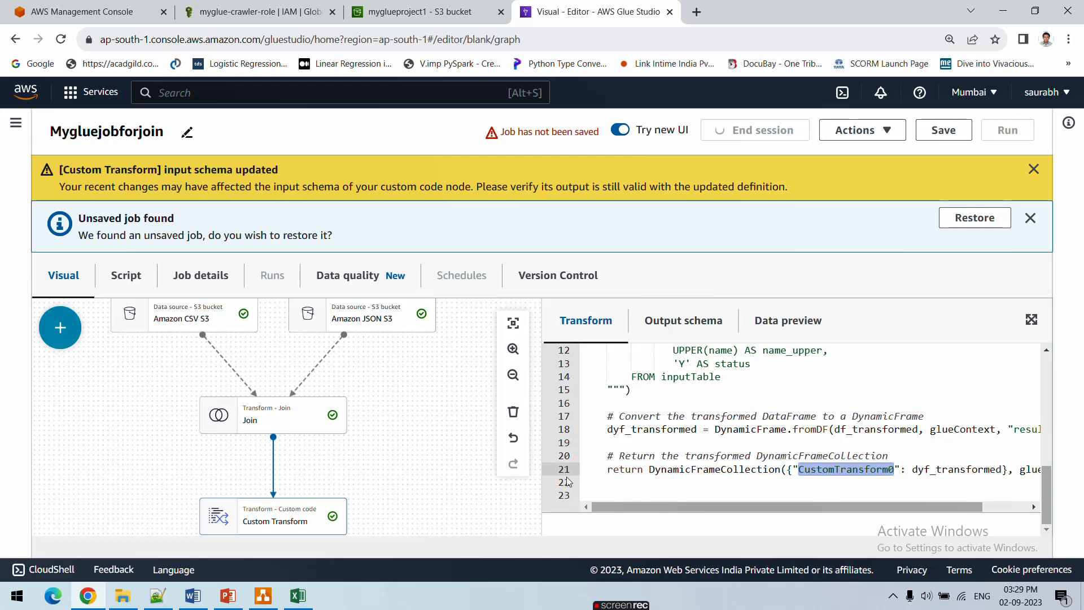
scroll(449, 464, "down", 5)
scroll(449, 464, "up", 5)
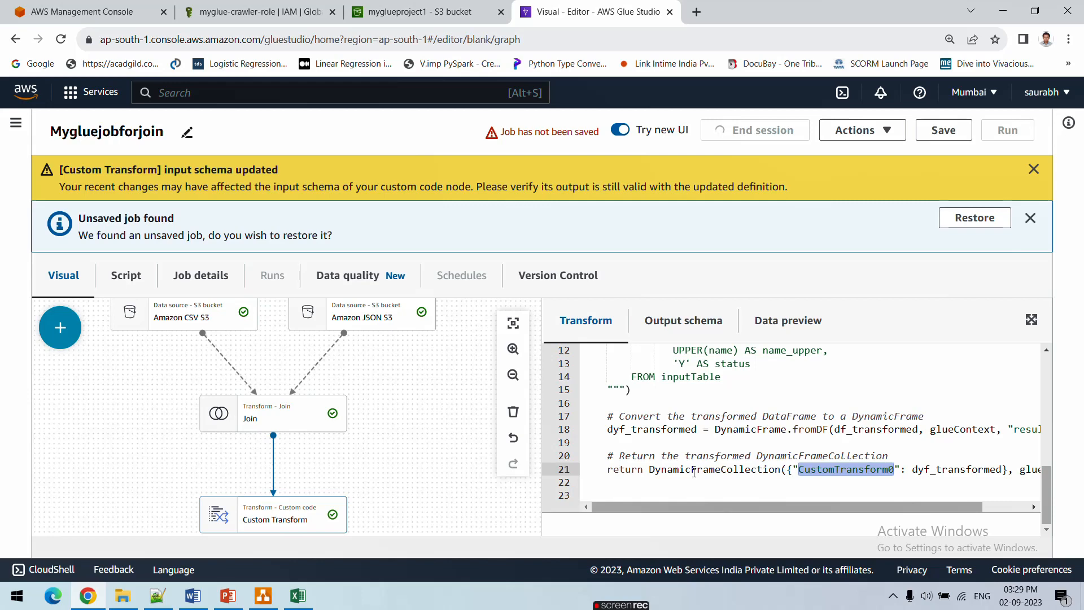
scroll(710, 394, "up", 2)
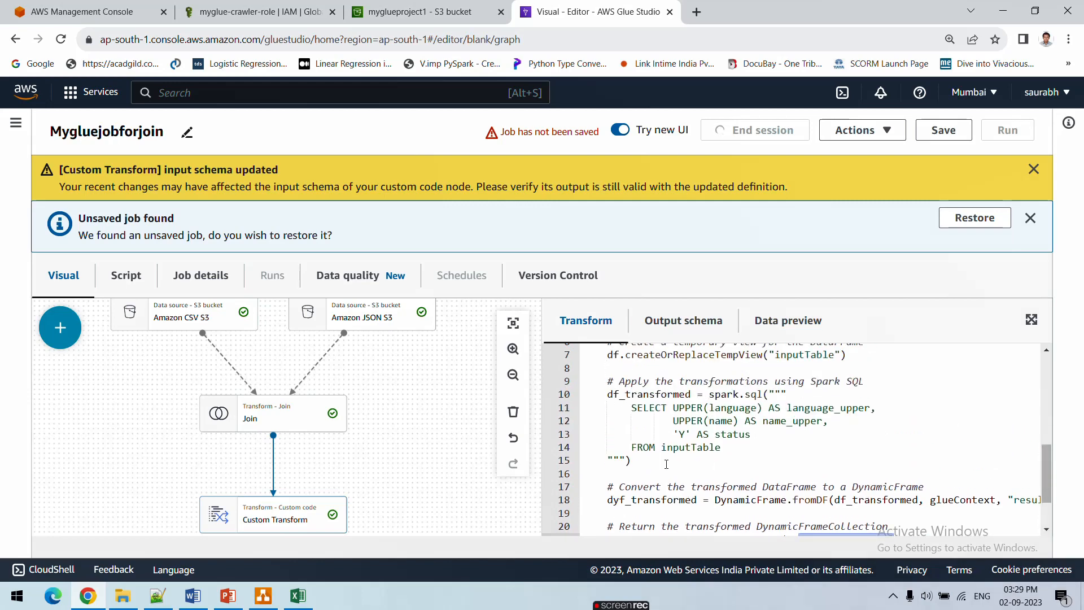
scroll(666, 464, "down", 2)
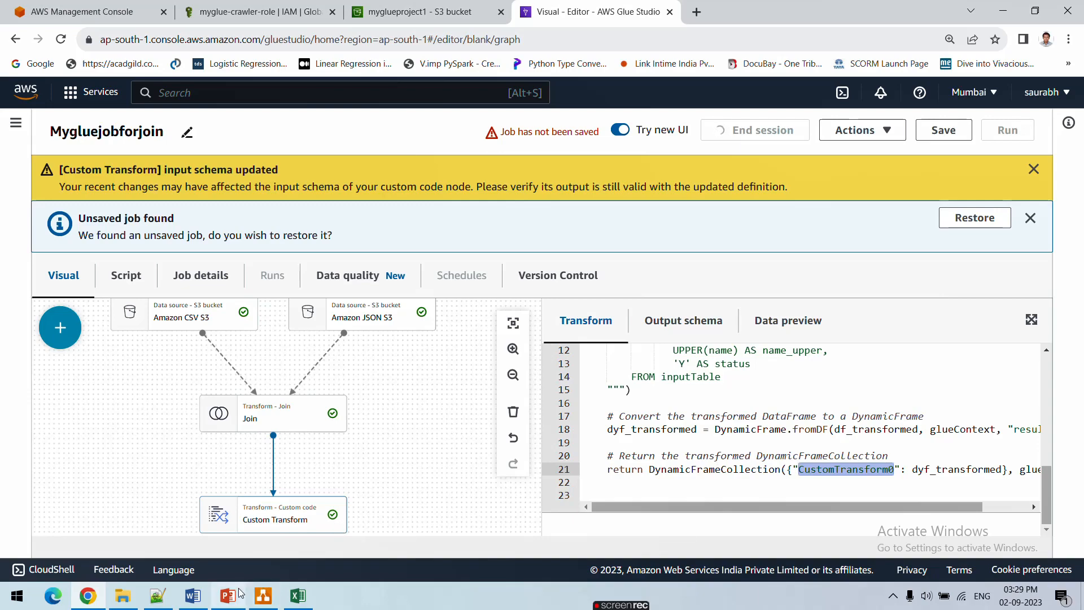
- Check the PowerPoint workflow diagram for the node that follows Custom Transform, and return to AWS Glue Studio in Chrome
left_click(195, 599)
left_click(193, 598)
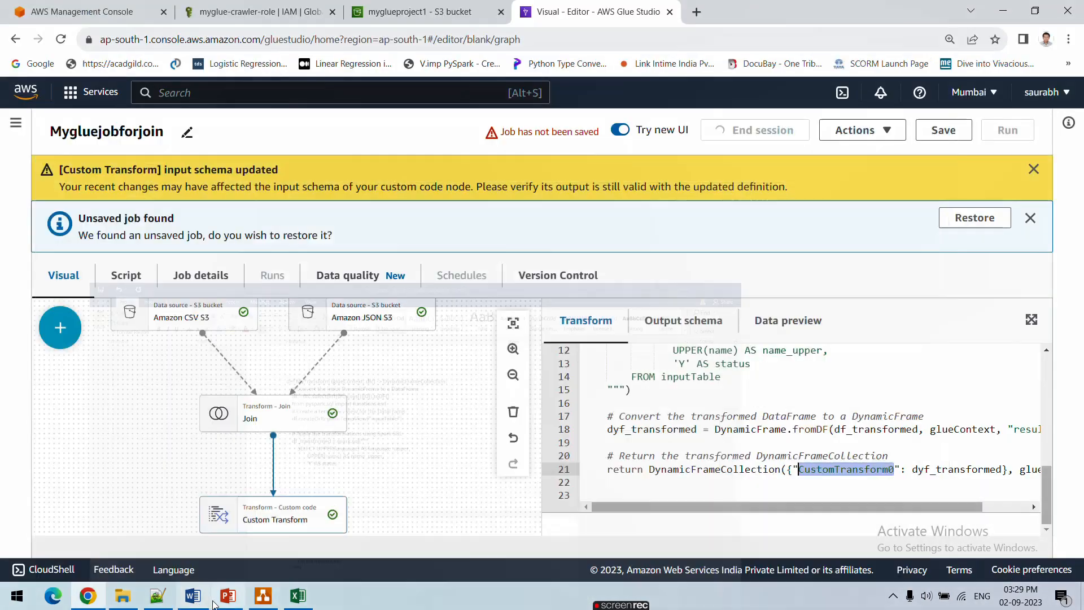
left_click(228, 597)
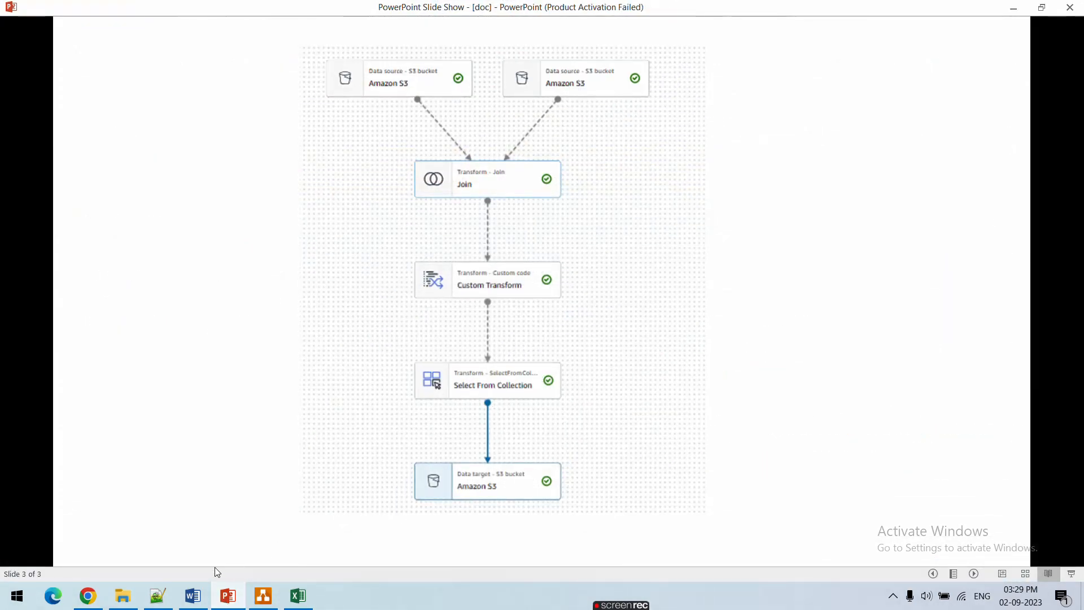
mouse_move(86, 604)
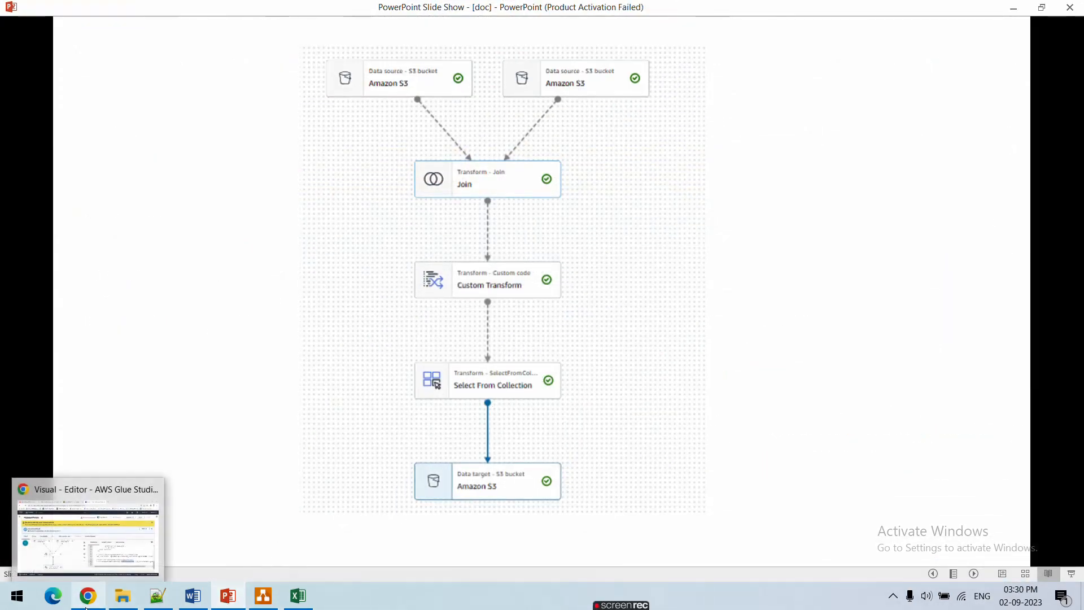
left_click(85, 564)
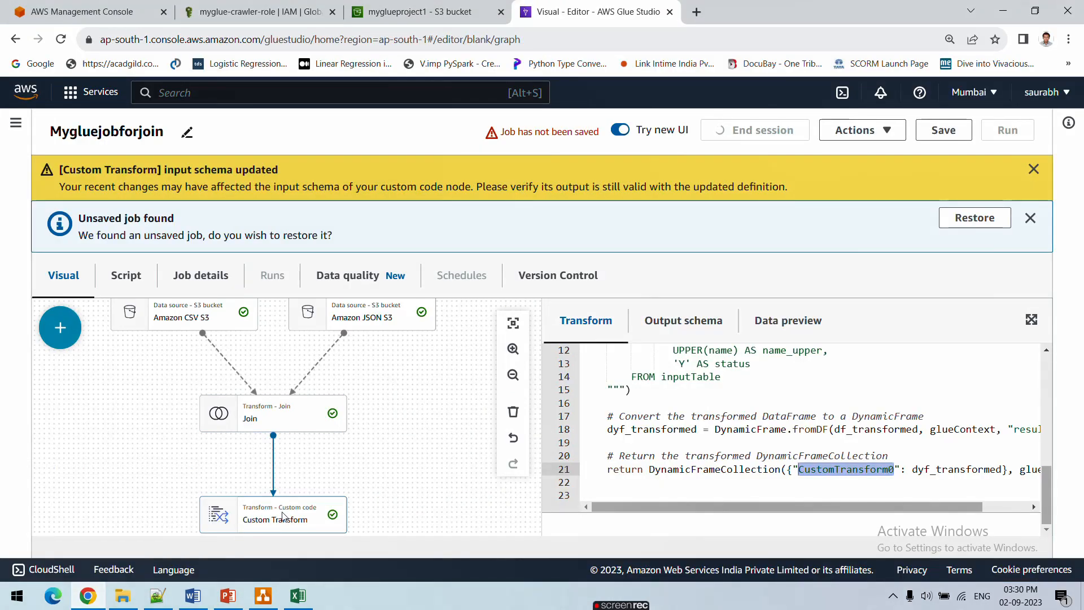
- Search the available nodes for "select from colle" and add a Select From Collection transform after Custom Transform
left_click(57, 335)
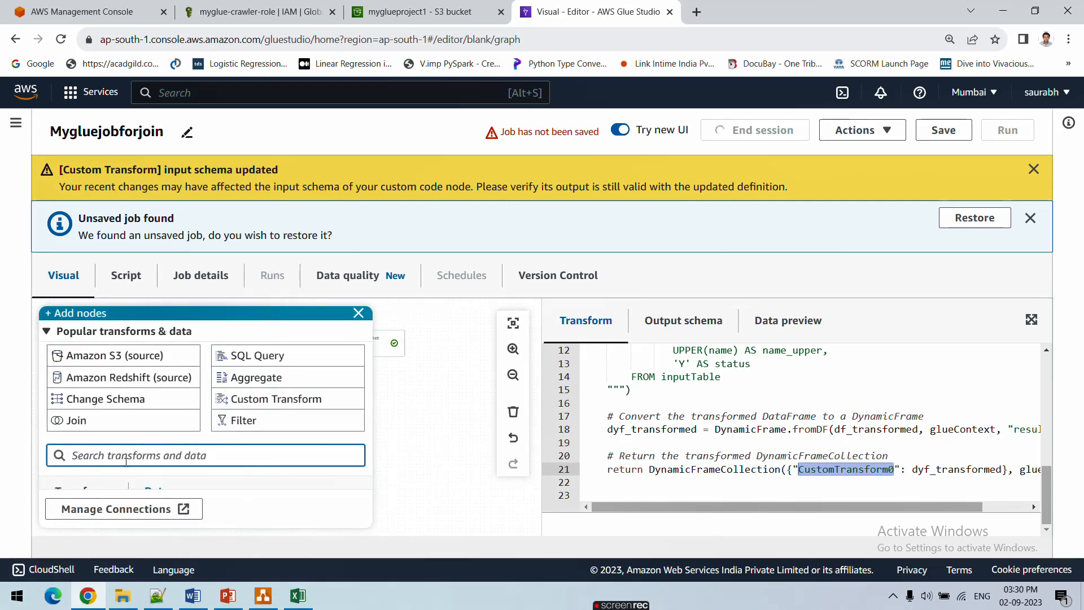
type("selec")
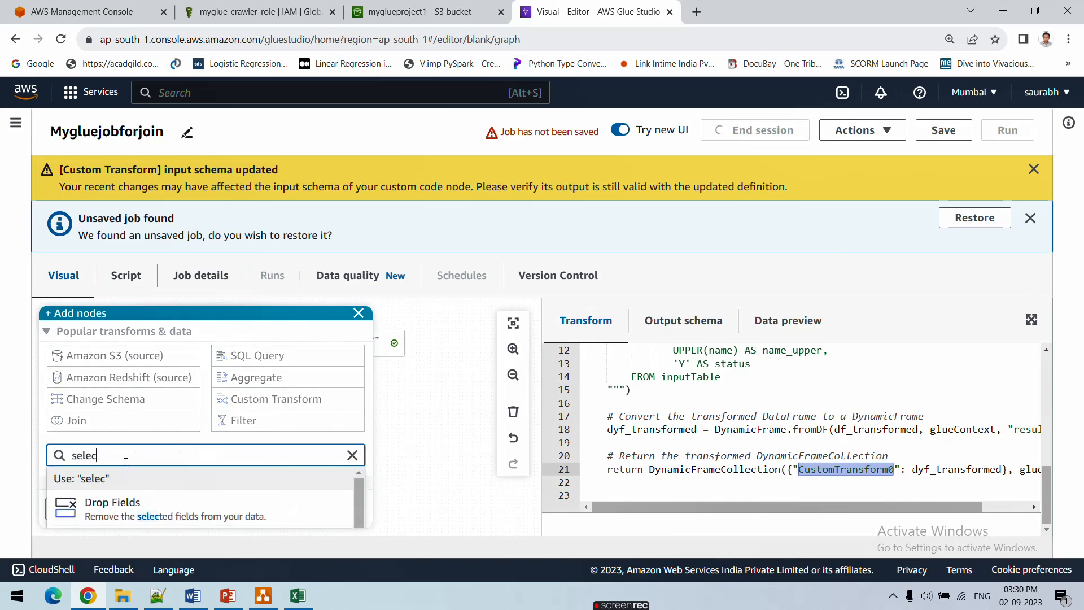
type("t fr")
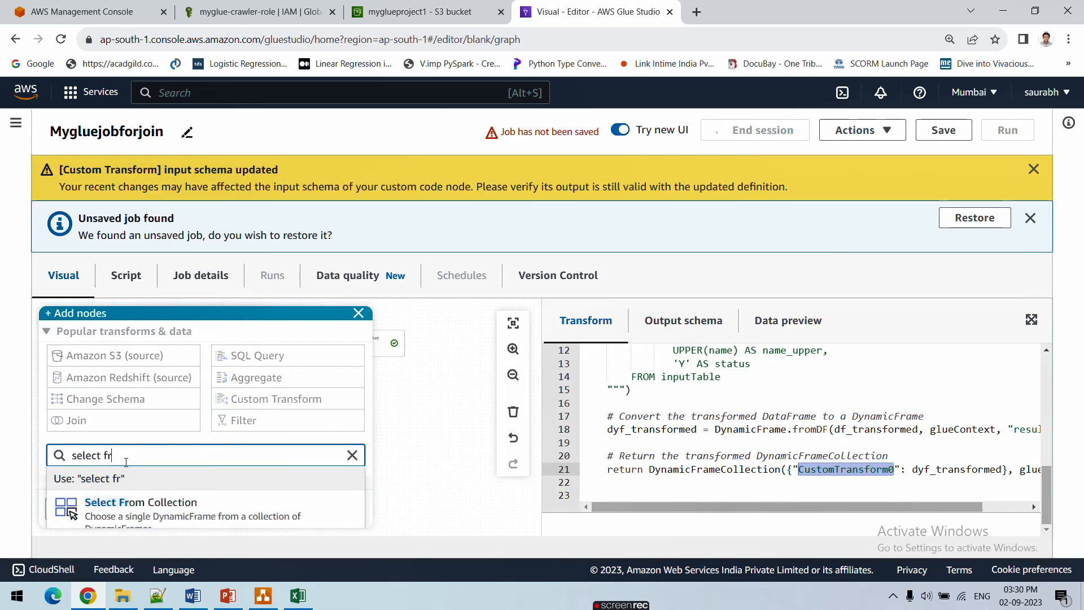
type("om colle")
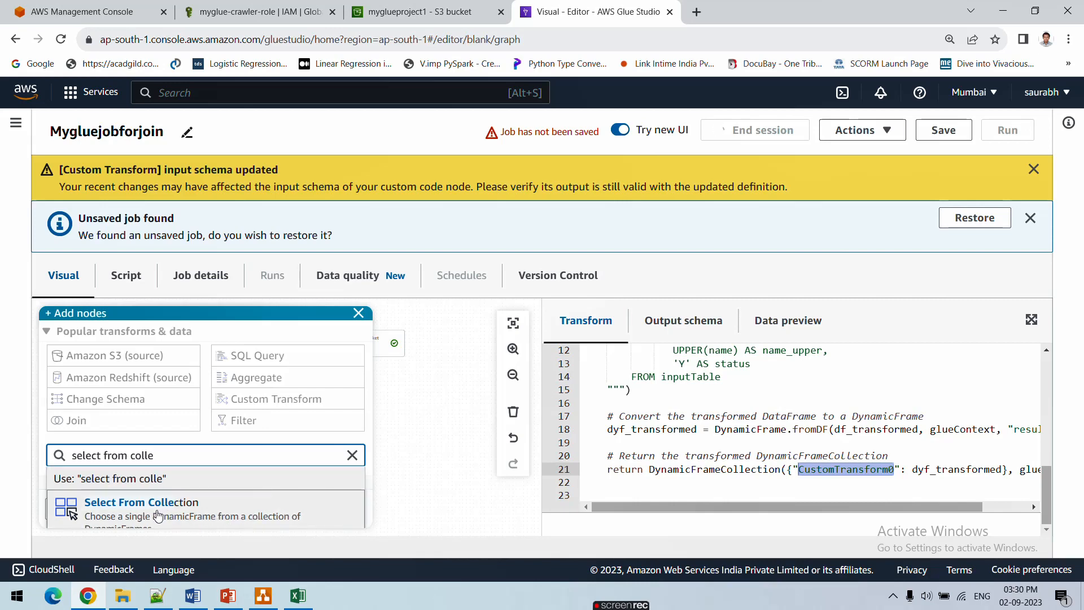
left_click(358, 313)
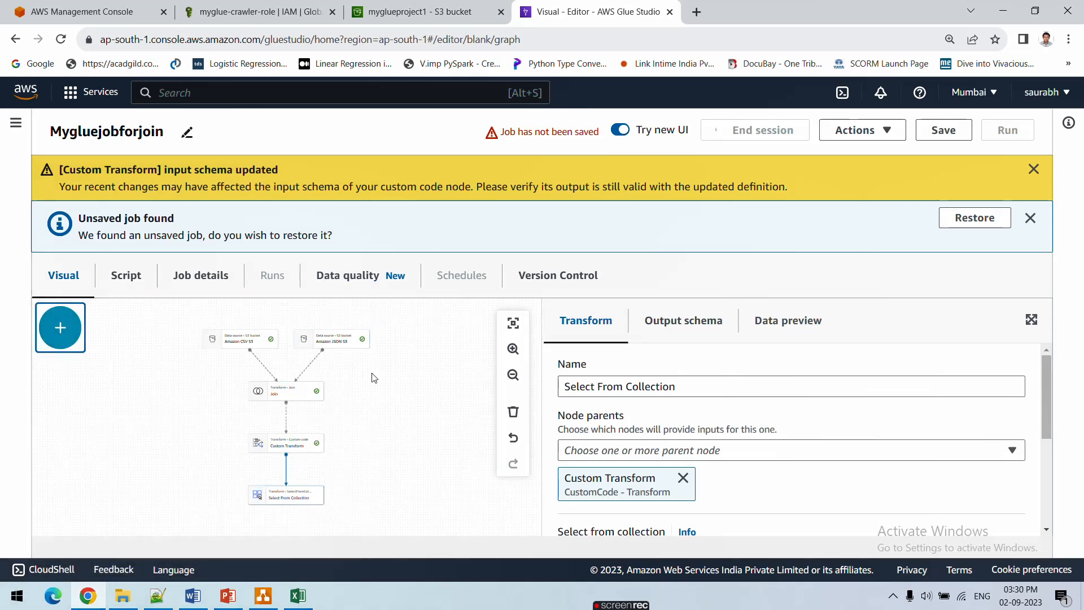
- Inspect the Select From Collection node's place in the fitted graph and its node parent setting
scroll(370, 455, "up", 3)
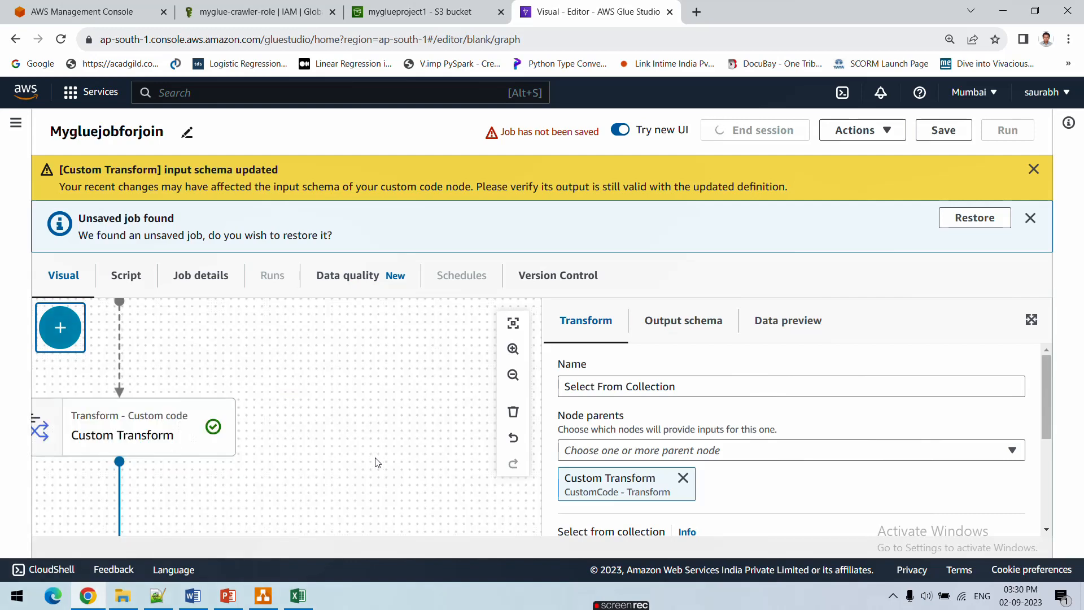
scroll(375, 453, "down", 3)
scroll(375, 454, "up", 4)
left_click(373, 455)
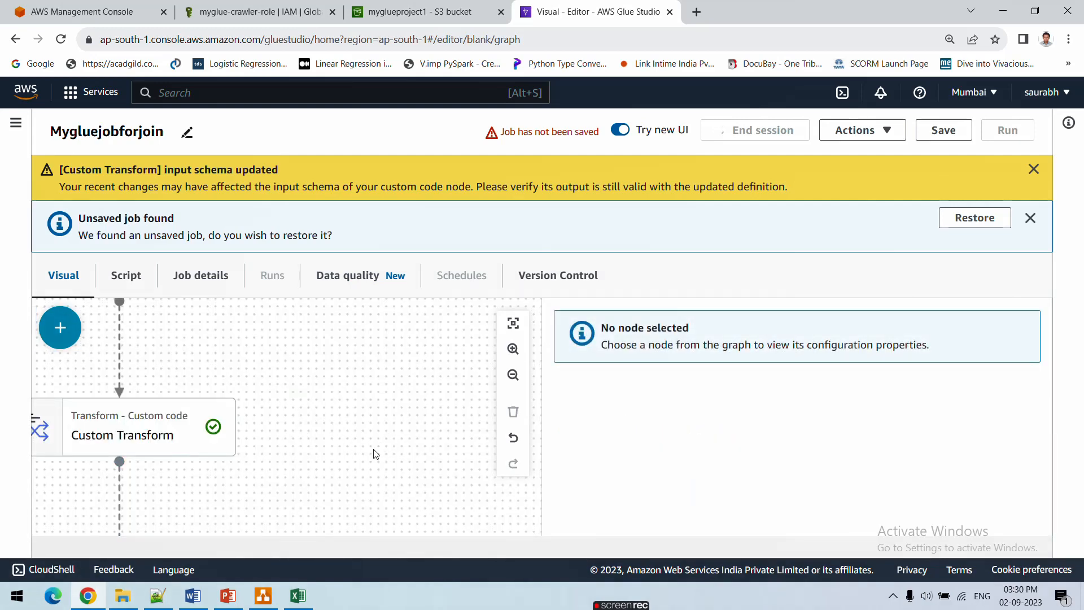
left_click(512, 322)
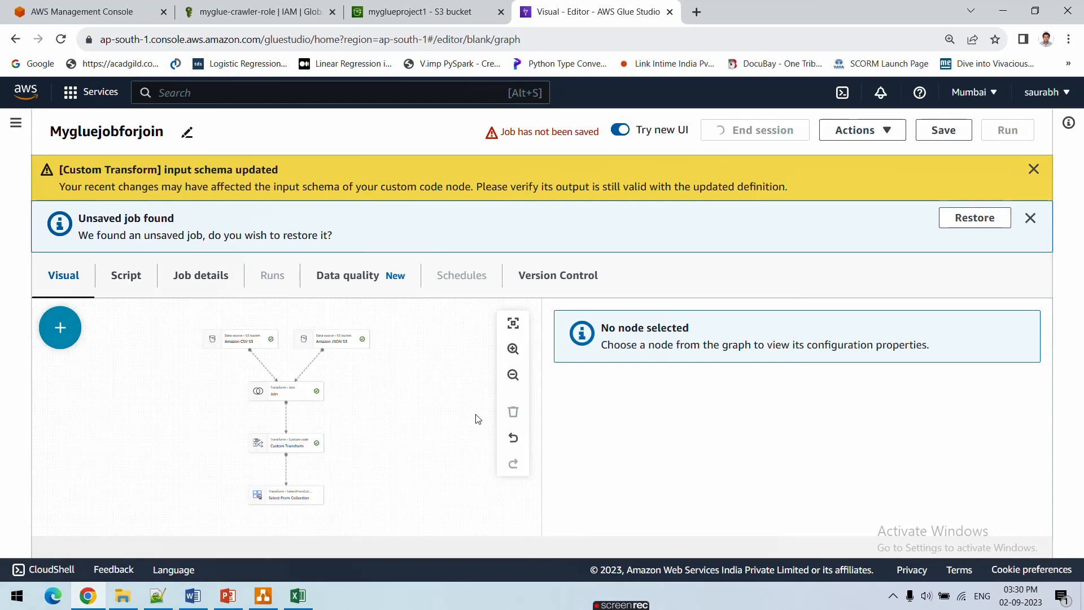
left_click(284, 504)
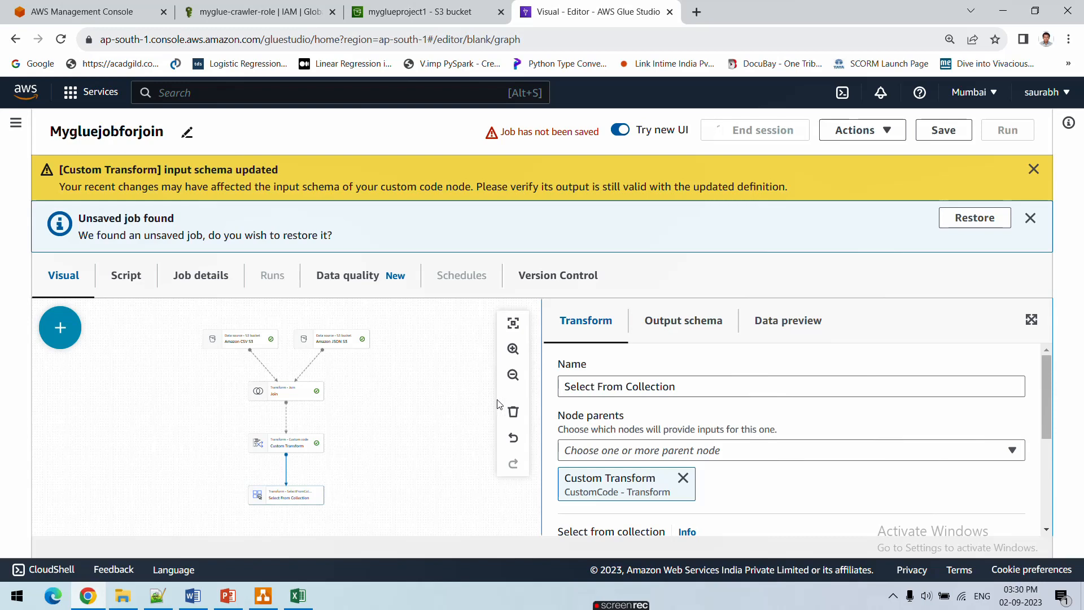
left_click(512, 349)
left_click(512, 348)
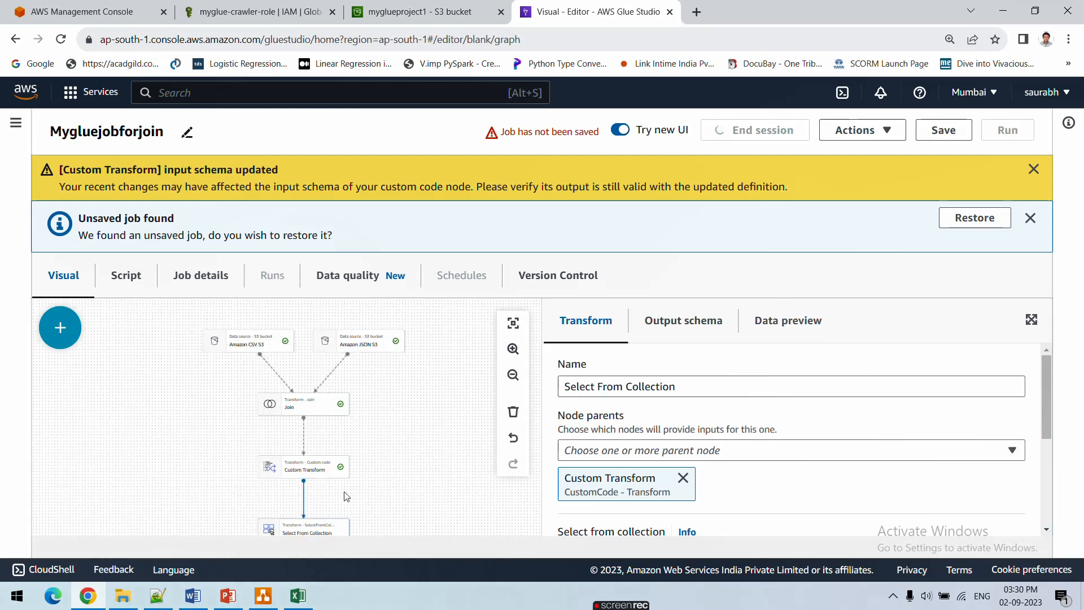
left_click(314, 474)
left_click(313, 533)
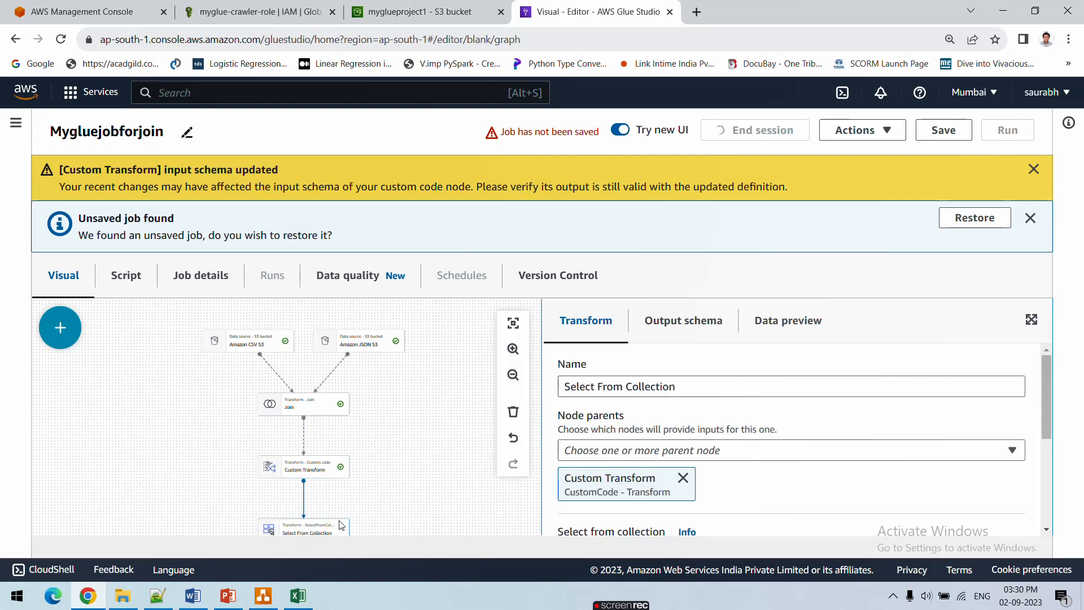
double_click(614, 420)
left_click(605, 428)
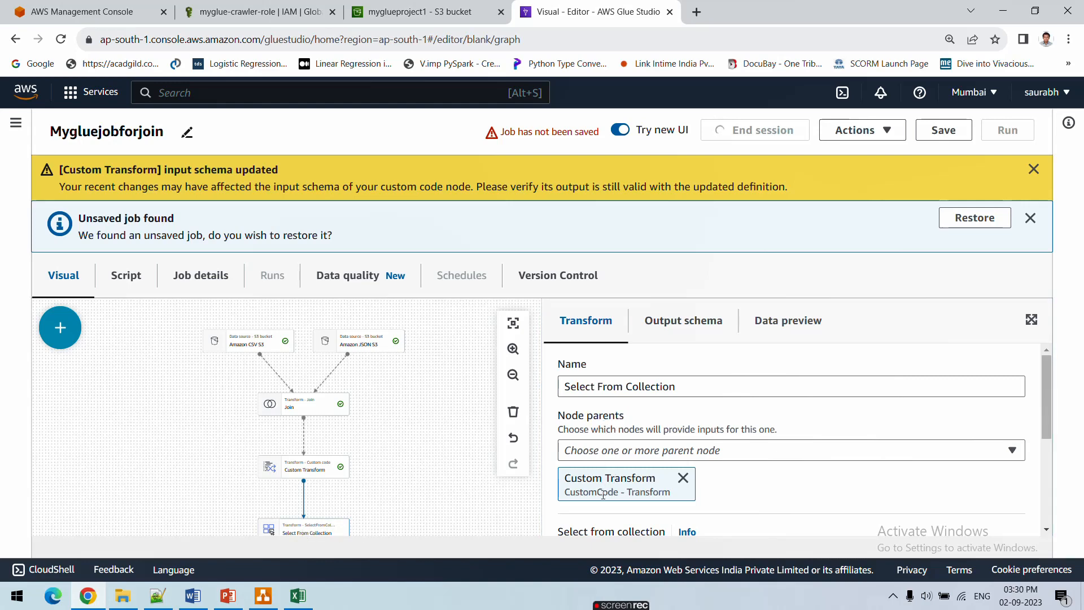
- Set the frame index of the Select From Collection node to 0
scroll(847, 496, "down", 4)
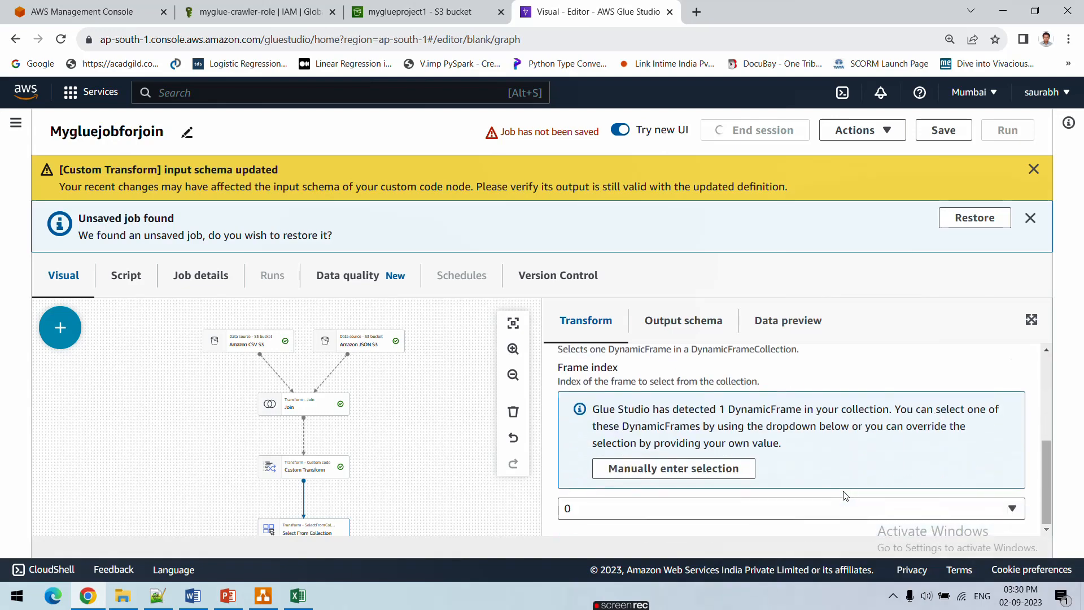
scroll(845, 495, "up", 3)
scroll(845, 495, "down", 3)
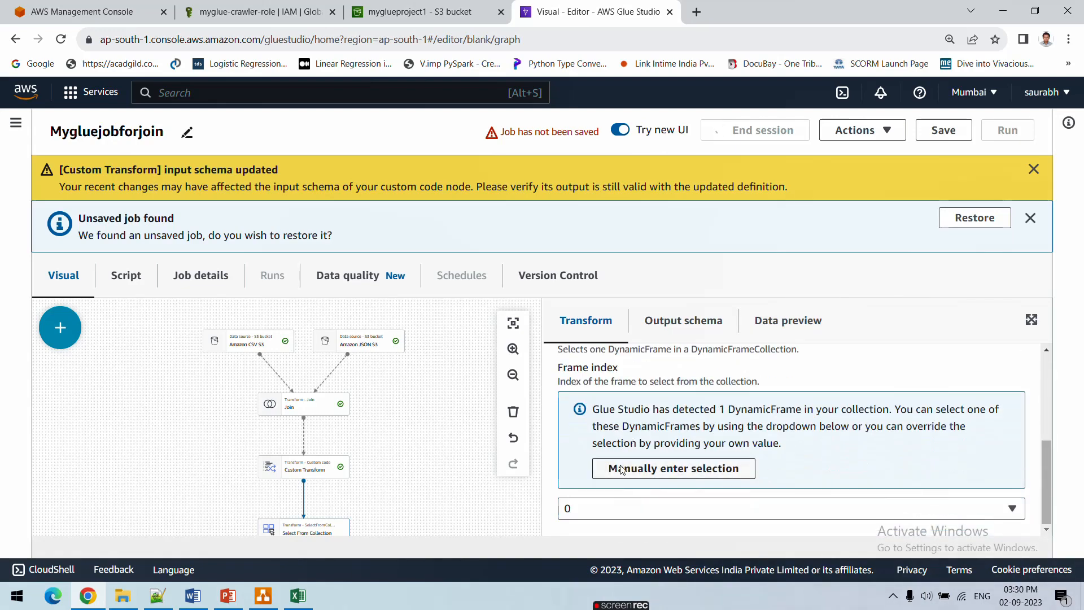
left_click(620, 509)
left_click(601, 490)
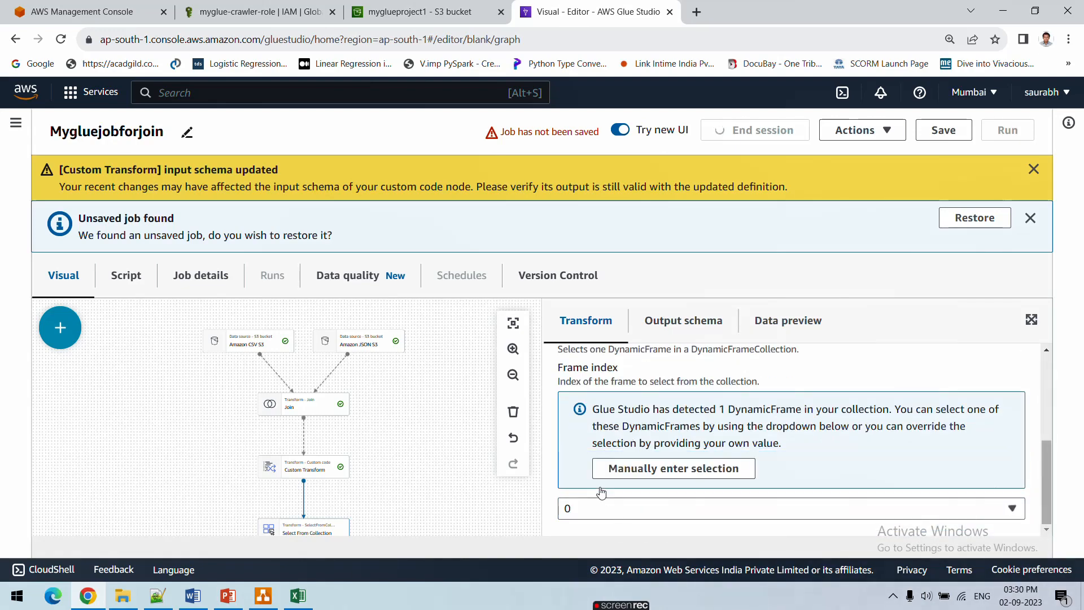
left_click(643, 508)
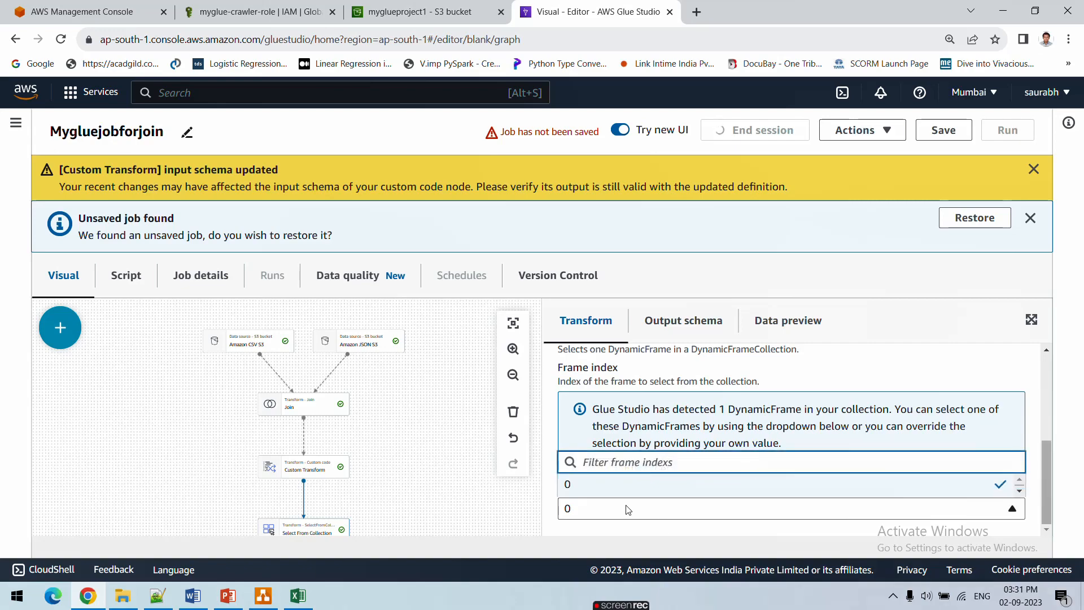
left_click(631, 510)
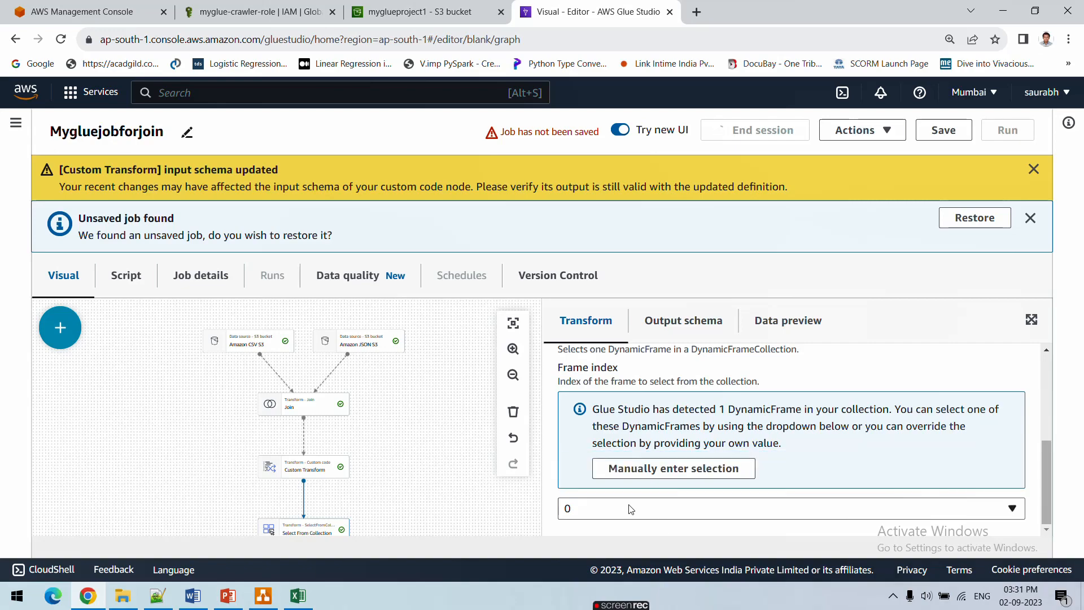
- Review the "CustomTransform0" key and its dyf_transformed value in the Custom Transform node's return statement
left_click(324, 472)
scroll(854, 486, "down", 10)
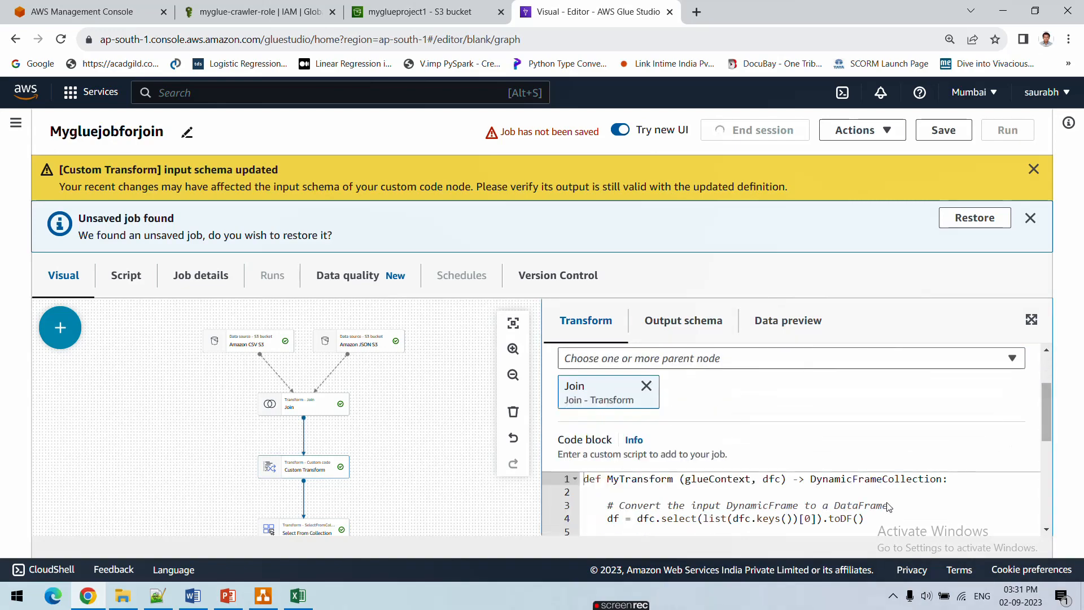
double_click(856, 469)
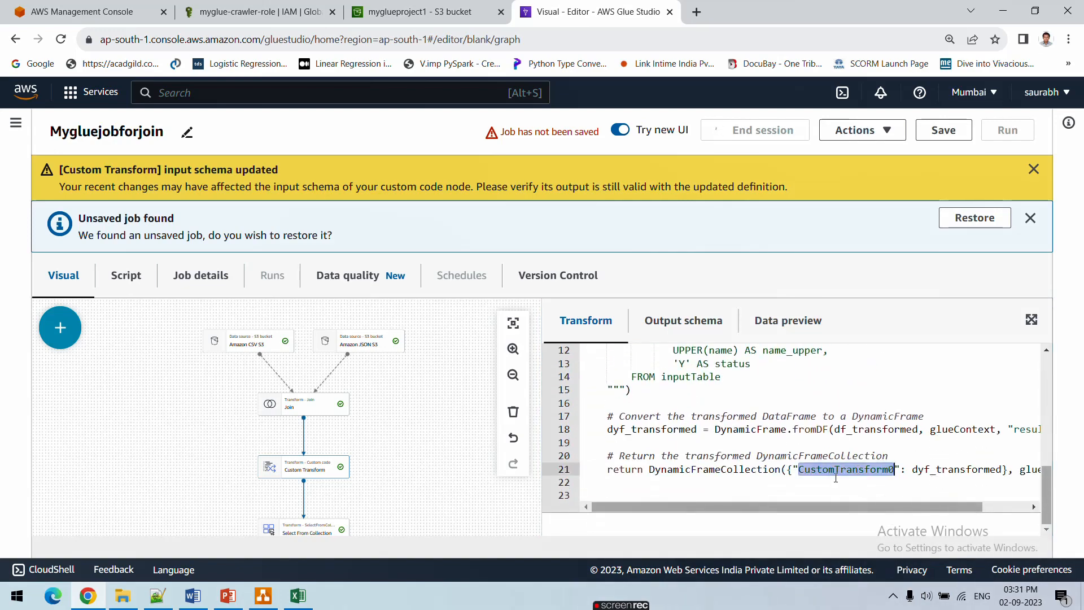
double_click(929, 468)
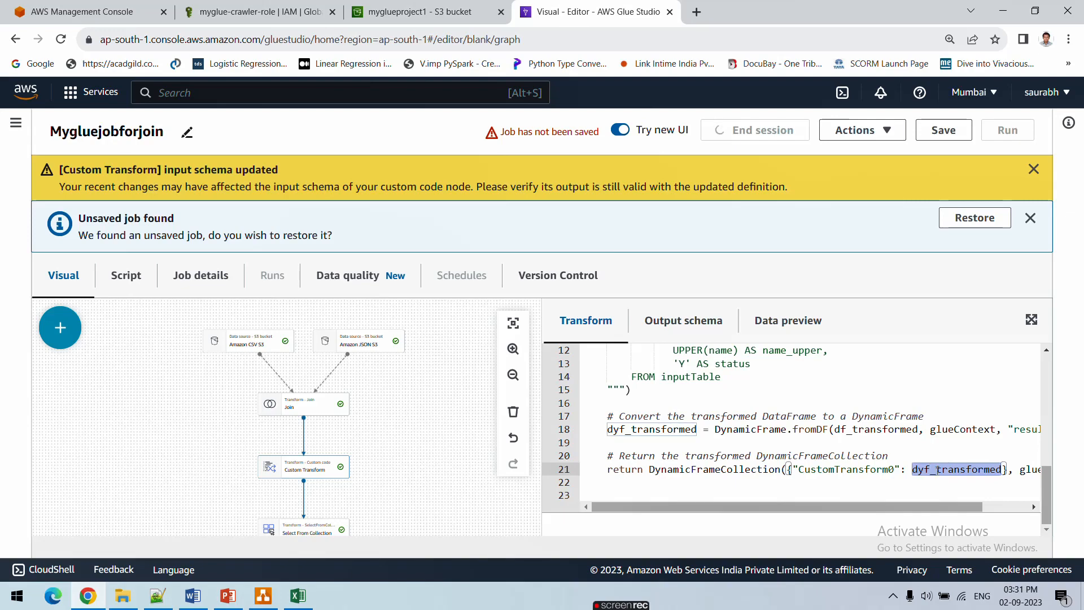
- Check the frame index options of the Select From Collection node against the returned collection
left_click(322, 534)
scroll(583, 519, "down", 3)
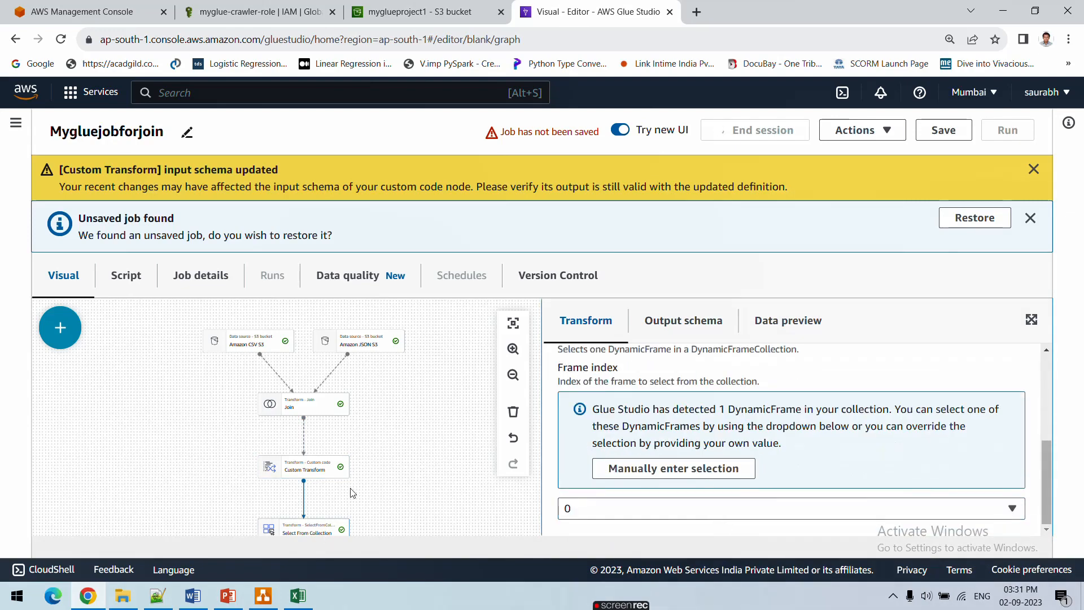
left_click(603, 513)
left_click(602, 513)
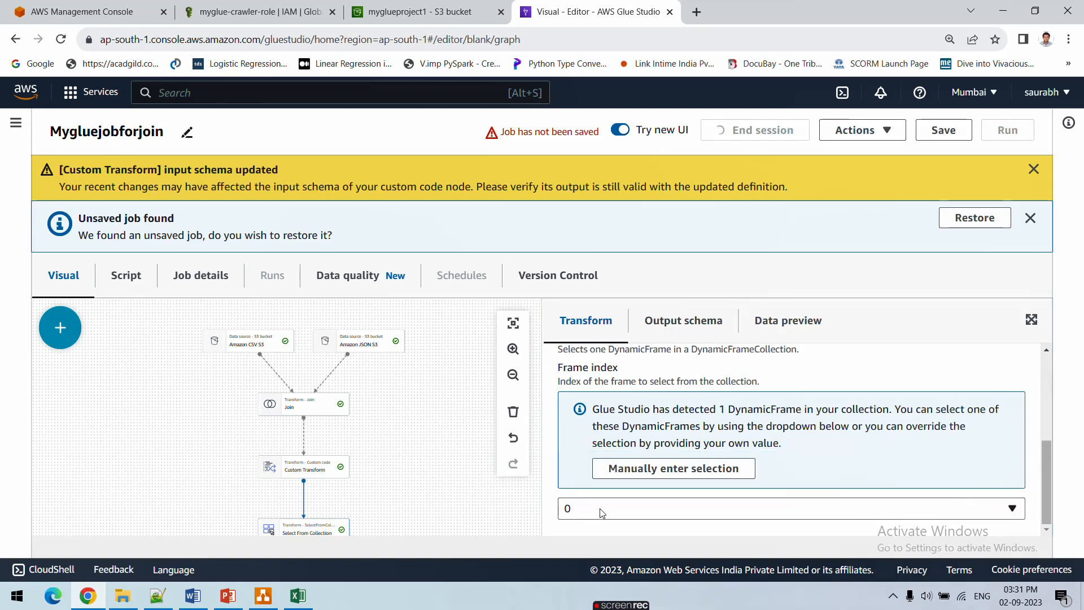
- Examine where another key and frame could follow dyf_transformed in the Custom Transform return statement, leaving the code unchanged
left_click(303, 471)
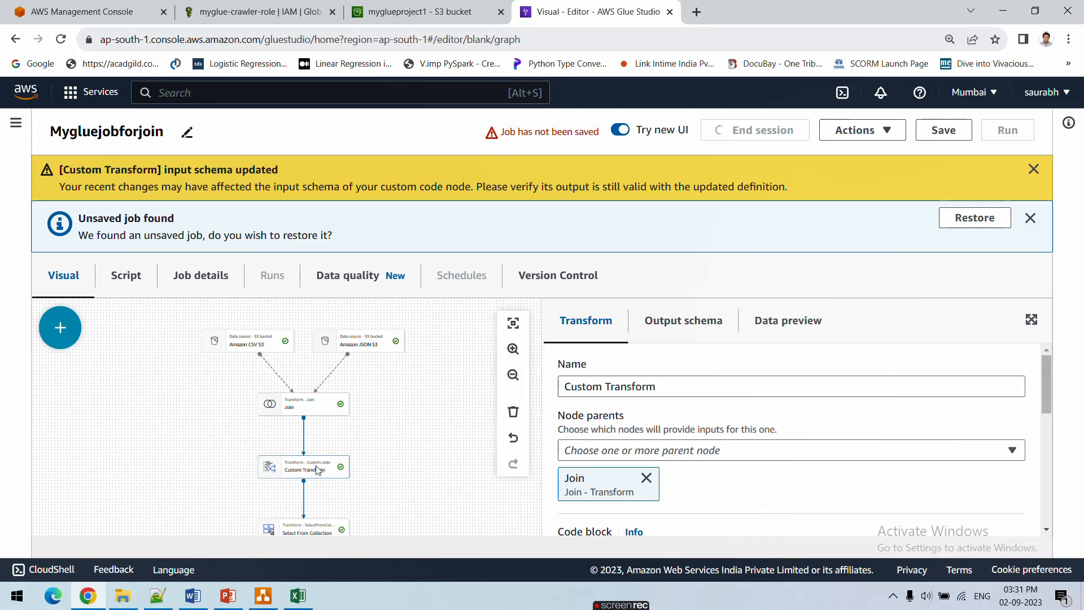
scroll(797, 469, "down", 6)
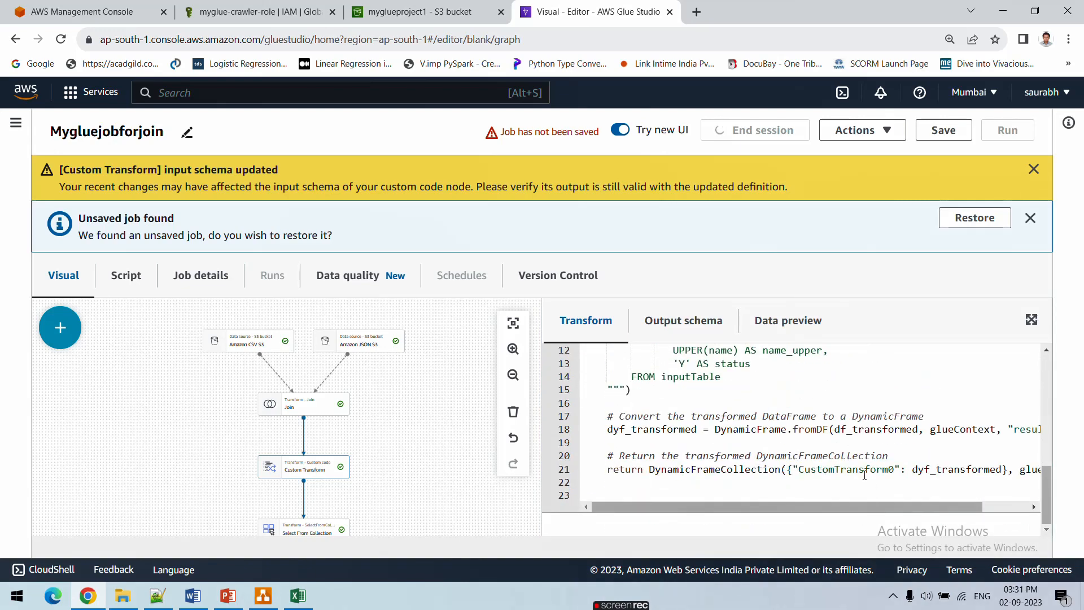
double_click(855, 471)
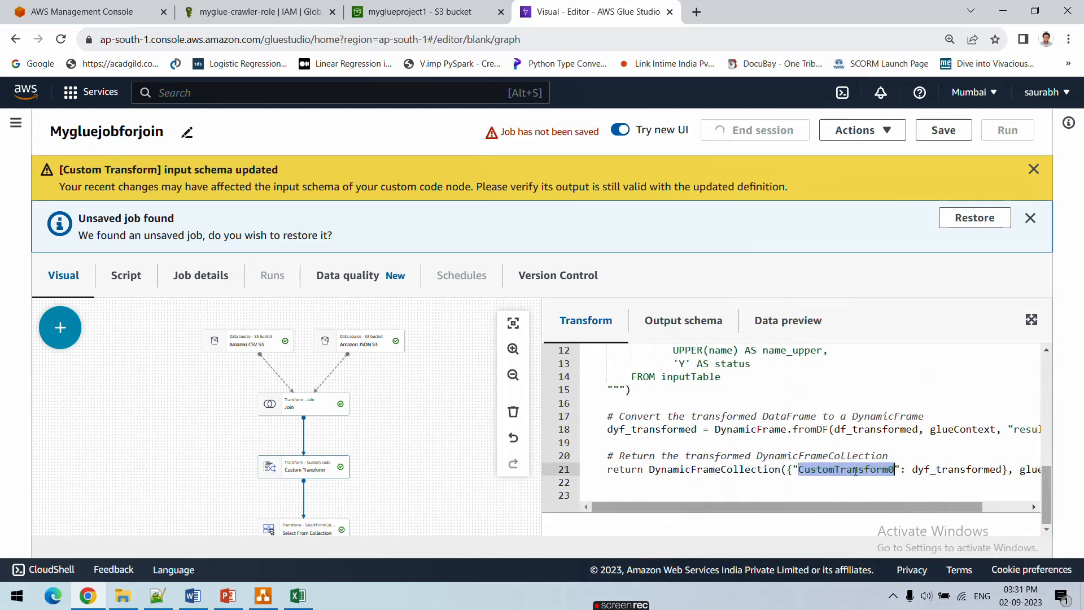
left_click(1003, 470)
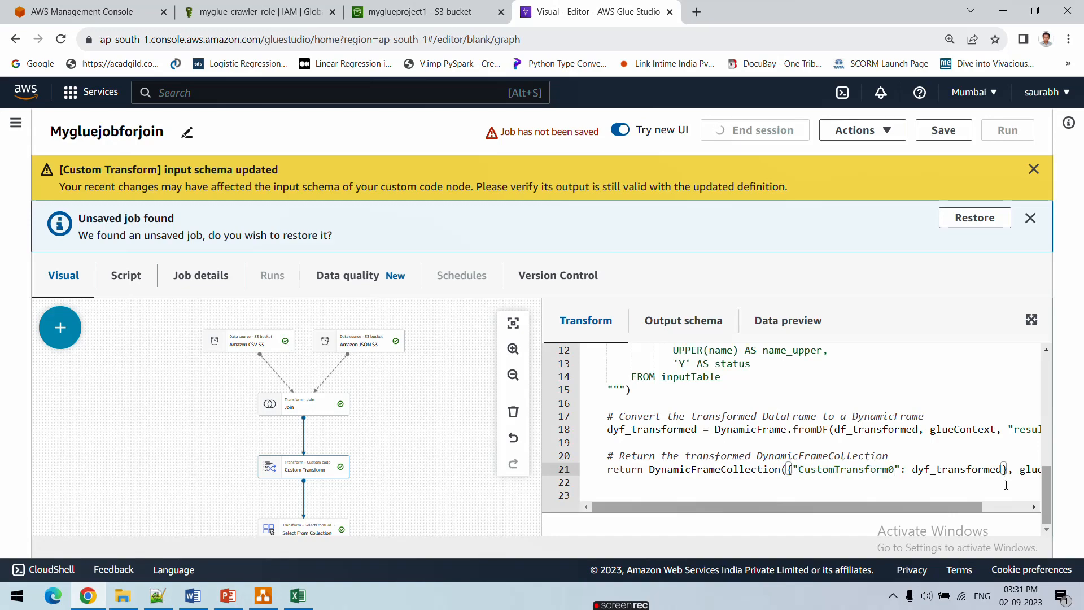
type(",")
key("BackSpace")
- Choose frame index 0 again for the Select From Collection node
left_click(327, 528)
scroll(781, 410, "down", 3)
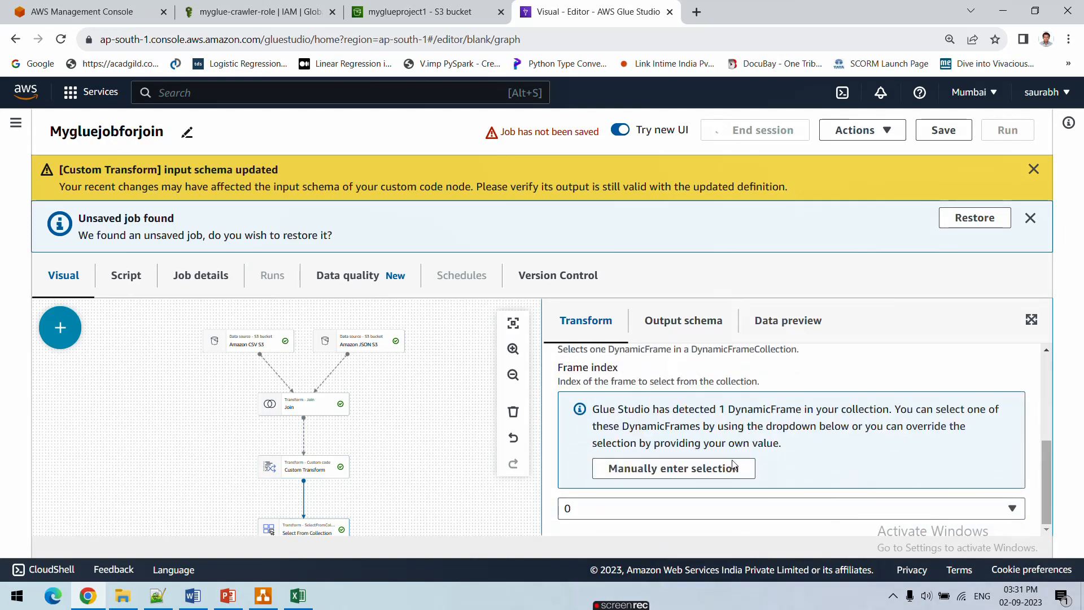
left_click(600, 519)
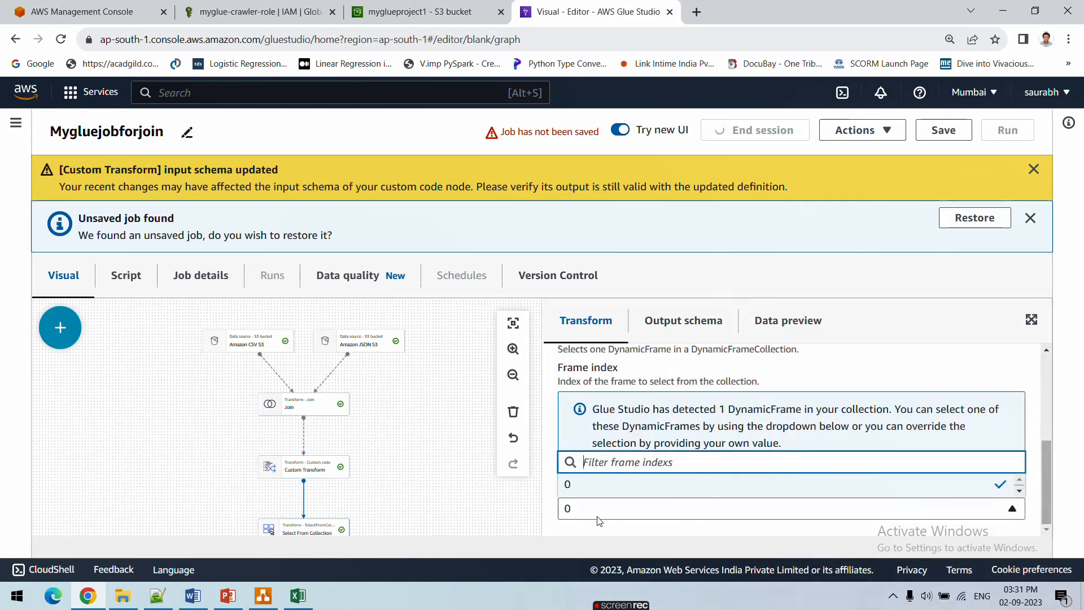
left_click(580, 489)
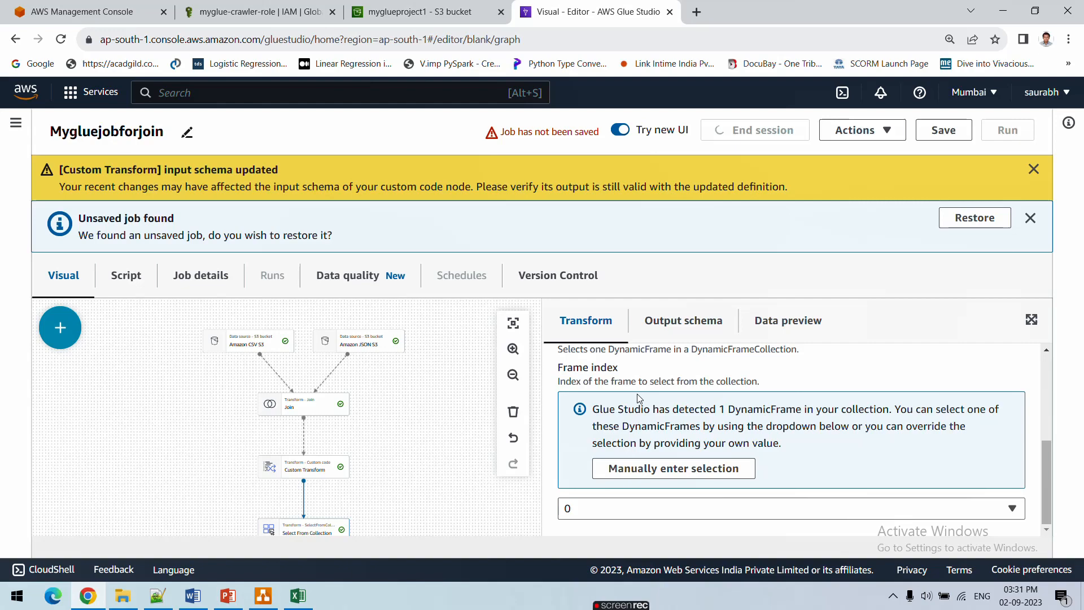
- Review the Select From Collection node's output schema and data preview, and return to its transform settings
left_click(681, 337)
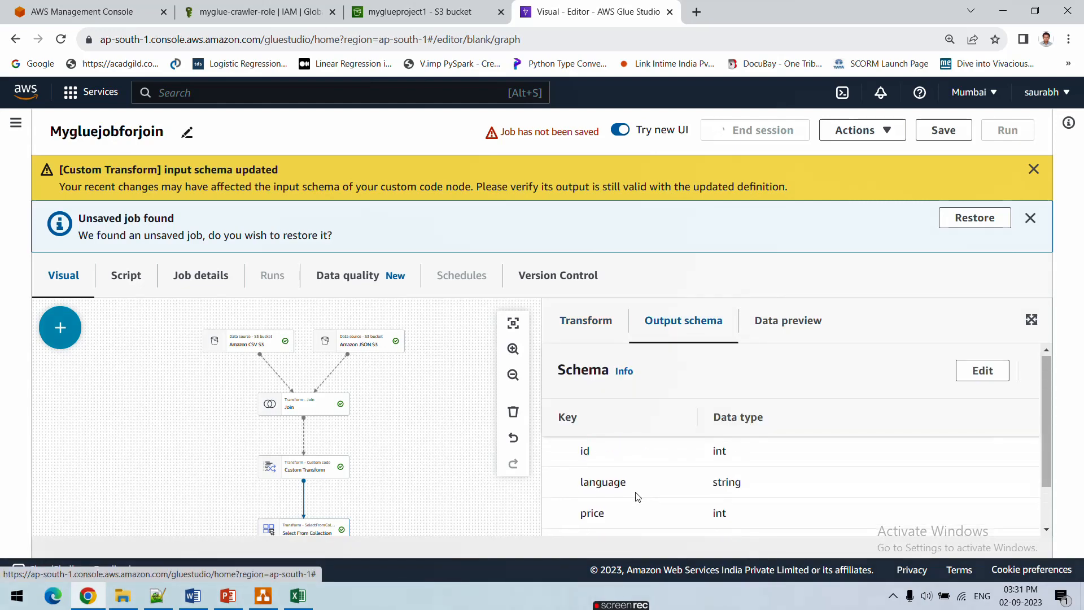
scroll(637, 486, "down", 1)
left_click(786, 319)
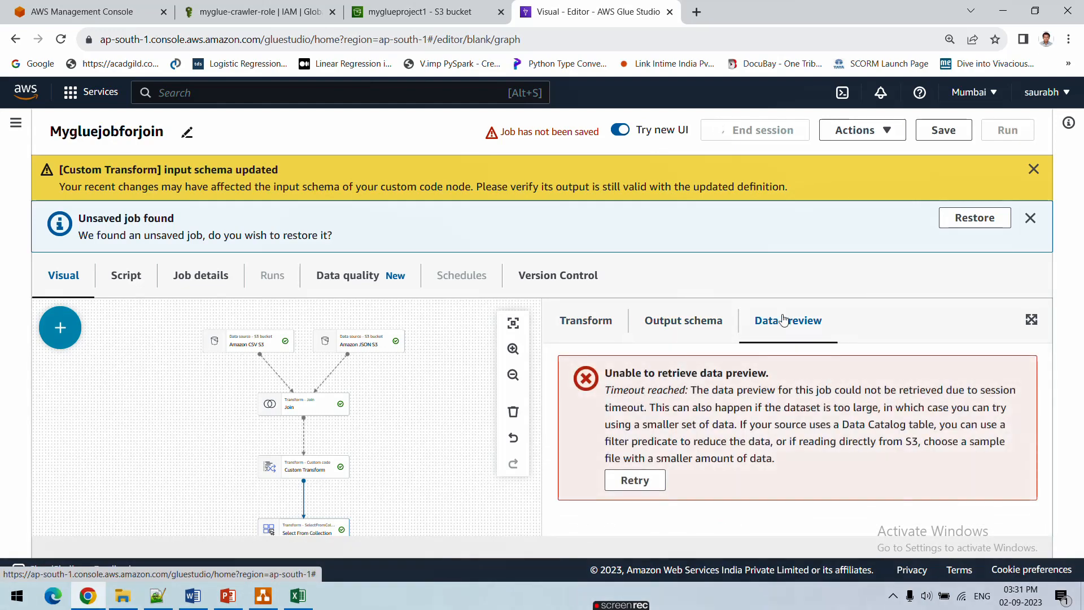
left_click(586, 321)
- Check the PowerPoint workflow diagram for the node that follows Select From Collection, and return to AWS Glue Studio in Chrome
scroll(409, 434, "up", 5)
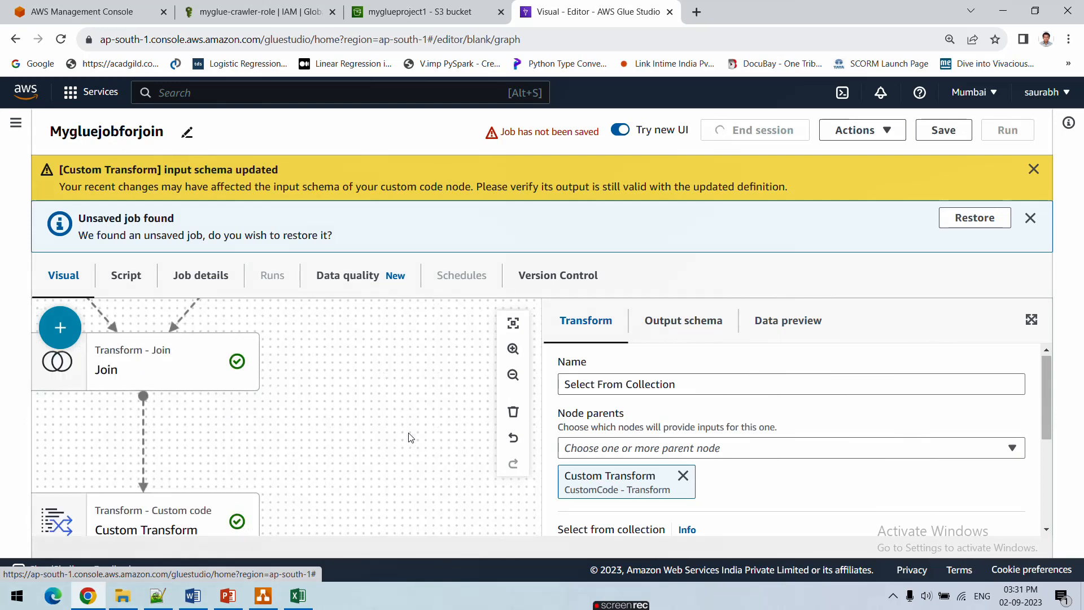
scroll(410, 438, "down", 5)
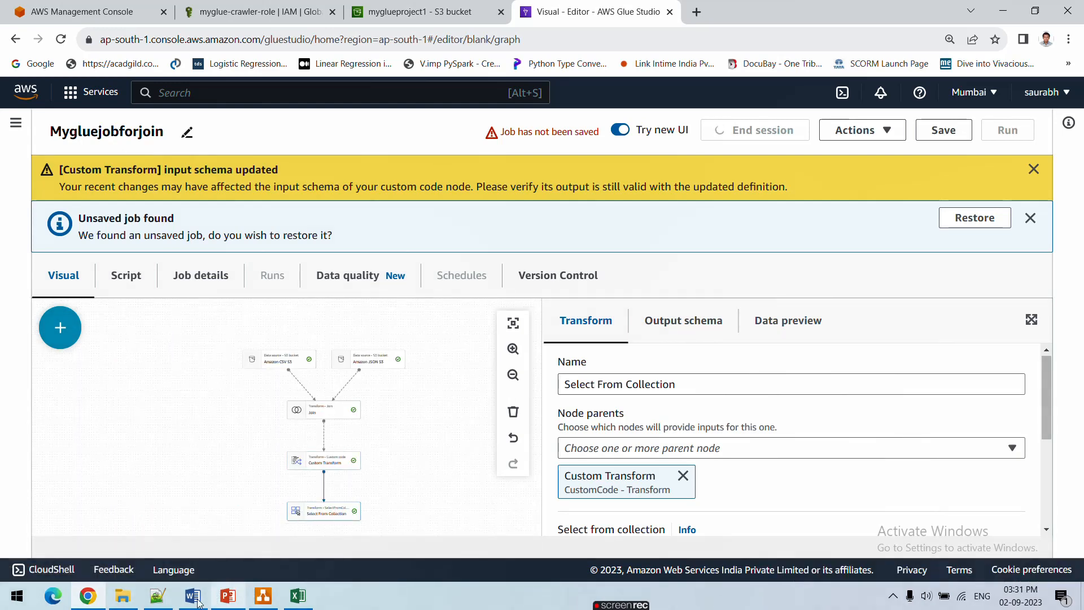
left_click(215, 599)
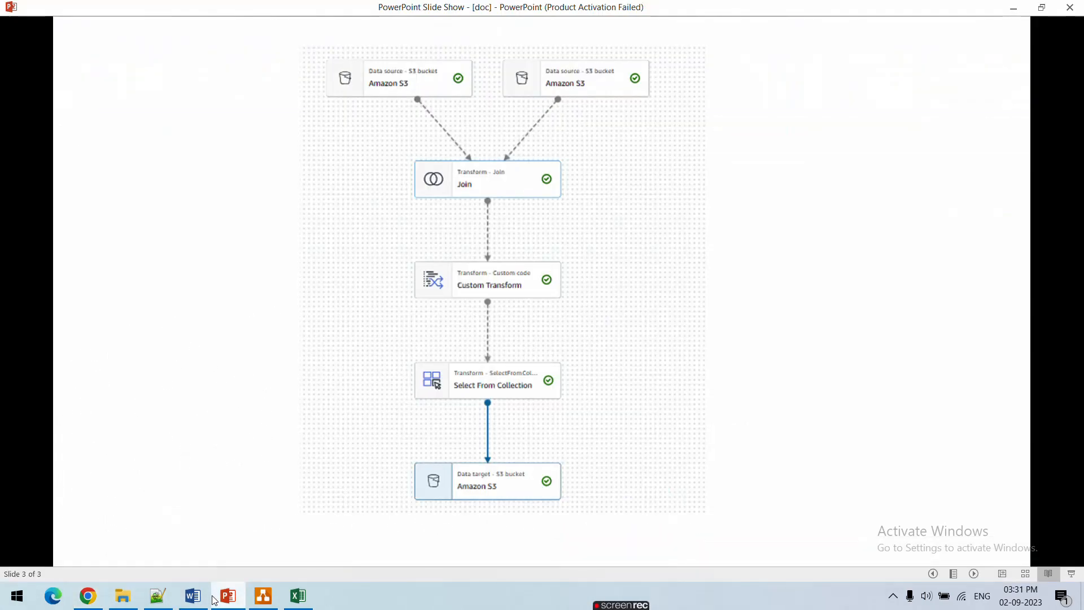
left_click(214, 599)
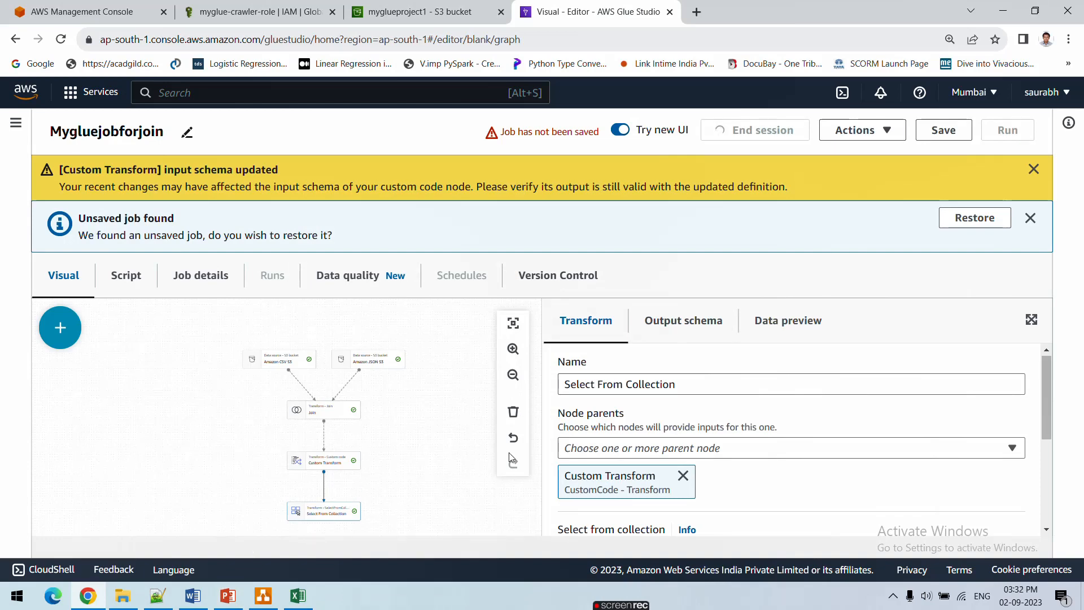
- Undo the addition of the Select From Collection node, select the Custom Transform node and fit the graph in the canvas
left_click(513, 439)
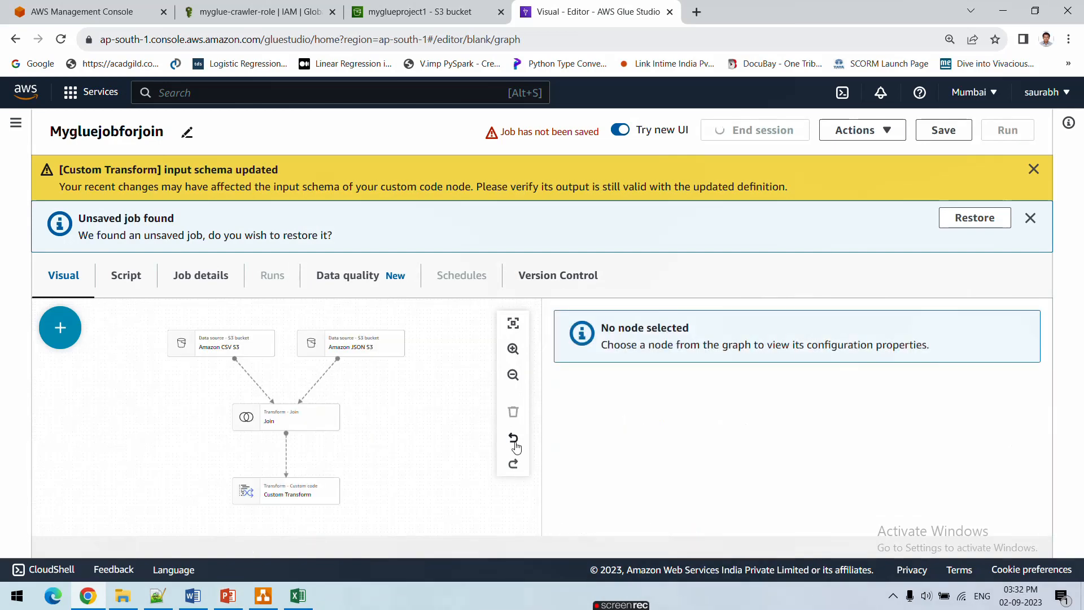
left_click(302, 501)
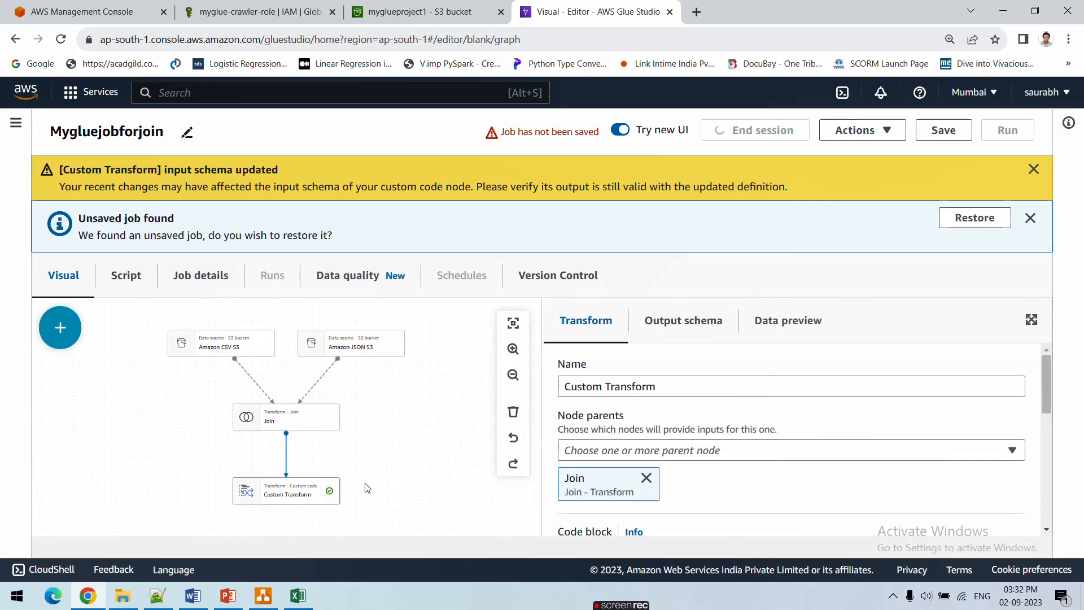
scroll(372, 489, "down", 5)
scroll(370, 485, "up", 5)
scroll(298, 490, "down", 5)
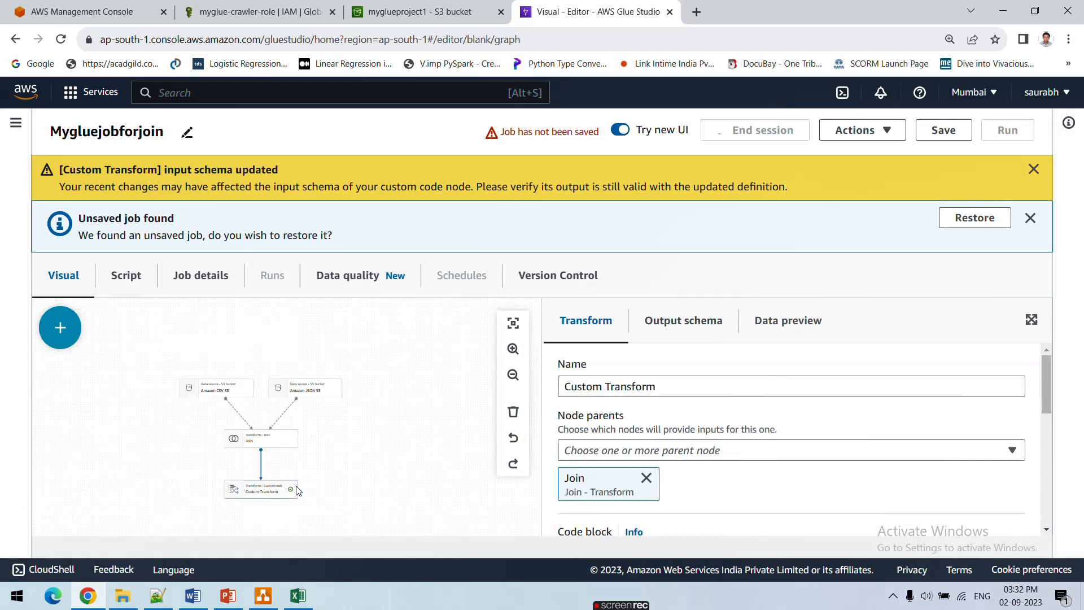
scroll(268, 491, "up", 2)
left_click(513, 323)
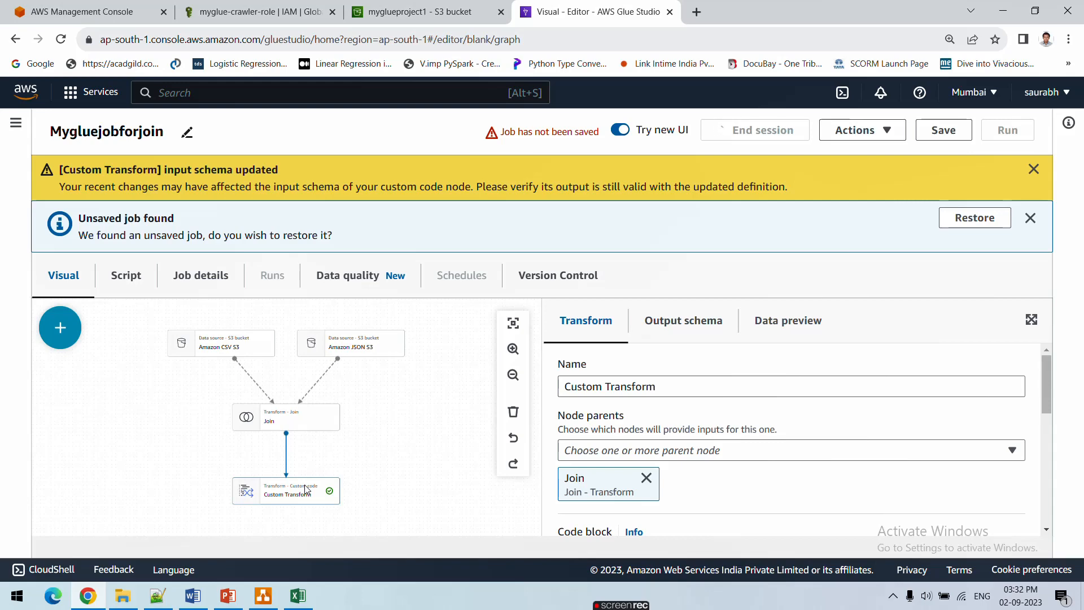
left_click(60, 328)
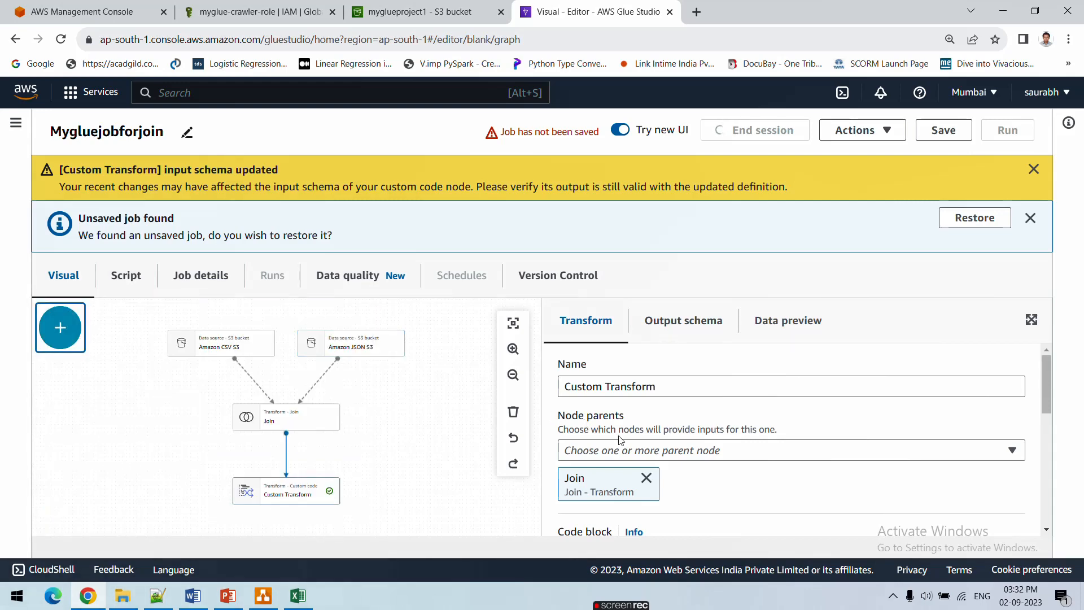
left_click(359, 313)
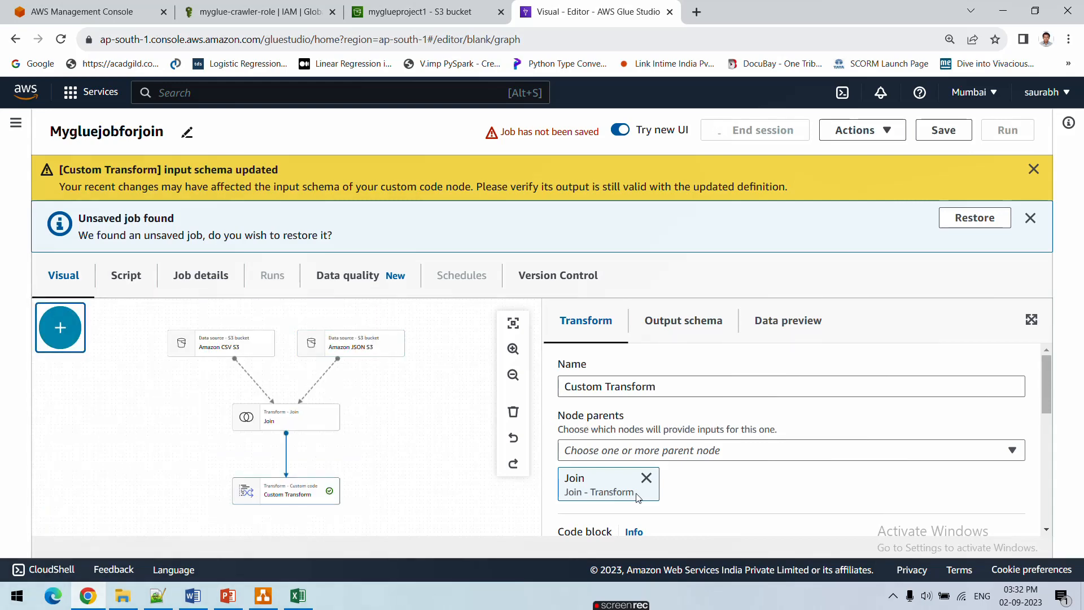
left_click(60, 327)
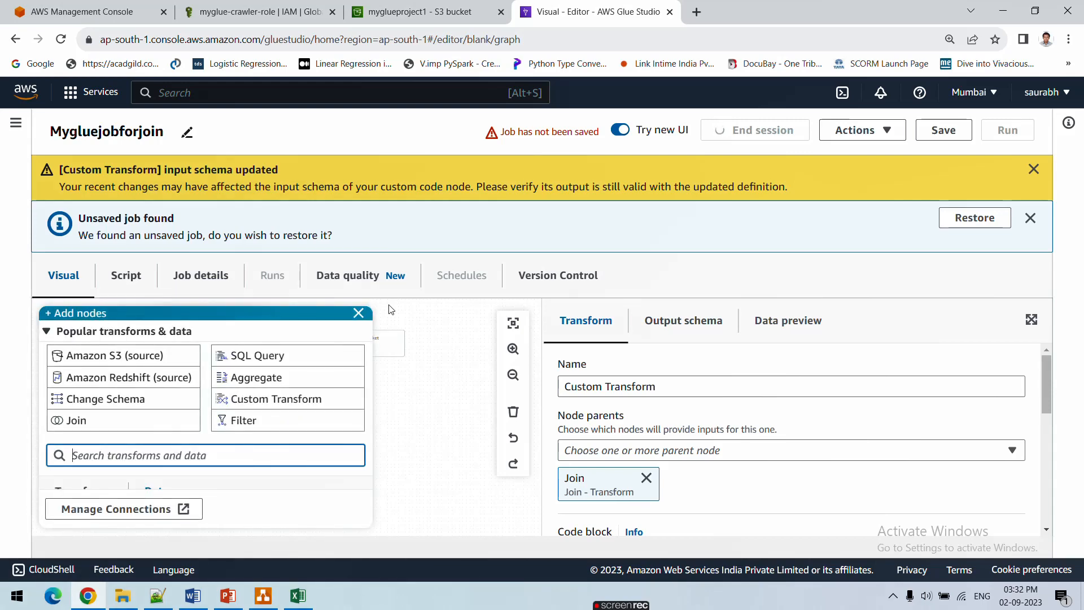
left_click(358, 313)
- Add a Select From Collection node with Custom Transform as its parent, using the search term "select from"
left_click(305, 496)
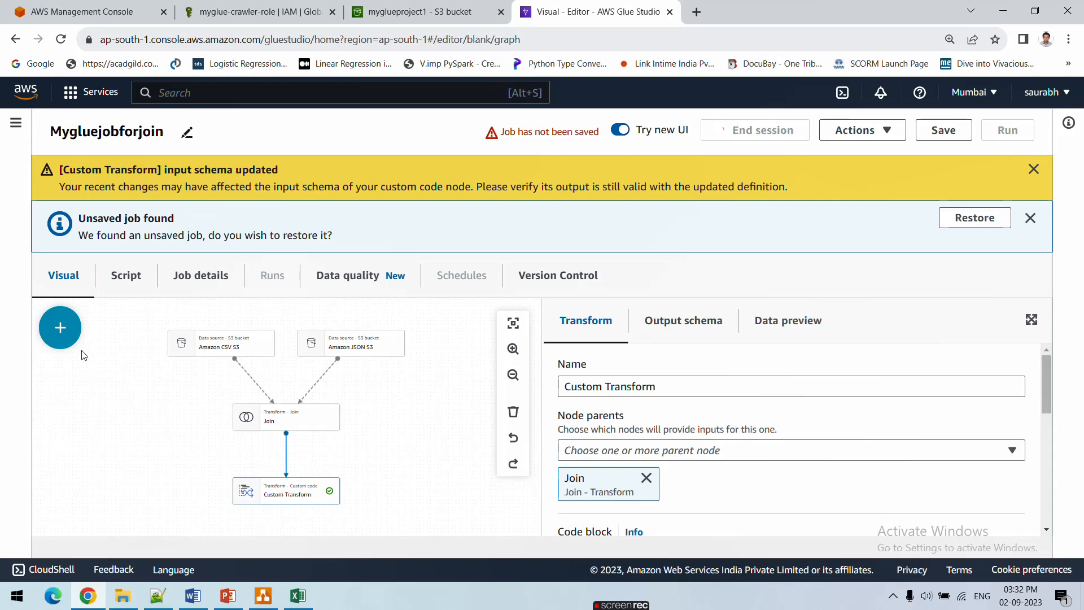
left_click(60, 327)
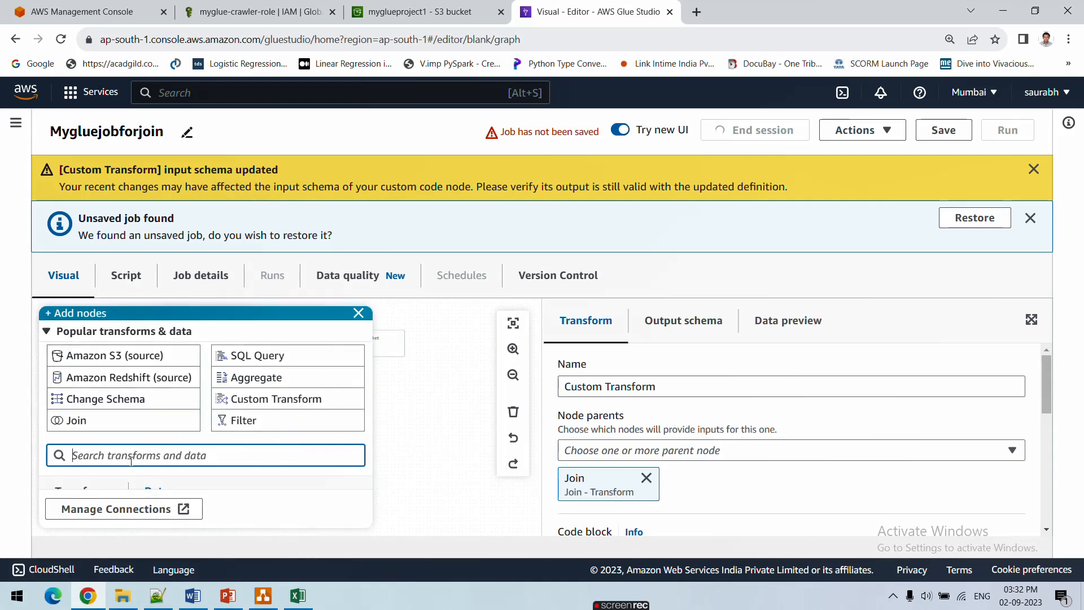
type("select")
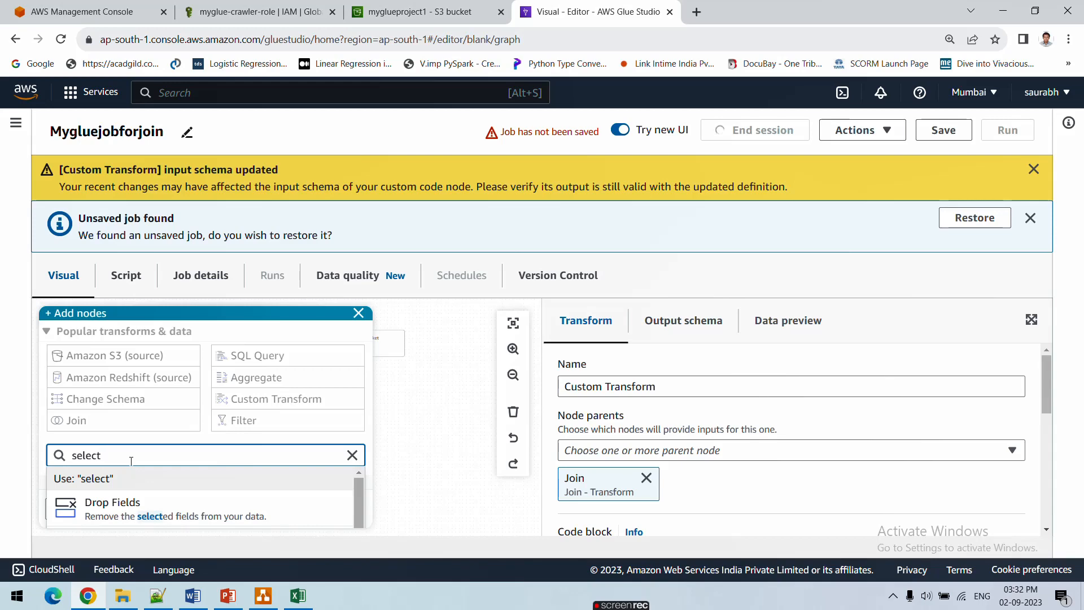
type(" from")
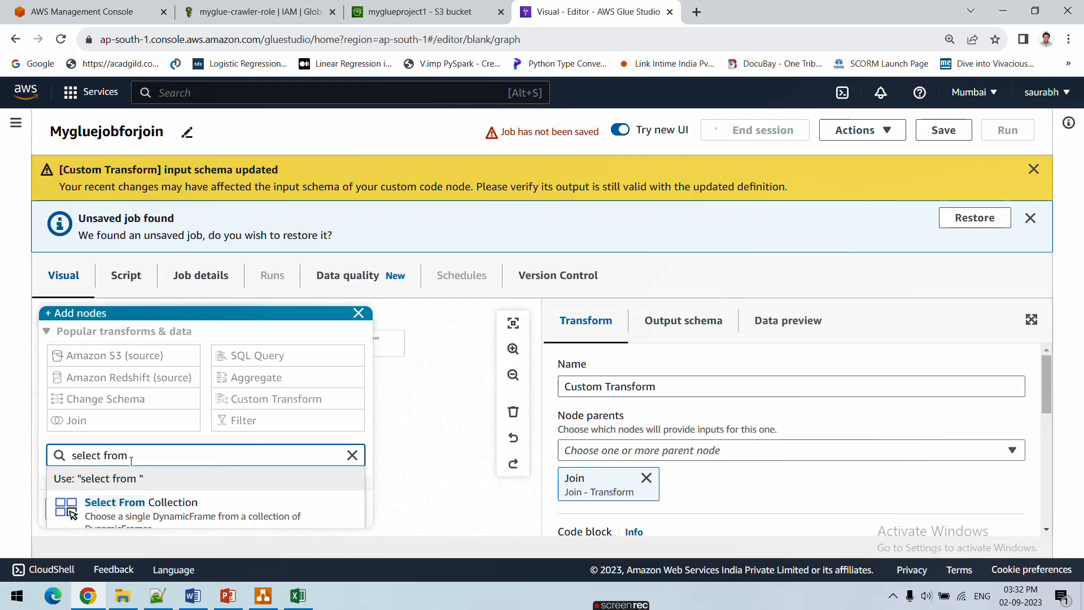
left_click(159, 515)
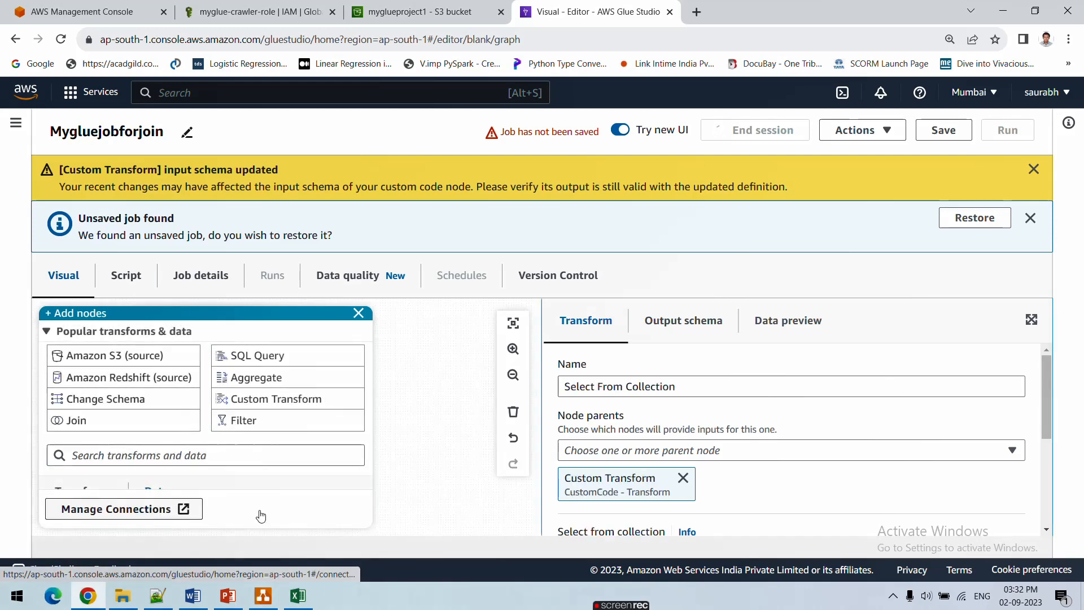
left_click(359, 314)
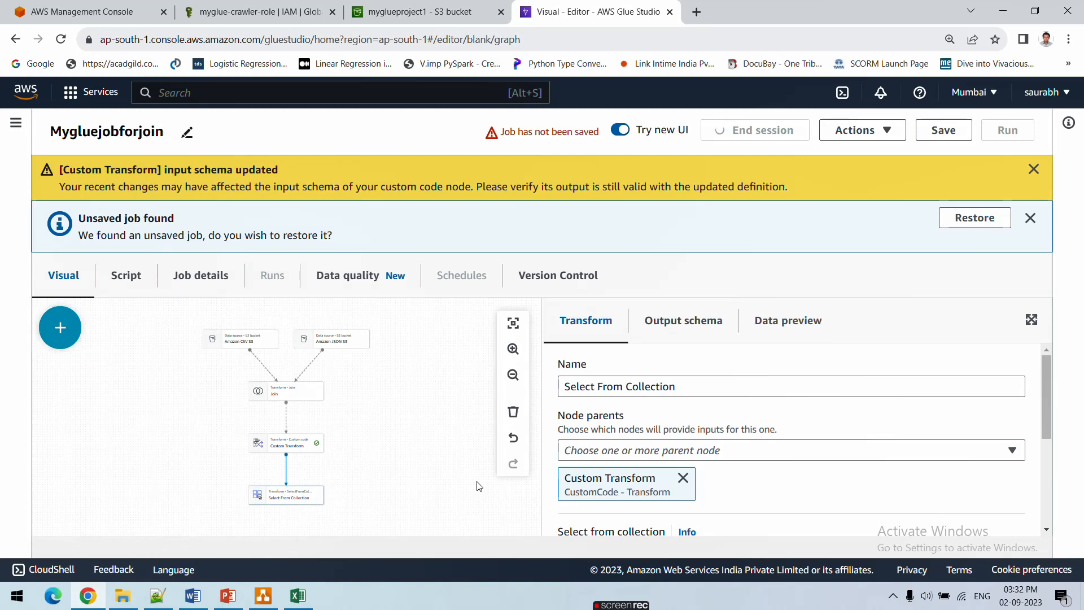
- Choose frame index 0 for the re-added Select From Collection node
scroll(658, 431, "down", 5)
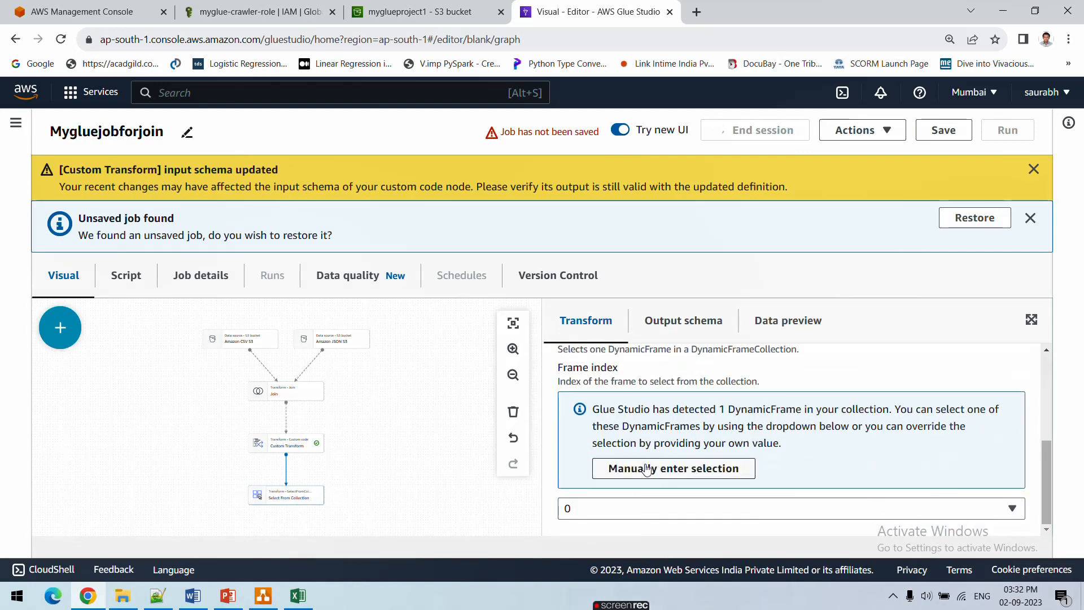
left_click(616, 505)
left_click(618, 483)
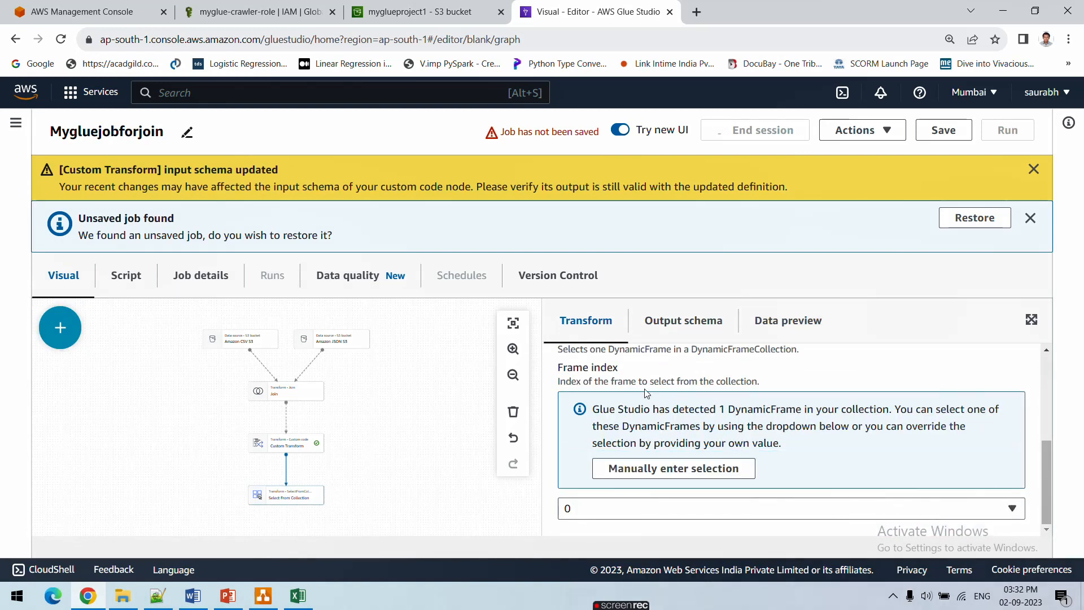
- Review the Select From Collection output schema, retry the data preview and examine the language_upper and name_upper values
left_click(676, 332)
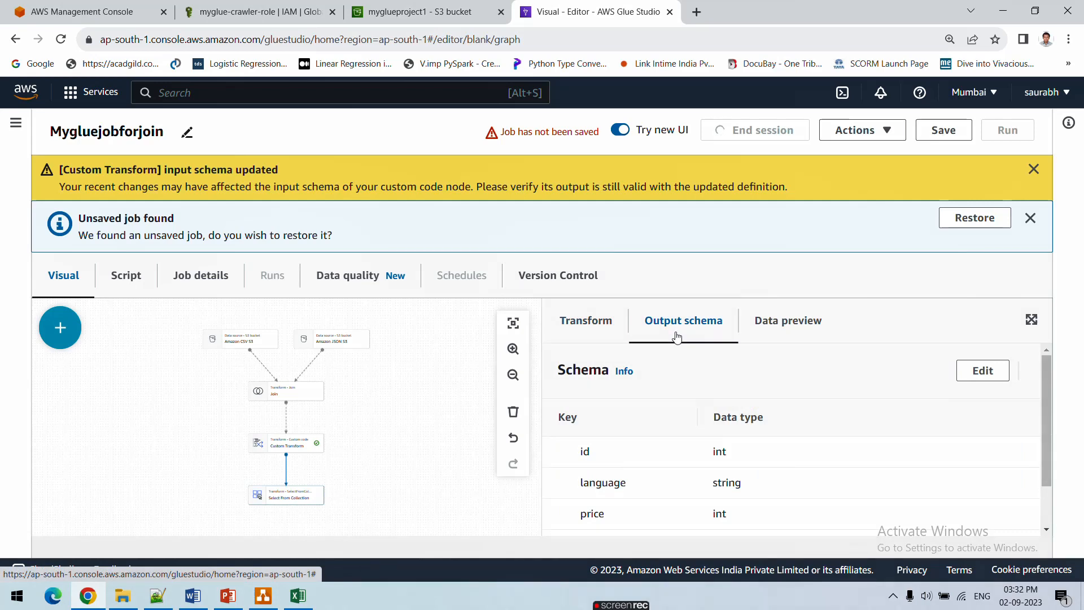
left_click(789, 325)
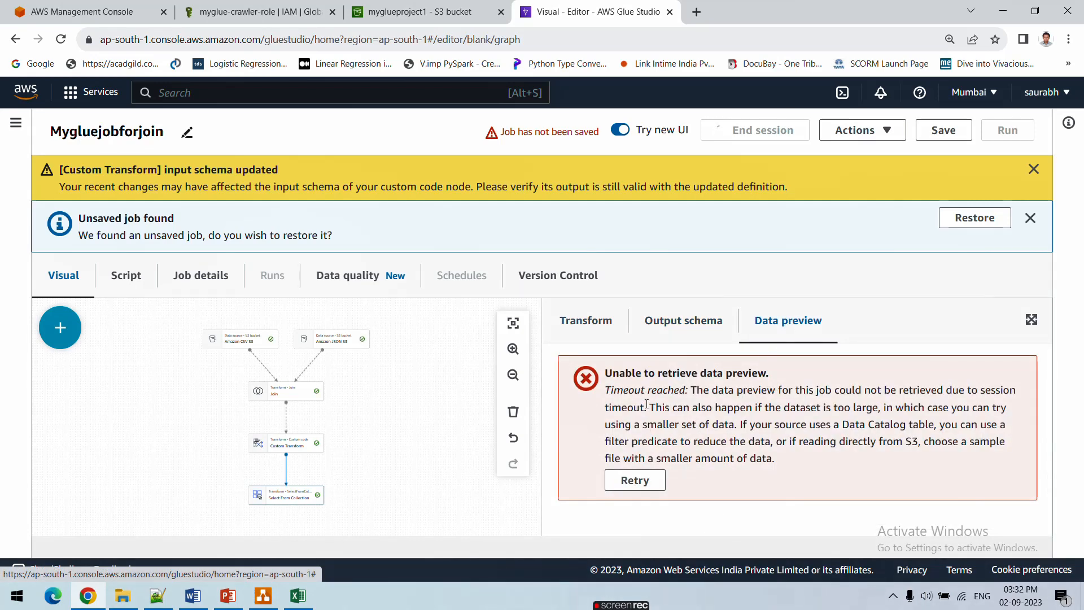
left_click(628, 484)
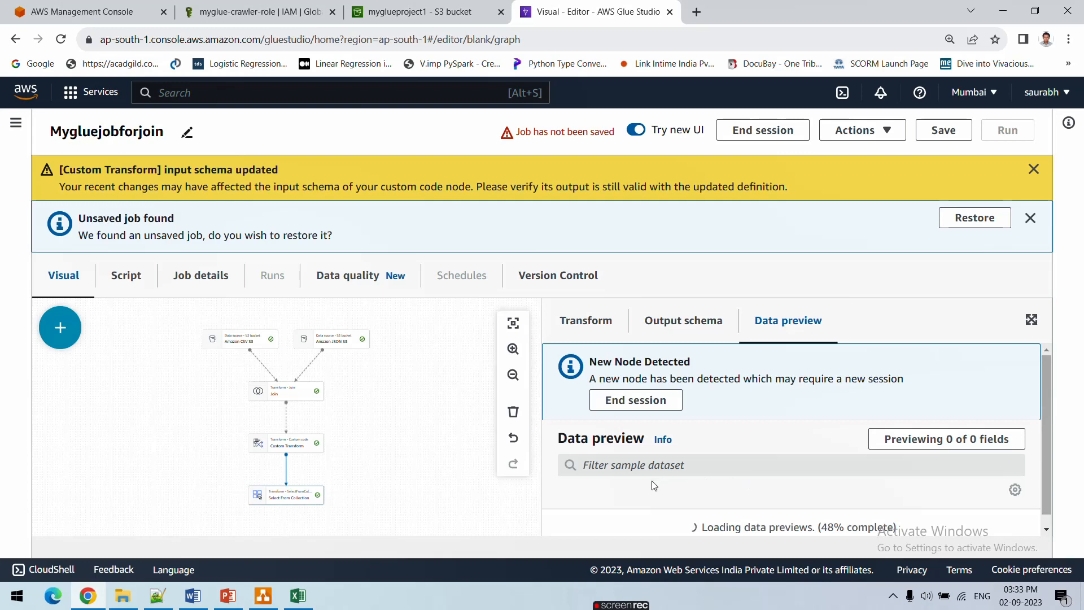
scroll(657, 500, "down", 1)
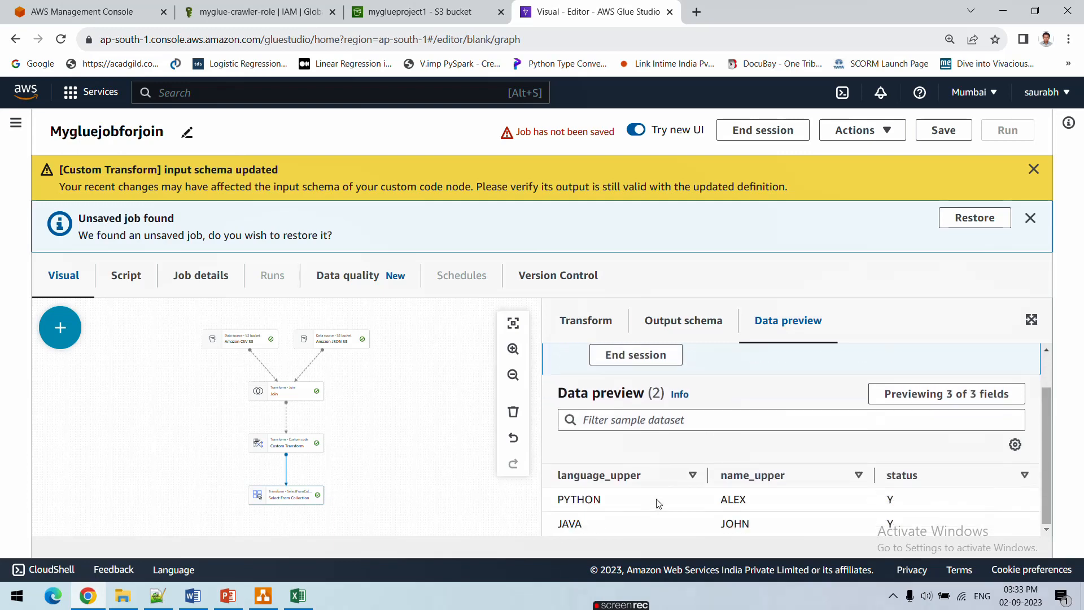
left_click_drag(556, 499, 608, 503)
double_click(567, 526)
double_click(734, 499)
double_click(739, 525)
- Examine the Custom Transform code, focusing on the UPPER calls in the SQL query and the key and frame in the return statement
left_click(300, 449)
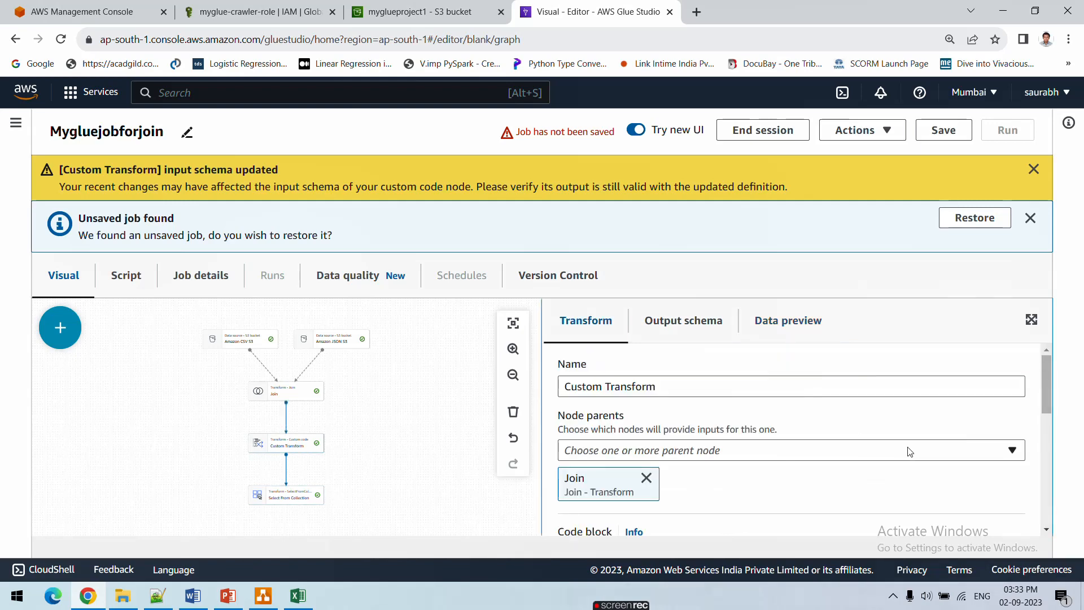
scroll(1043, 438, "down", 6)
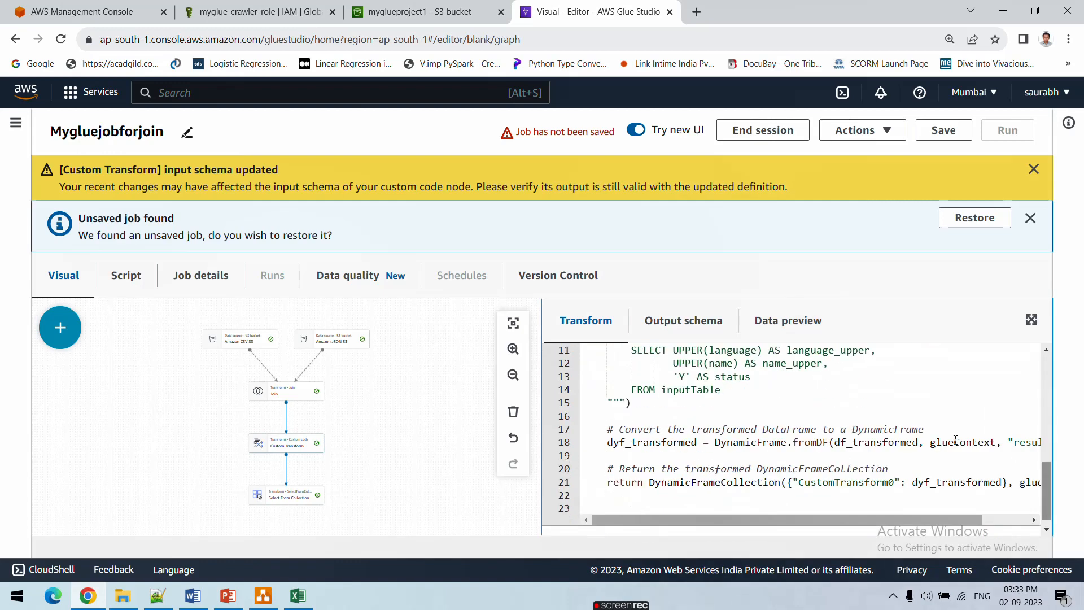
scroll(954, 440, "up", 1)
scroll(872, 449, "up", 2)
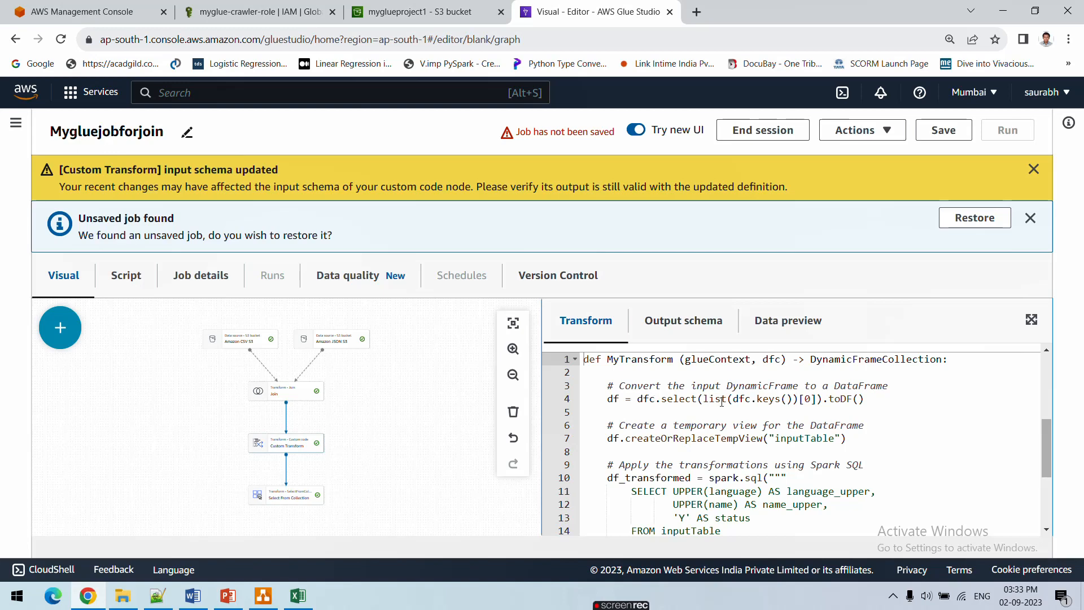
scroll(722, 402, "down", 2)
double_click(687, 421)
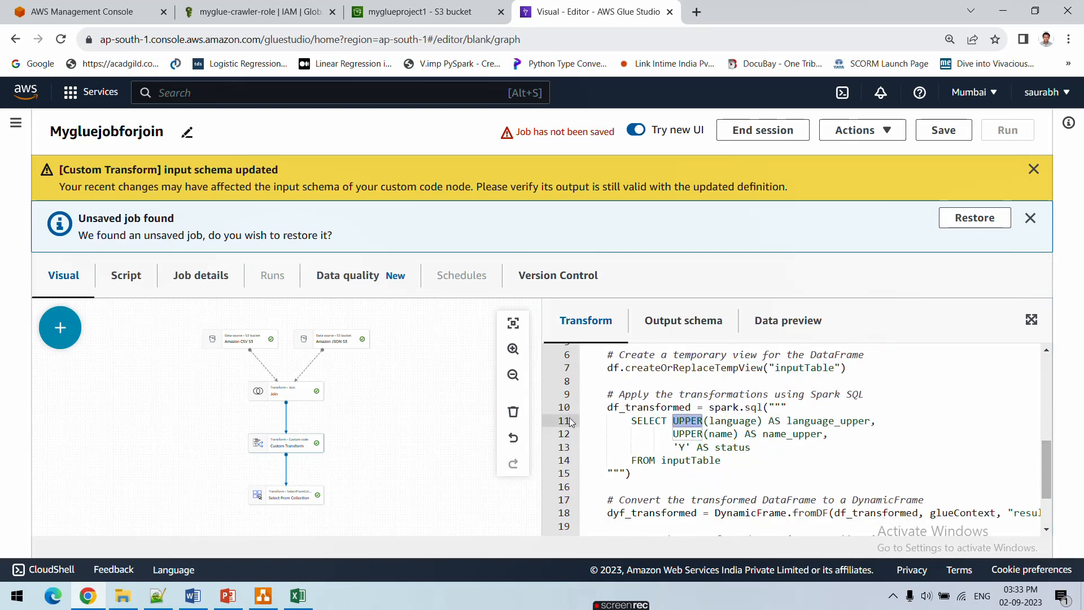
scroll(730, 421, "down", 3)
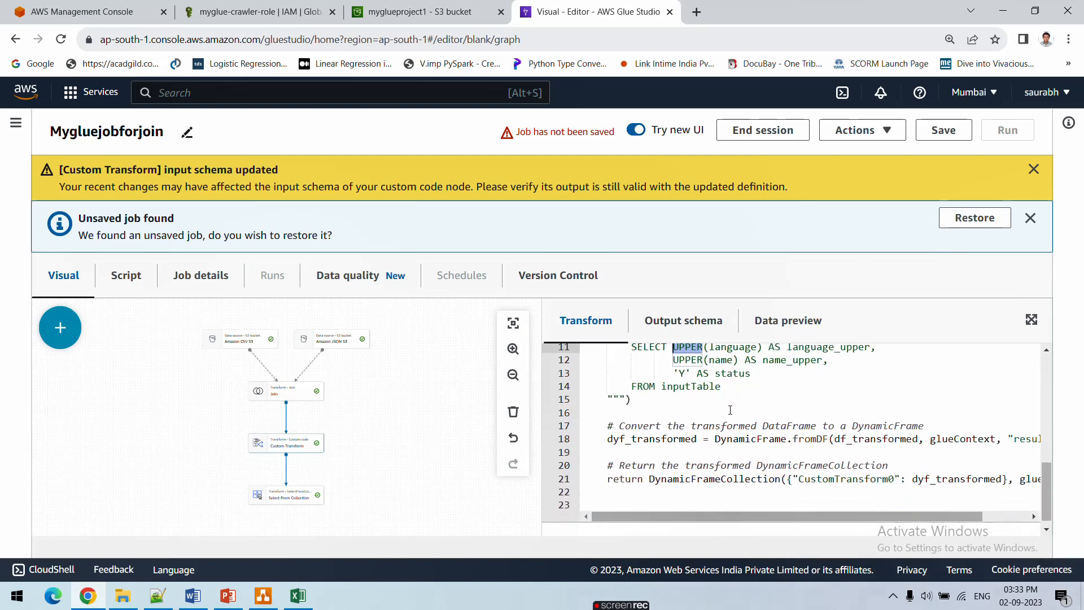
double_click(705, 470)
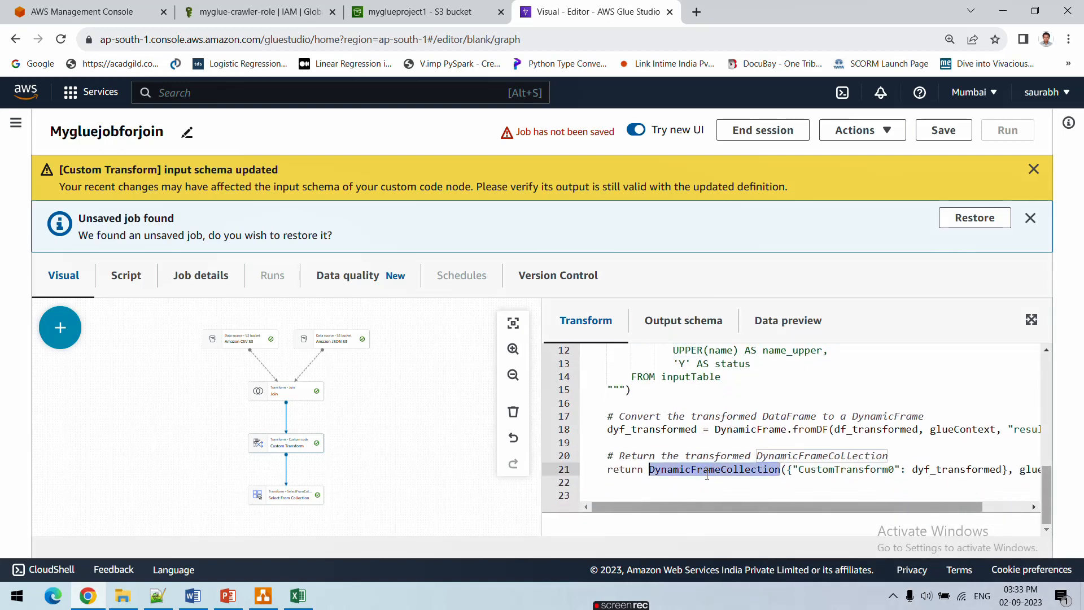
double_click(856, 470)
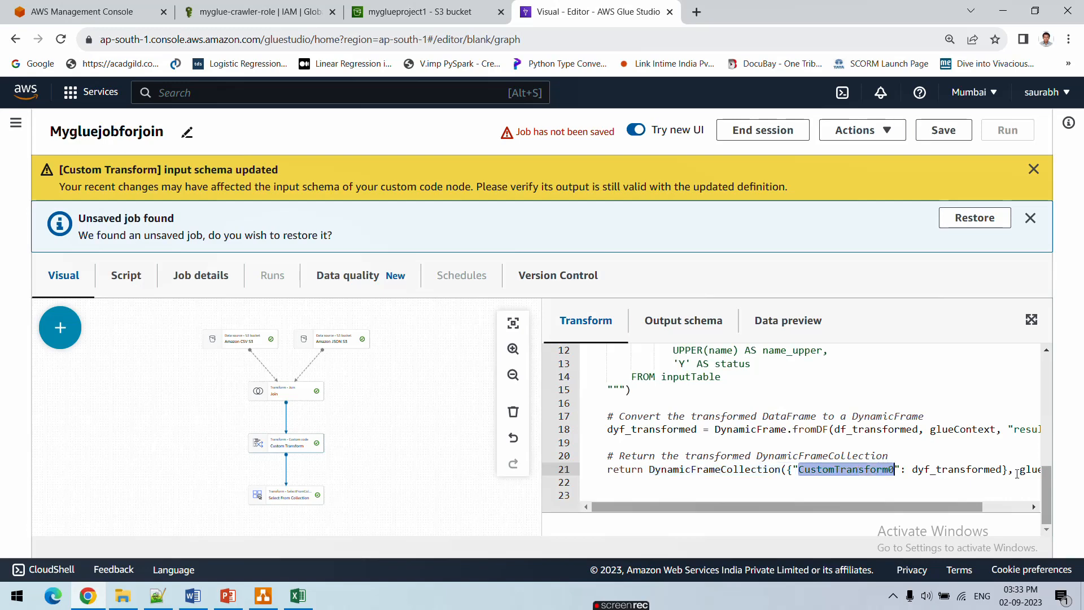
double_click(966, 469)
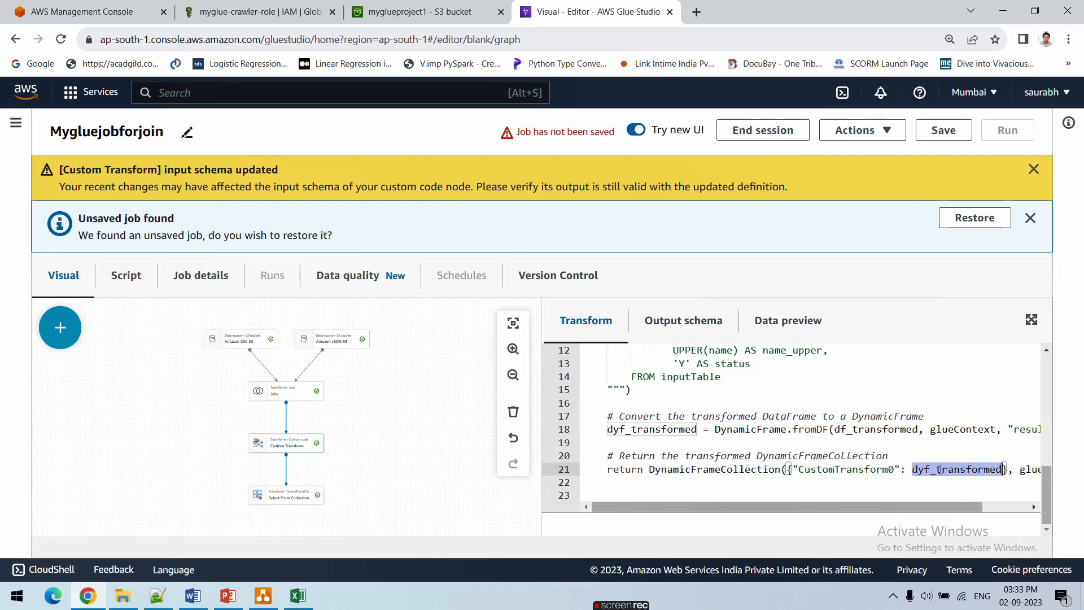
- Check the frame index of the Select From Collection node and review its data preview again
left_click(284, 499)
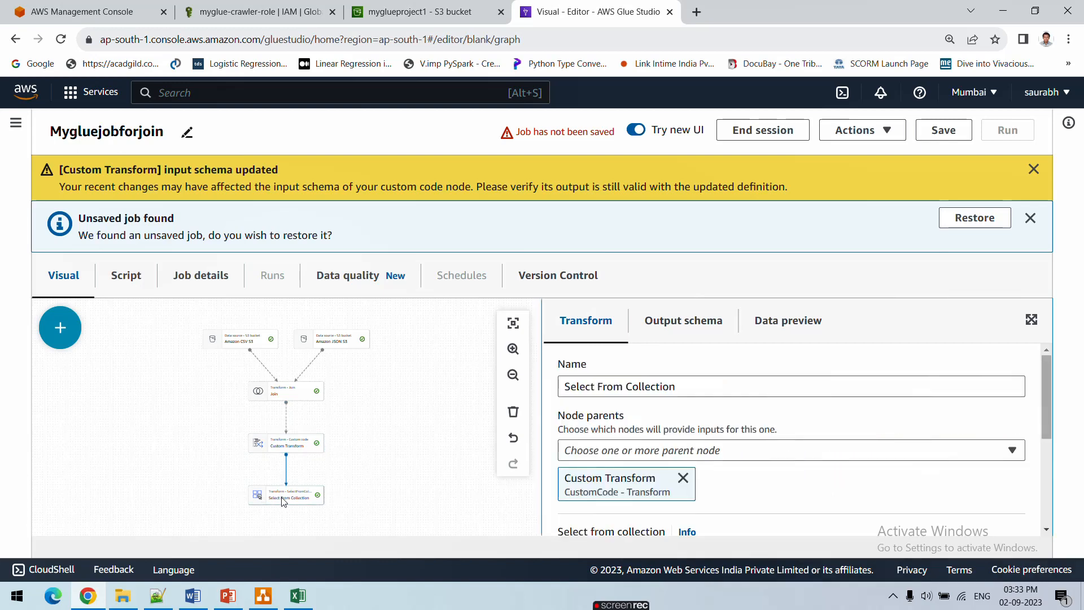
scroll(719, 471, "down", 4)
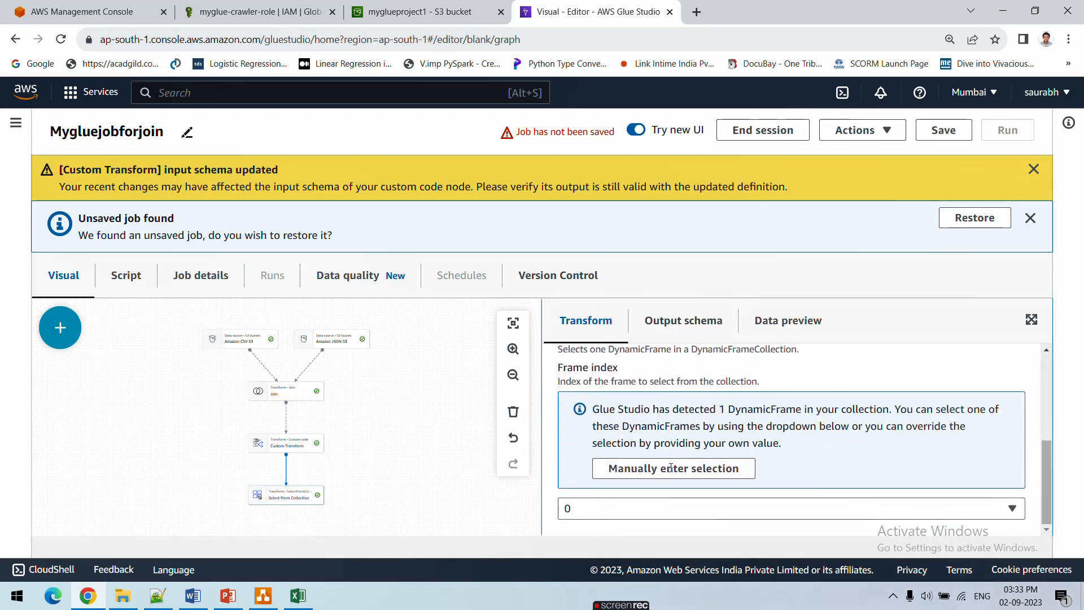
left_click(612, 516)
left_click(613, 517)
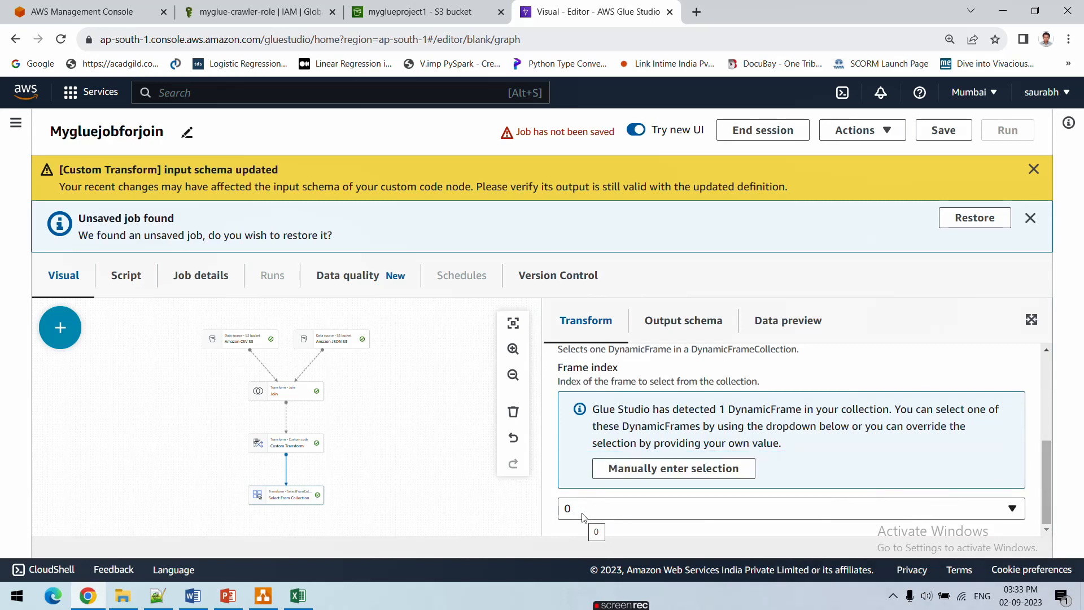
left_click(805, 327)
scroll(752, 431, "down", 2)
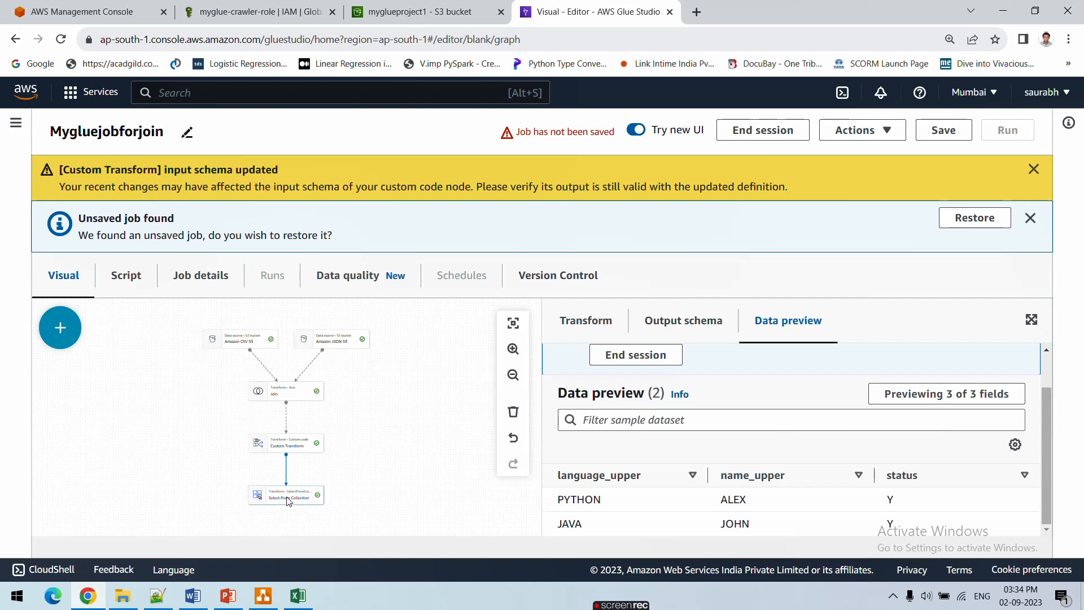
- Open the list of nodes to add, search it for "s3 target" and clear the search term
left_click(59, 328)
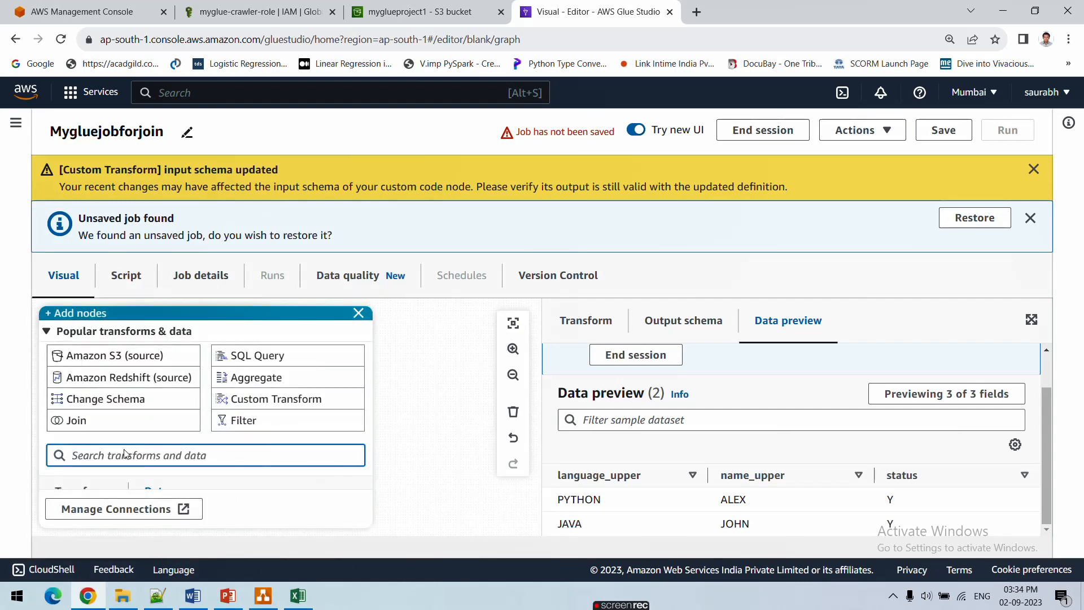
type("s3 target")
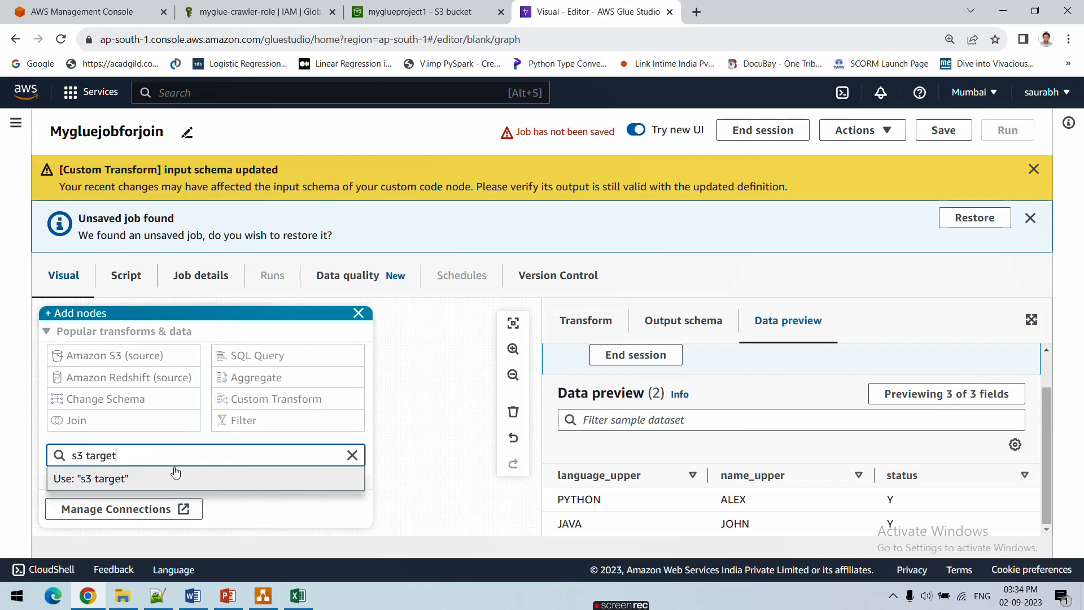
key("BackSpace")
key("BackSpace")
key("BackSpace")
key("BackSpace")
key("BackSpace")
key("BackSpace")
key("BackSpace")
key("BackSpace")
key("BackSpace")
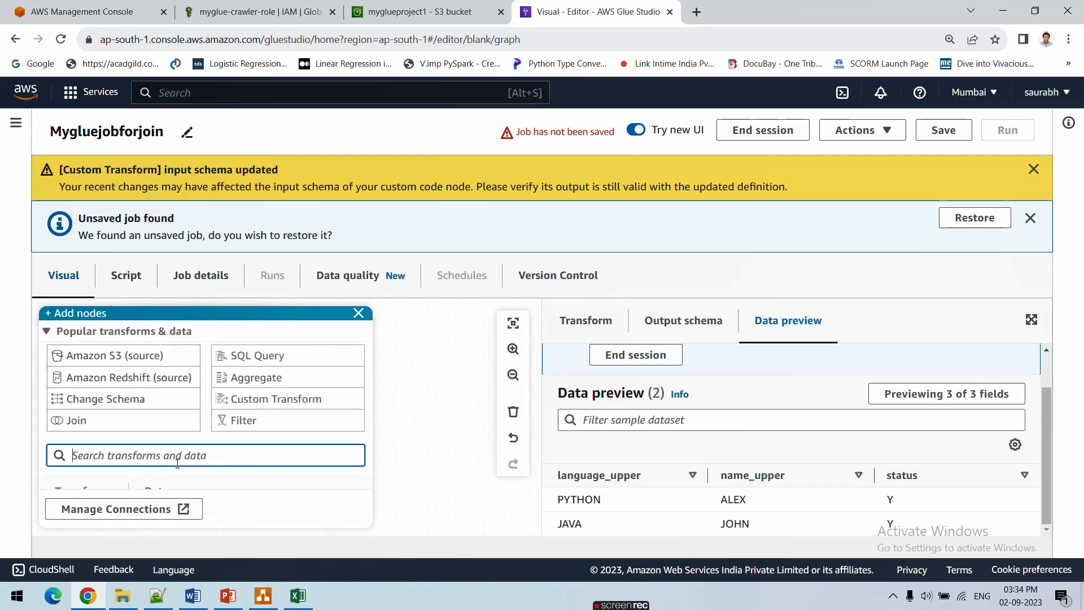
- Search the nodes for "target" and add the Amazon S3 target node after Select From Collection
type("target")
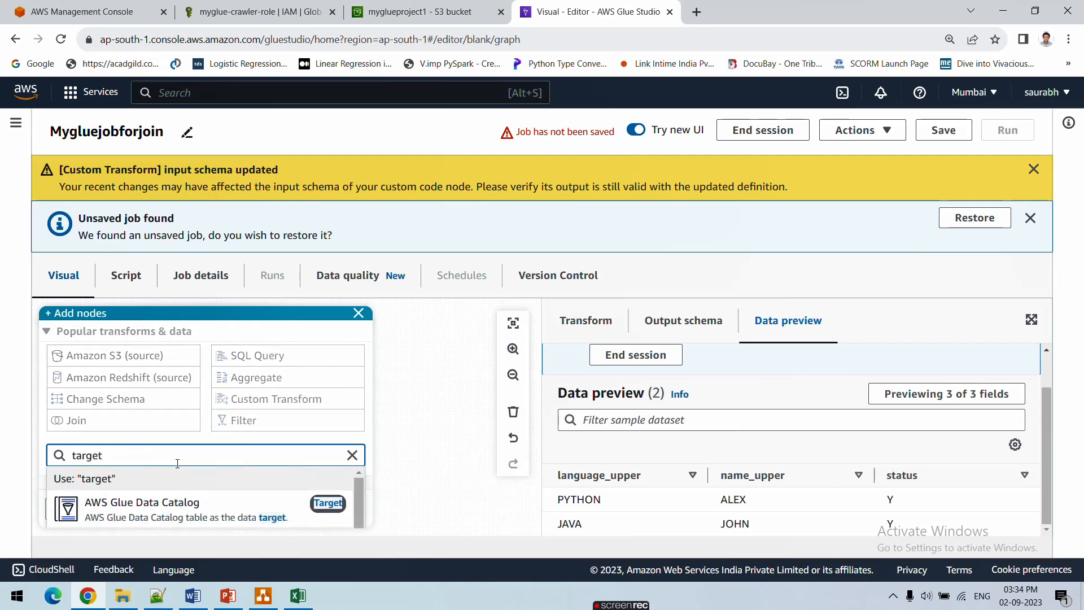
scroll(155, 497, "down", 3)
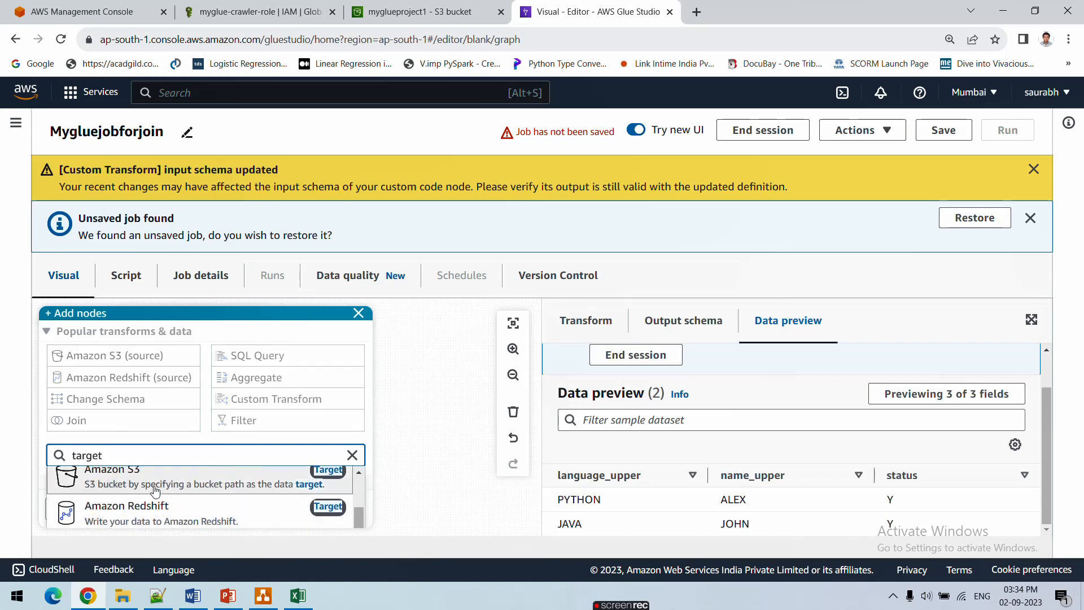
left_click(271, 484)
left_click(358, 313)
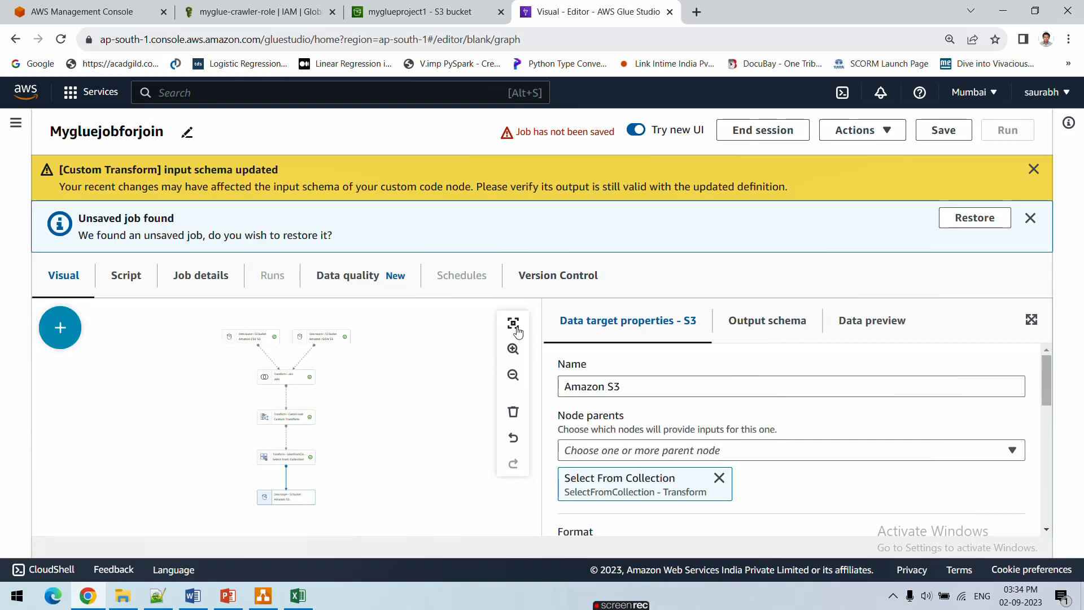
- Examine the new Amazon S3 target node's link to Select From Collection in the graph and its format settings
left_click(513, 350)
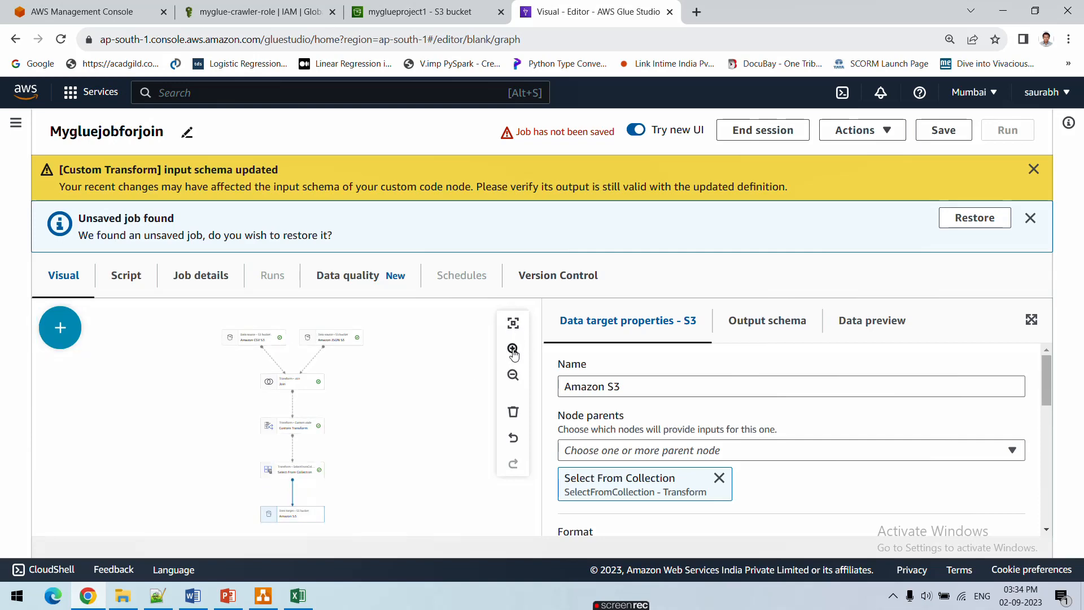
left_click(513, 349)
left_click(513, 350)
left_click_drag(367, 503, 370, 430)
left_click(518, 358)
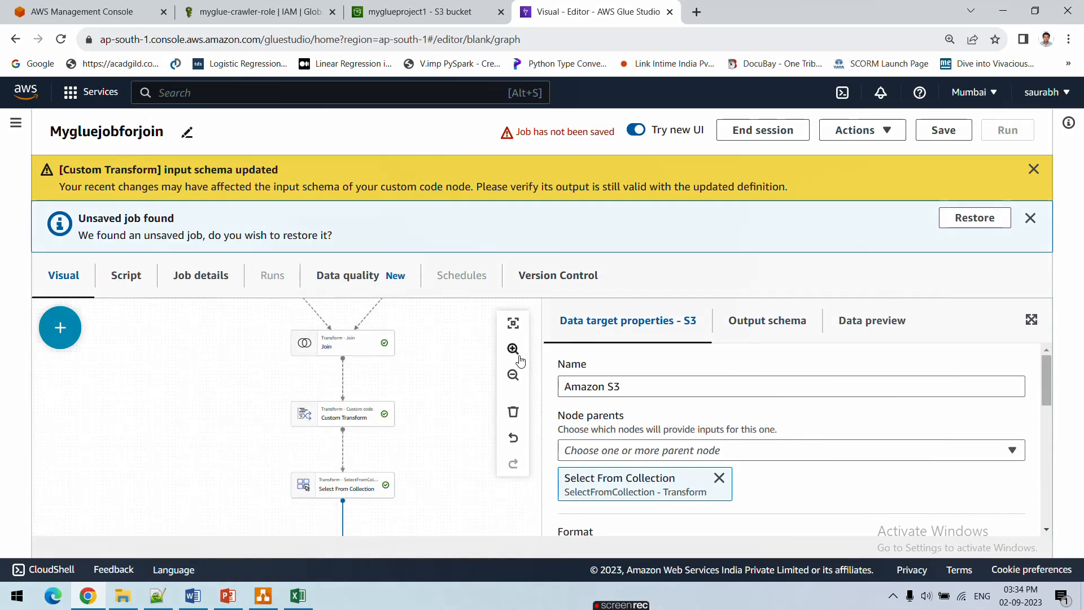
left_click_drag(439, 486, 429, 395)
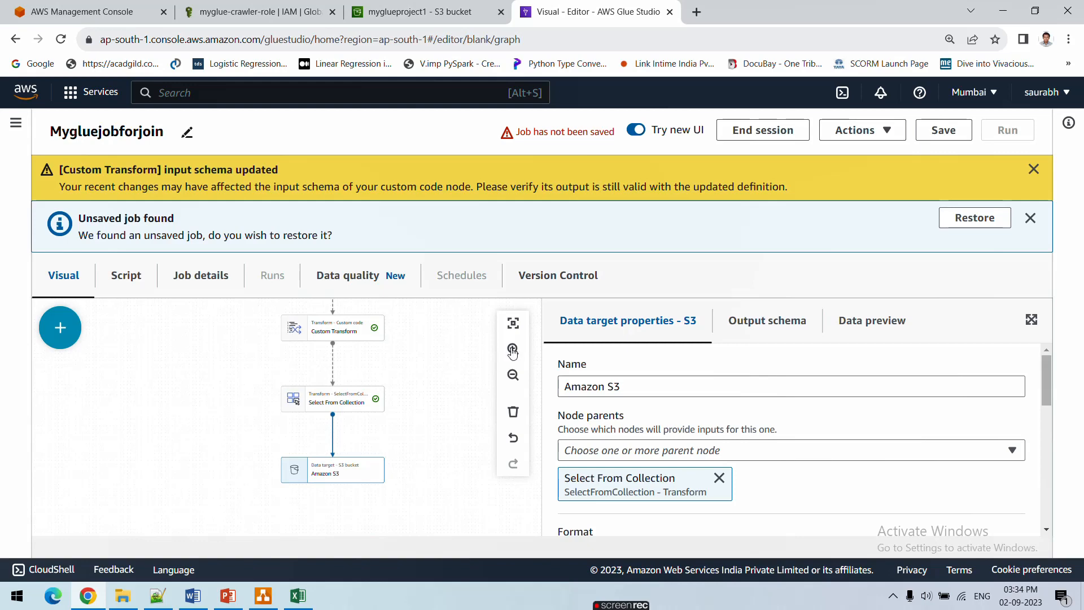
left_click(512, 350)
left_click(513, 350)
left_click_drag(419, 453, 365, 301)
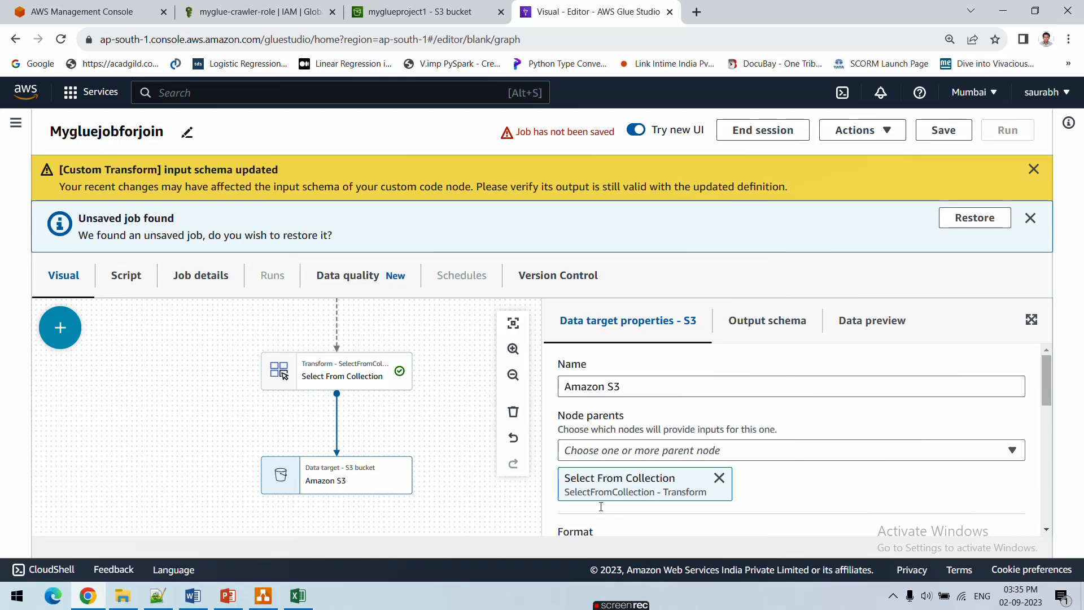
scroll(825, 494, "down", 2)
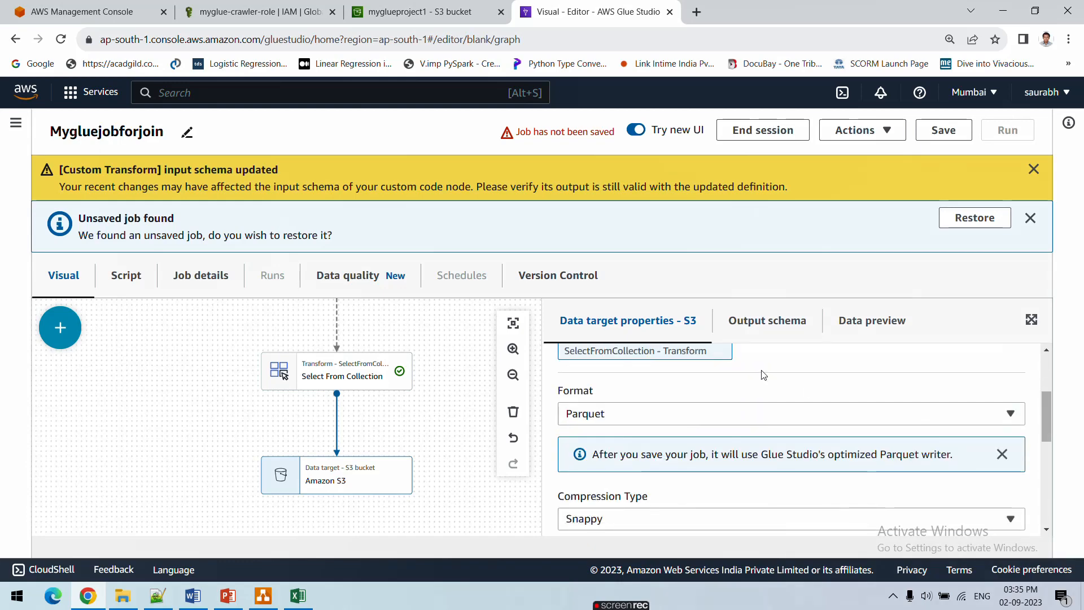
scroll(759, 392, "up", 1)
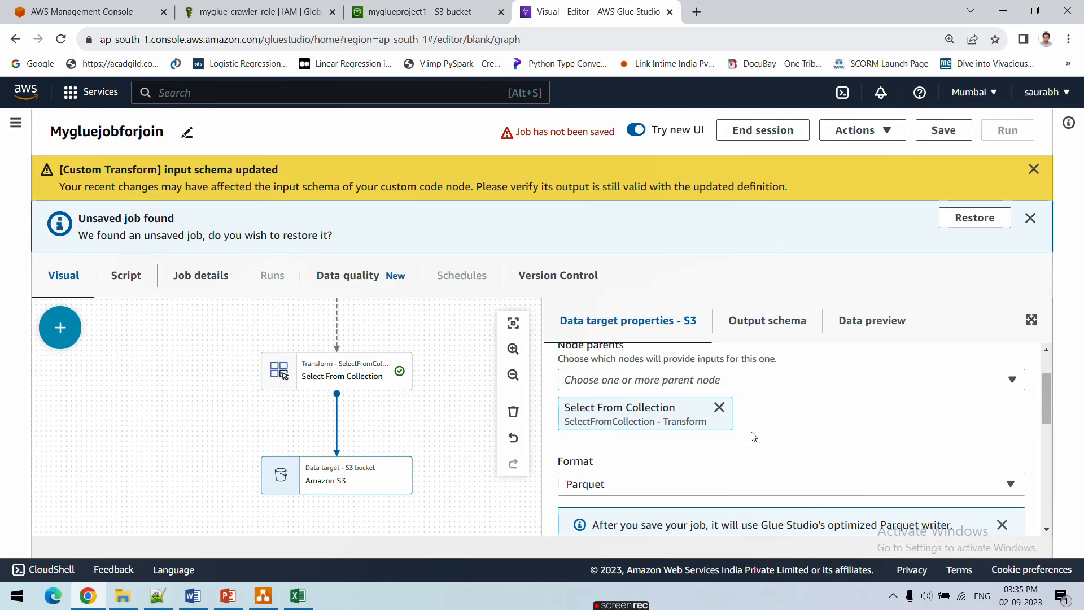
scroll(752, 436, "down", 3)
scroll(751, 436, "up", 2)
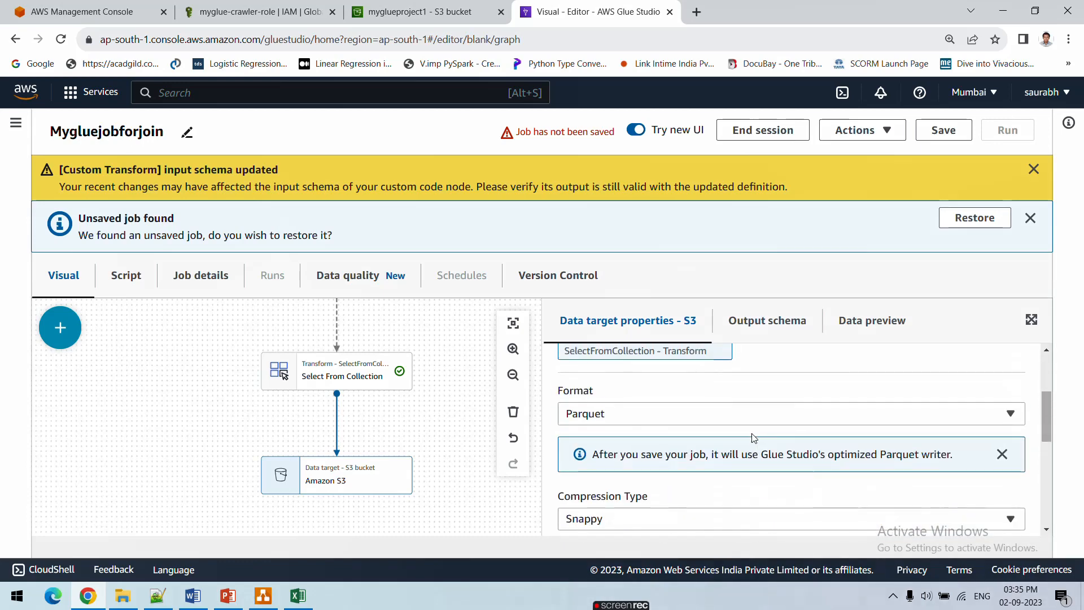
- Look through the available output formats and set the Amazon S3 target's format to JSON
left_click(658, 417)
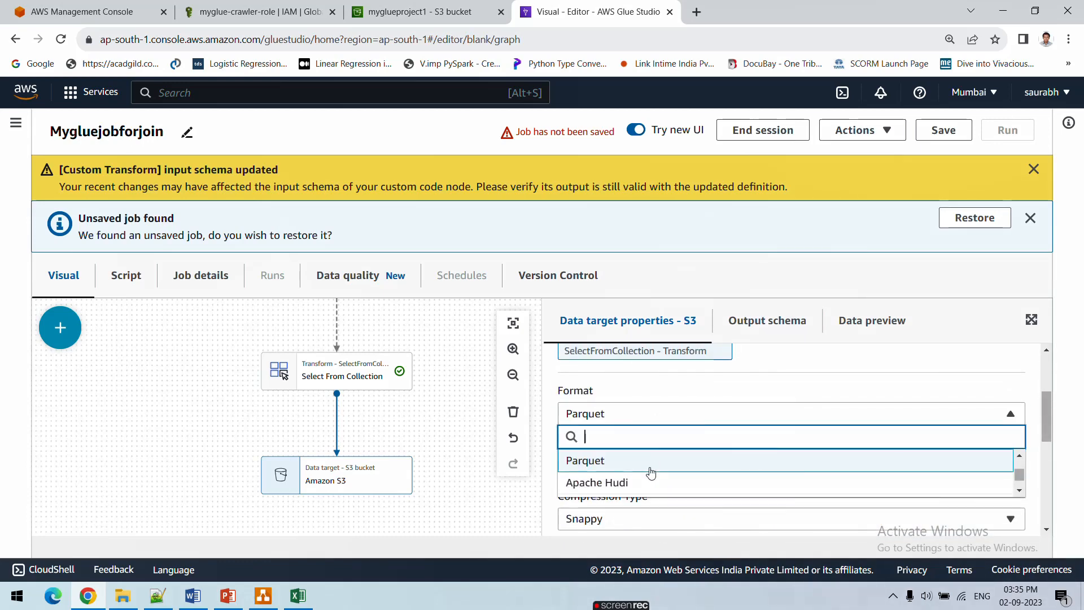
scroll(651, 473, "down", 1)
scroll(649, 472, "down", 2)
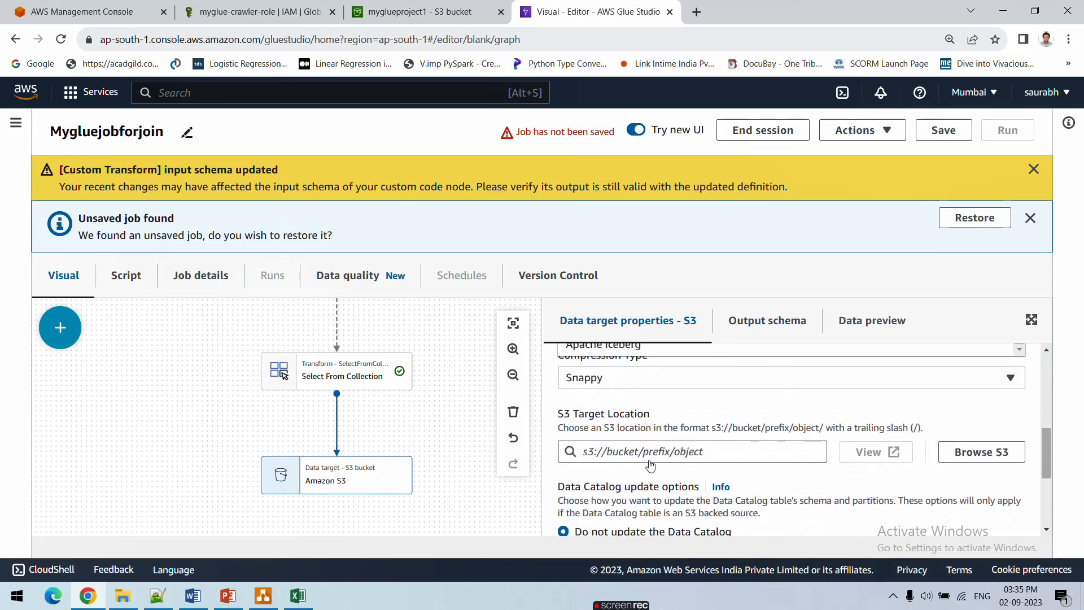
scroll(644, 468, "up", 4)
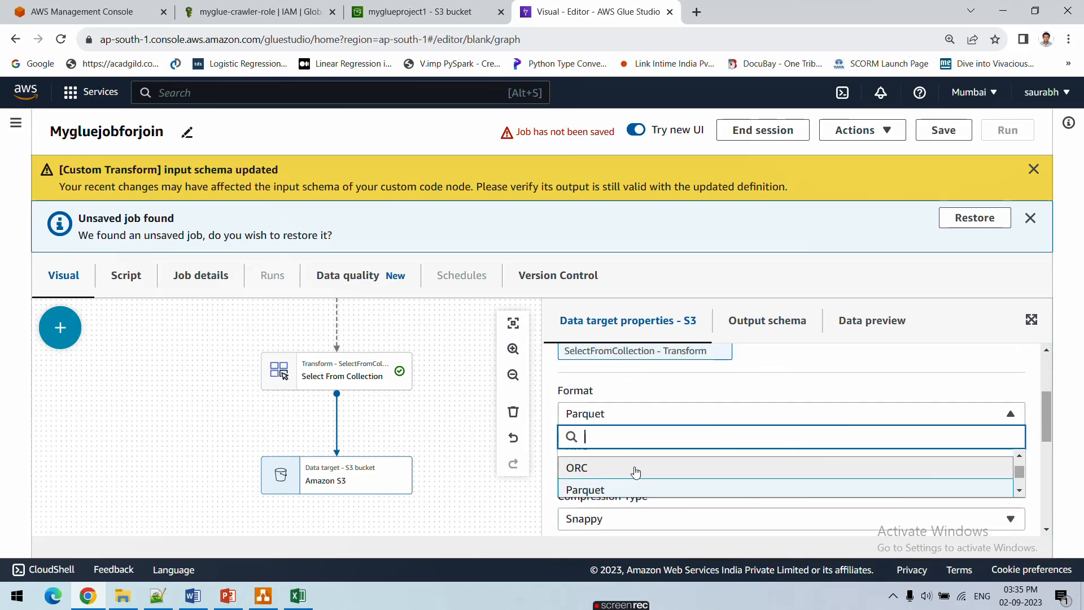
scroll(636, 473, "down", 3)
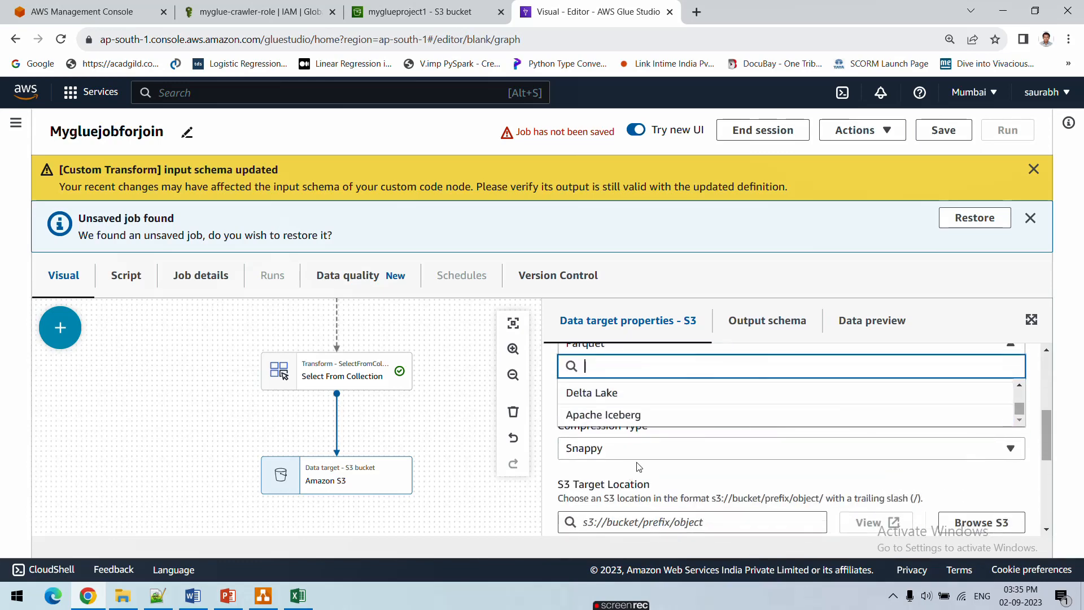
scroll(638, 466, "up", 5)
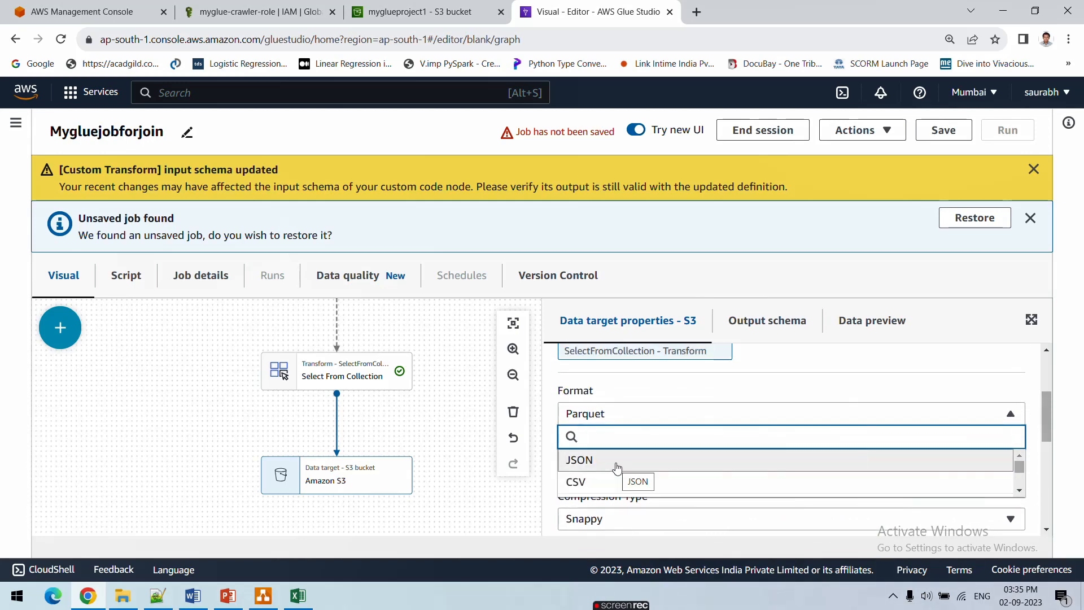
left_click(617, 469)
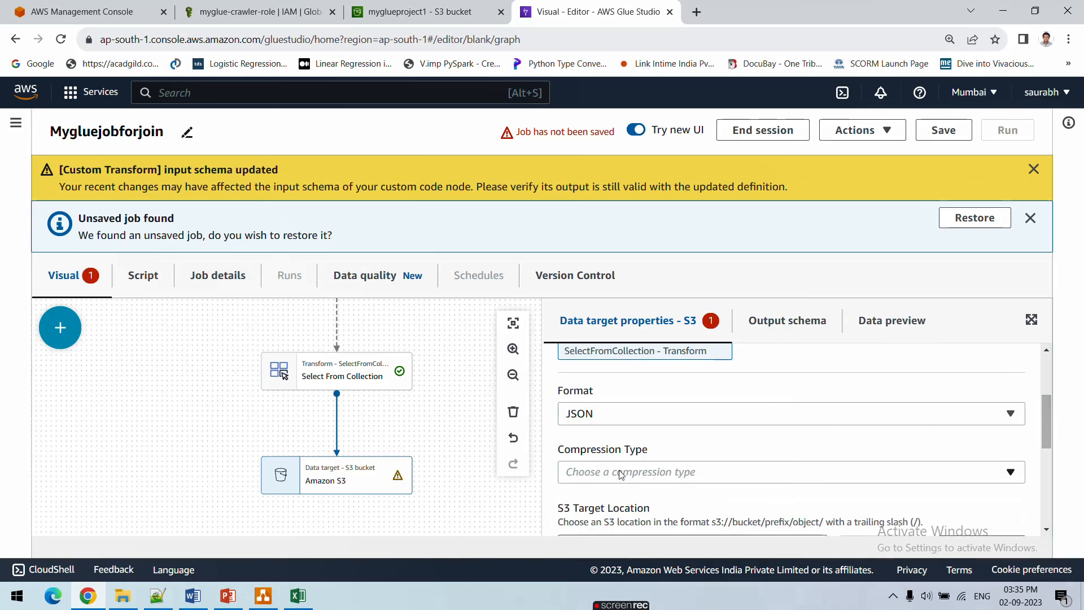
- Find the bucket with "myglu" and set the S3 target location to s3://myglueproject1/join_output/
left_click(632, 477)
left_click(632, 477)
scroll(664, 501, "down", 1)
scroll(665, 501, "down", 3)
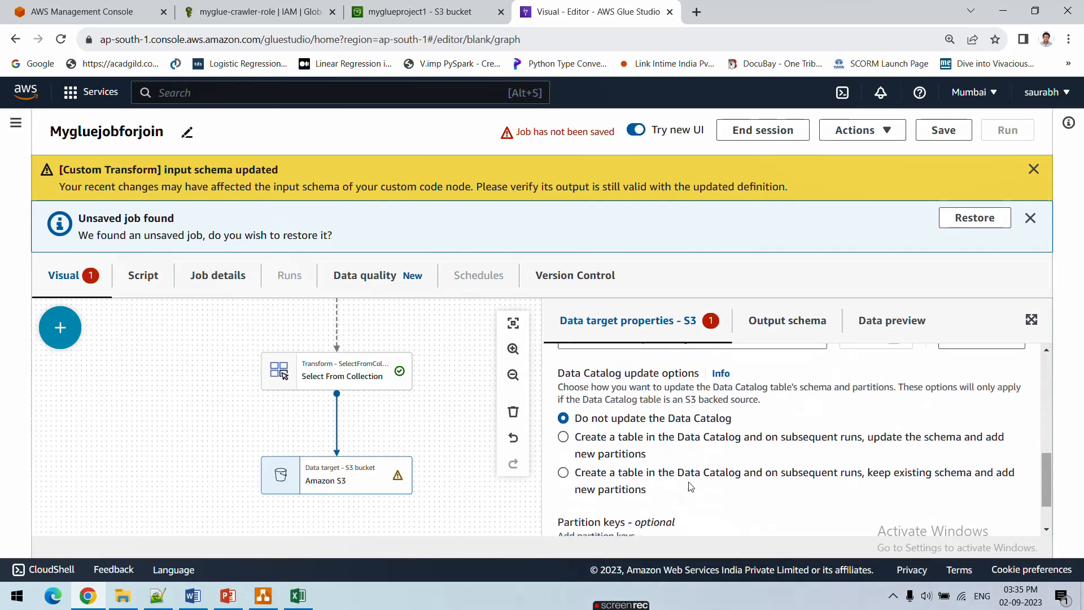
scroll(818, 452, "up", 1)
left_click(976, 406)
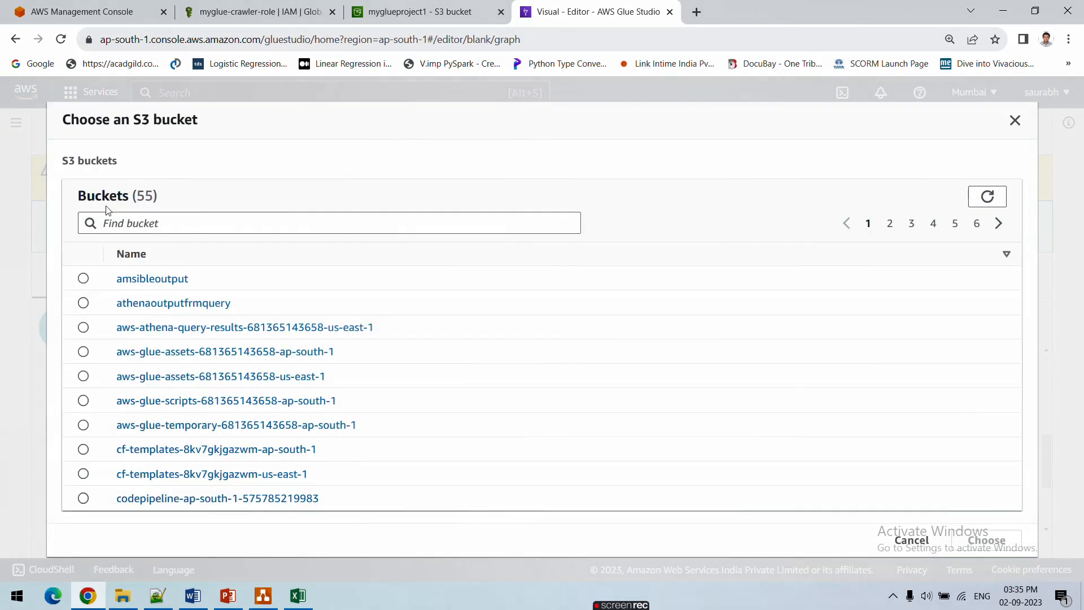
left_click(139, 228)
type("myglu")
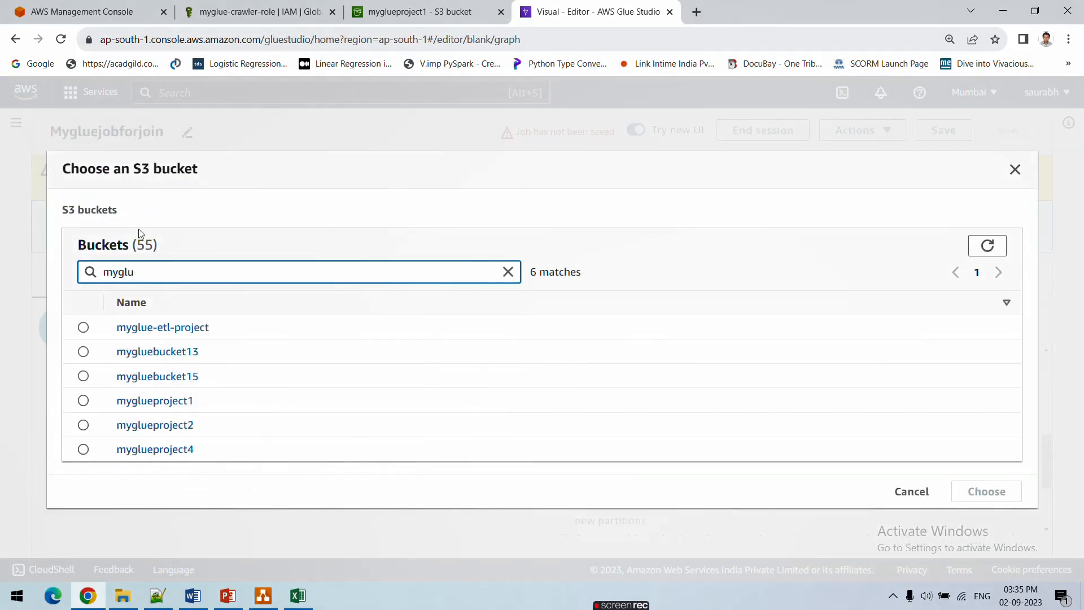
left_click(142, 401)
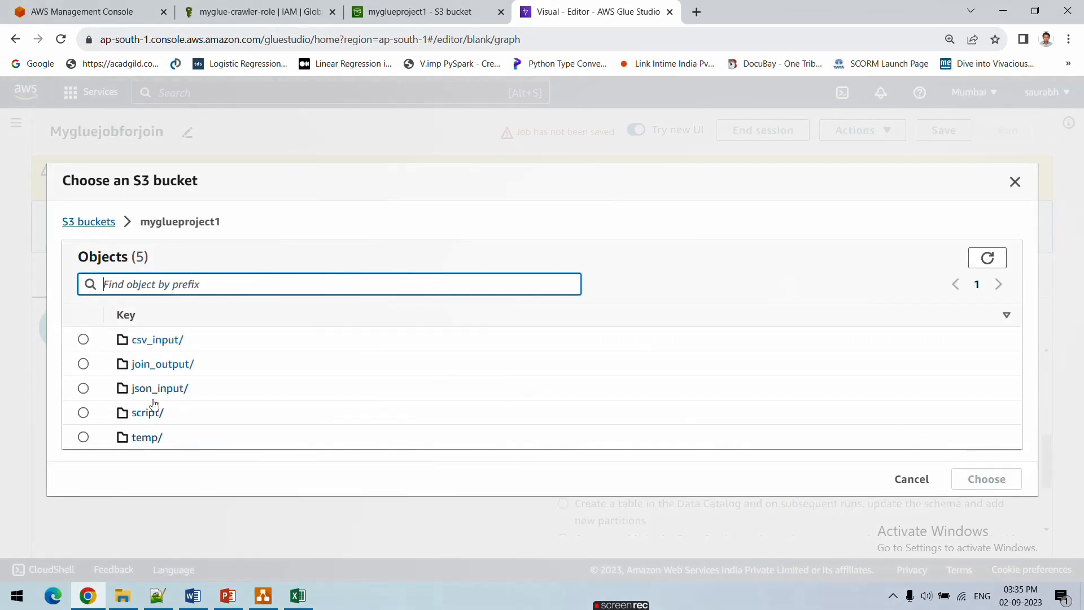
left_click(83, 364)
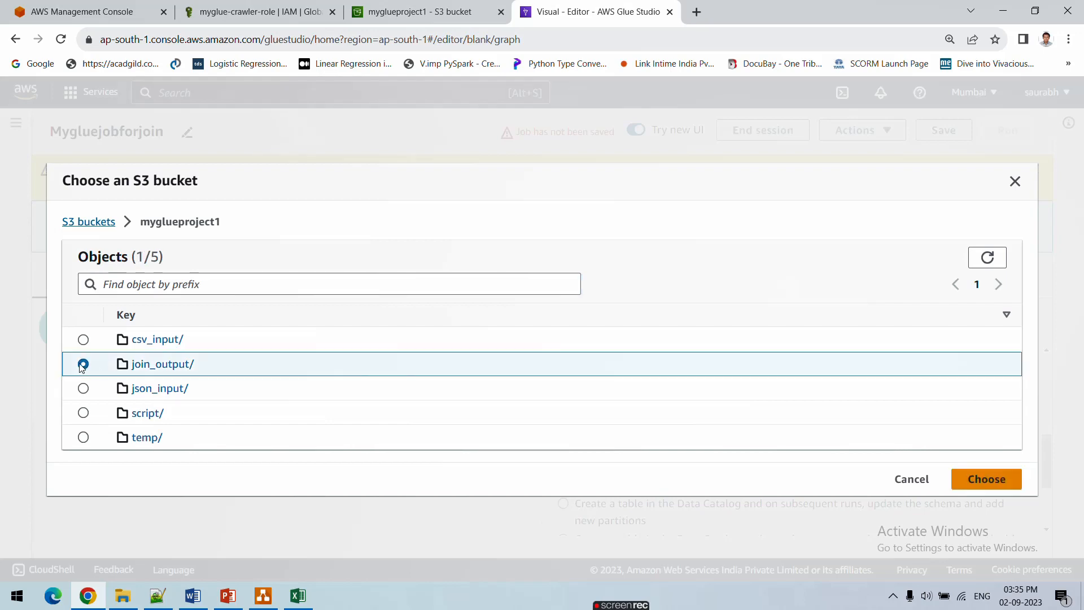
left_click(993, 485)
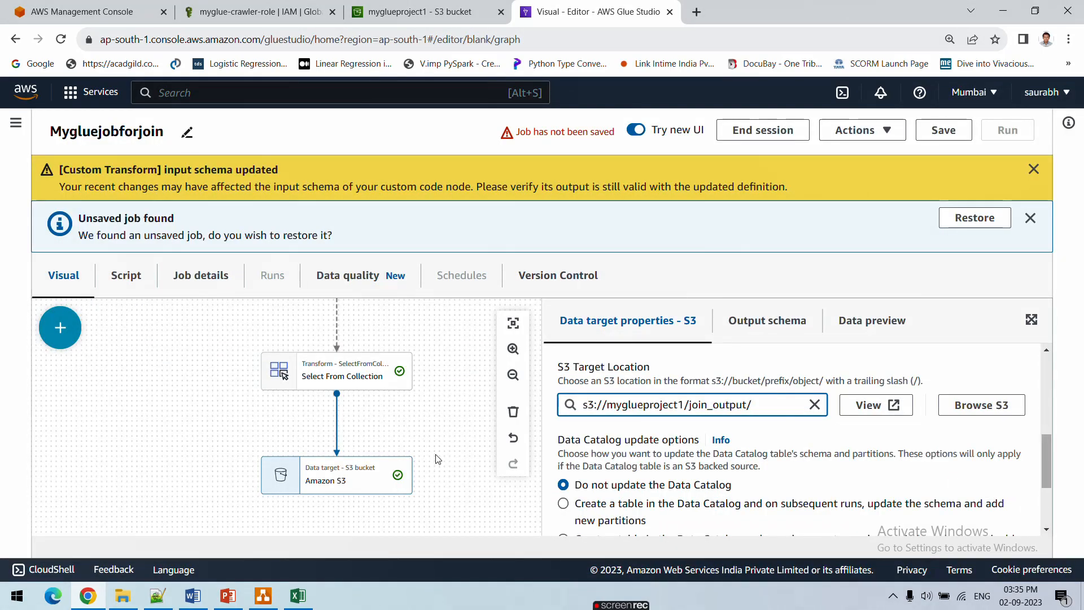
- Review the Amazon S3 target's output schema and data preview, and return to its data target properties
left_click(759, 323)
scroll(716, 480, "down", 1)
scroll(712, 479, "up", 1)
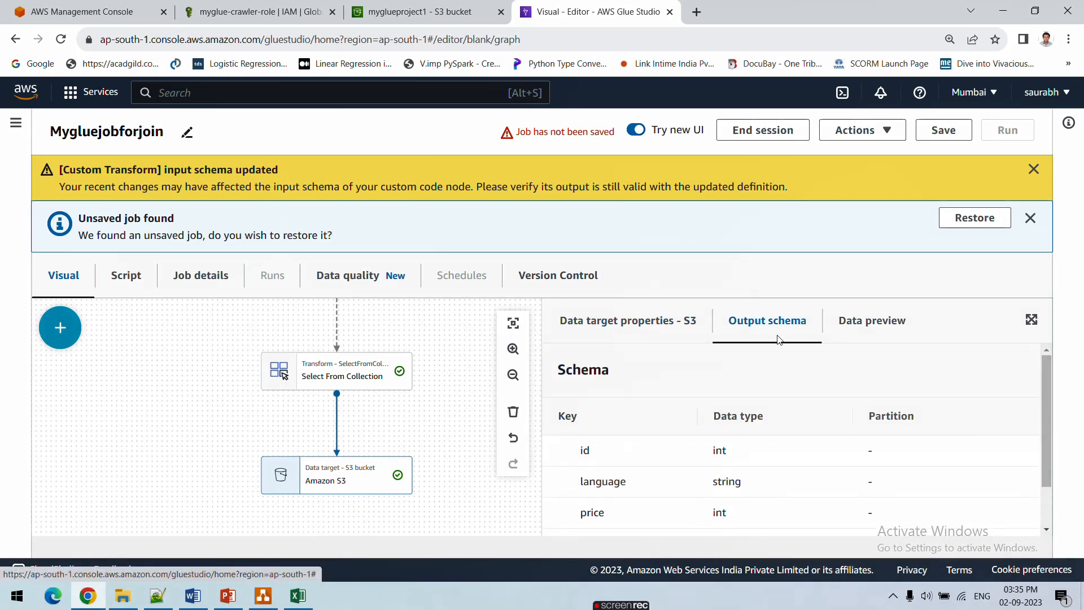
left_click(871, 319)
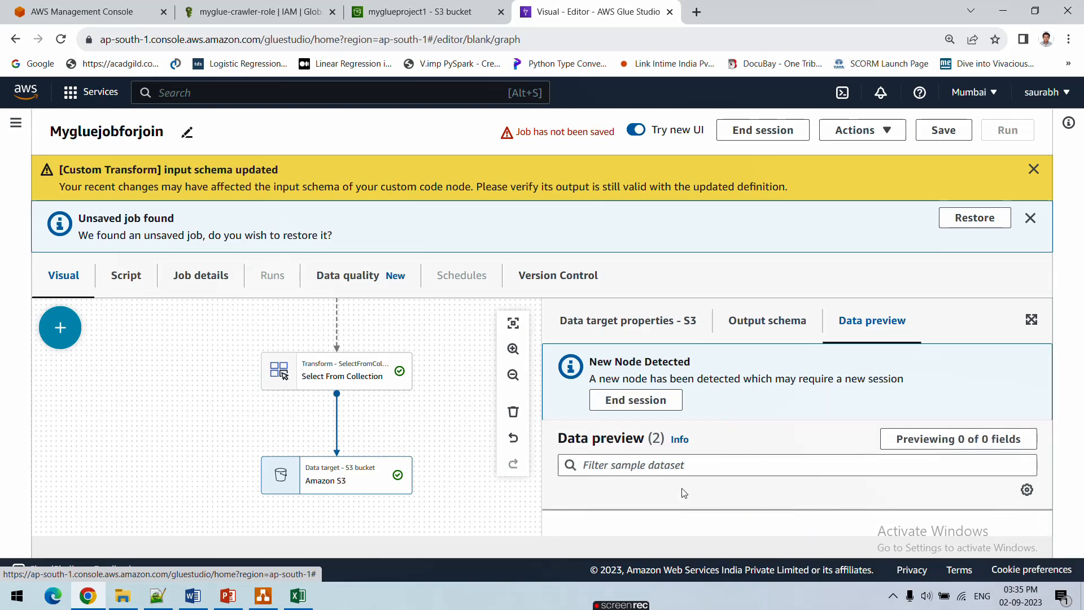
left_click(642, 322)
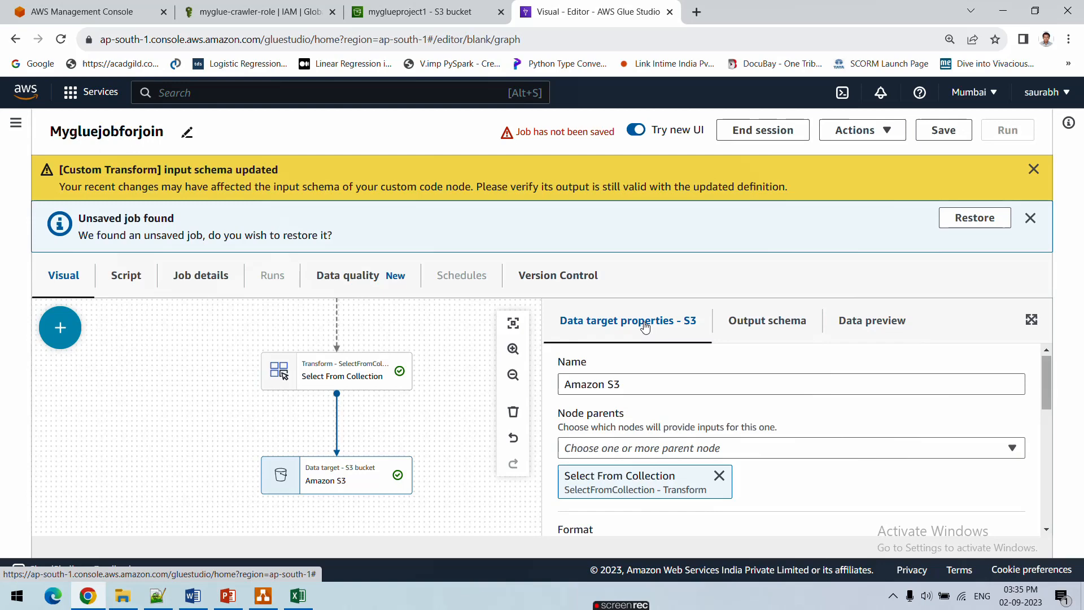
left_click(765, 330)
left_click(860, 328)
scroll(765, 477, "down", 1)
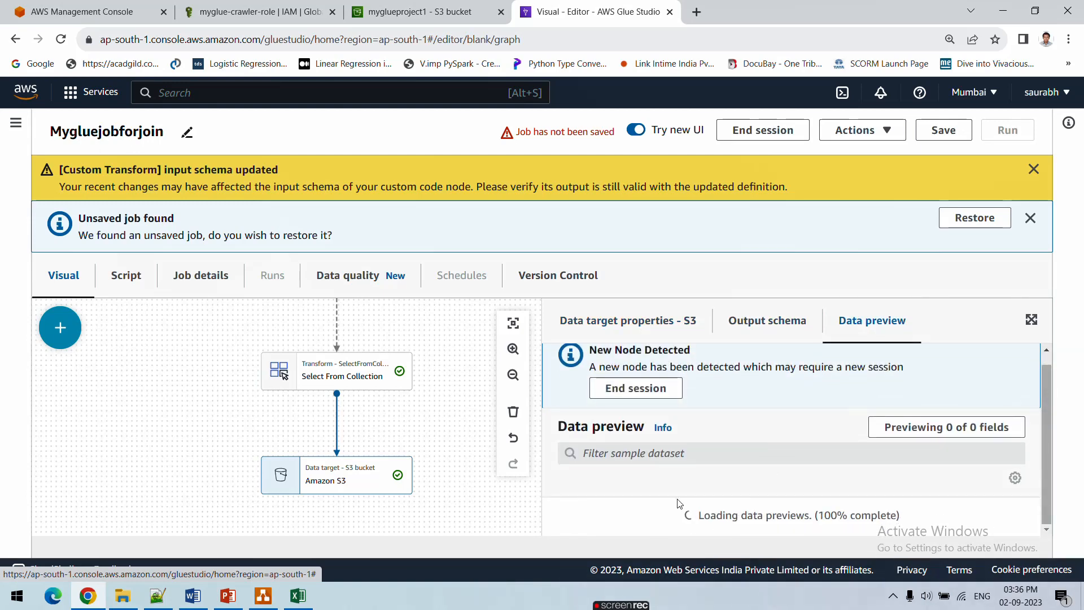
left_click(654, 333)
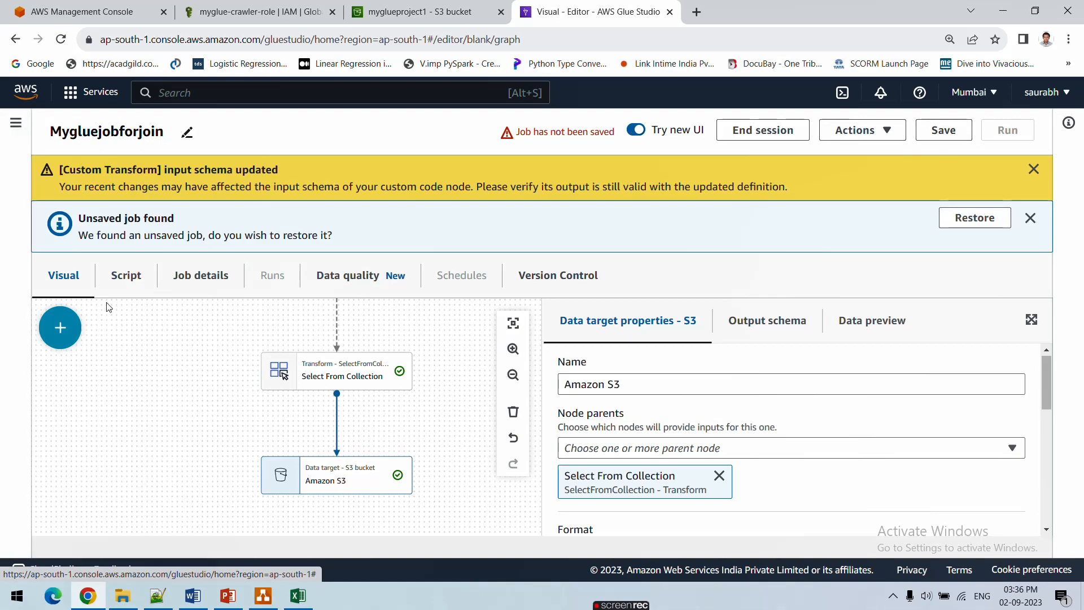
- Examine the generated job script, covering the custom transform, the source nodes, Select From Collection and the S3 write
left_click(125, 288)
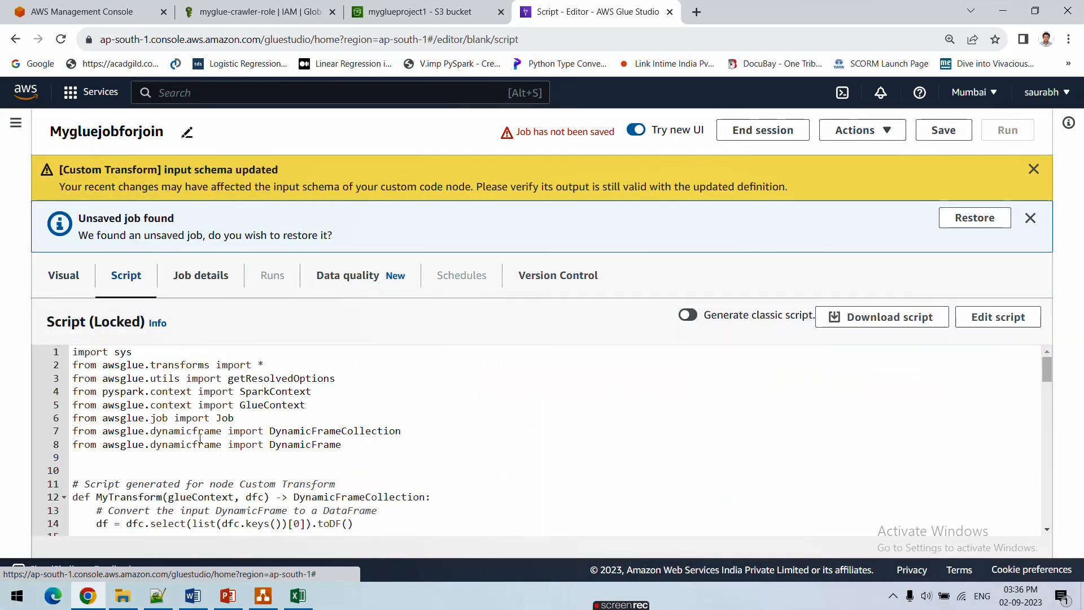
scroll(200, 438, "down", 6)
scroll(200, 438, "down", 12)
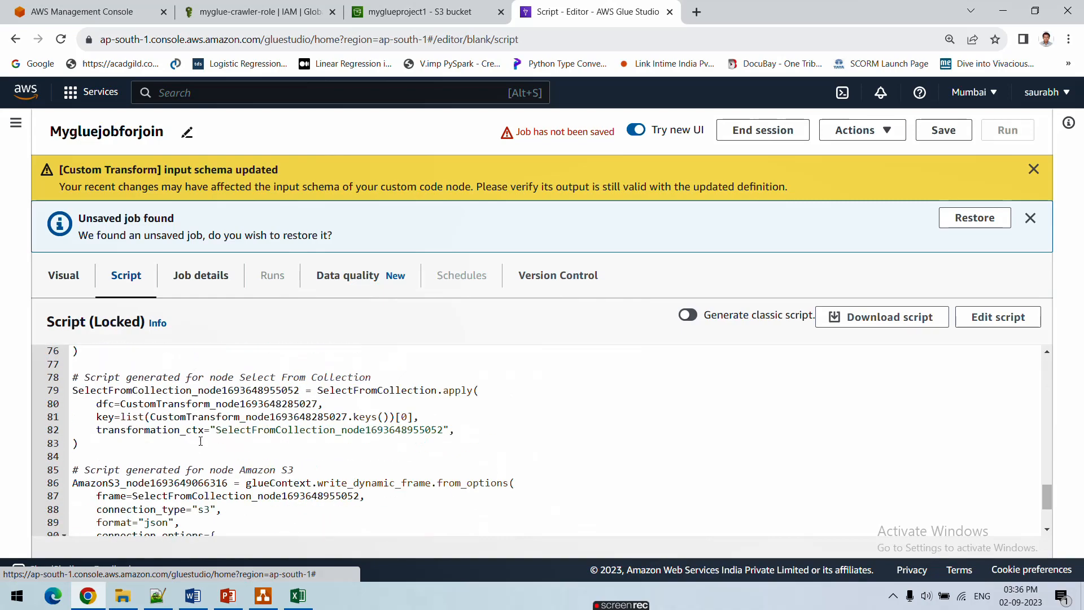
scroll(200, 440, "down", 1)
scroll(199, 440, "up", 10)
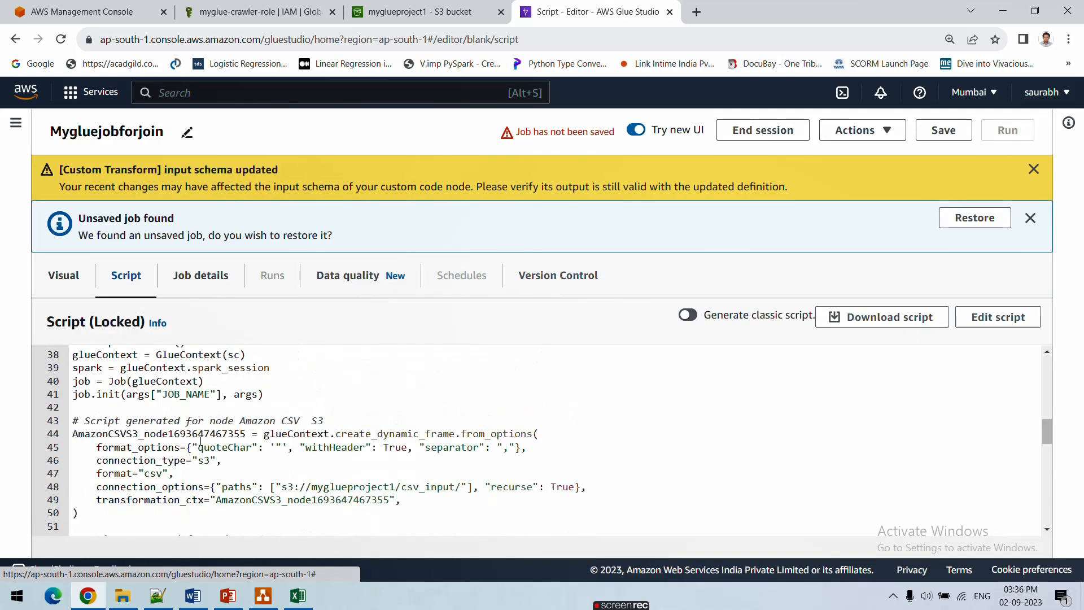
scroll(200, 441, "up", 8)
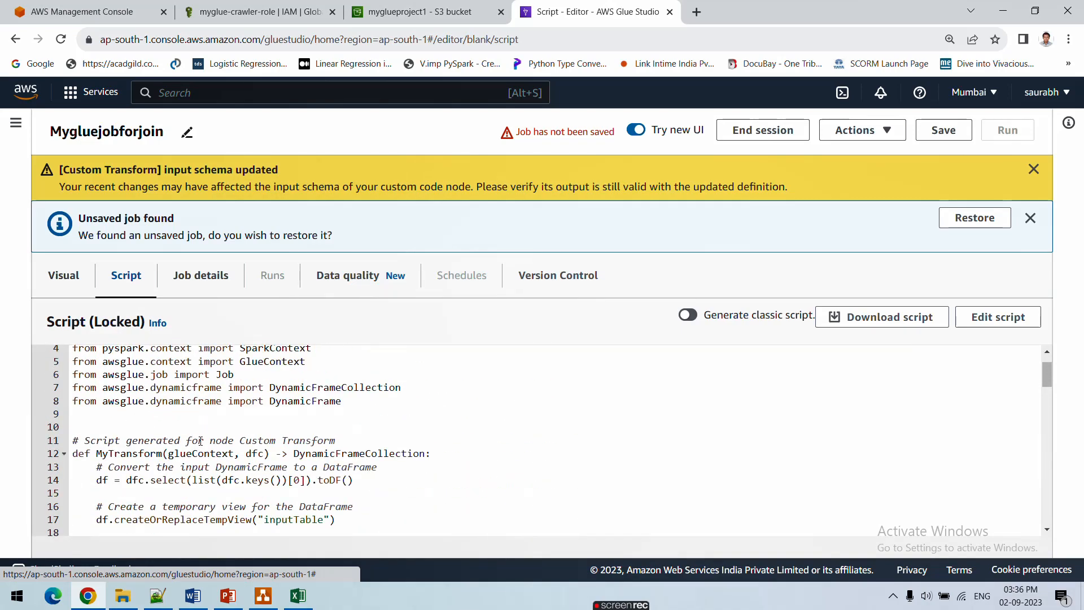
scroll(252, 381, "down", 4)
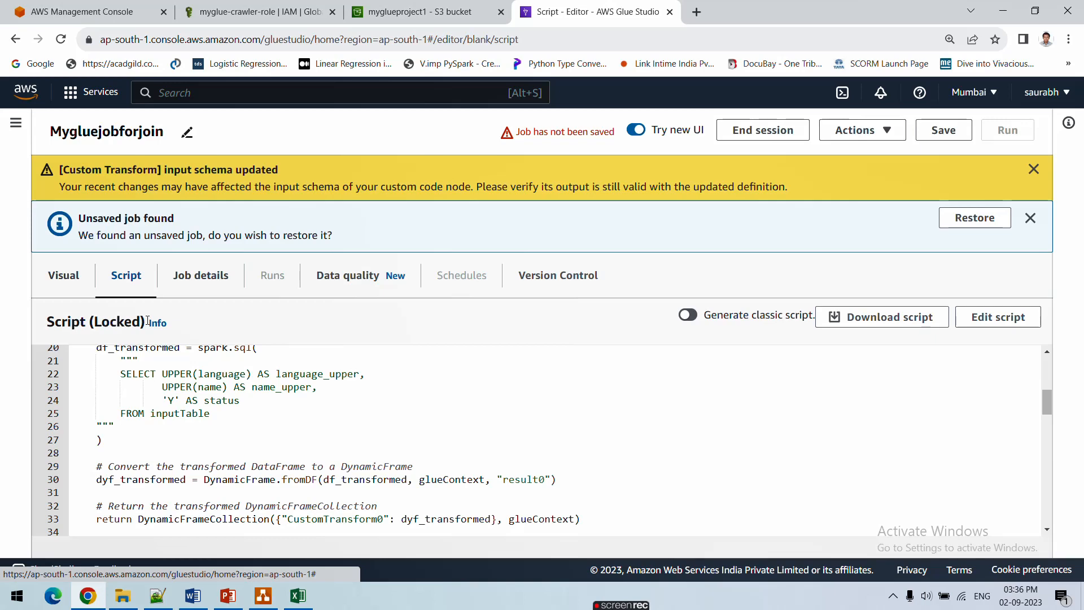
- Save the Mygluejobforjoin job, and open and refresh its list of job runs
left_click(935, 134)
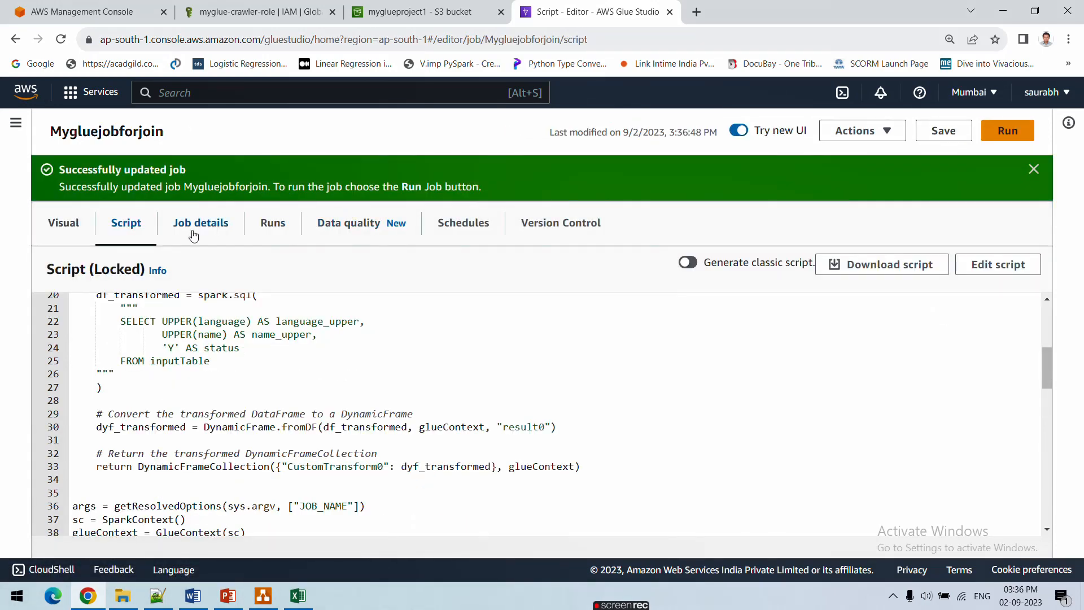
left_click(284, 228)
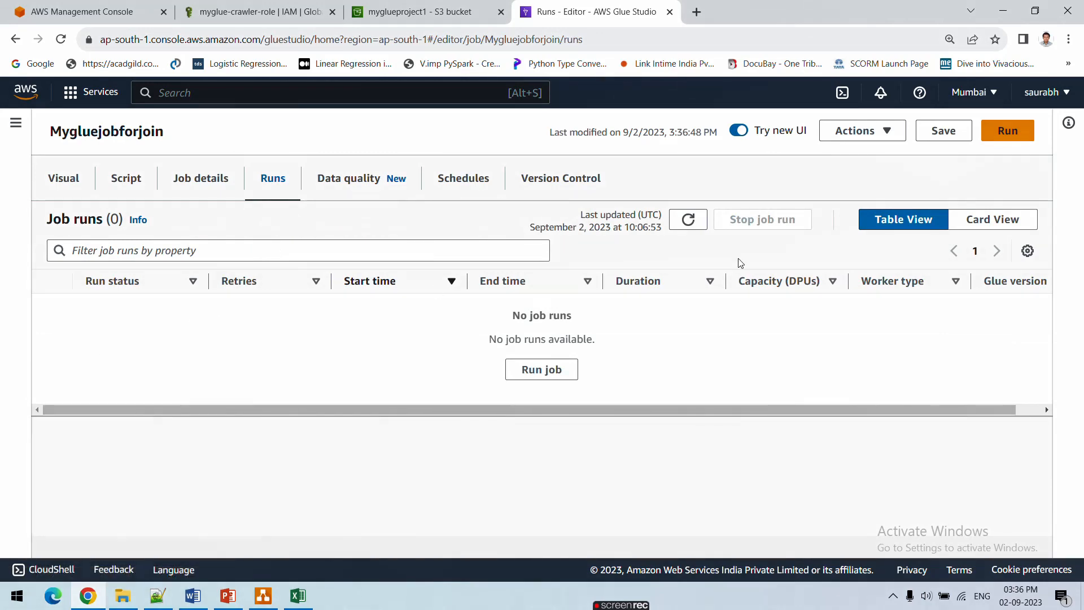
left_click(690, 222)
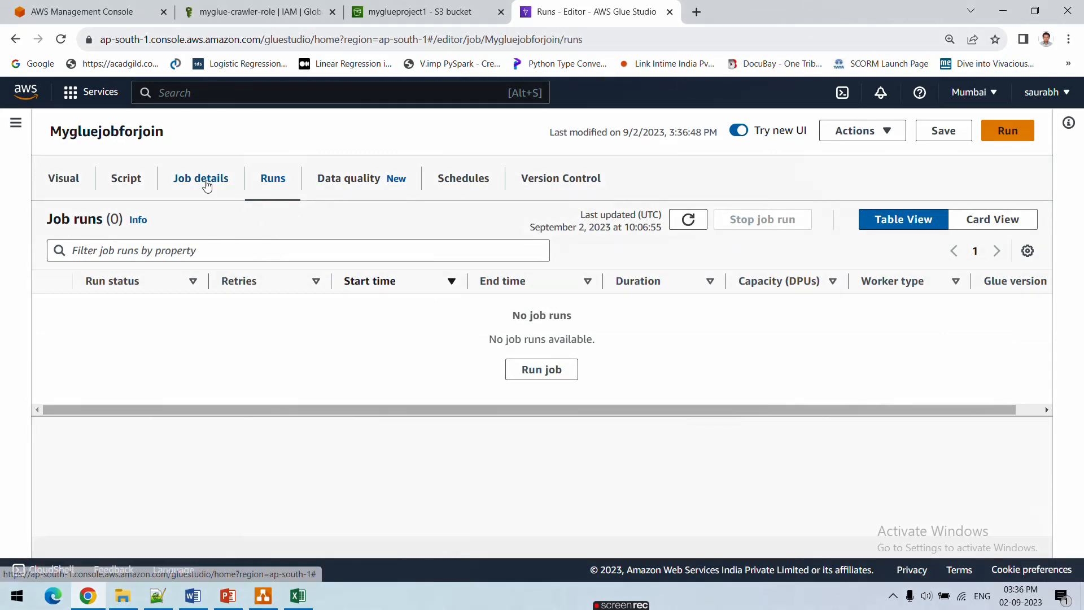
left_click(122, 185)
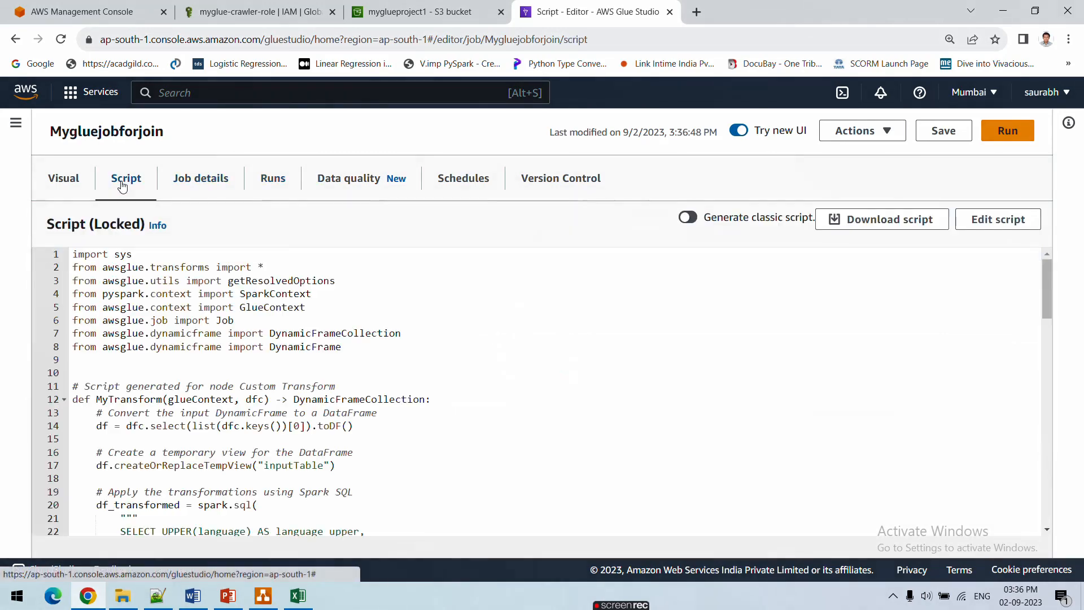
left_click(257, 184)
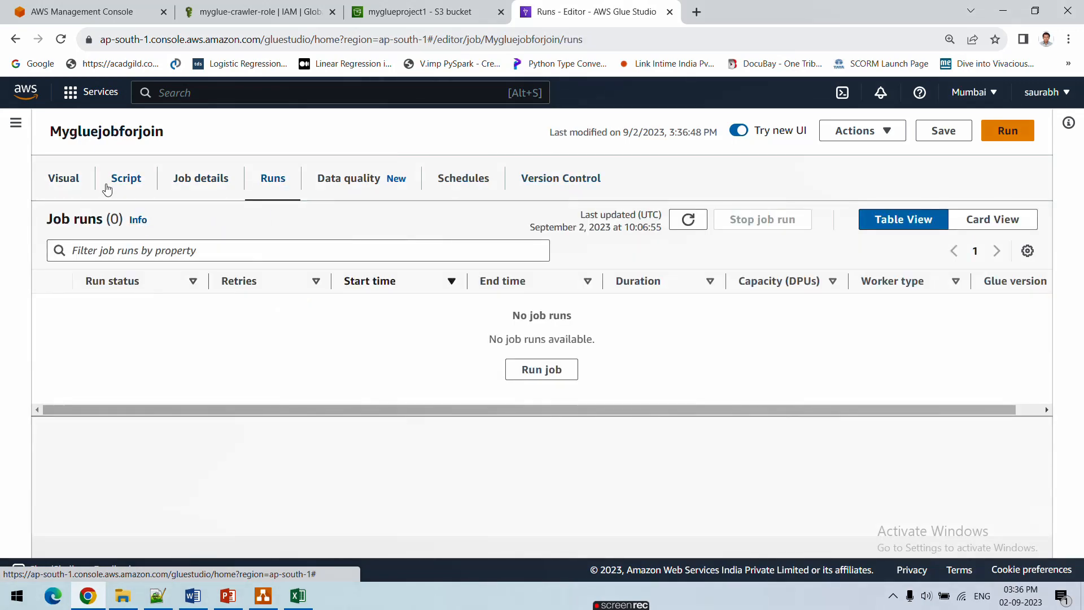
left_click(127, 180)
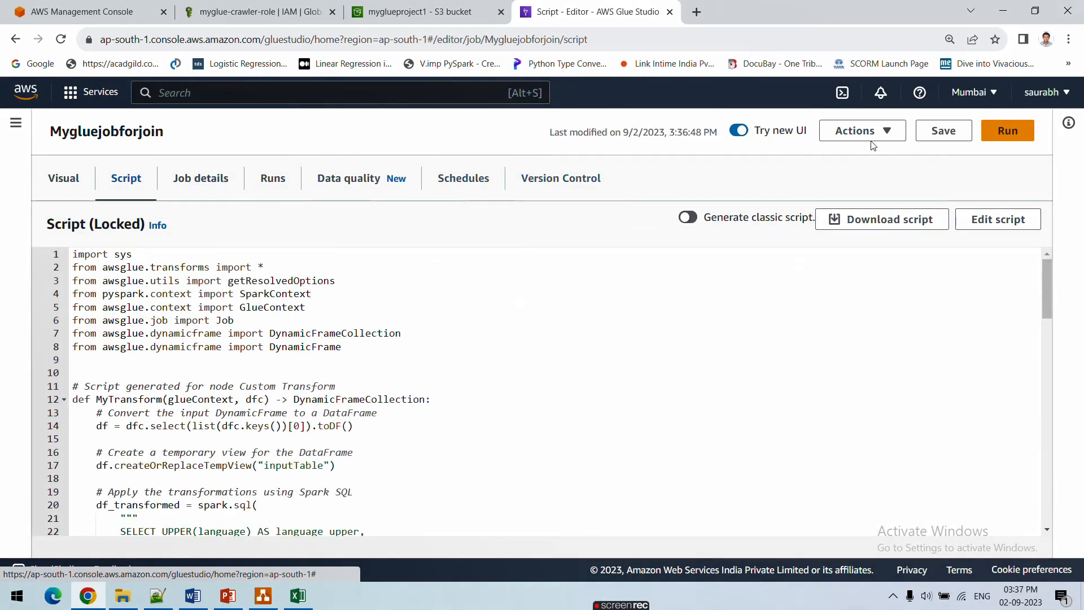
left_click(871, 139)
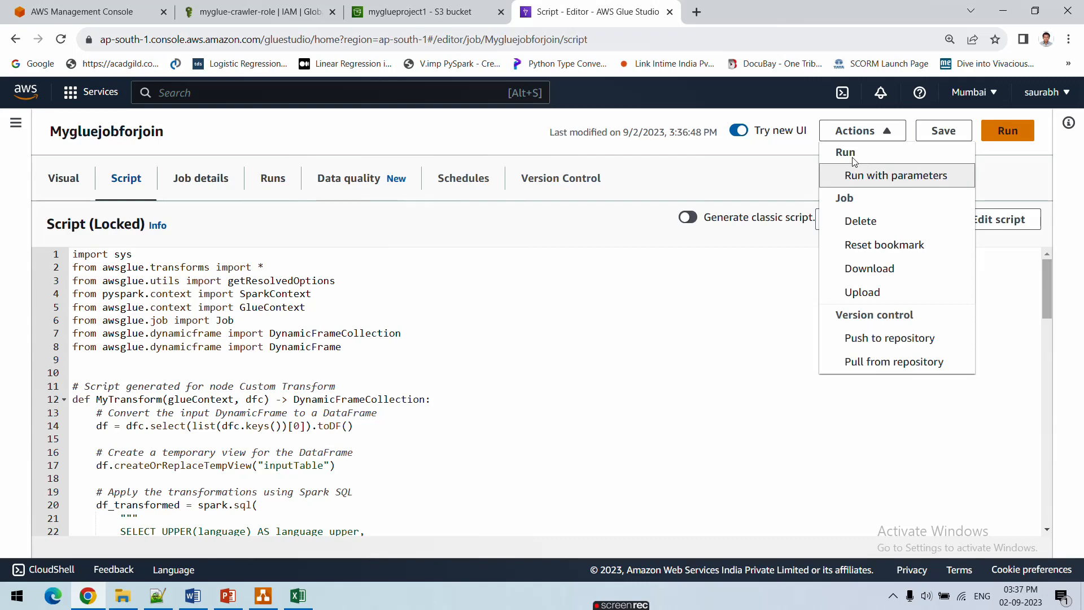
left_click(740, 161)
- Run the Mygluejobforjoin job and refresh its job runs to check the run status
left_click(1009, 140)
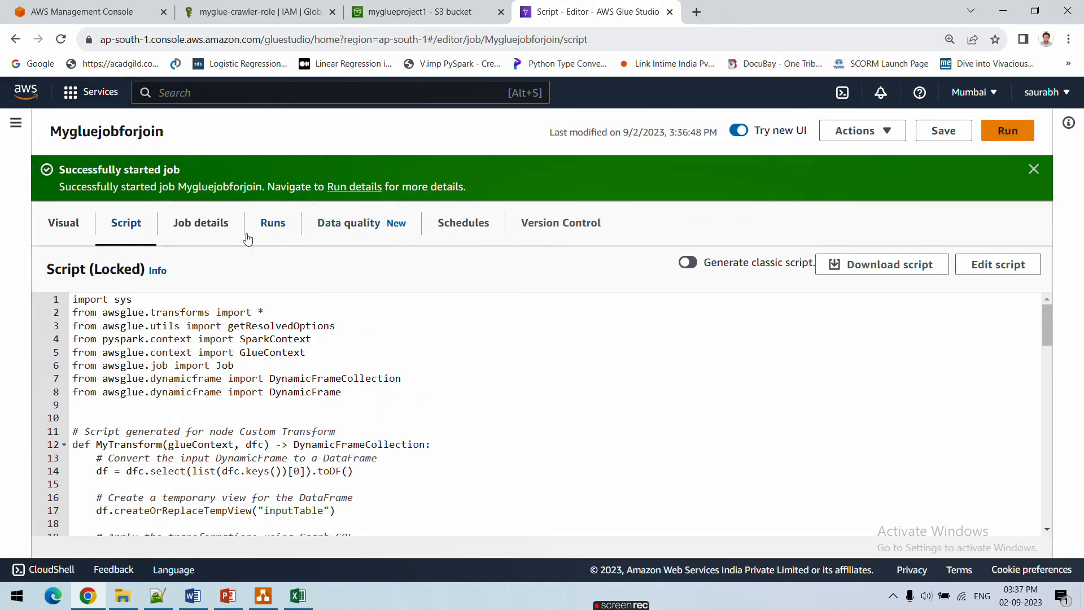
left_click(267, 230)
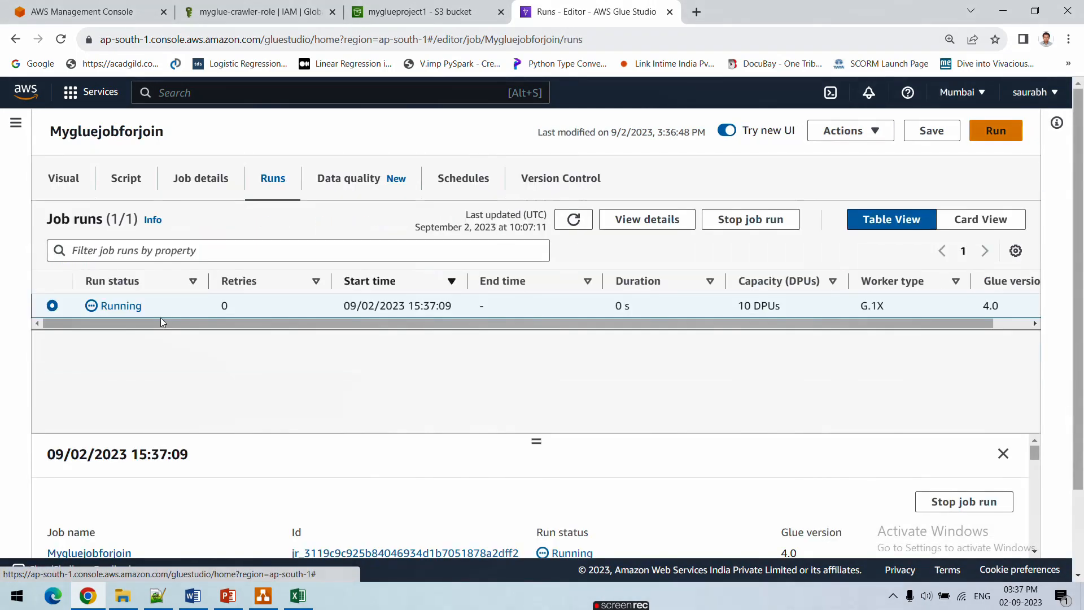
left_click(574, 220)
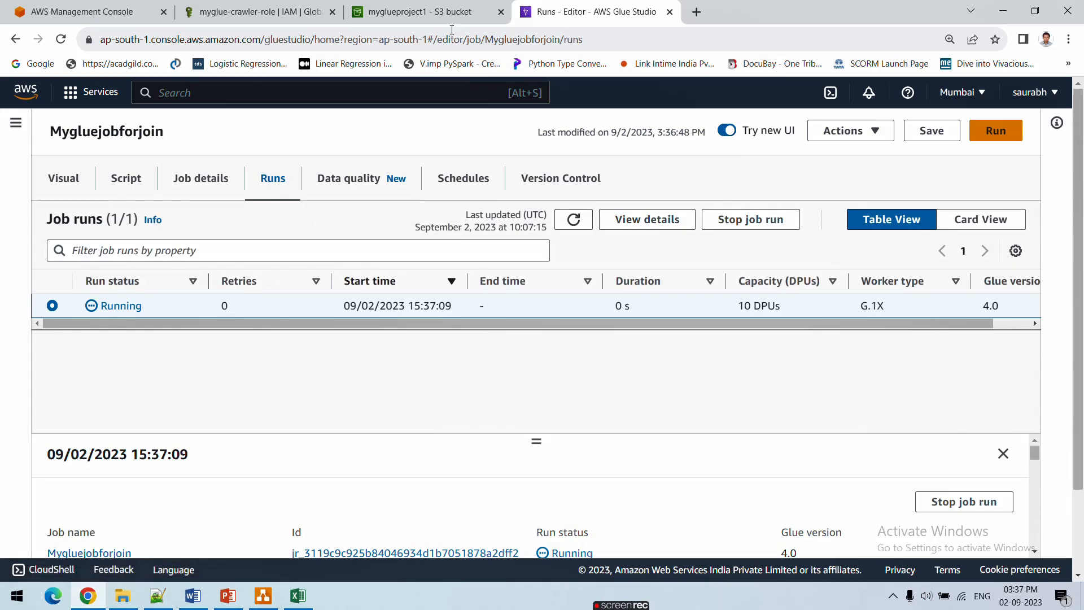
- Open the join_output/ folder in the myglueproject1 bucket and refresh its object list to check for output
left_click(421, 11)
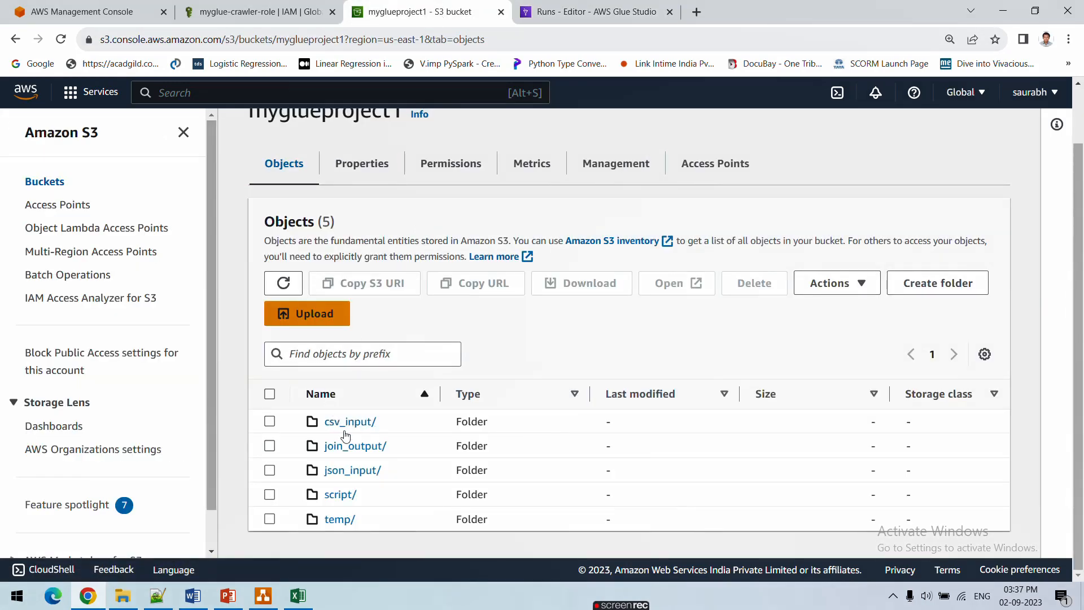
left_click(350, 446)
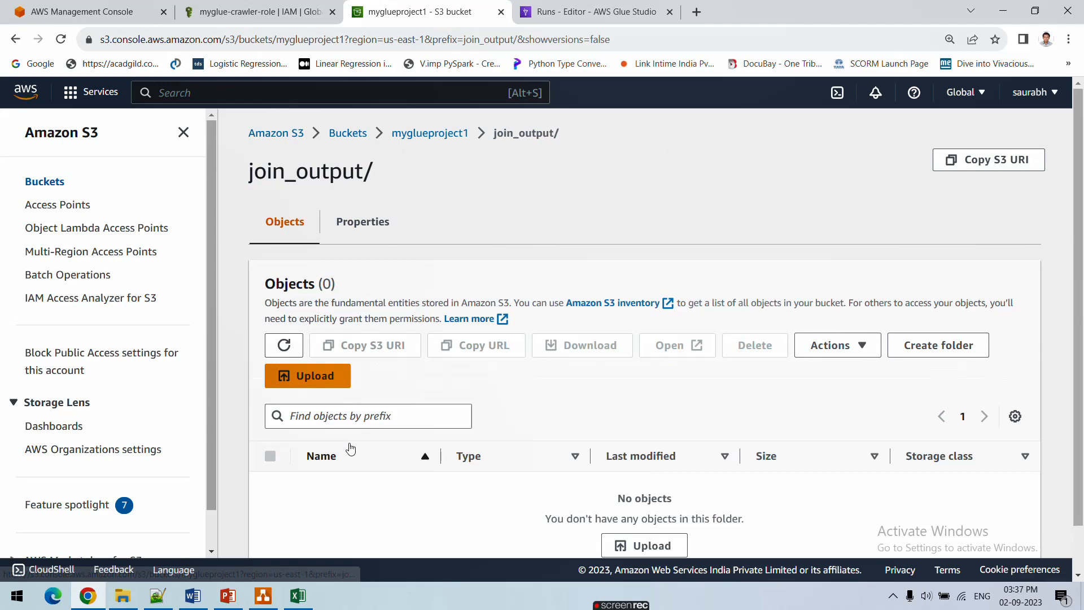
left_click(283, 345)
scroll(326, 338, "down", 1)
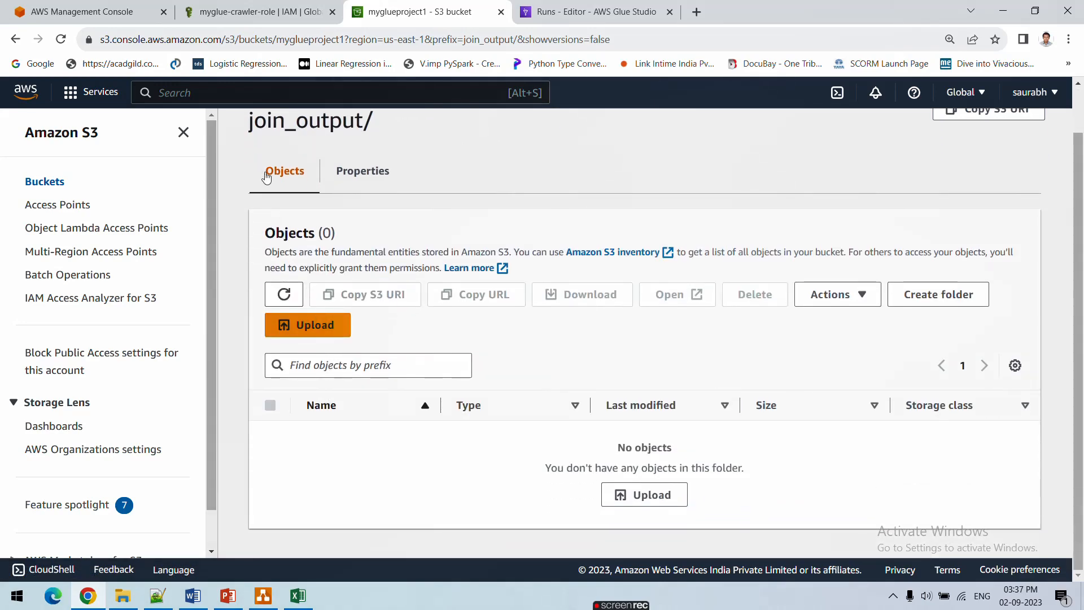
- Return to the Glue job's visual graph and review the Amazon S3 target's format and target location
left_click(268, 12)
left_click(562, 11)
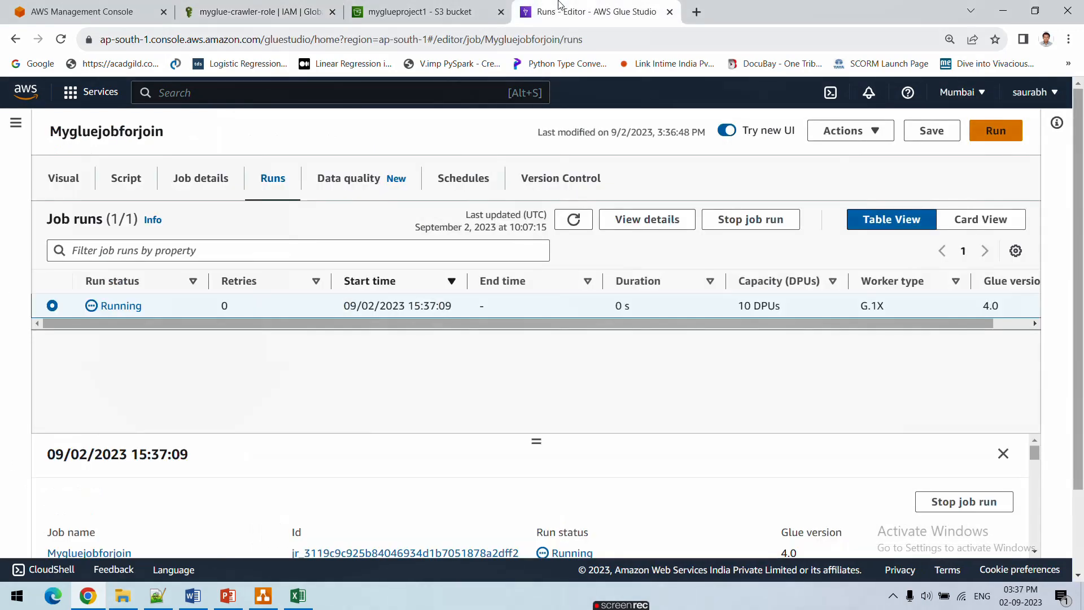
left_click(129, 181)
left_click(64, 178)
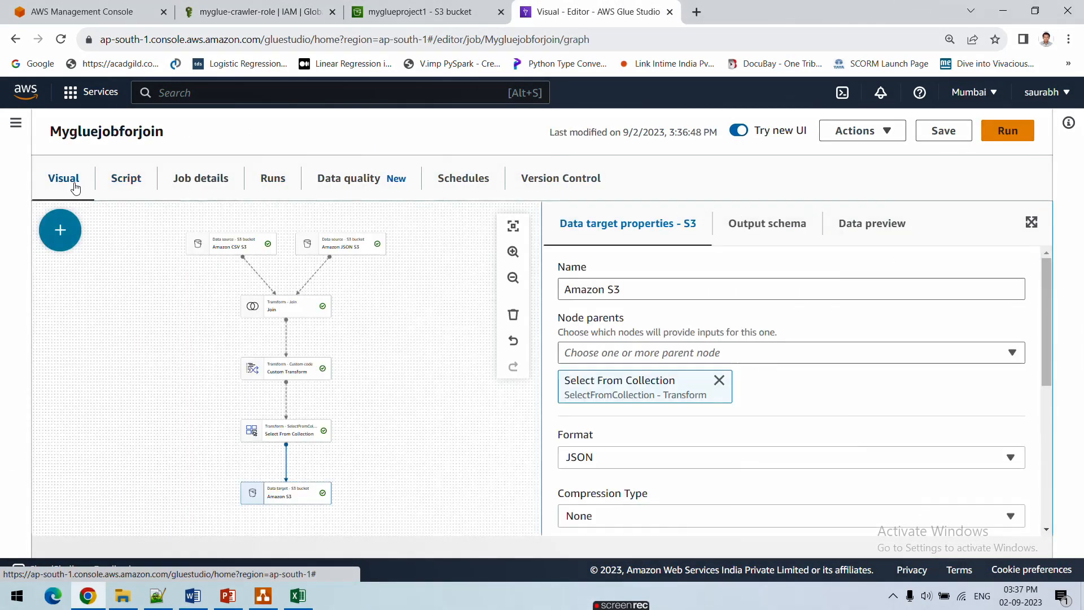
scroll(606, 391, "down", 3)
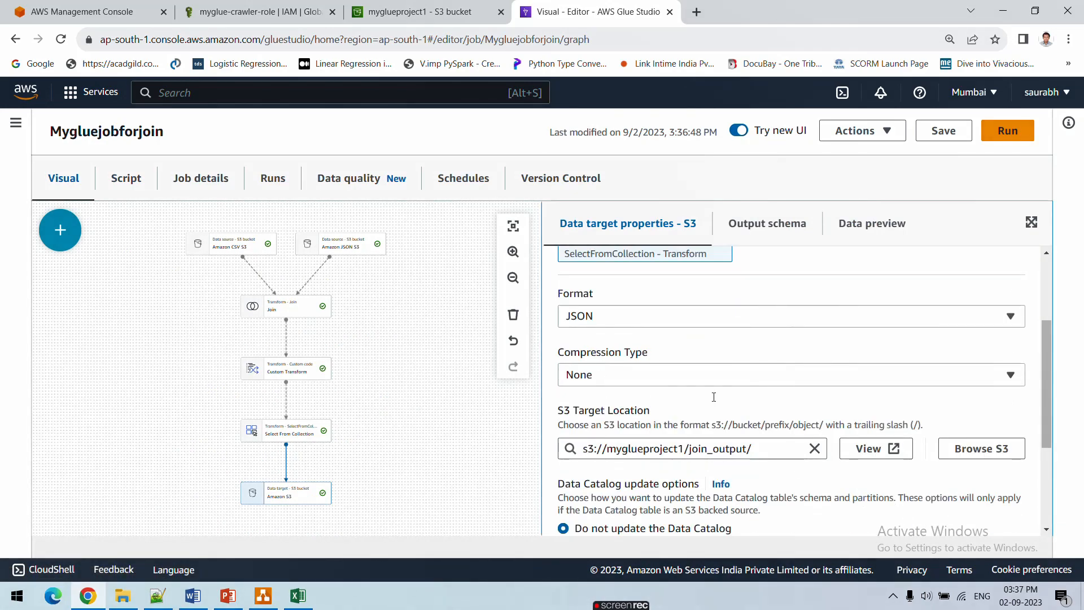
- Refresh the job run's status and examine its run details and CloudWatch driver logs
left_click(266, 184)
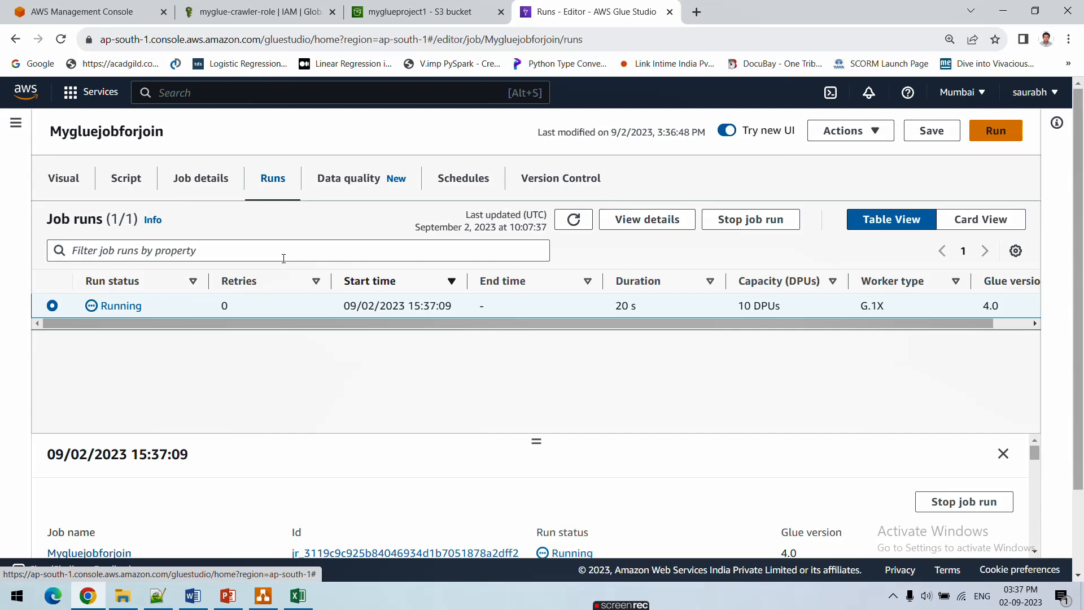
left_click(574, 219)
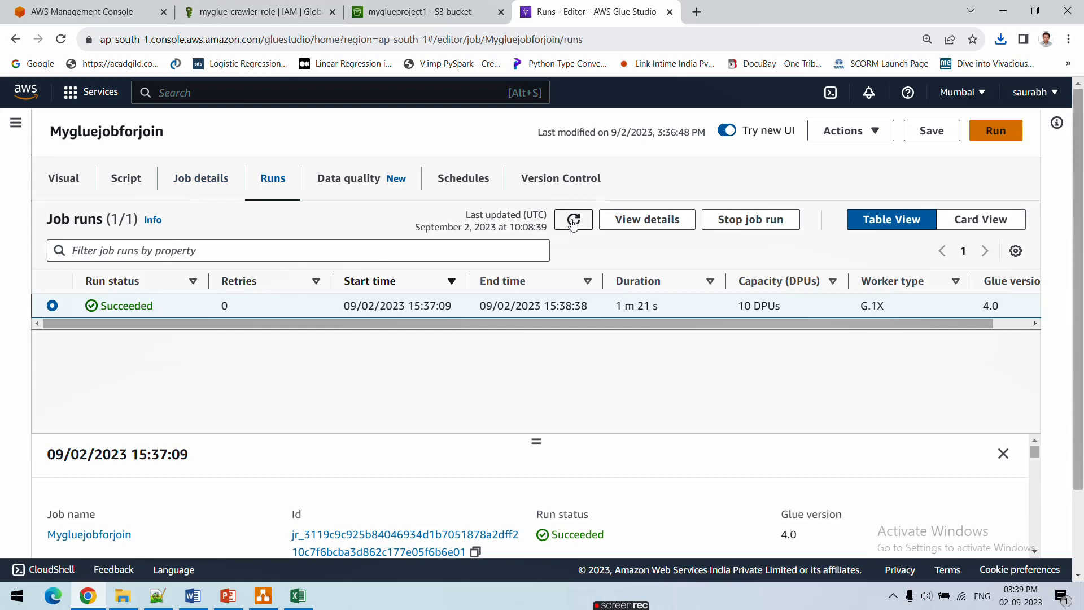
scroll(372, 377, "down", 2)
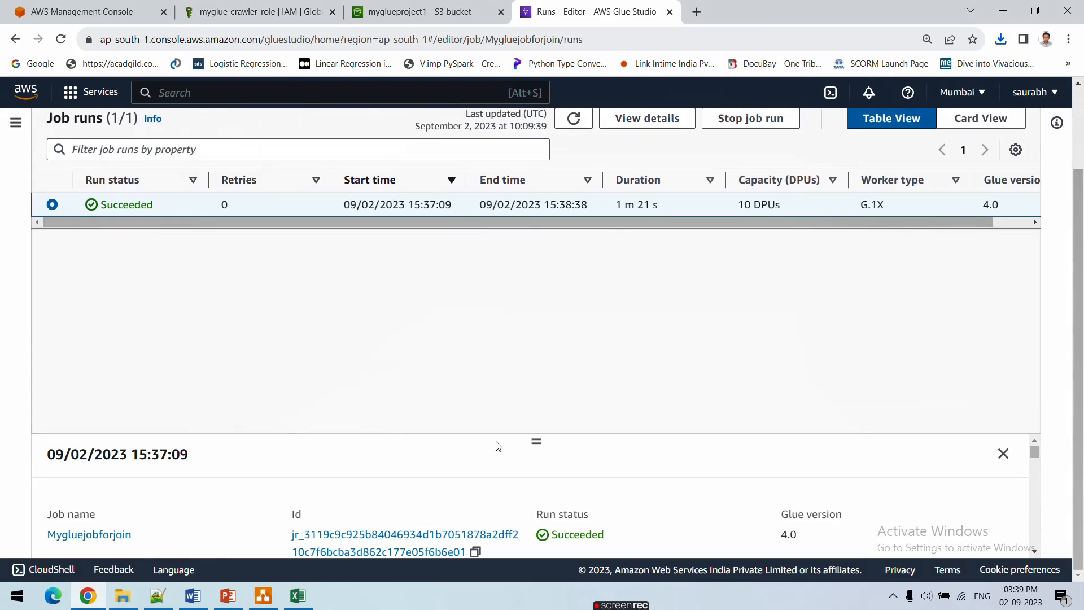
left_click_drag(539, 439, 570, 220)
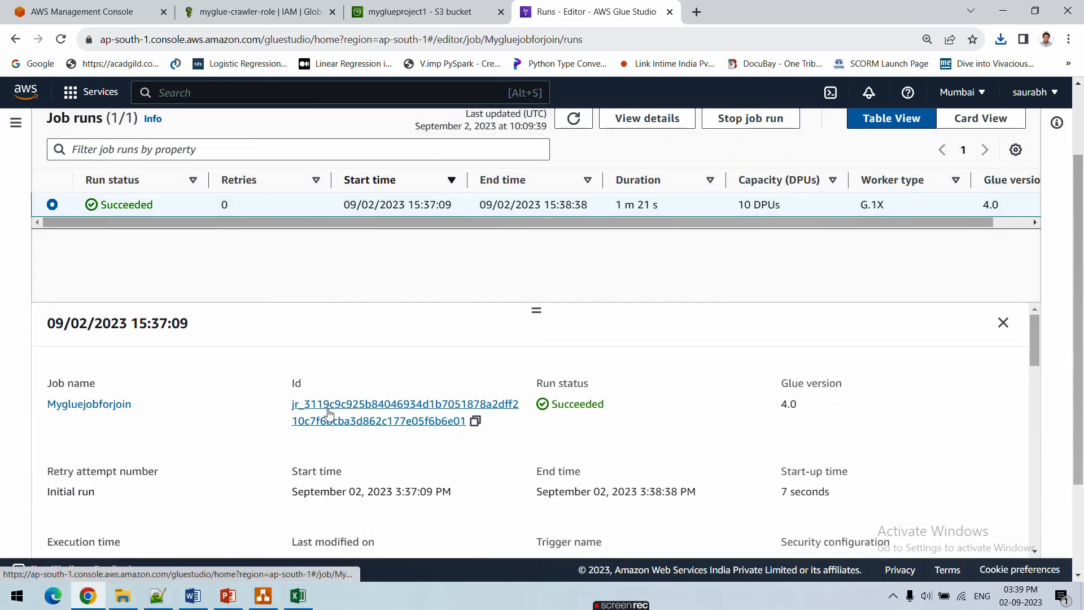
scroll(330, 409, "down", 1)
scroll(332, 415, "down", 5)
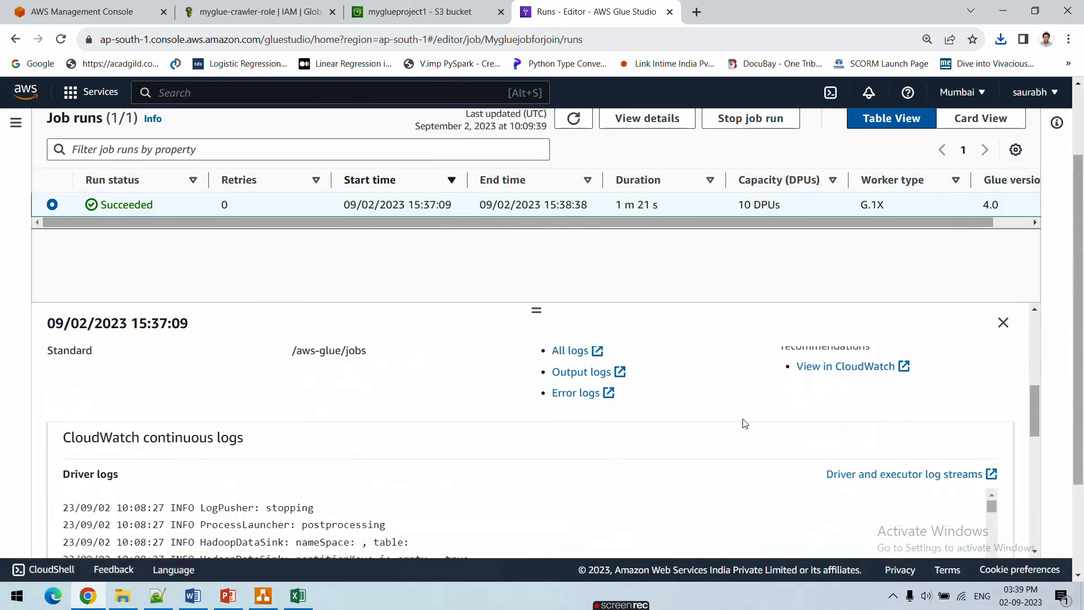
scroll(550, 409, "down", 10)
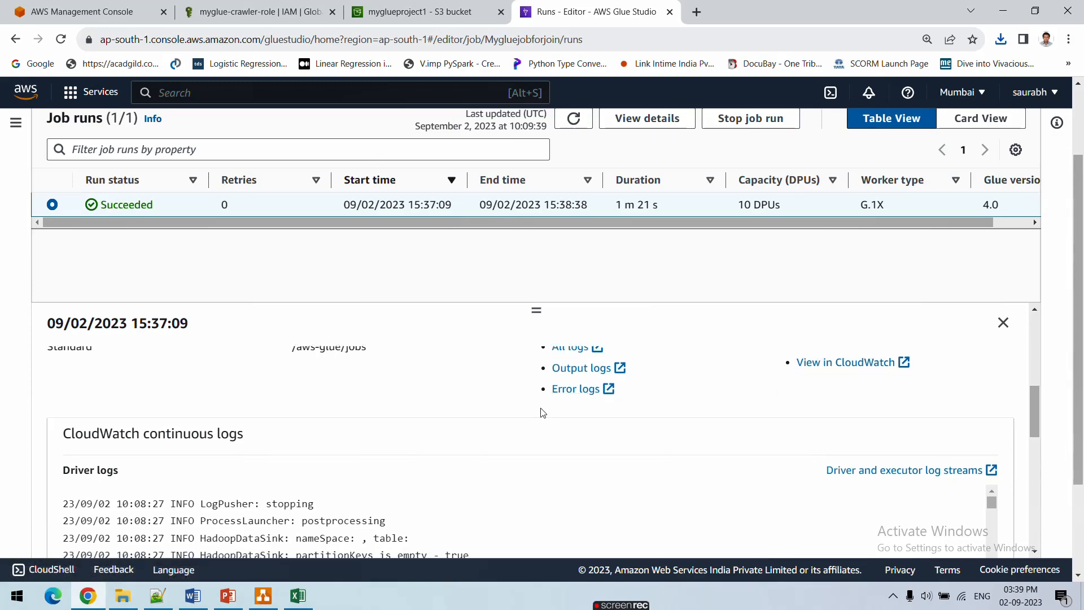
scroll(536, 433, "down", 10)
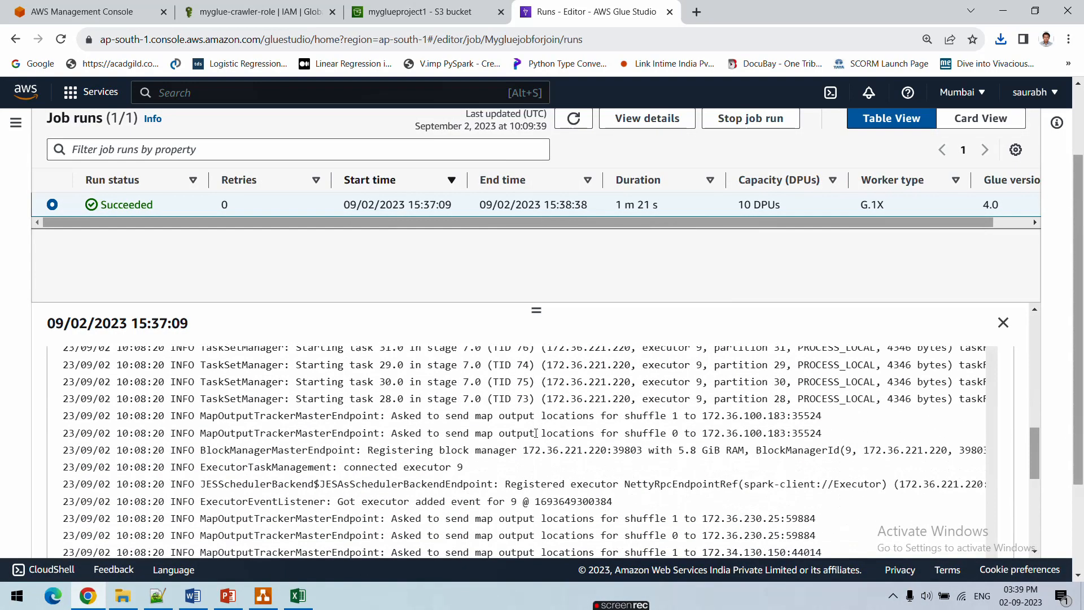
- Refresh the join_output/ folder in the S3 bucket and look through the output part files and their sizes
left_click(405, 6)
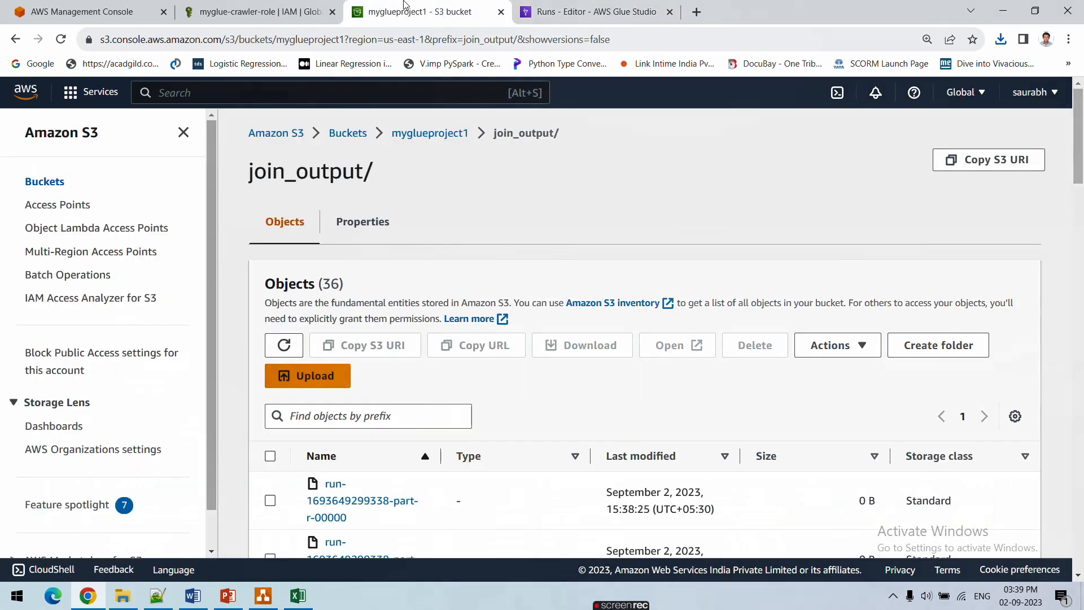
left_click(291, 354)
scroll(395, 339, "down", 7)
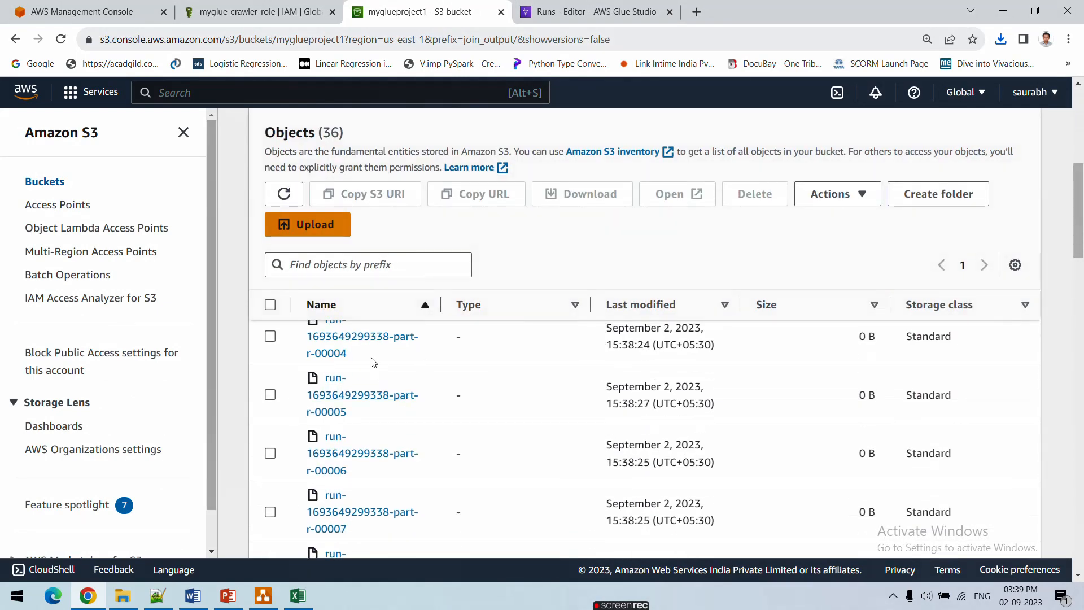
scroll(232, 363, "down", 3)
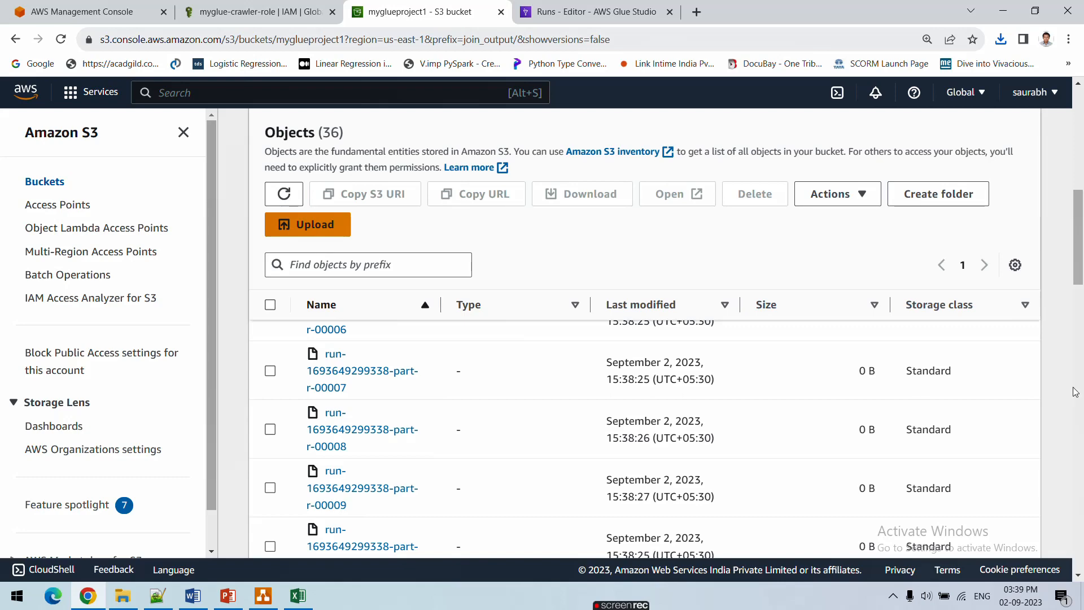
scroll(1074, 391, "down", 2)
scroll(903, 426, "up", 6)
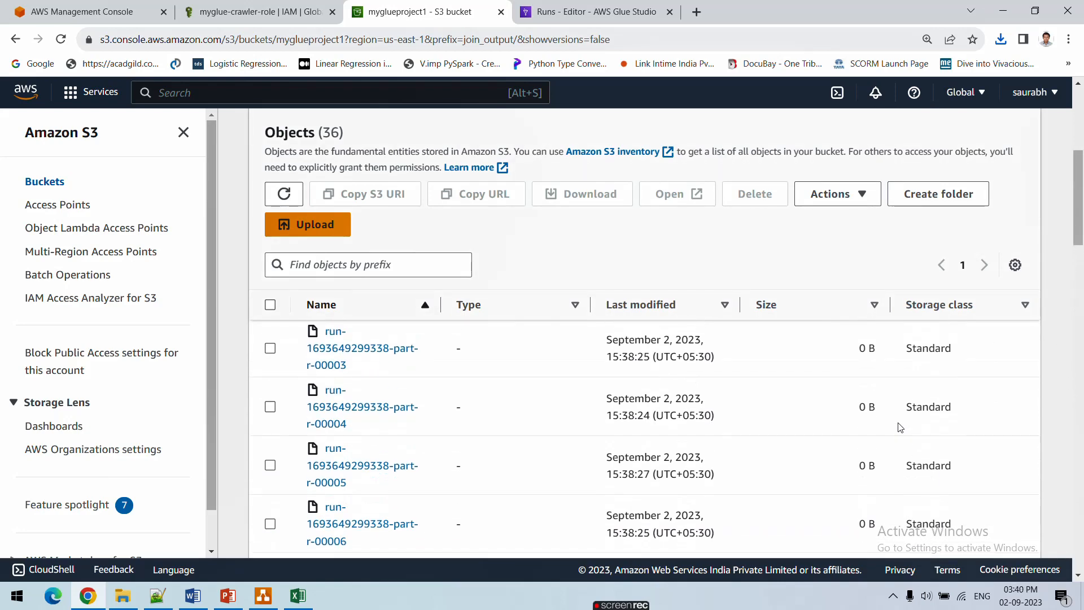
scroll(899, 427, "up", 3)
scroll(570, 395, "down", 8)
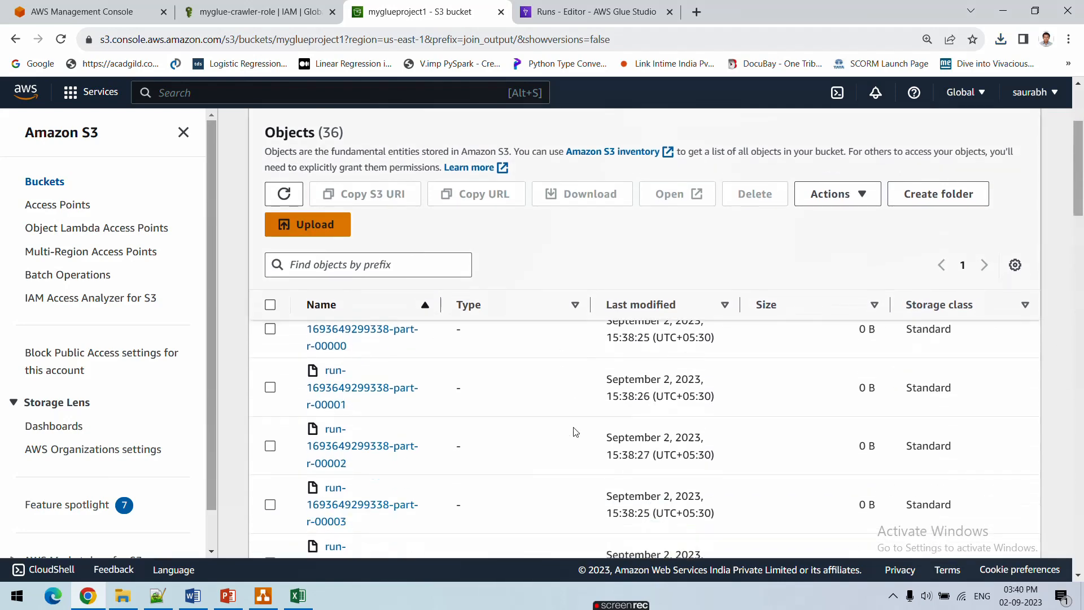
scroll(575, 432, "down", 8)
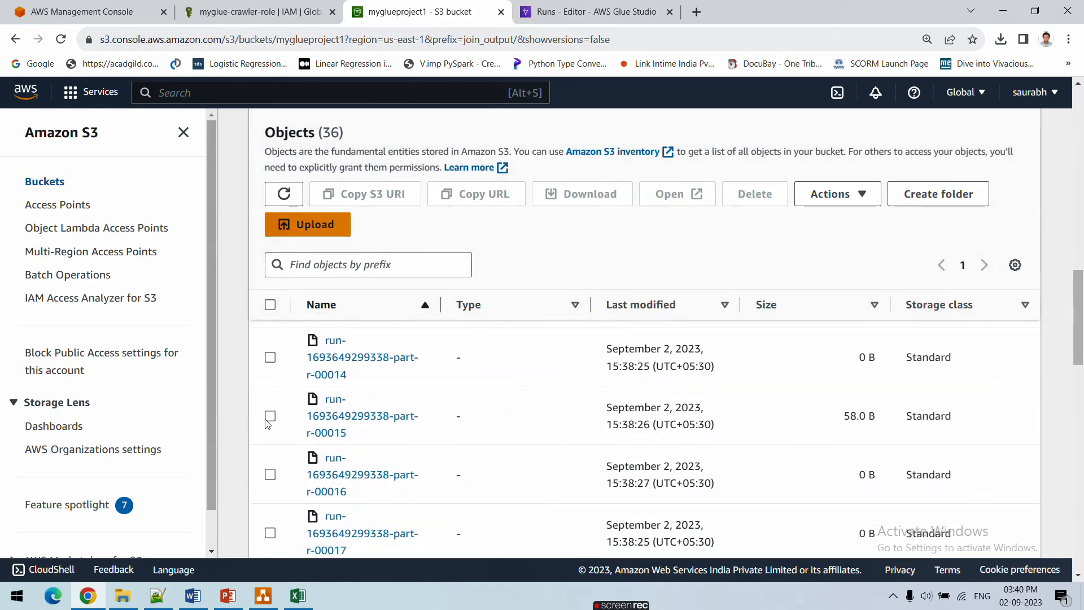
left_click(270, 416)
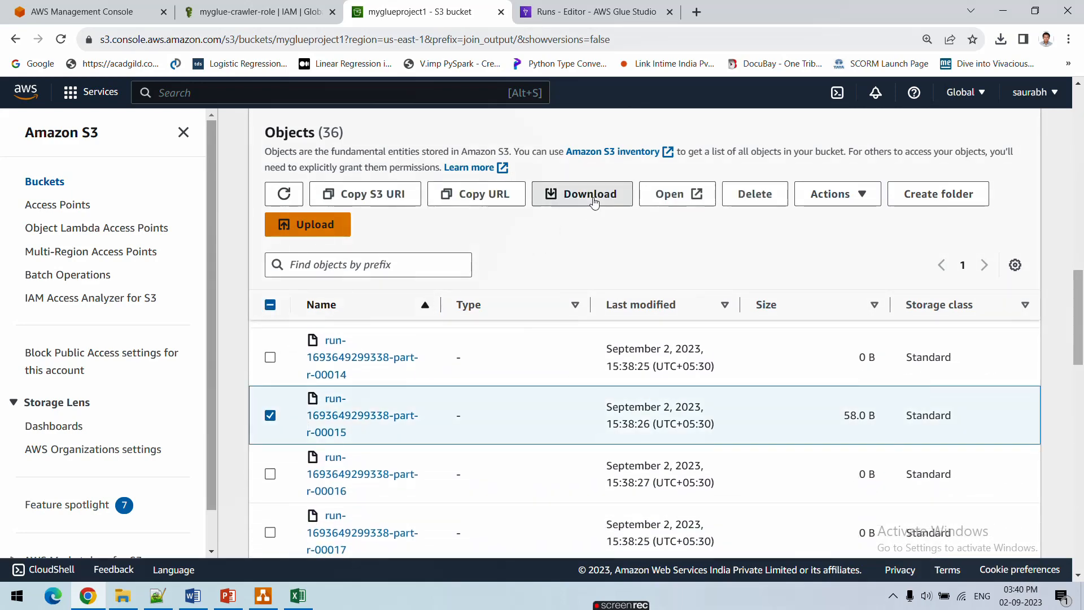
left_click(575, 195)
scroll(573, 437, "down", 6)
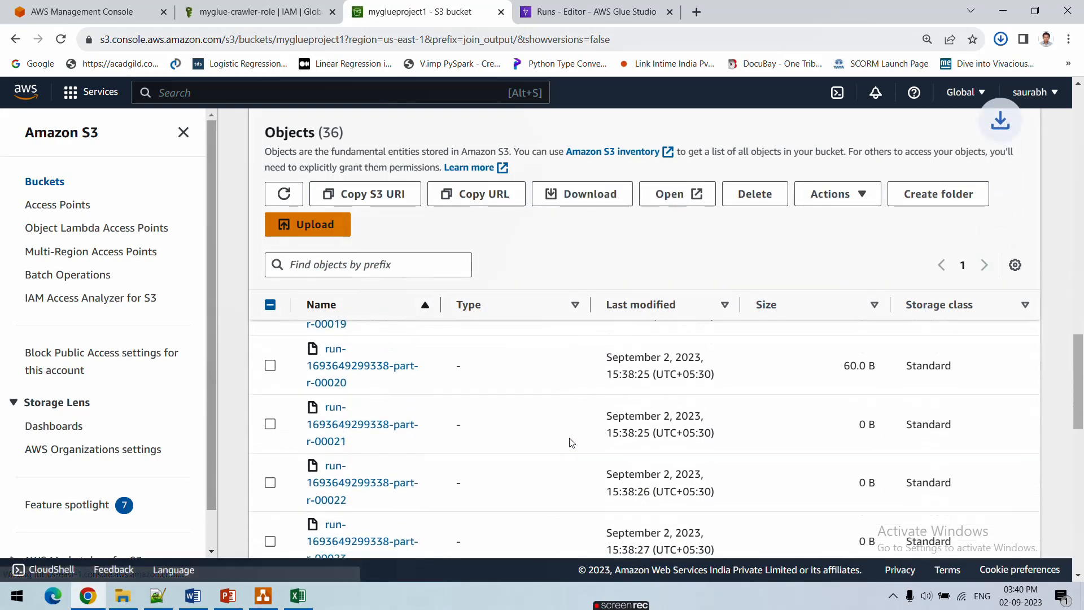
left_click(269, 355)
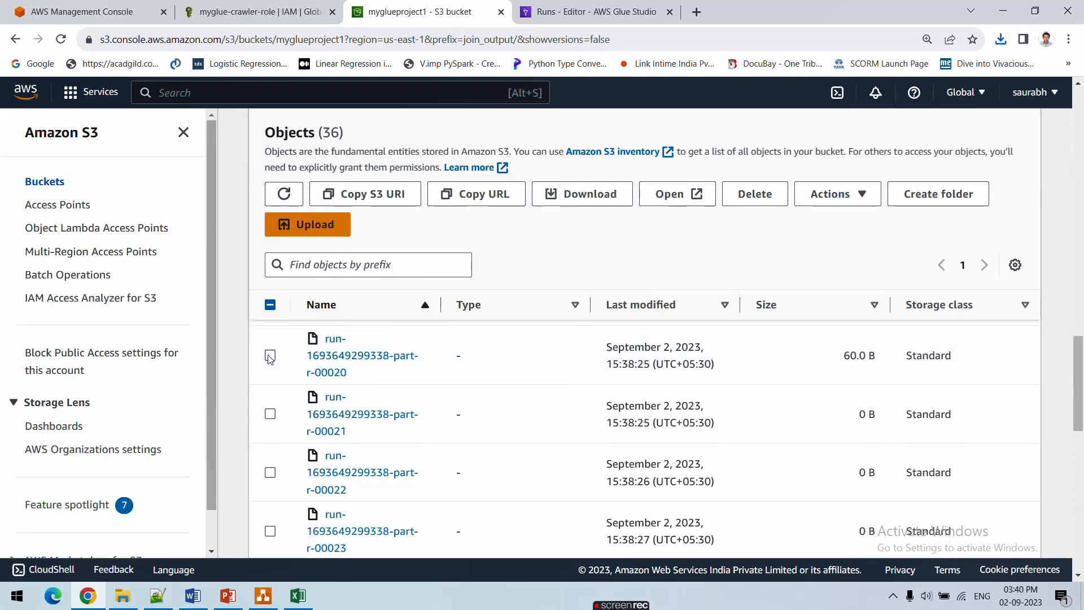
left_click(583, 195)
scroll(584, 306, "up", 1)
scroll(584, 307, "up", 5)
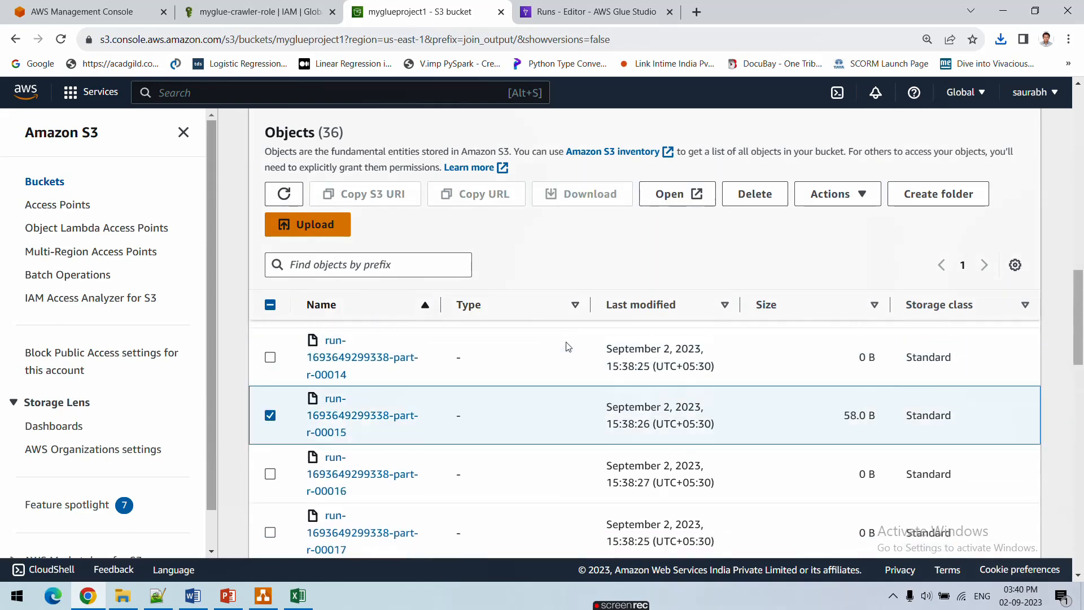
left_click(270, 415)
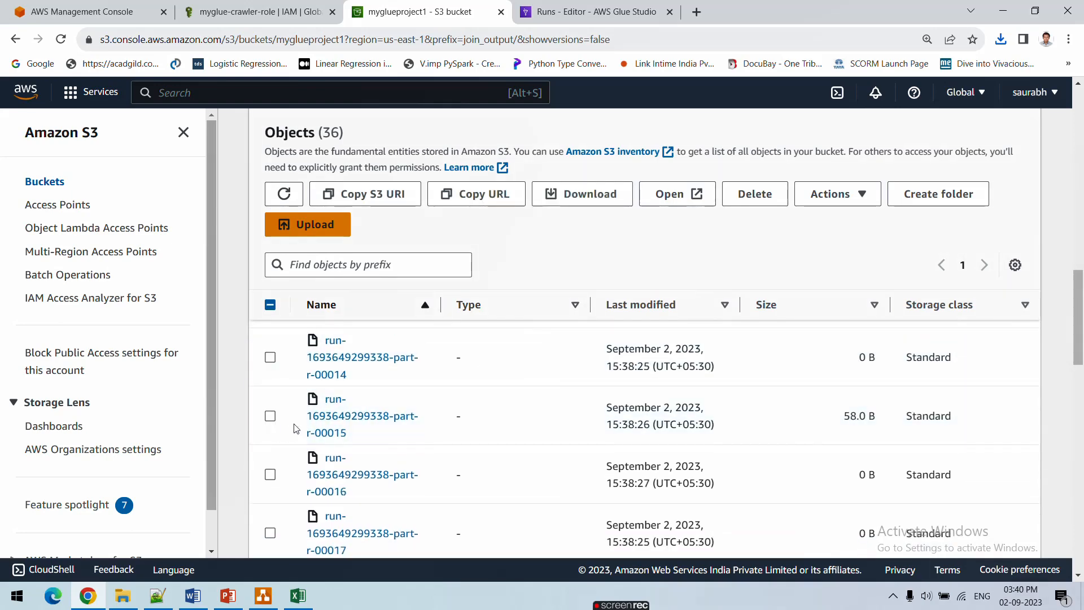
scroll(270, 421, "down", 5)
left_click(582, 193)
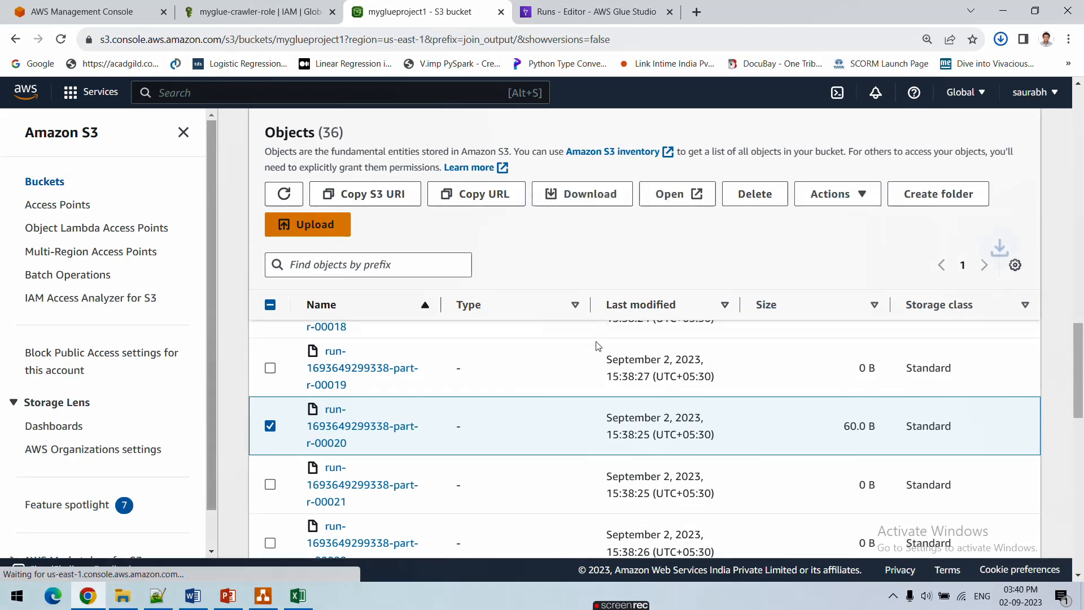
scroll(599, 338, "down", 10)
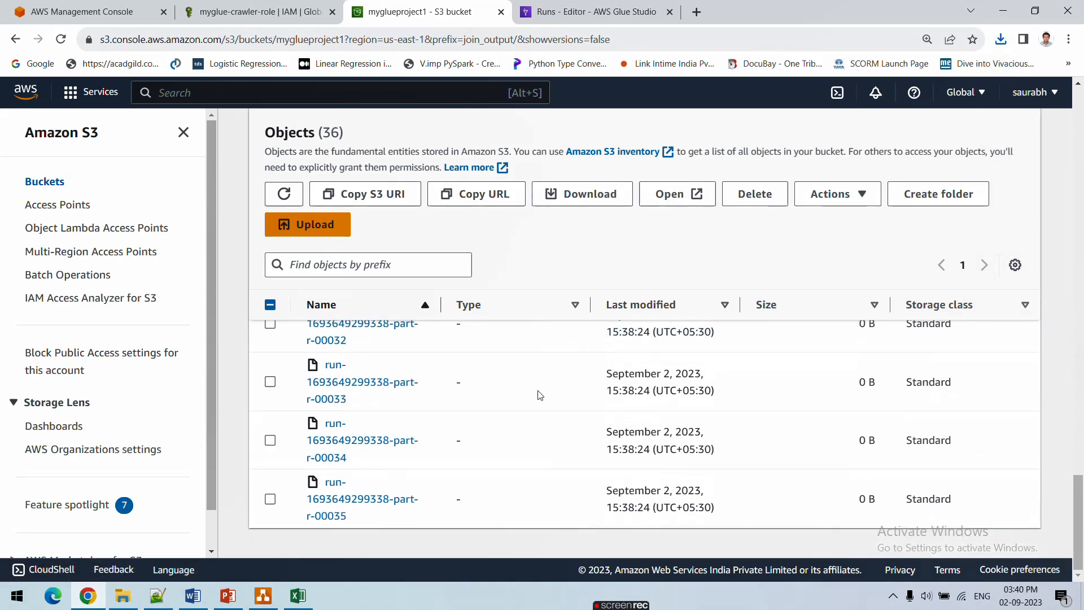
left_click(134, 603)
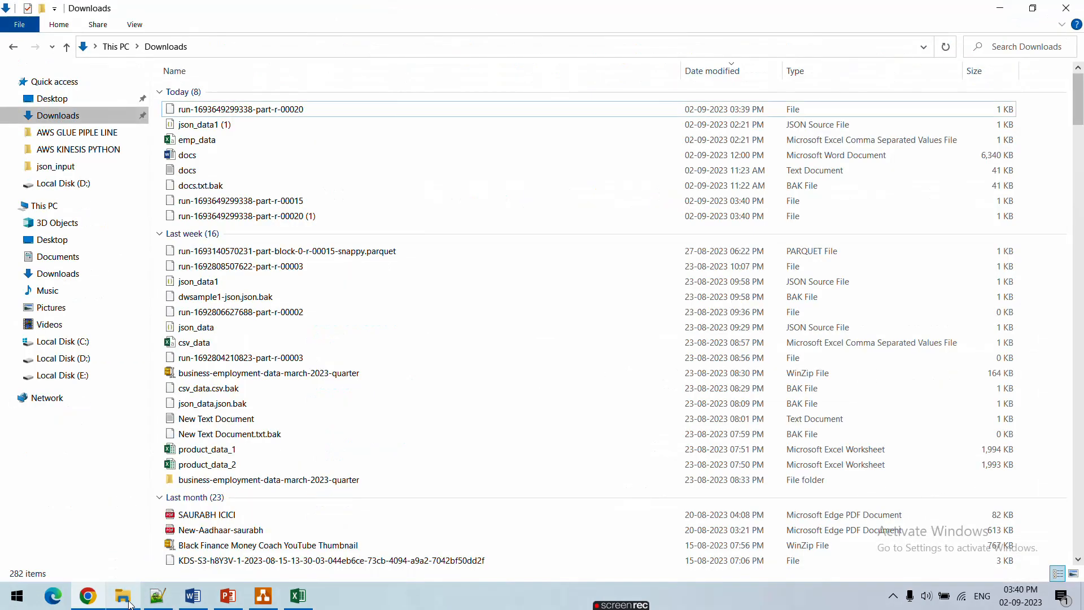
left_click(293, 111)
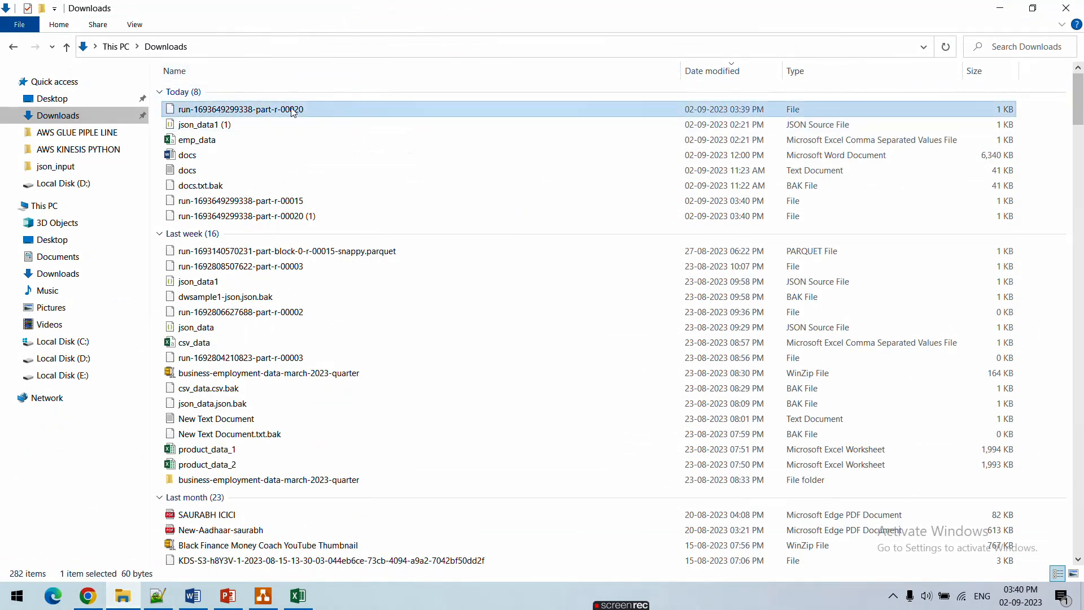
right_click(305, 112)
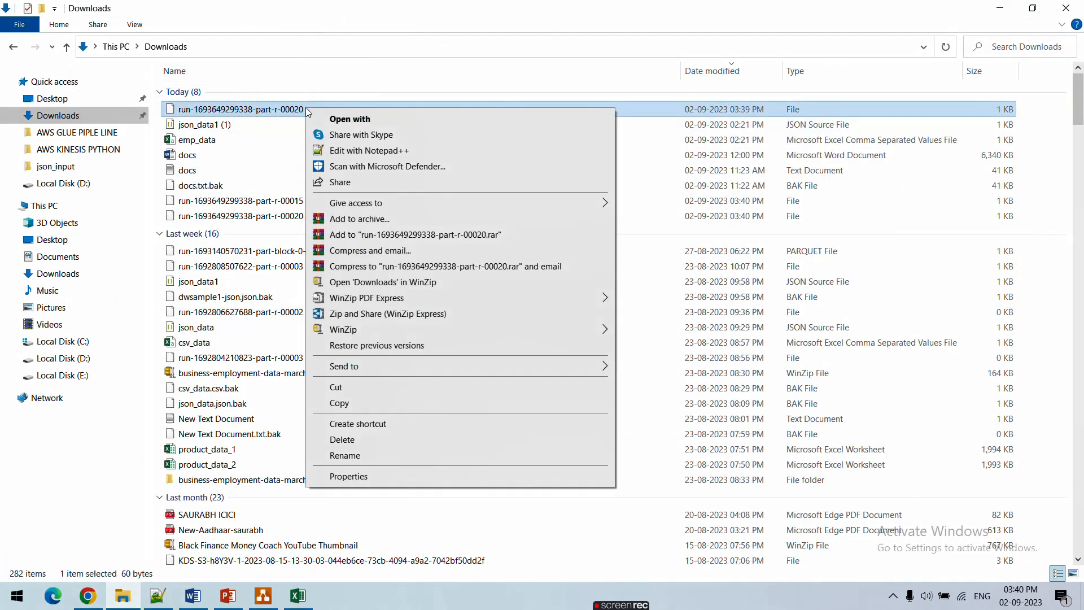
left_click(345, 152)
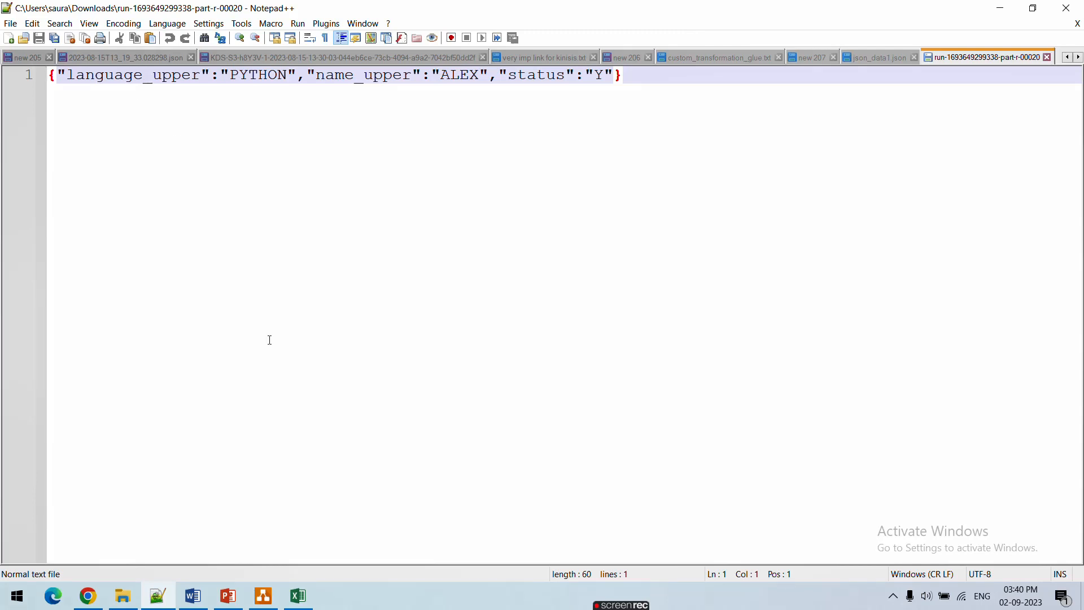
double_click(261, 75)
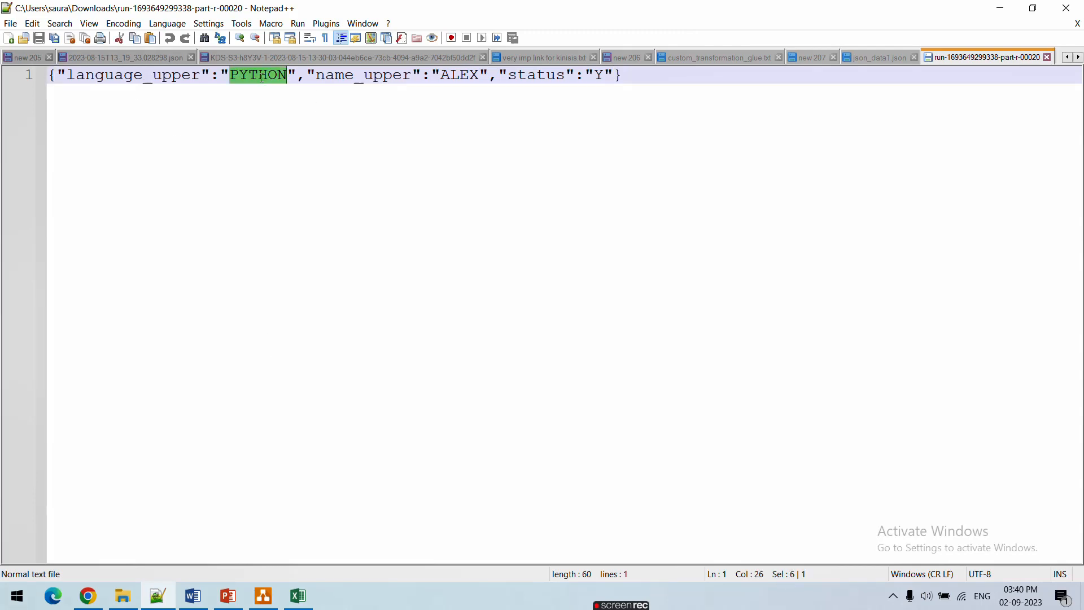
double_click(456, 77)
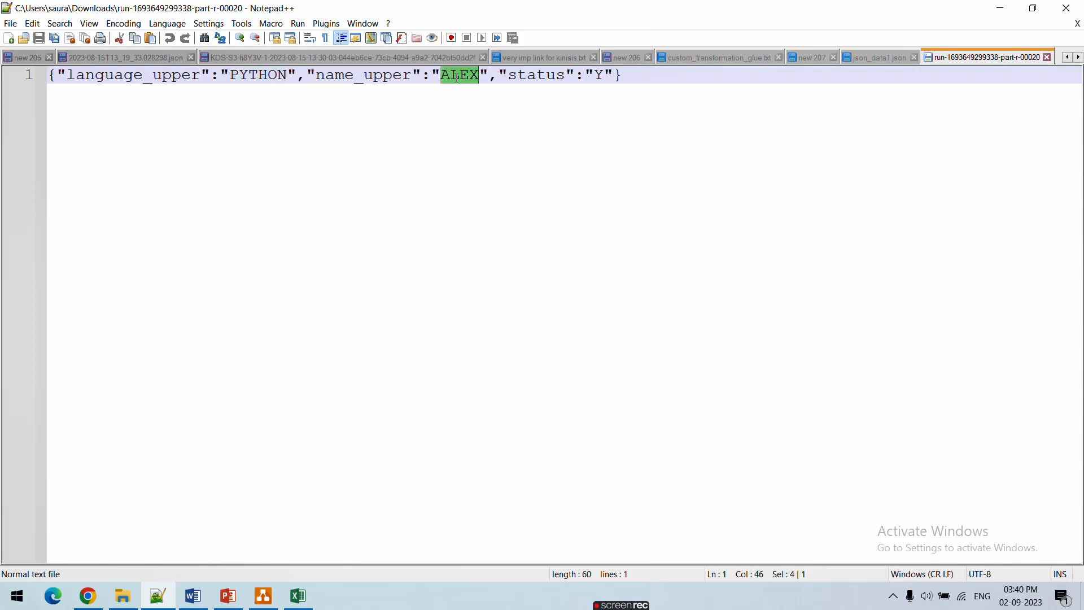
left_click(669, 77)
key("ctrl+a")
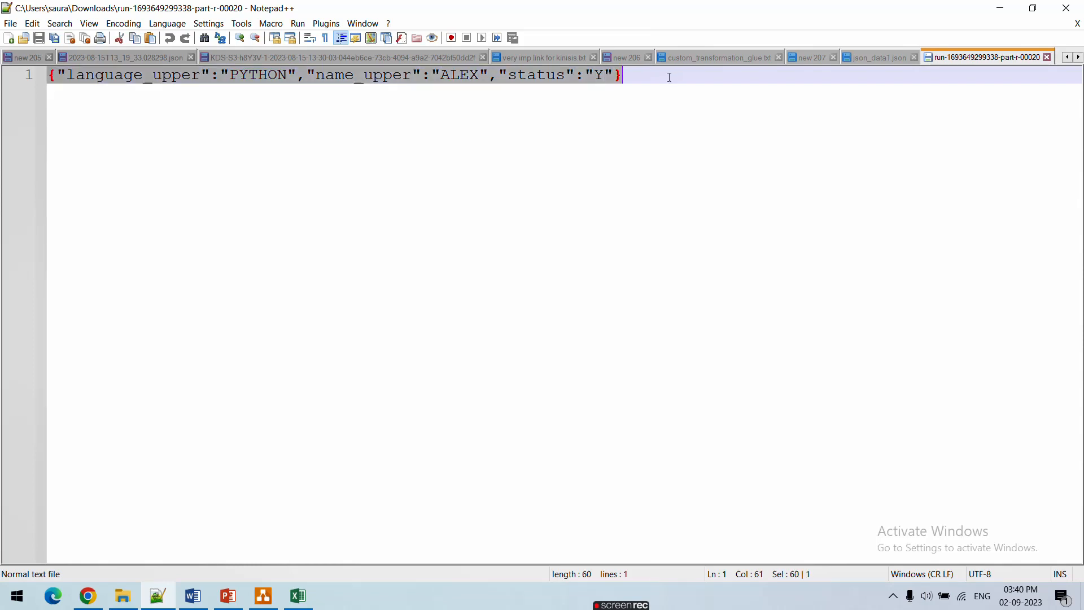
left_click(999, 8)
left_click(220, 202)
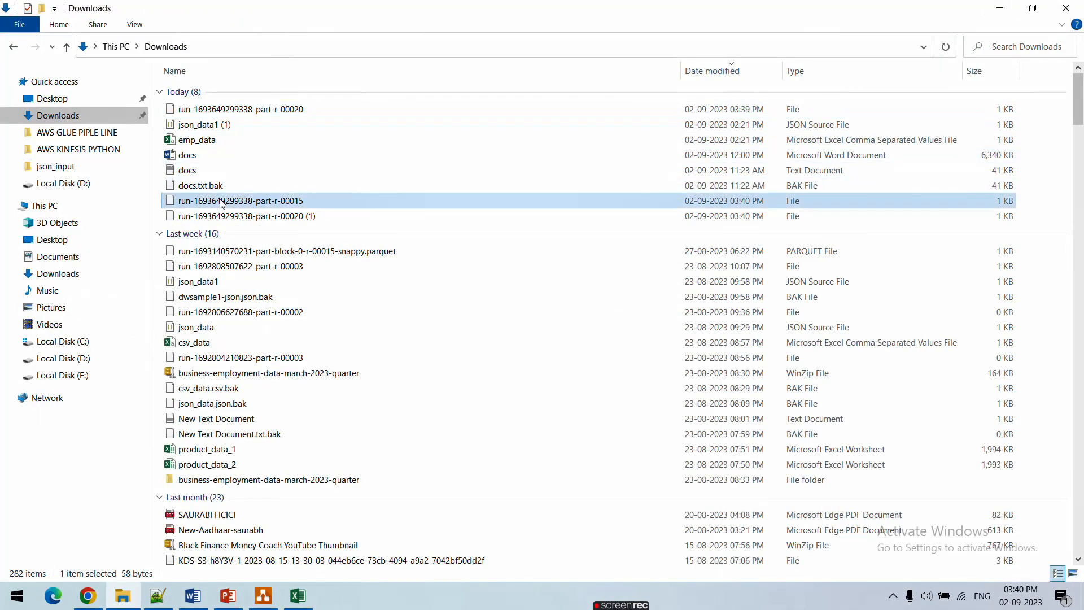
right_click(230, 206)
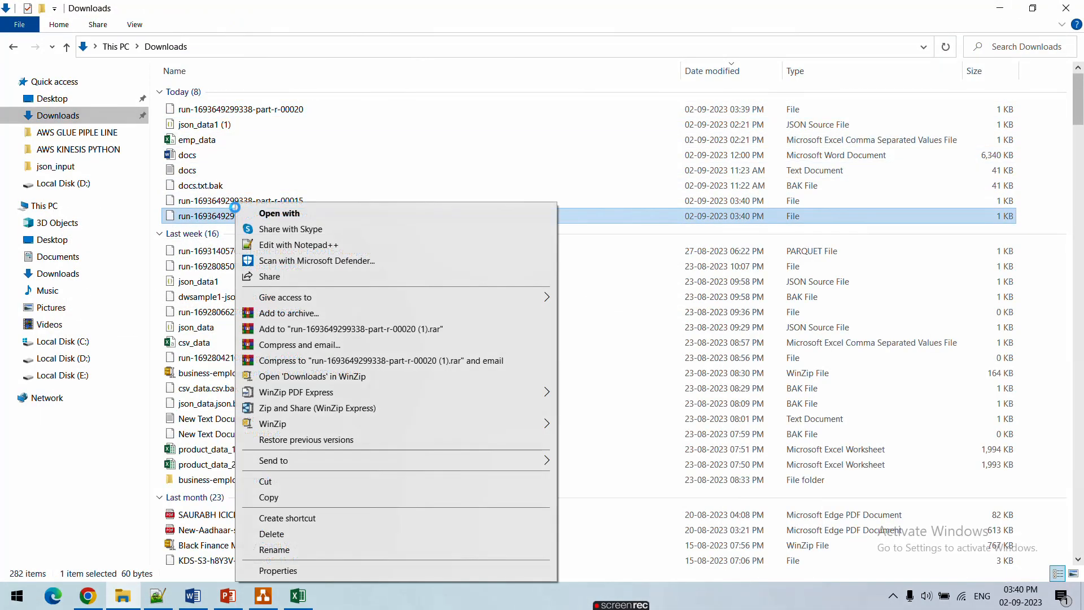
left_click(219, 206)
right_click(219, 207)
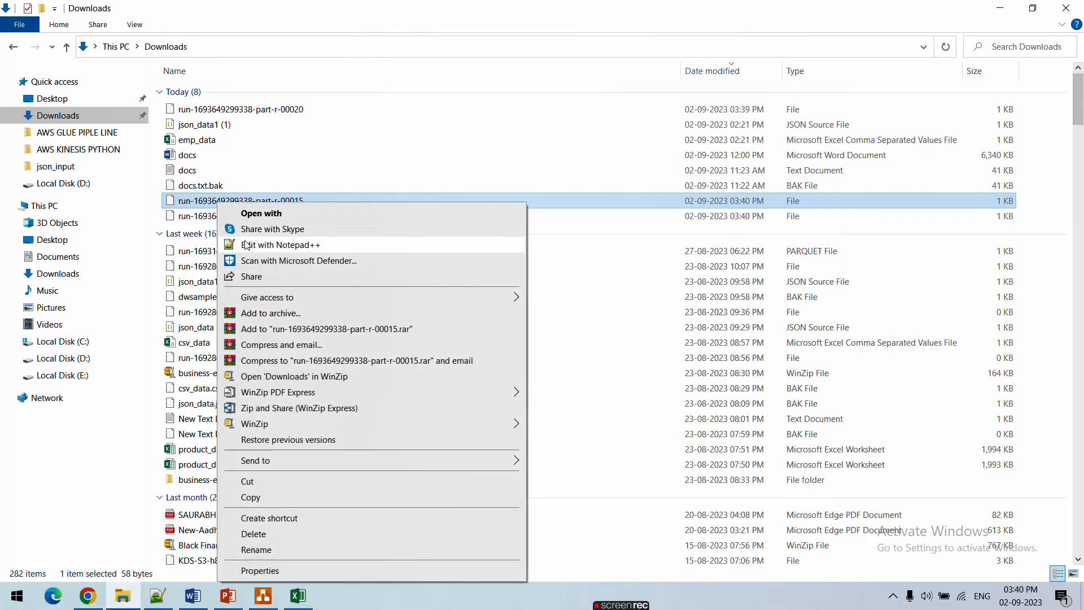
left_click(247, 245)
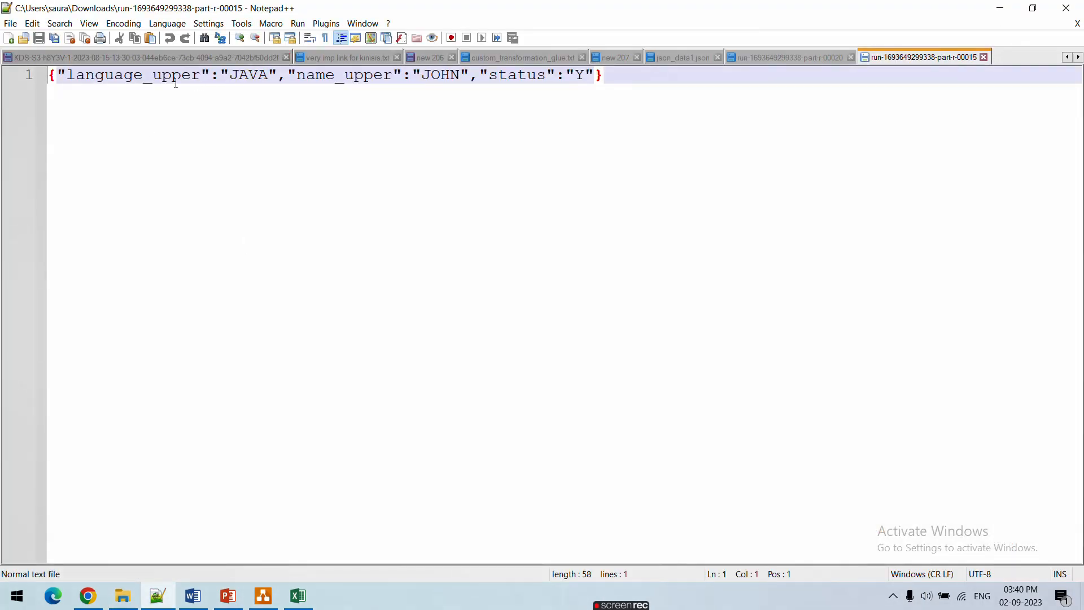
double_click(175, 83)
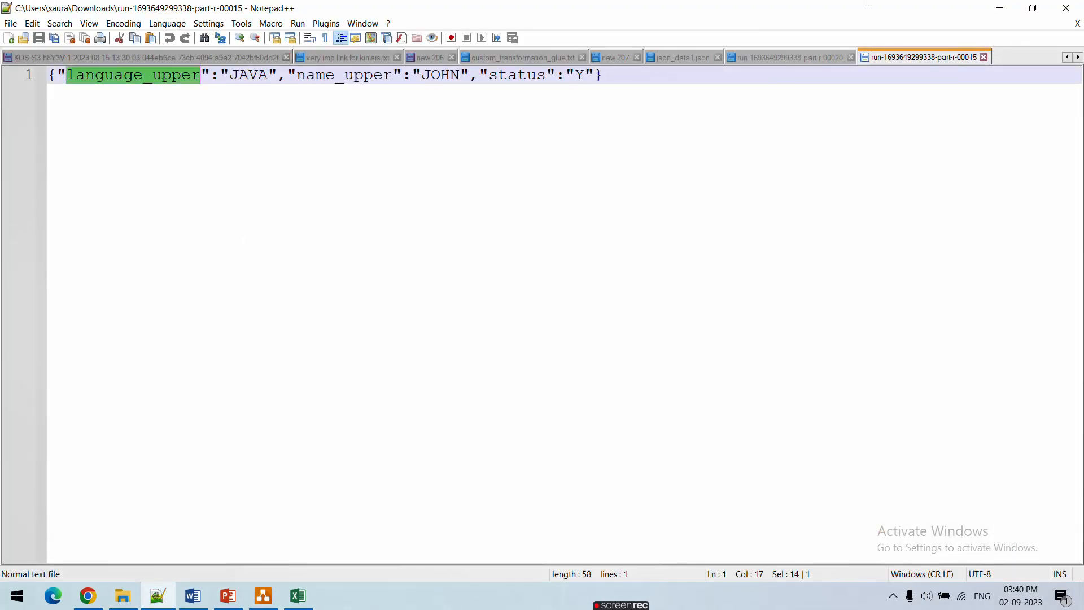
left_click(989, 8)
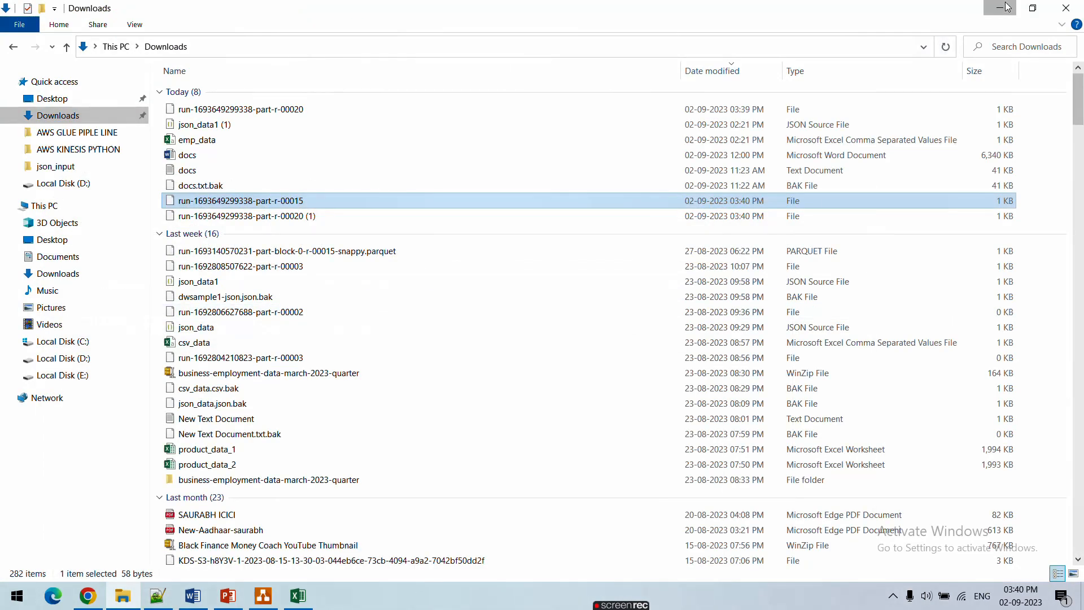
left_click(991, 8)
- Return to Mygluejobforjoin in AWS Glue Studio and examine the requested number of workers in its job details
scroll(506, 439, "up", 13)
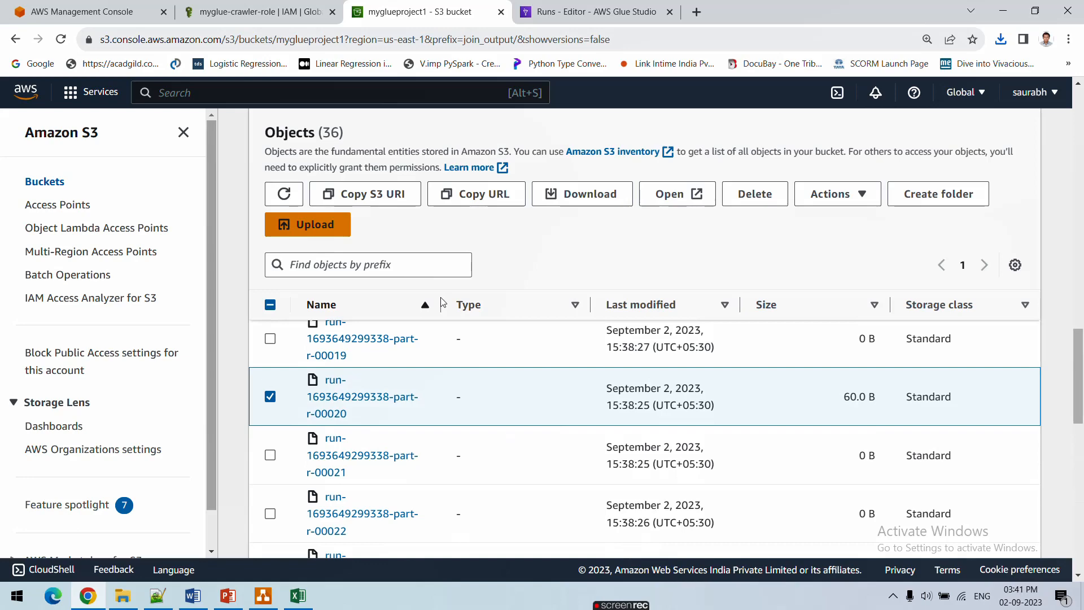
left_click(268, 15)
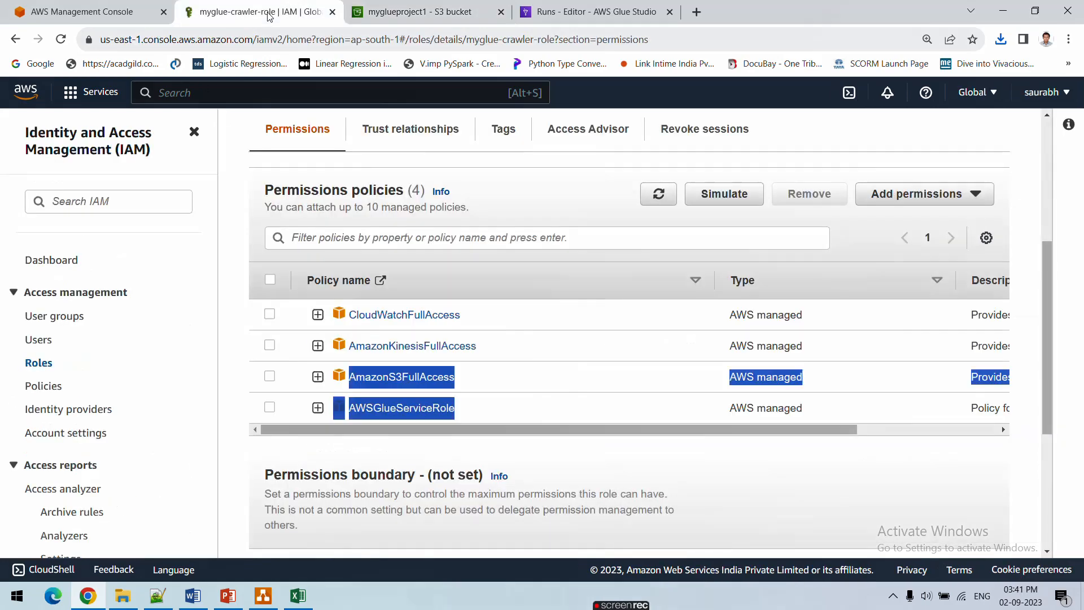
left_click(420, 12)
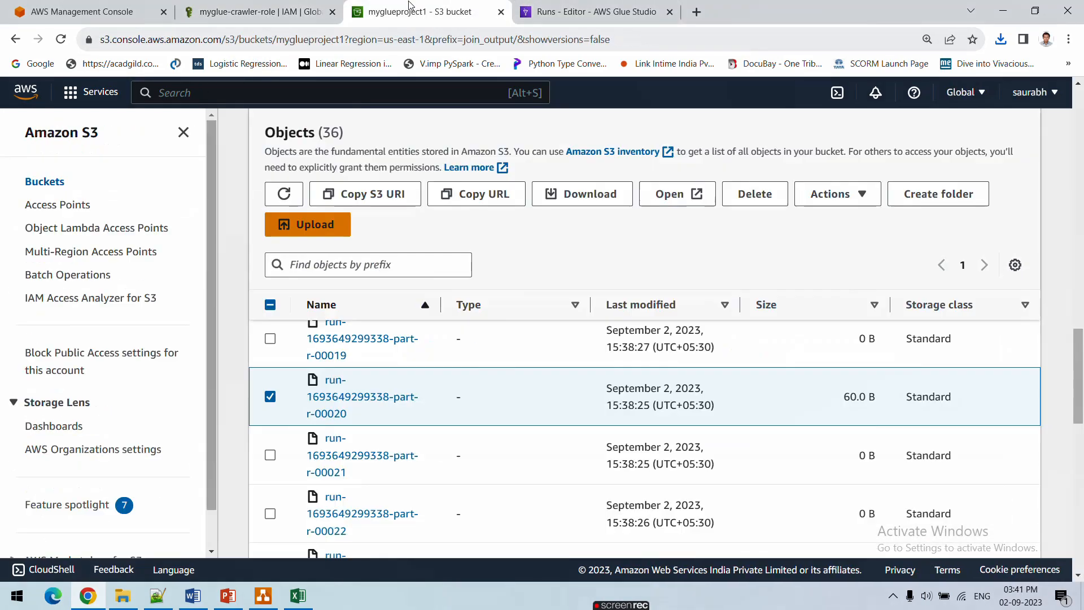
scroll(372, 395, "up", 5)
left_click(593, 12)
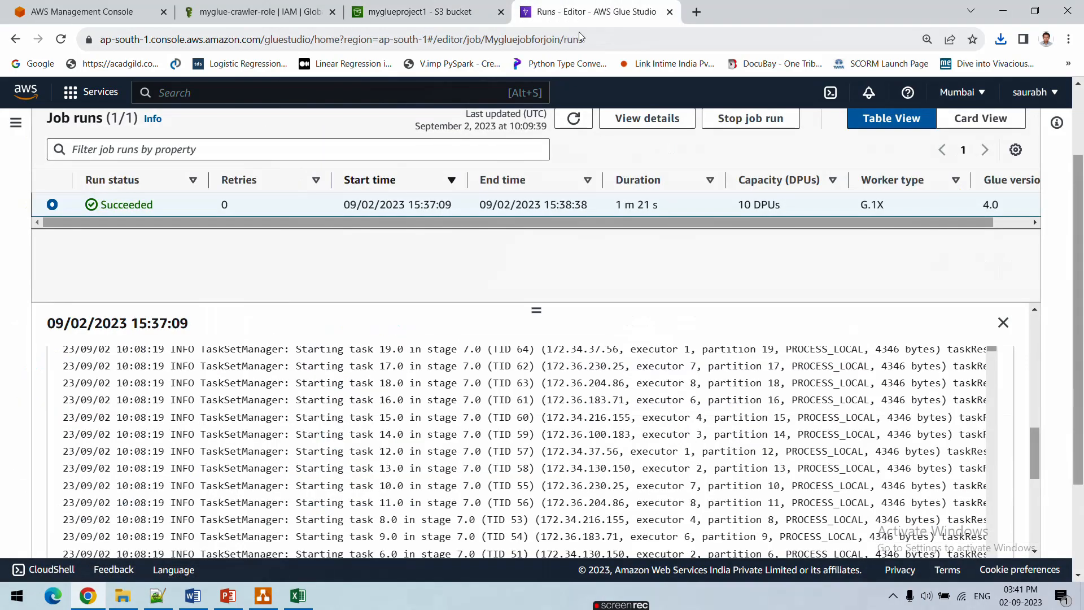
scroll(283, 243, "up", 2)
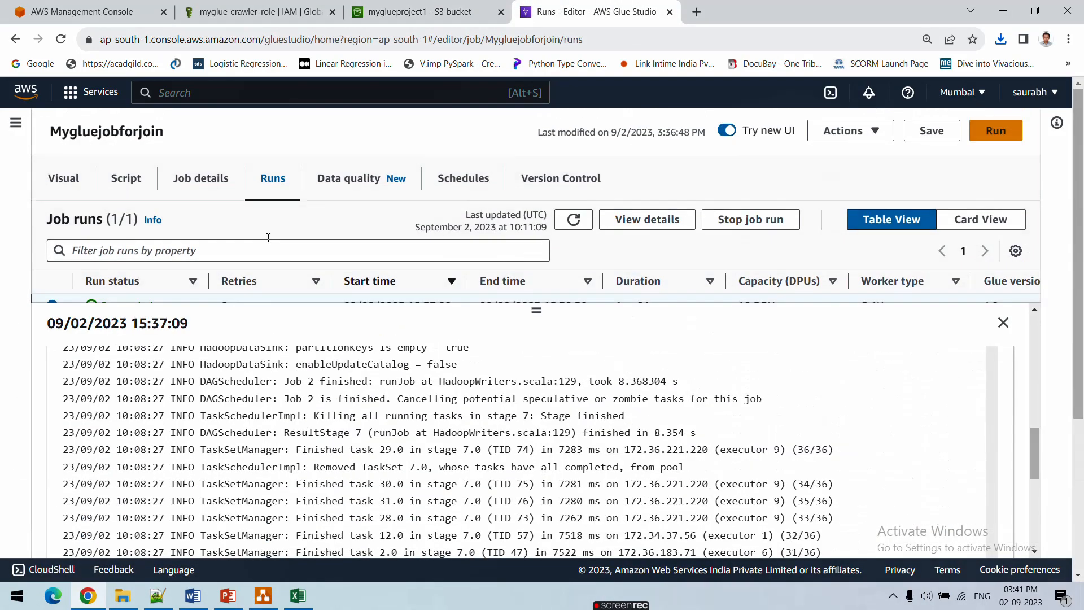
left_click(192, 178)
scroll(211, 271, "down", 3)
scroll(206, 309, "down", 6)
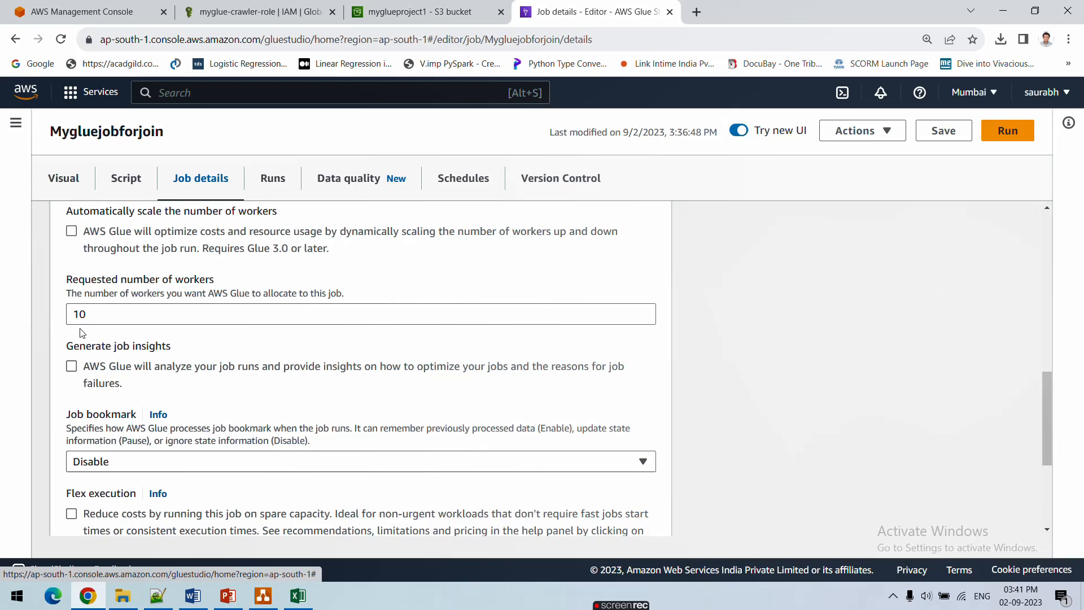
- Look back through the part files in the S3 join_output/ folder, refresh its object list, and return to the Glue job details
left_click(361, 7)
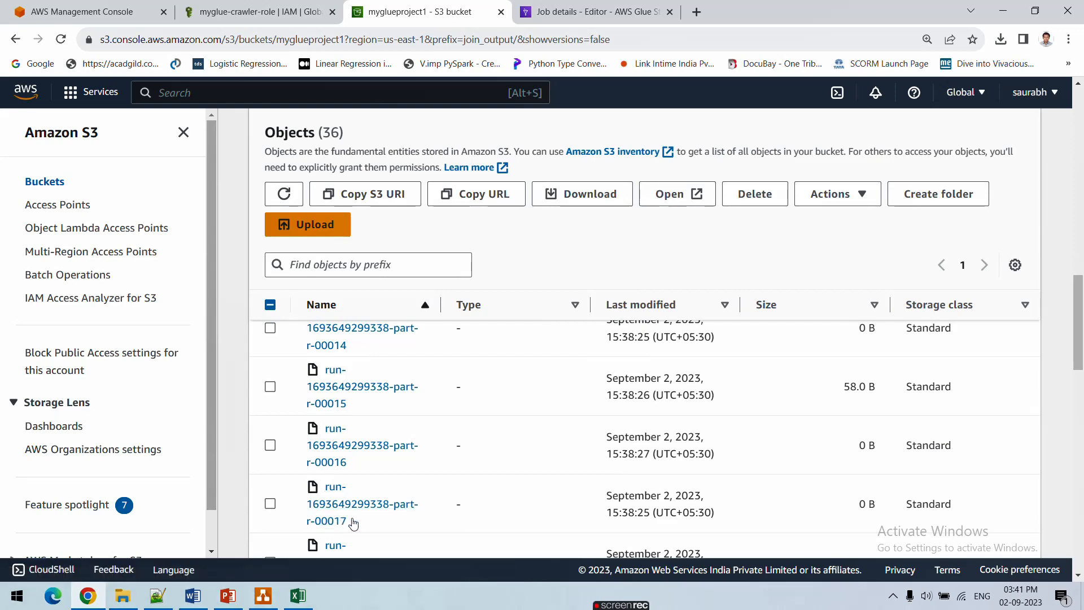
scroll(355, 524, "up", 6)
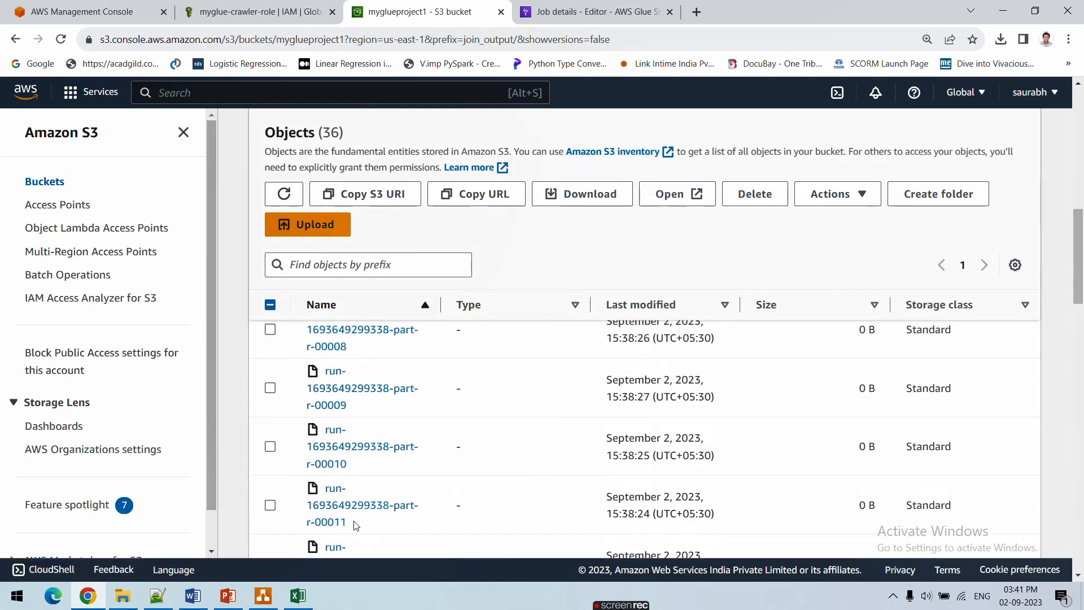
scroll(356, 525, "up", 3)
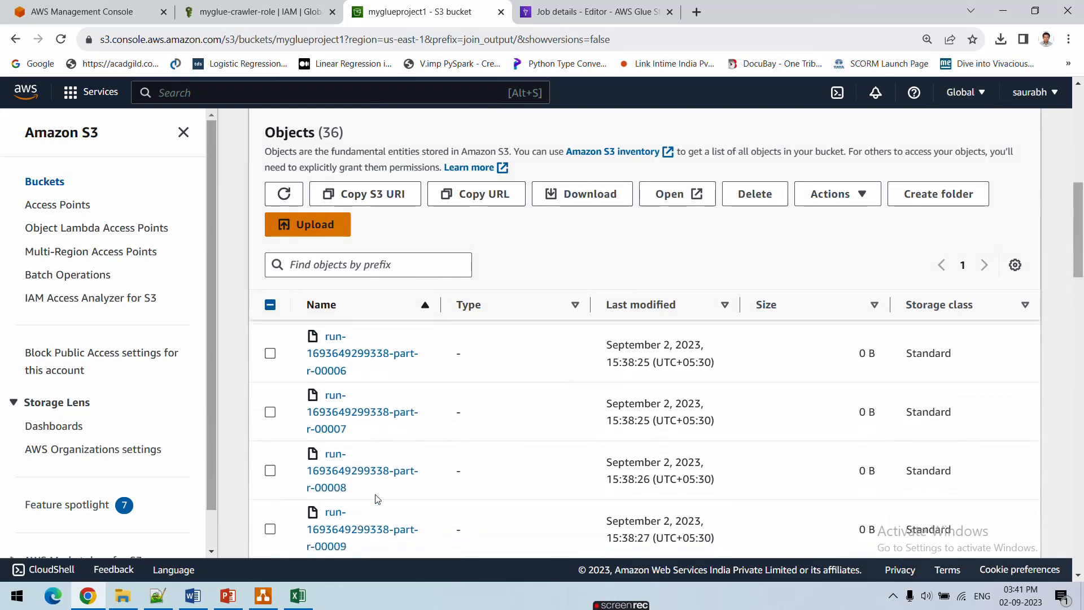
scroll(330, 508, "up", 9)
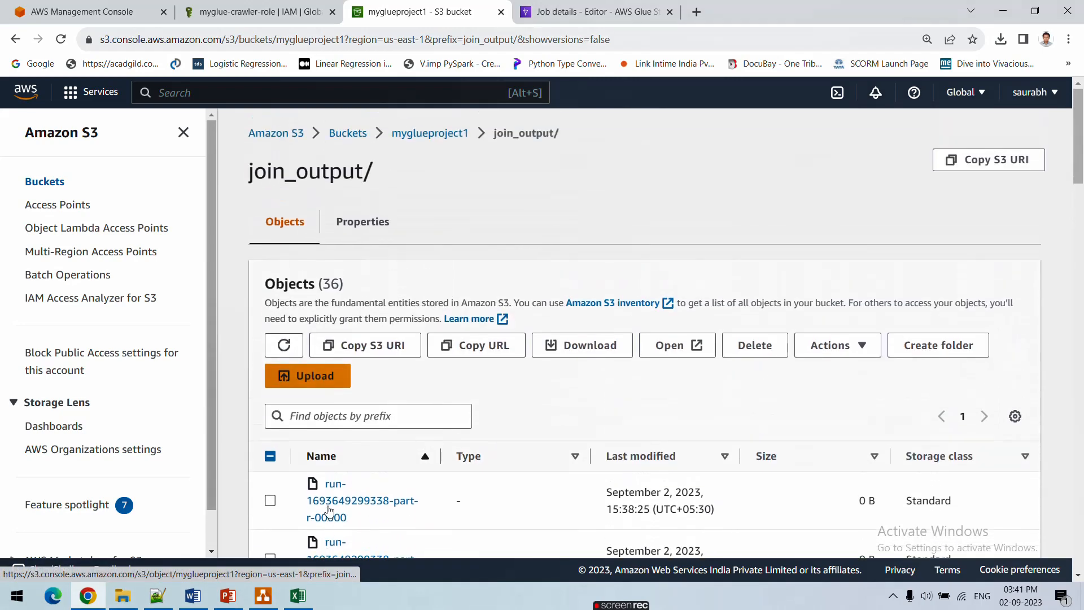
left_click(283, 344)
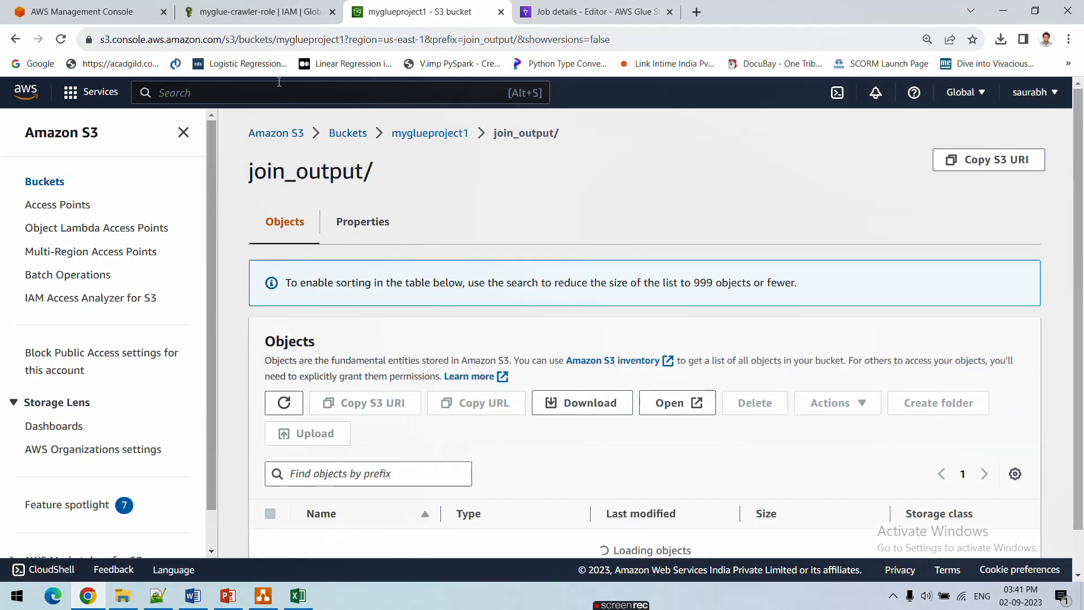
left_click(274, 5)
left_click(592, 11)
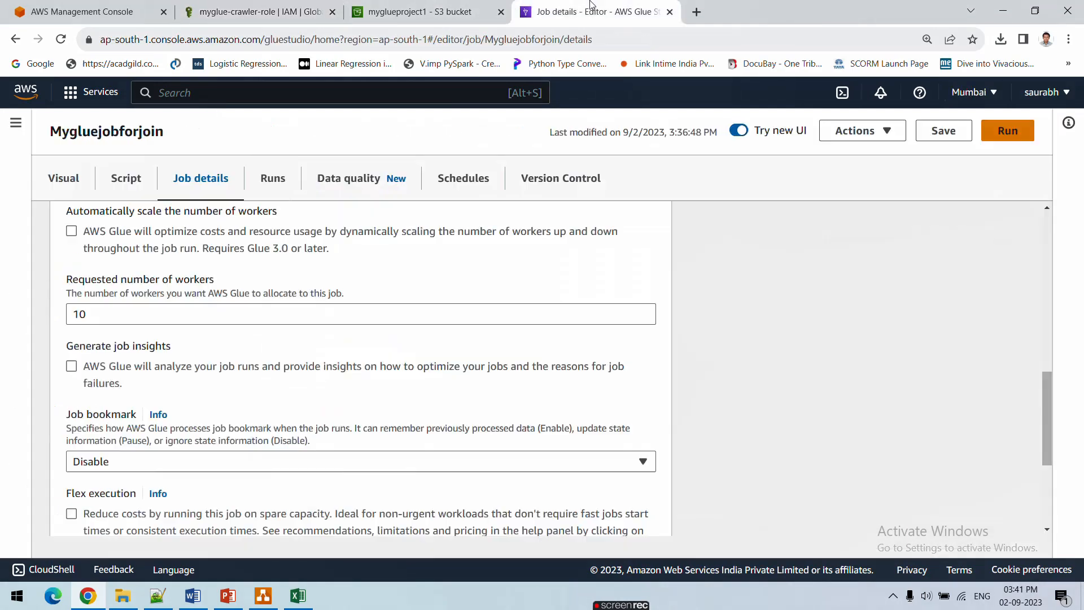